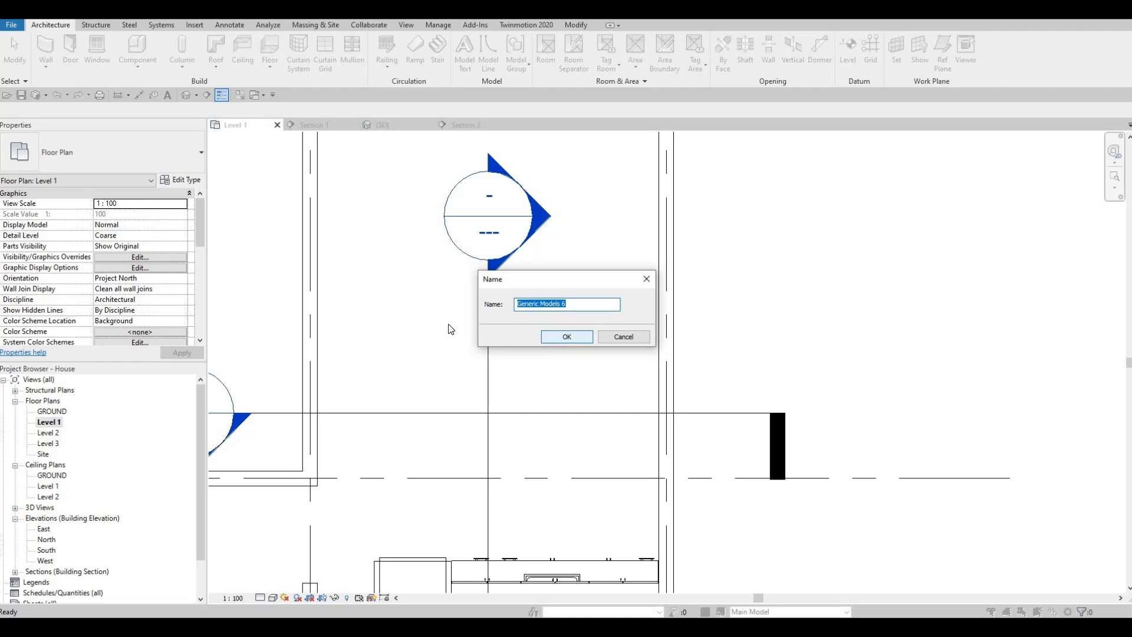
- Create the in-place model as Generic Models 6 and set up a rectangle-based extrusion with its Extrusion End at 900
click(558, 337)
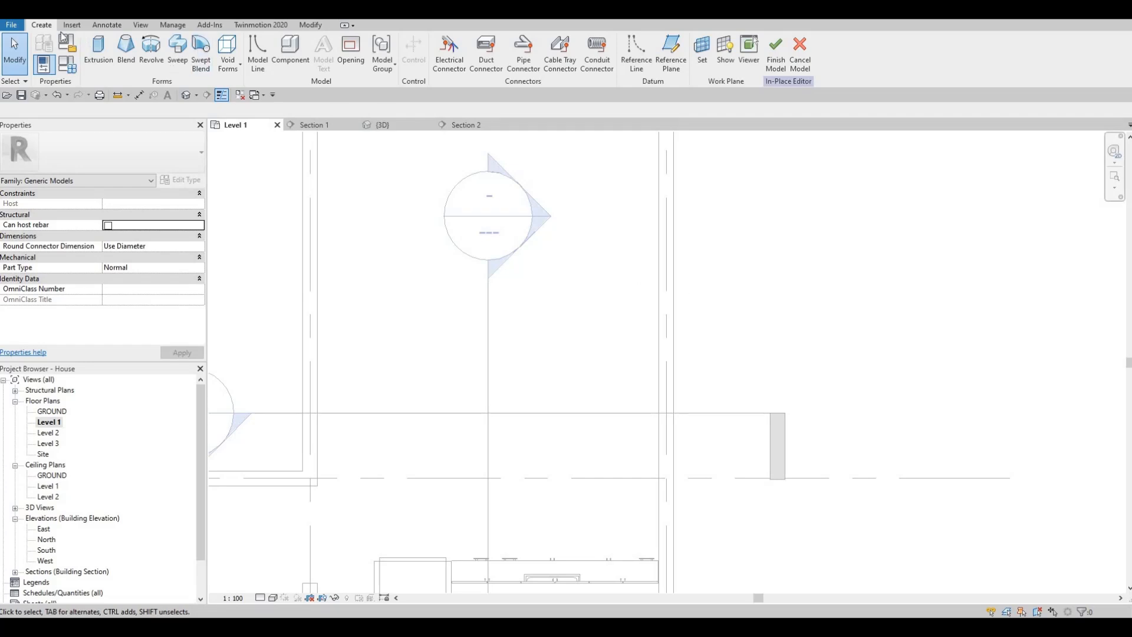
click(99, 52)
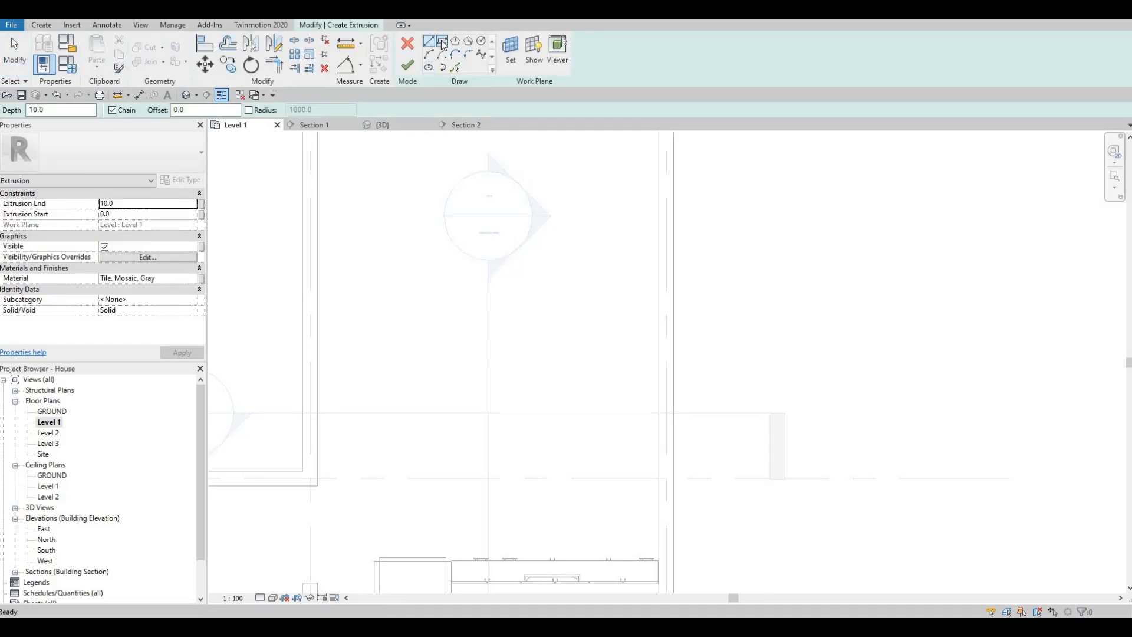
click(443, 43)
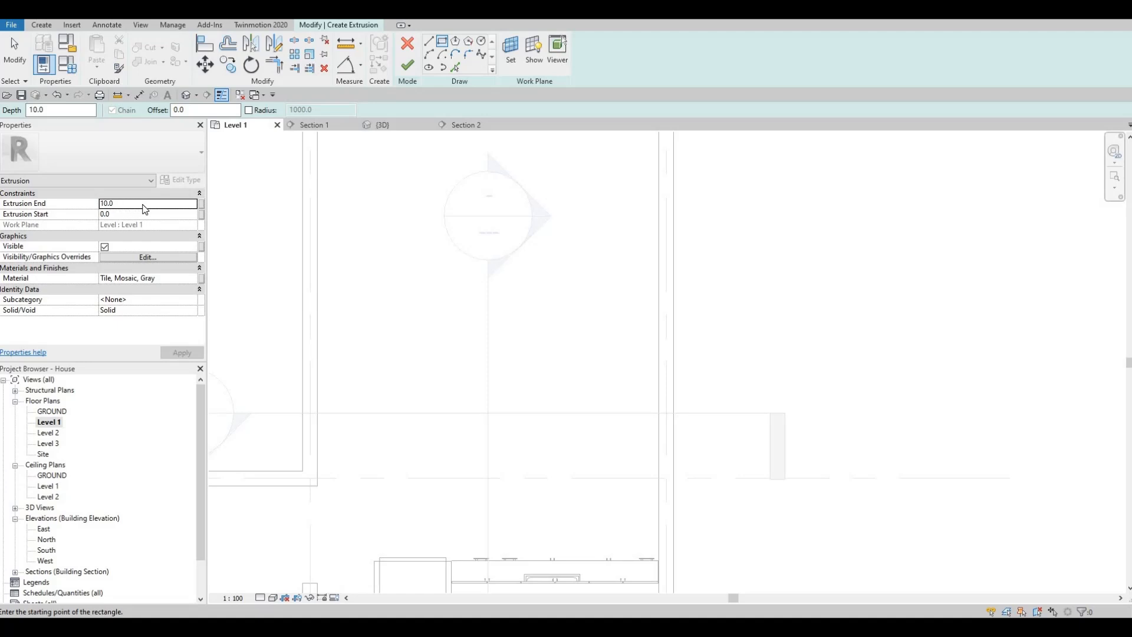
click(145, 204)
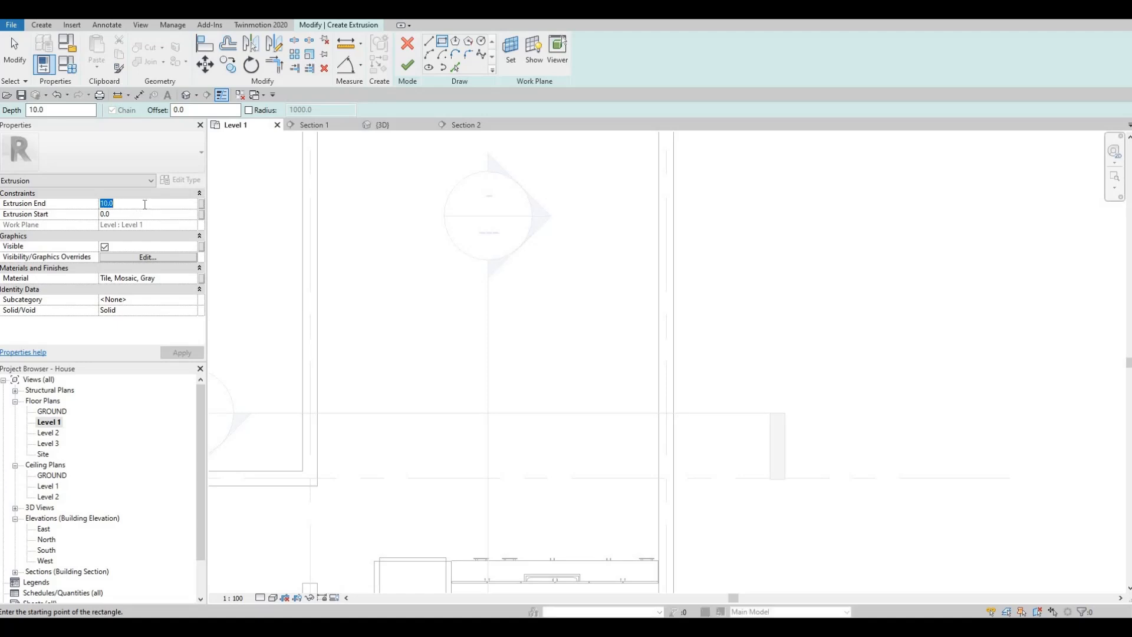
text(900)
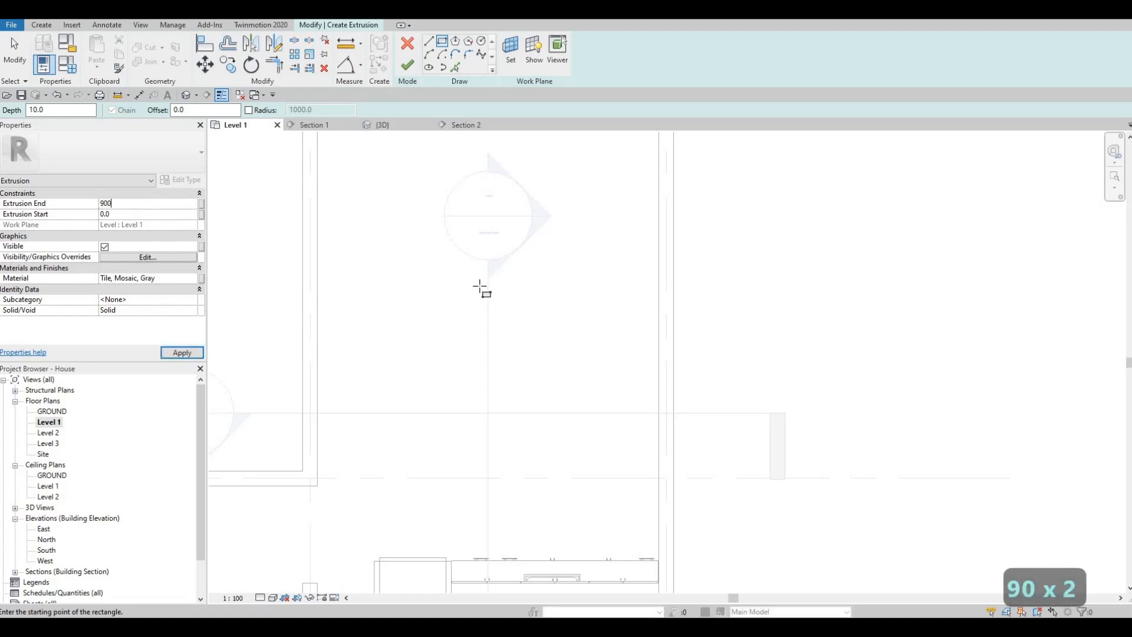
- Show the active work plane over the Level 1 plan and check its extent around the kitchen
scroll(551, 265, down, 4)
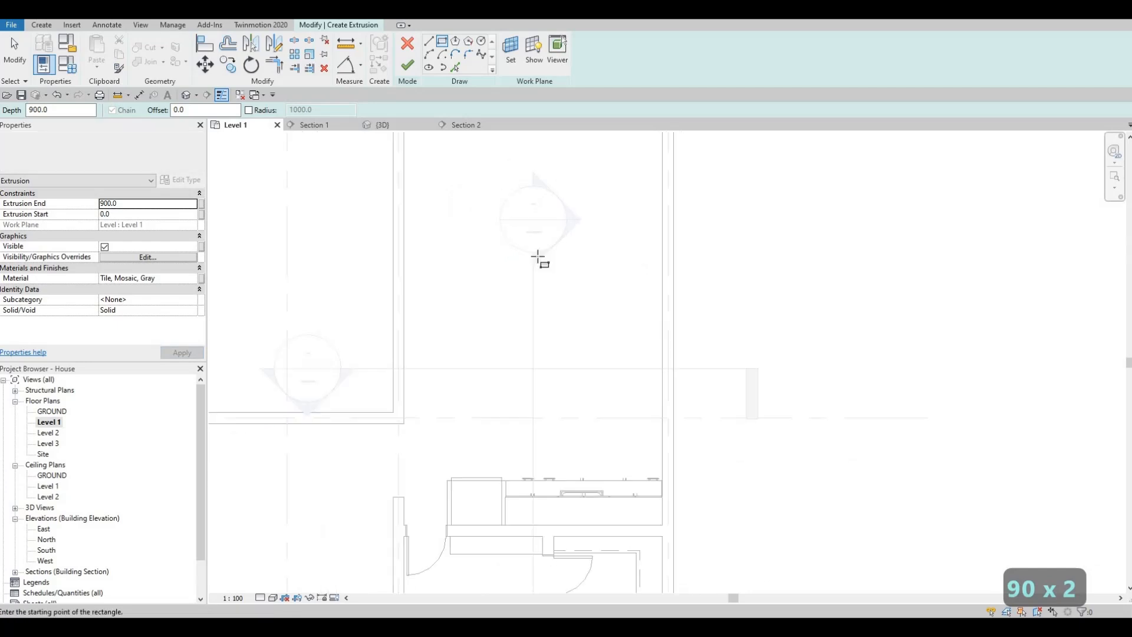
scroll(589, 194, down, 2)
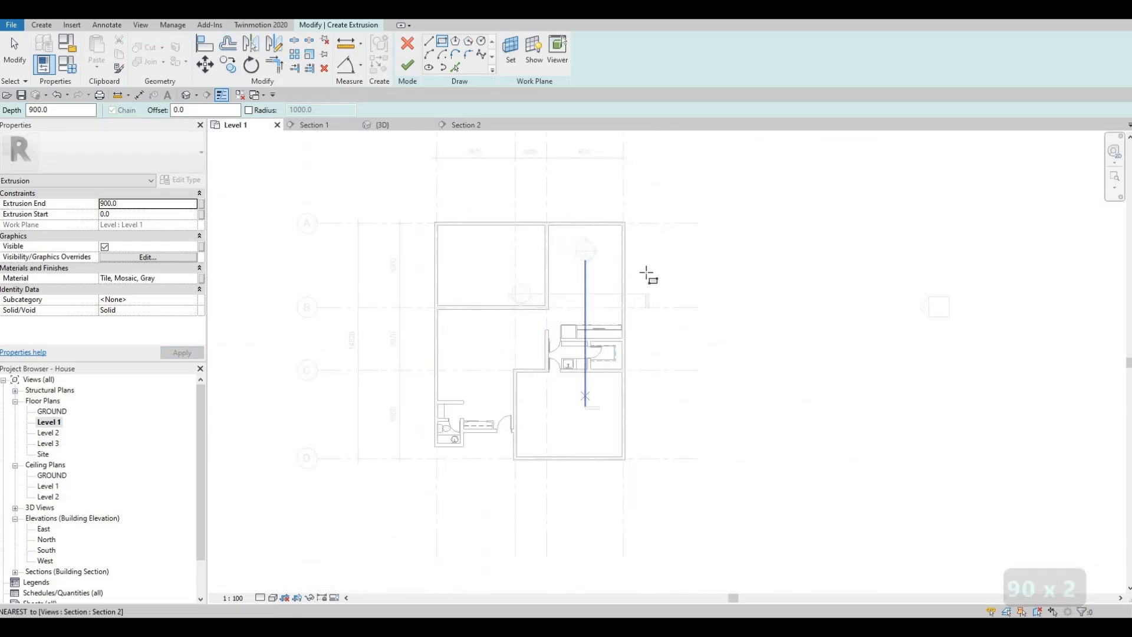
scroll(598, 272, up, 2)
scroll(597, 295, up, 3)
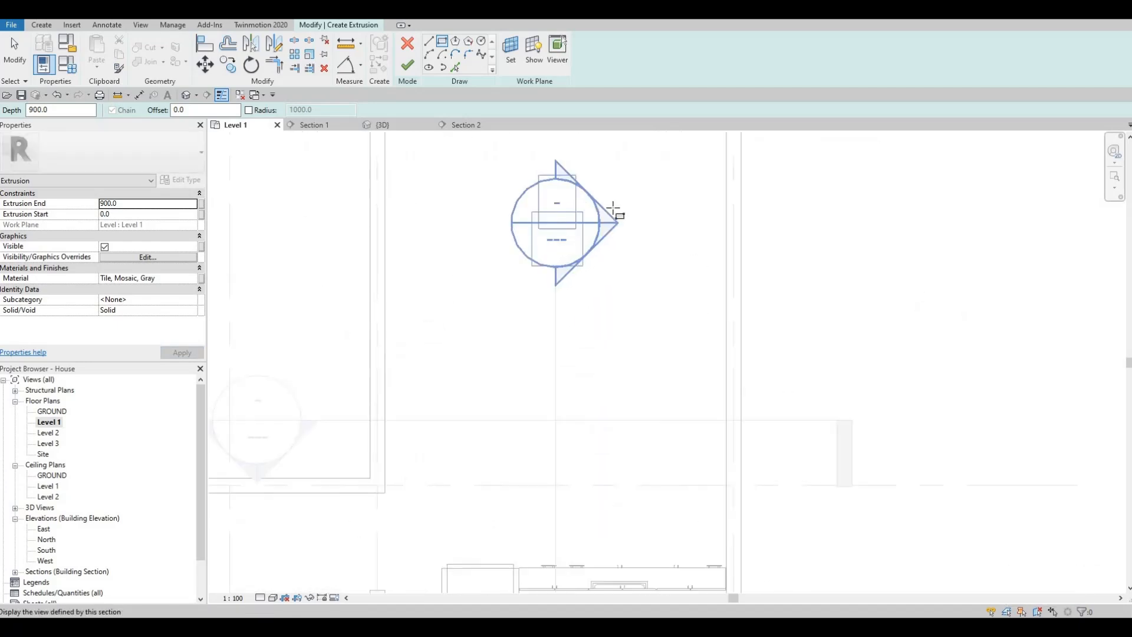
scroll(556, 159, down, 2)
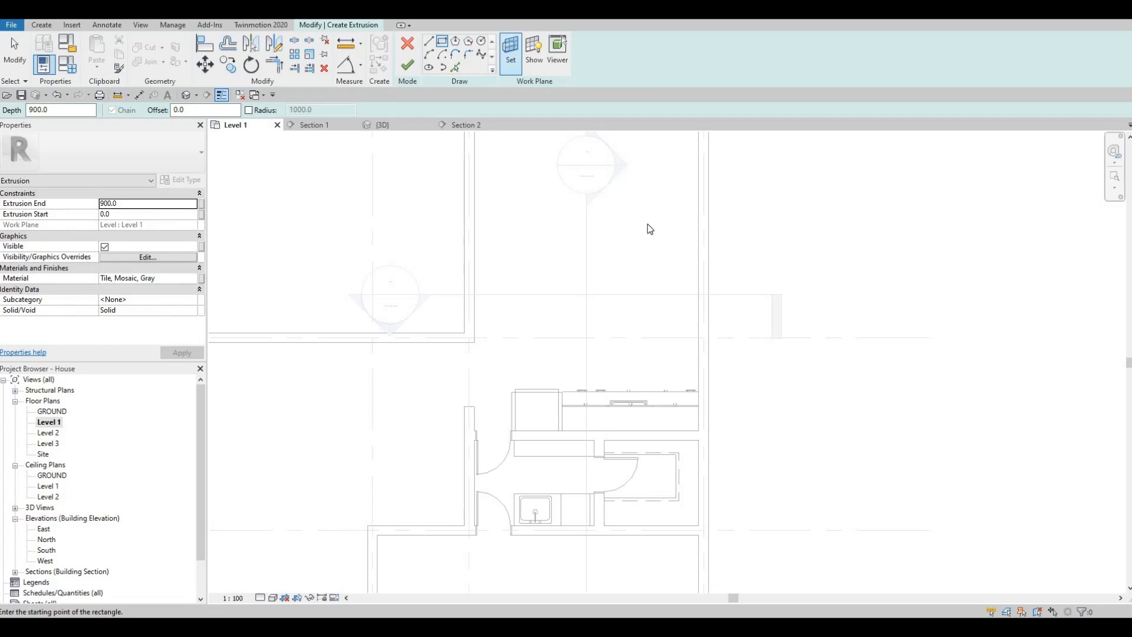
scroll(663, 283, down, 4)
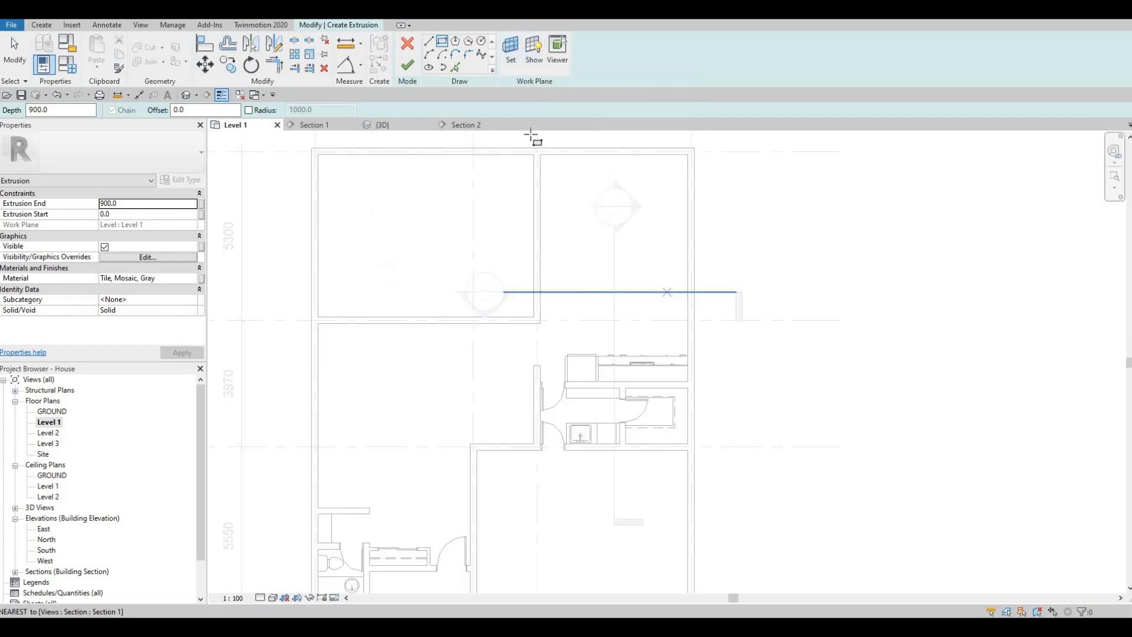
click(534, 53)
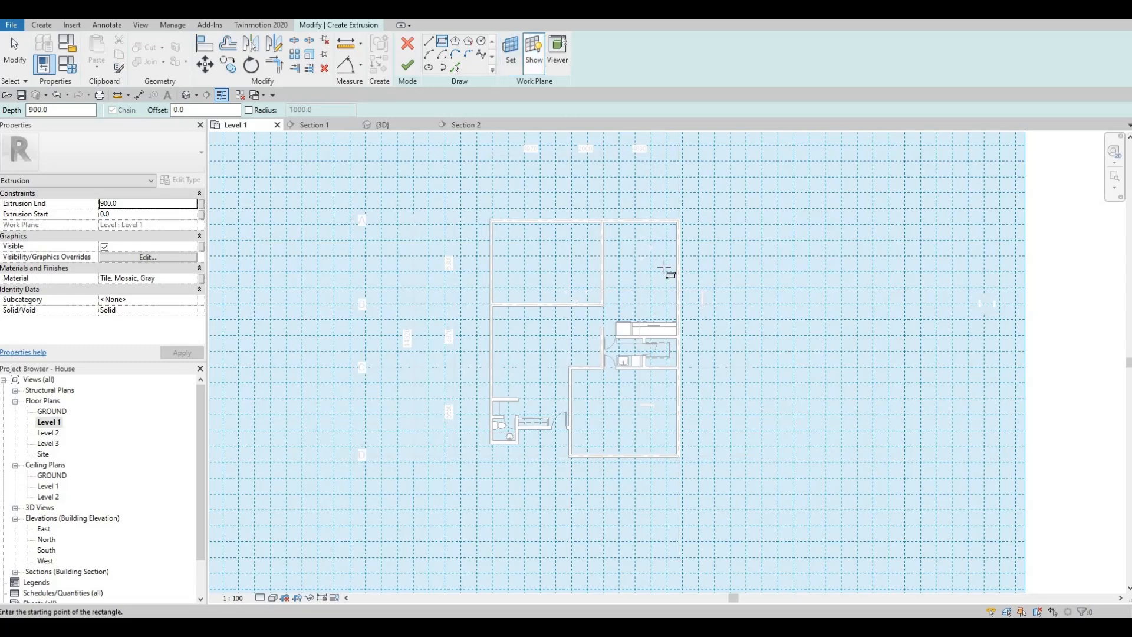
scroll(669, 289, up, 3)
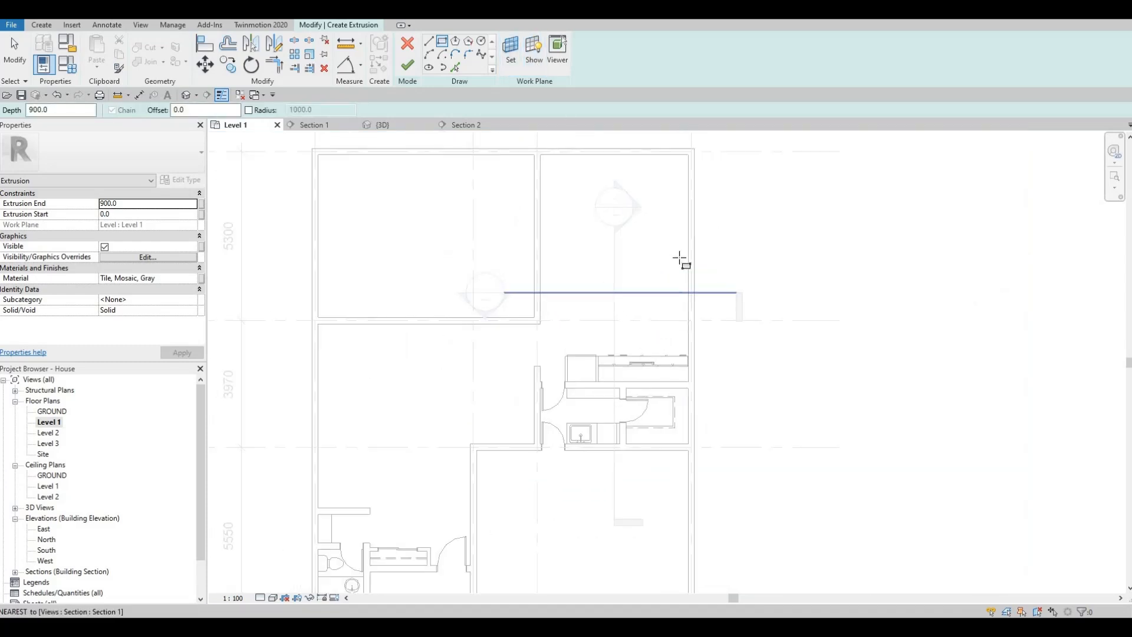
middle_drag(651, 326, 659, 287)
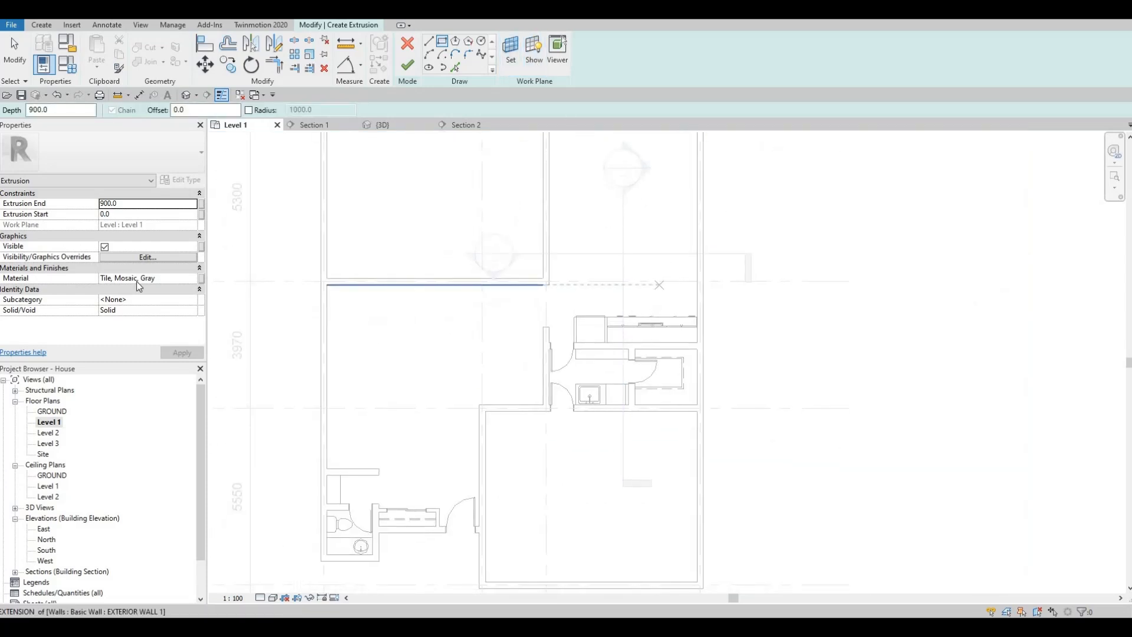
- Assign the Glulam 28c material from the AEC Materials Wood library to the extrusion
click(192, 281)
click(192, 281)
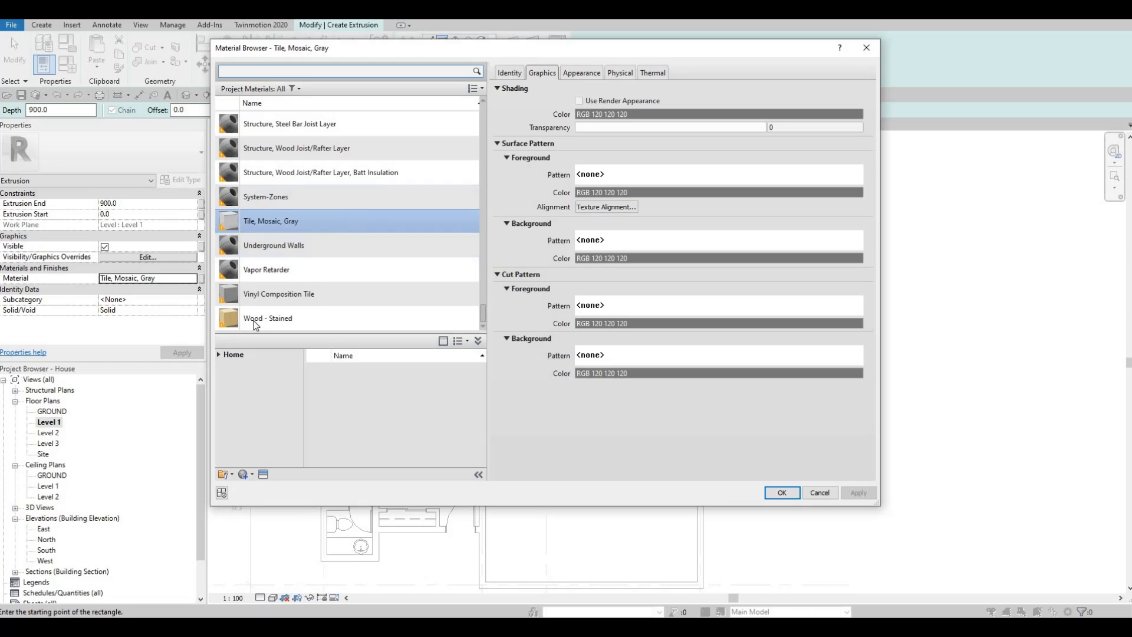
click(220, 355)
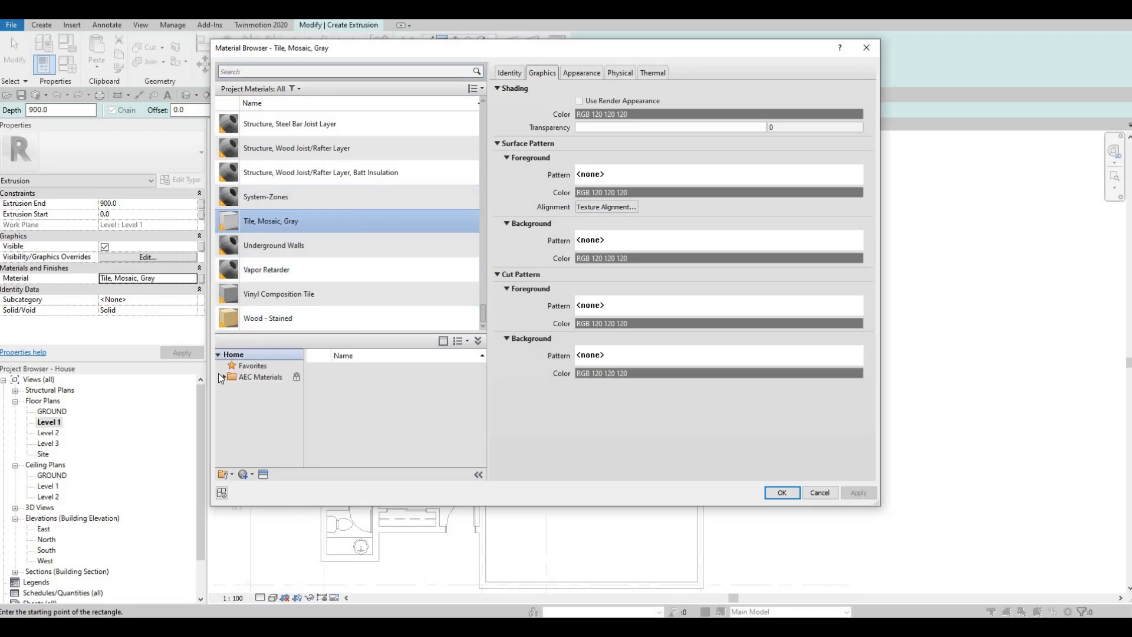
click(224, 378)
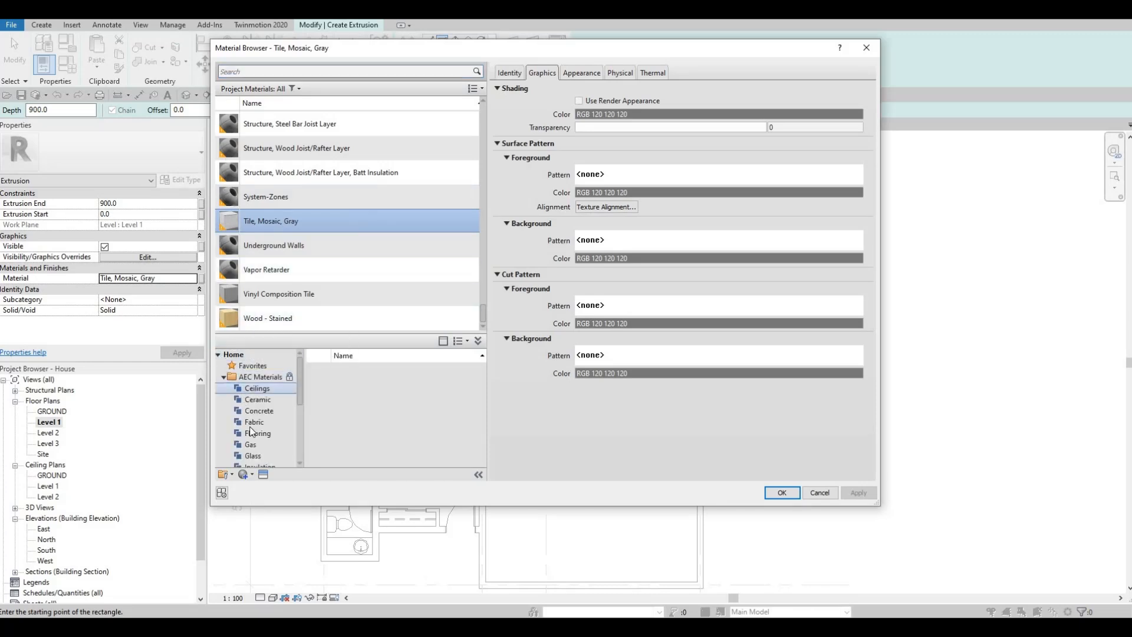
scroll(250, 448, down, 3)
click(249, 457)
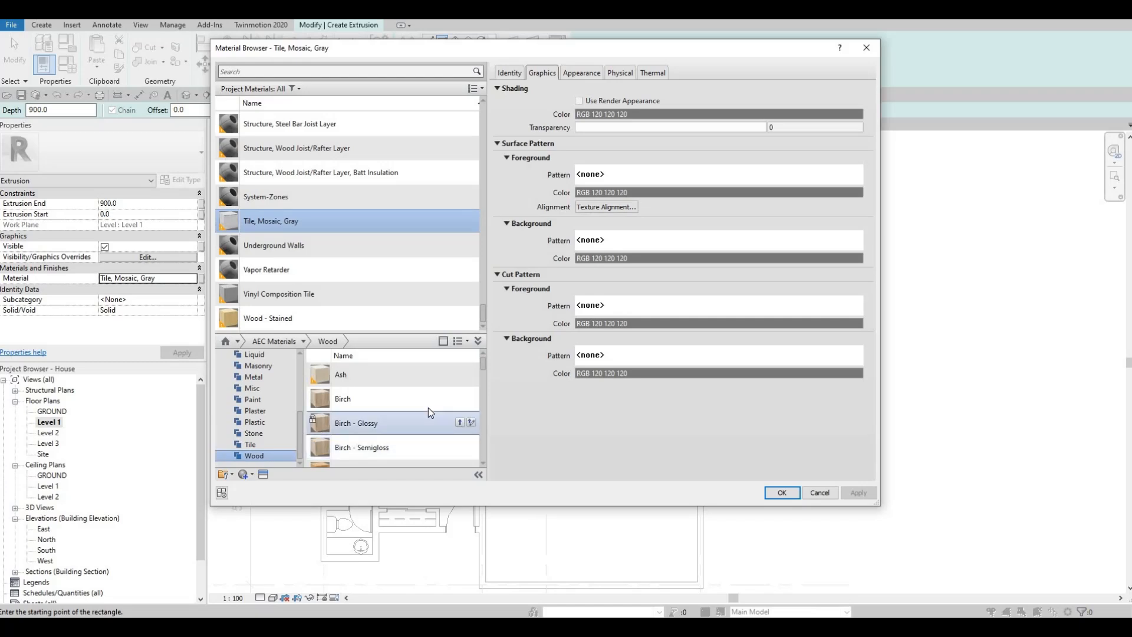
scroll(434, 405, down, 5)
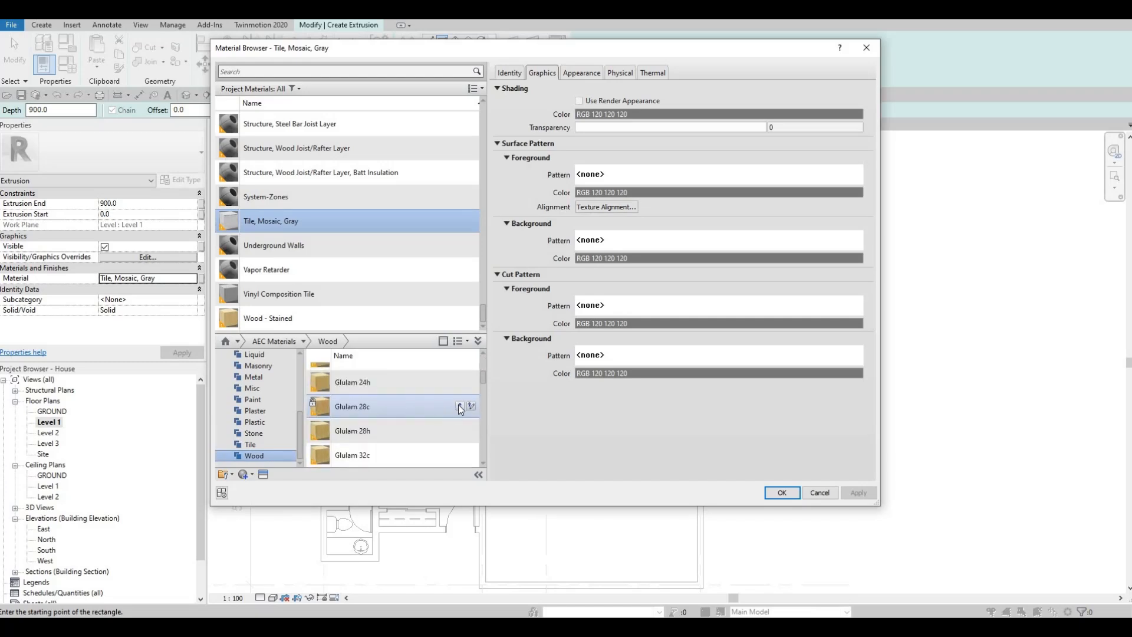
click(854, 495)
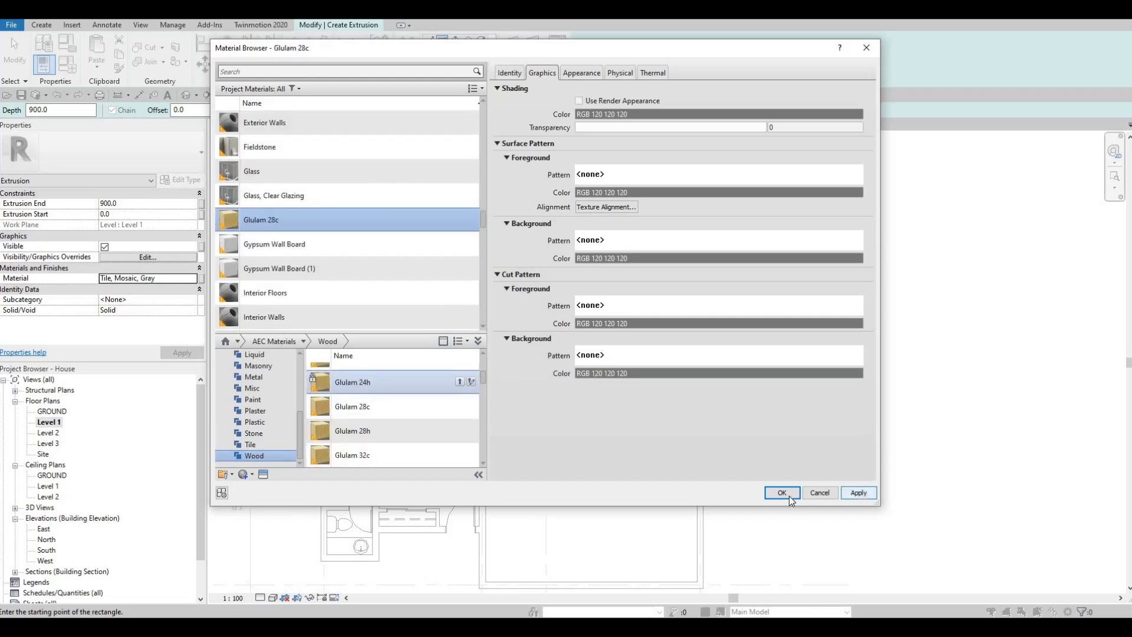
click(771, 498)
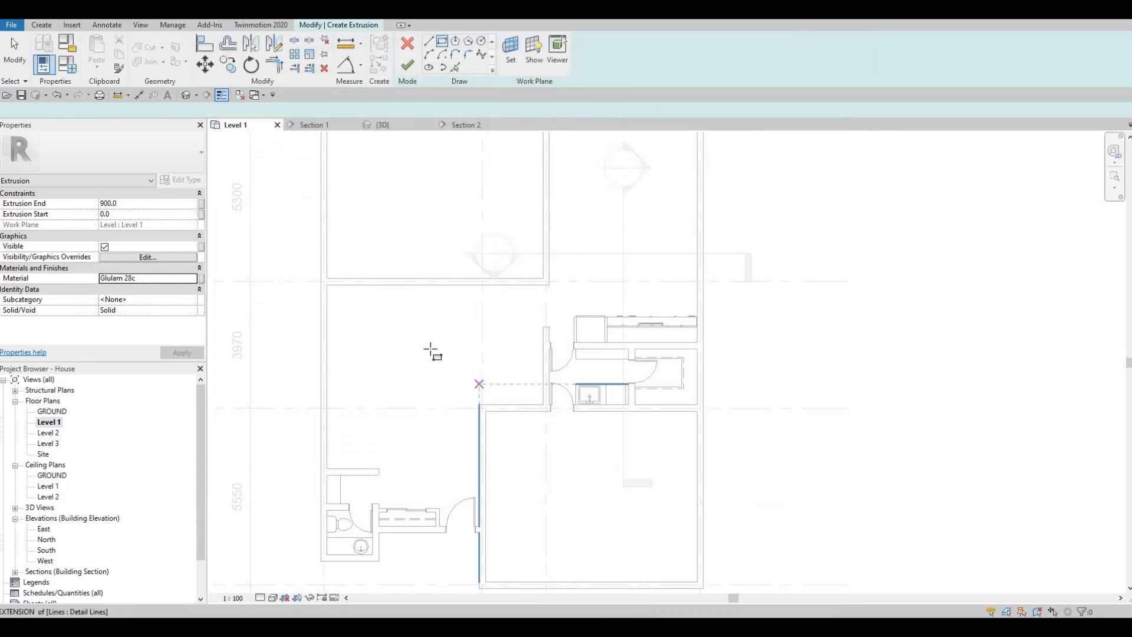
- Draw a 3200 by 1500 rectangle from the exterior wall near grid intersection 4/B, facing the kitchen counter, and finish the extrusion
click(442, 42)
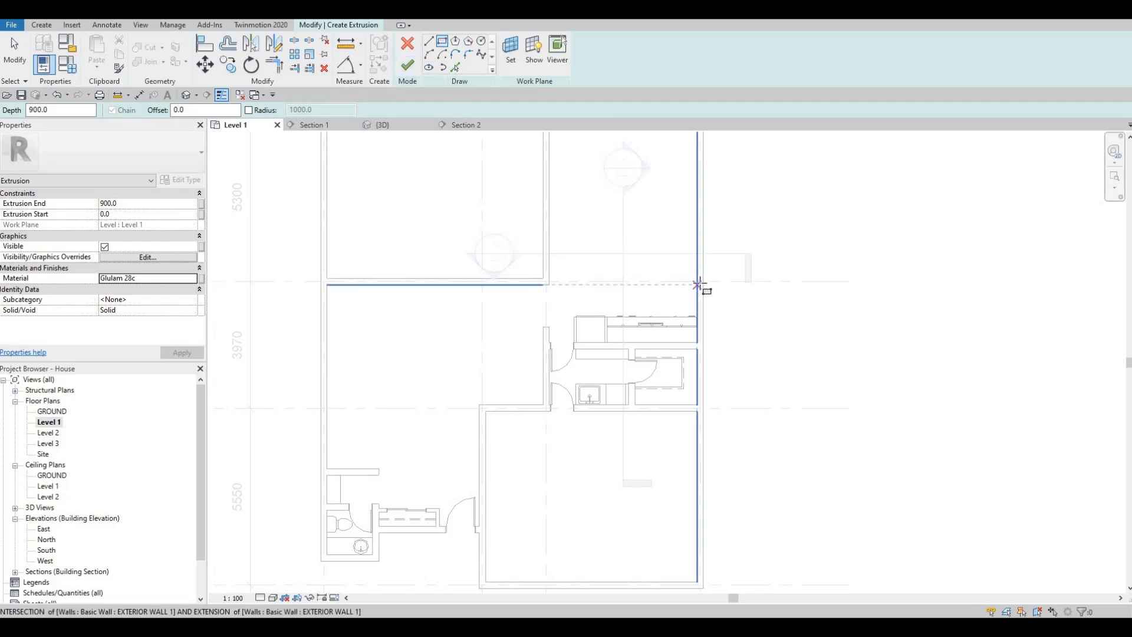
scroll(698, 285, up, 3)
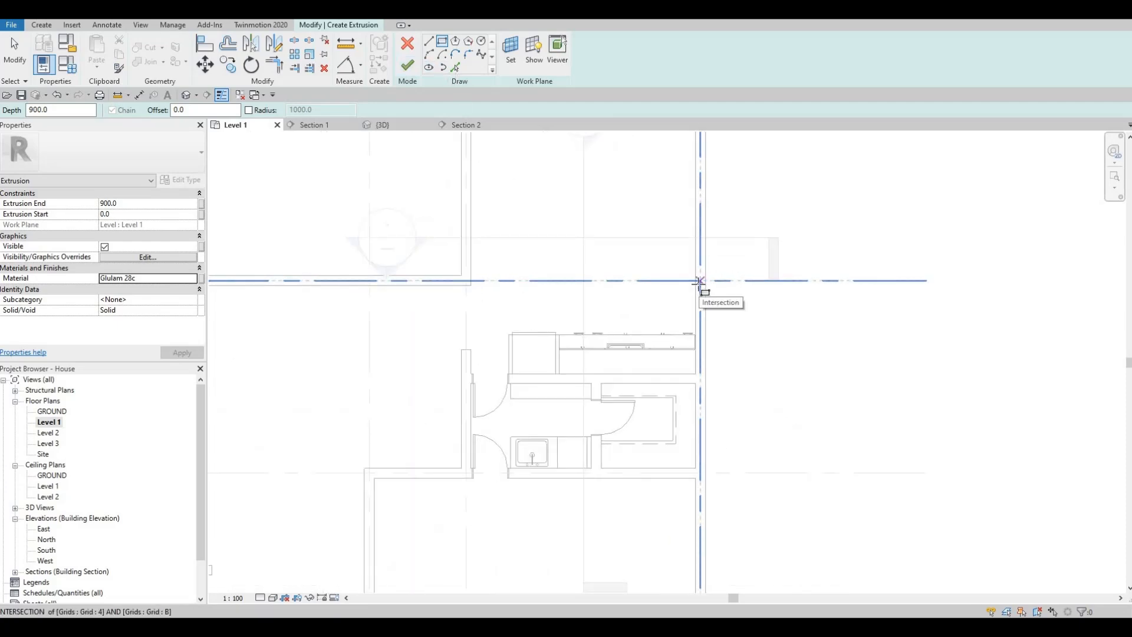
scroll(699, 283, up, 1)
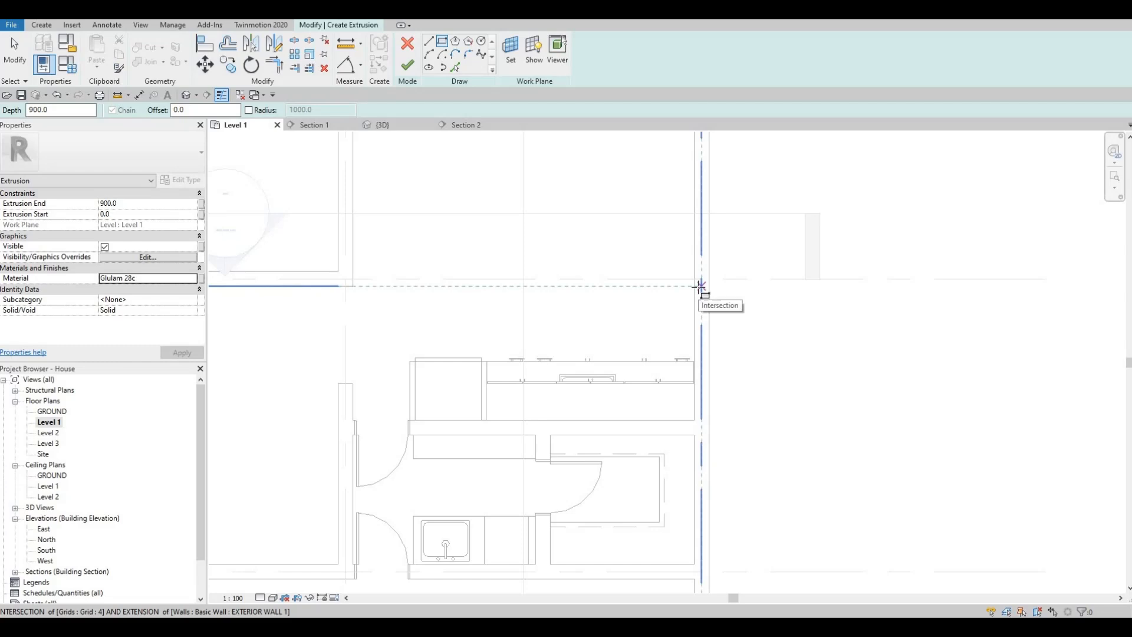
click(698, 286)
click(628, 220)
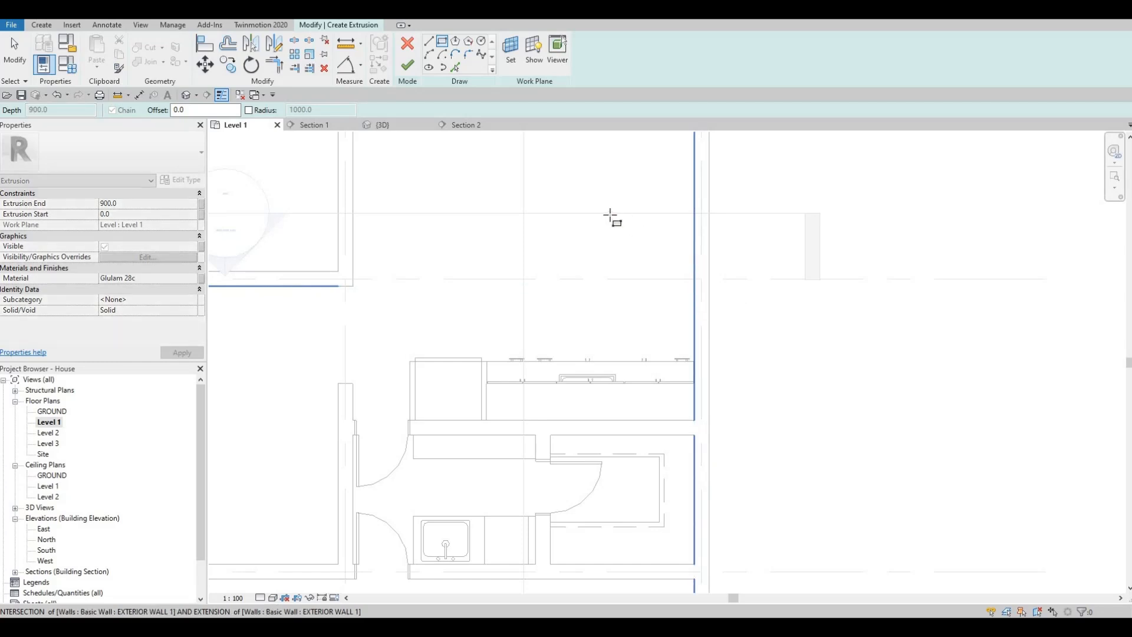
scroll(597, 253, down, 1)
scroll(555, 260, down, 1)
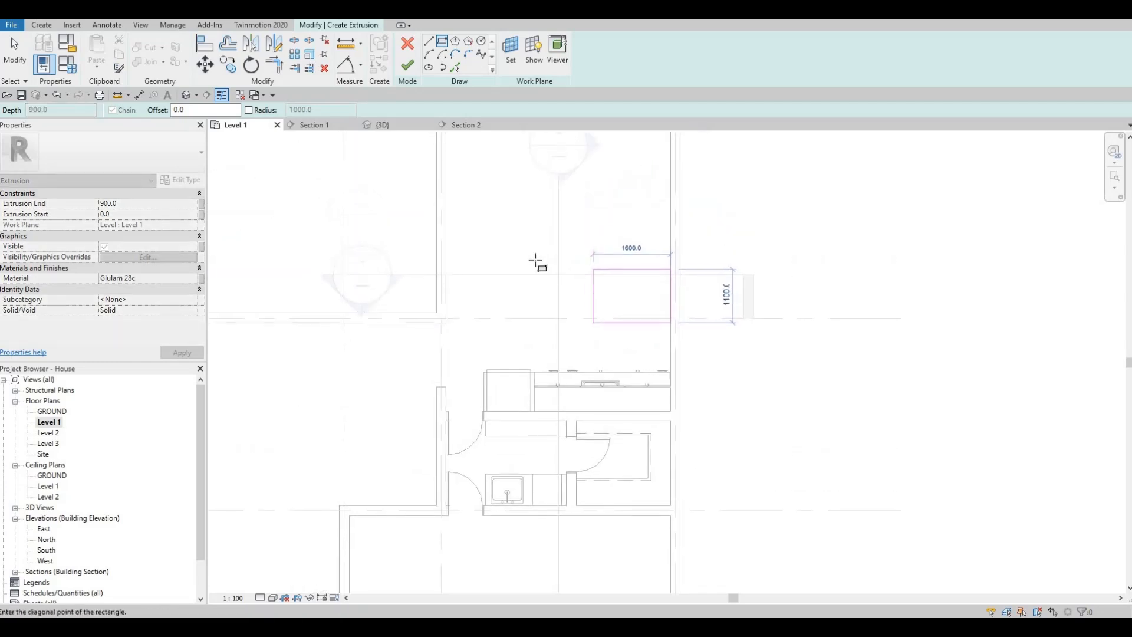
scroll(524, 256, down, 3)
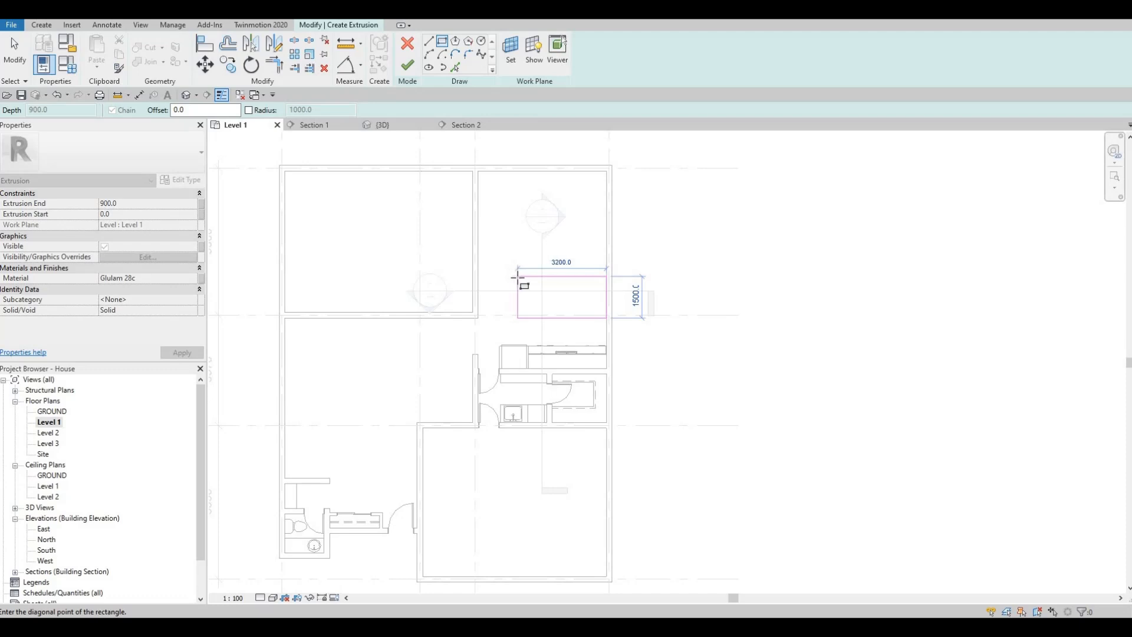
click(518, 277)
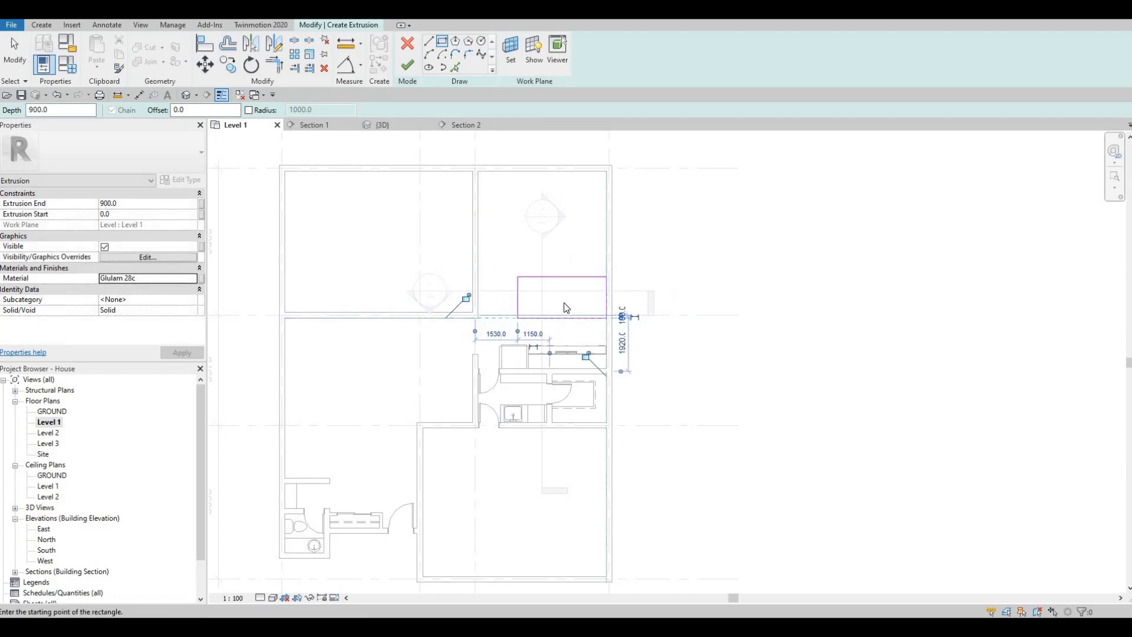
key(Escape)
key(Escape)
scroll(563, 310, up, 3)
scroll(568, 360, down, 2)
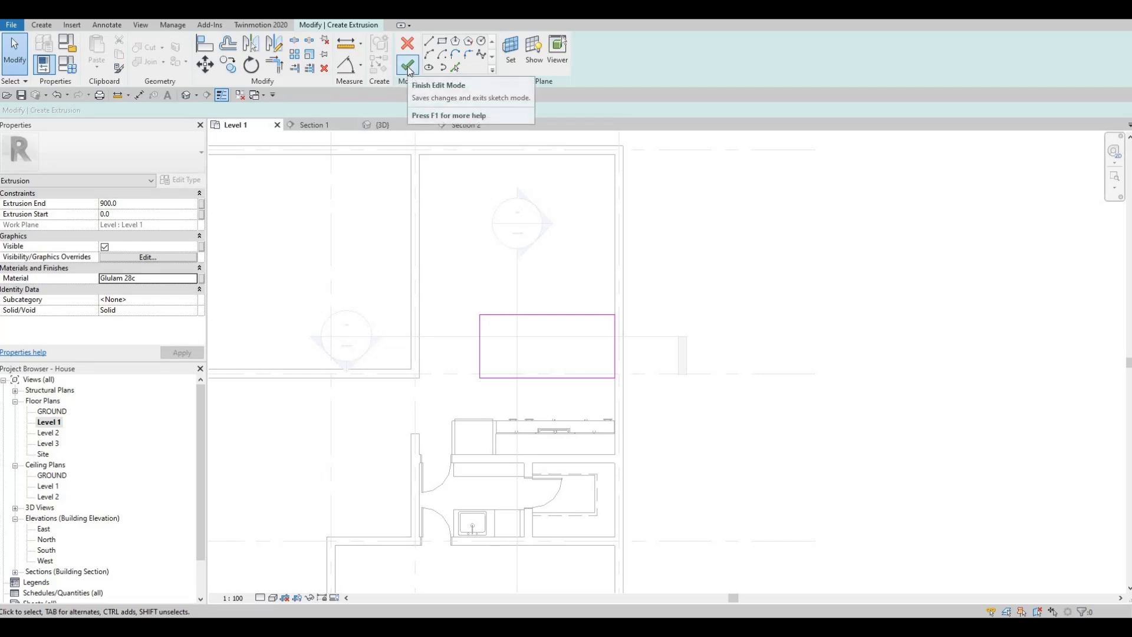
click(408, 66)
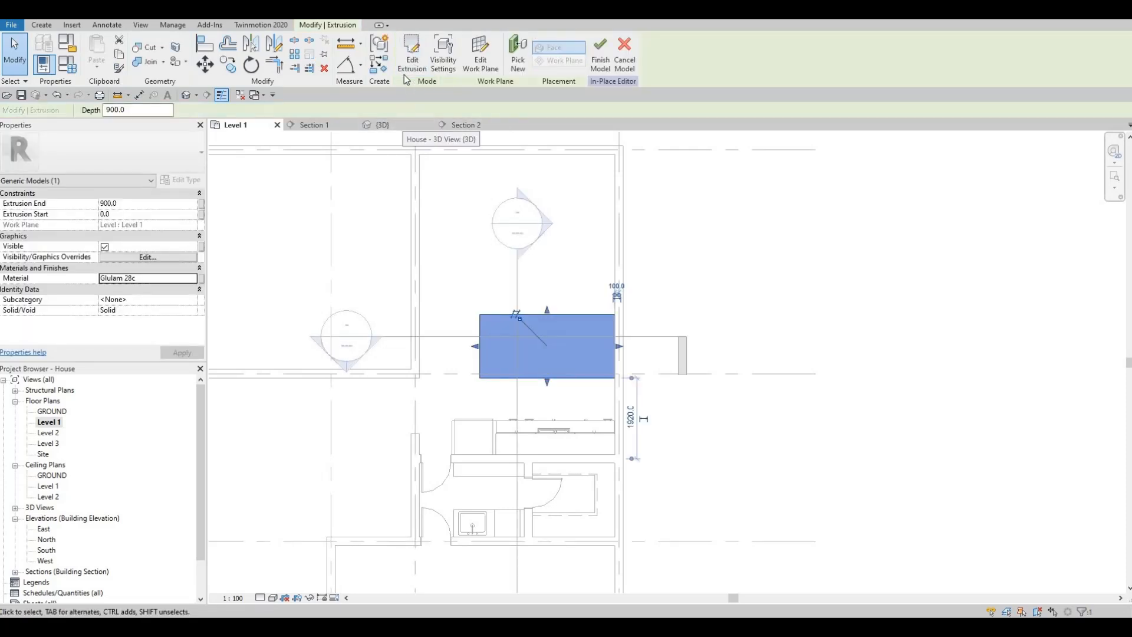
- Open the 3D view and inspect the extruded block in front of the kitchen cabinets
click(383, 124)
shift+middle_drag(531, 433, 504, 408)
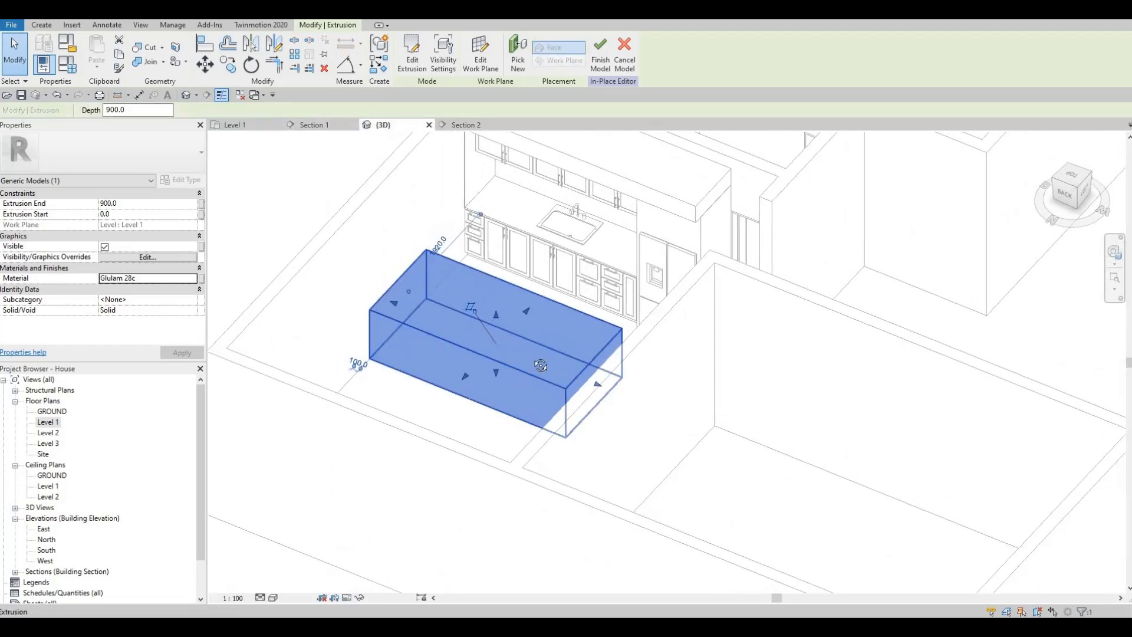
shift+middle_drag(540, 365, 558, 286)
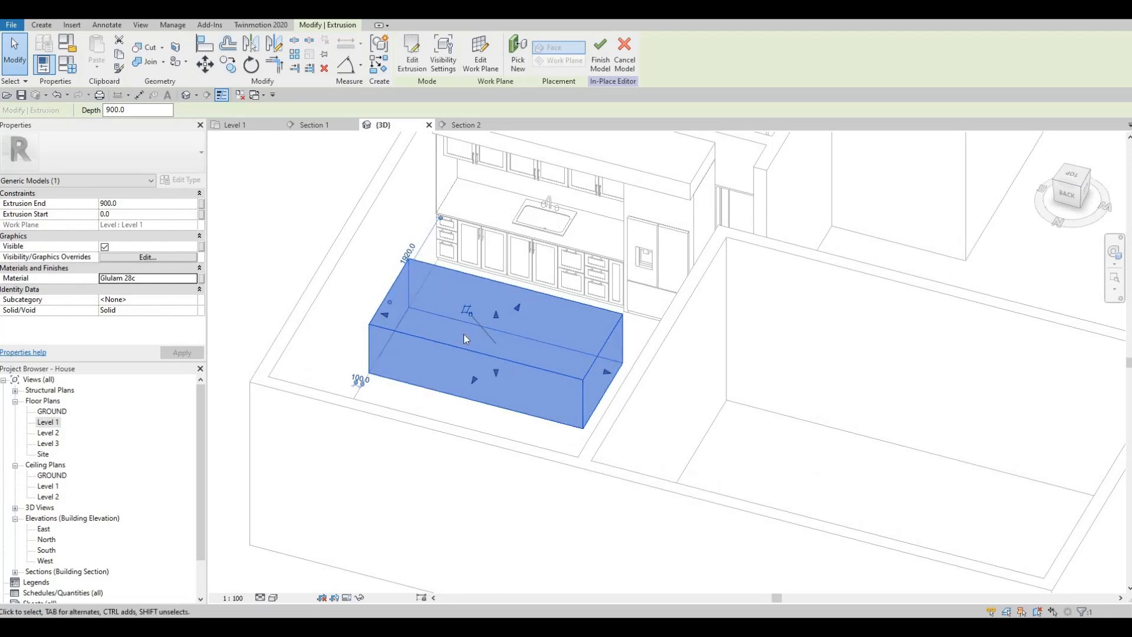
middle_drag(487, 377, 505, 355)
scroll(513, 373, down, 1)
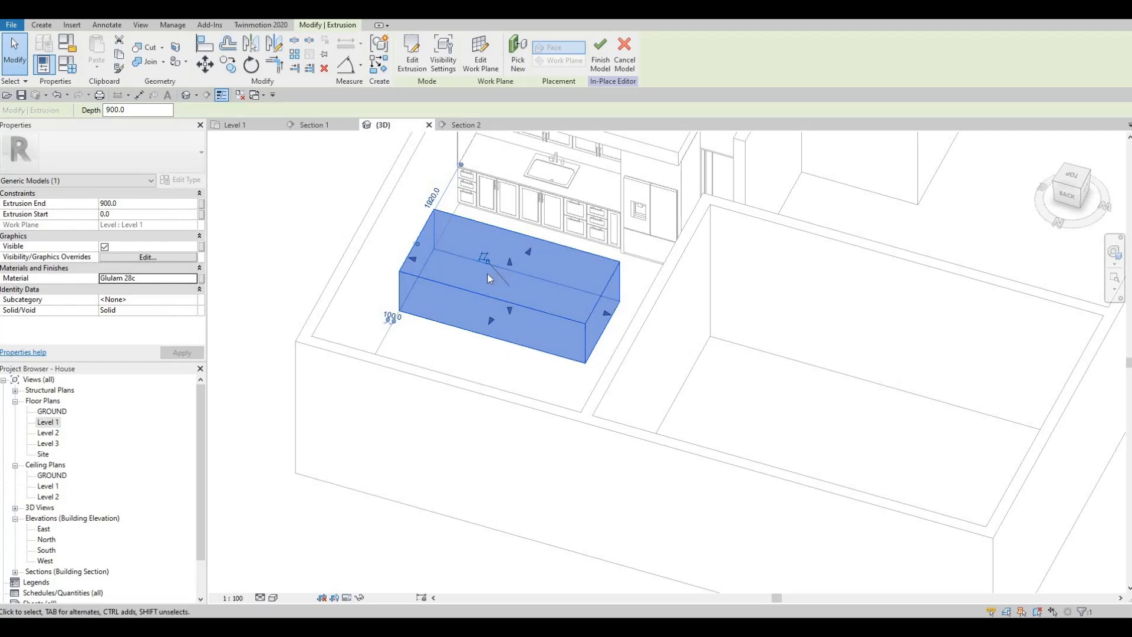
shift+middle_drag(474, 311, 469, 305)
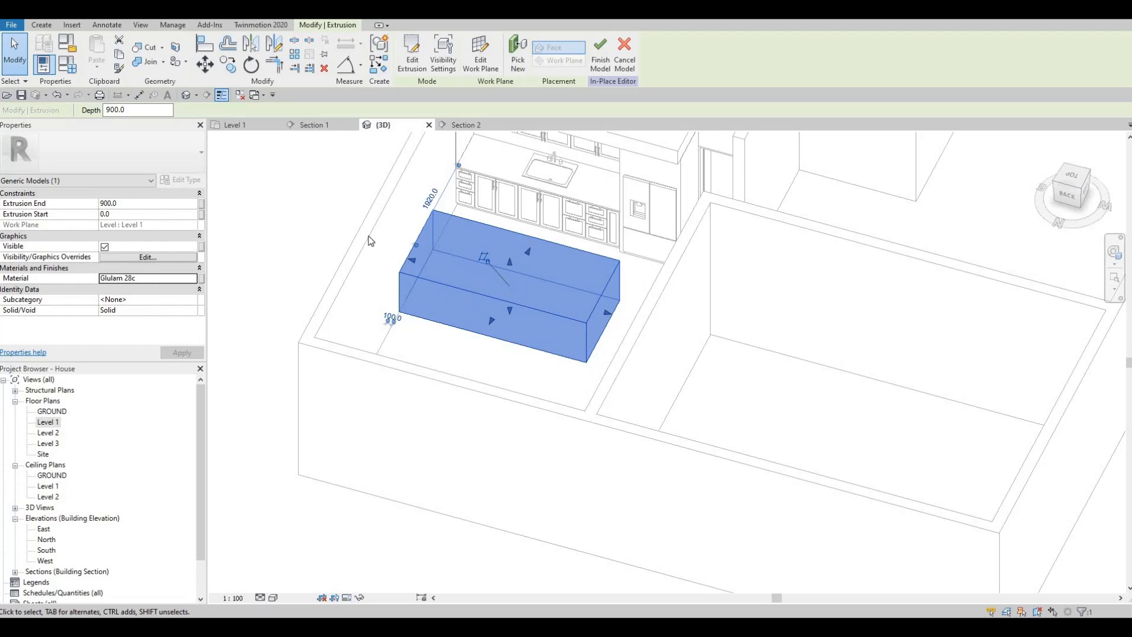
- Start a void sweep and pick the block's front, exposed end and kitchen-facing bottom edges as its path, finishing the path
click(43, 24)
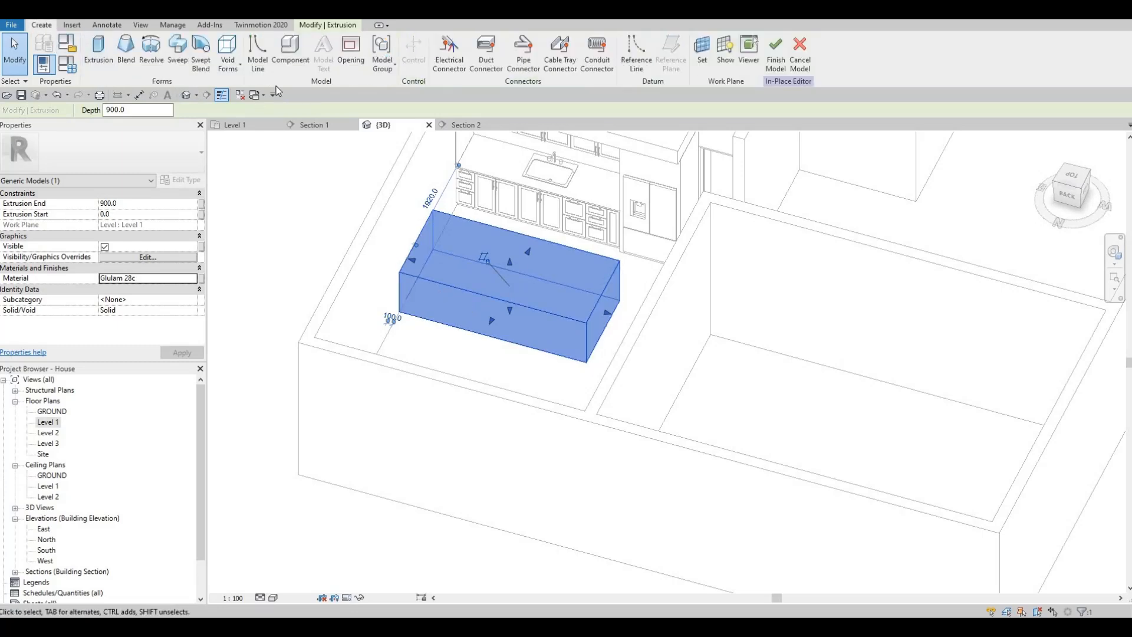
click(235, 69)
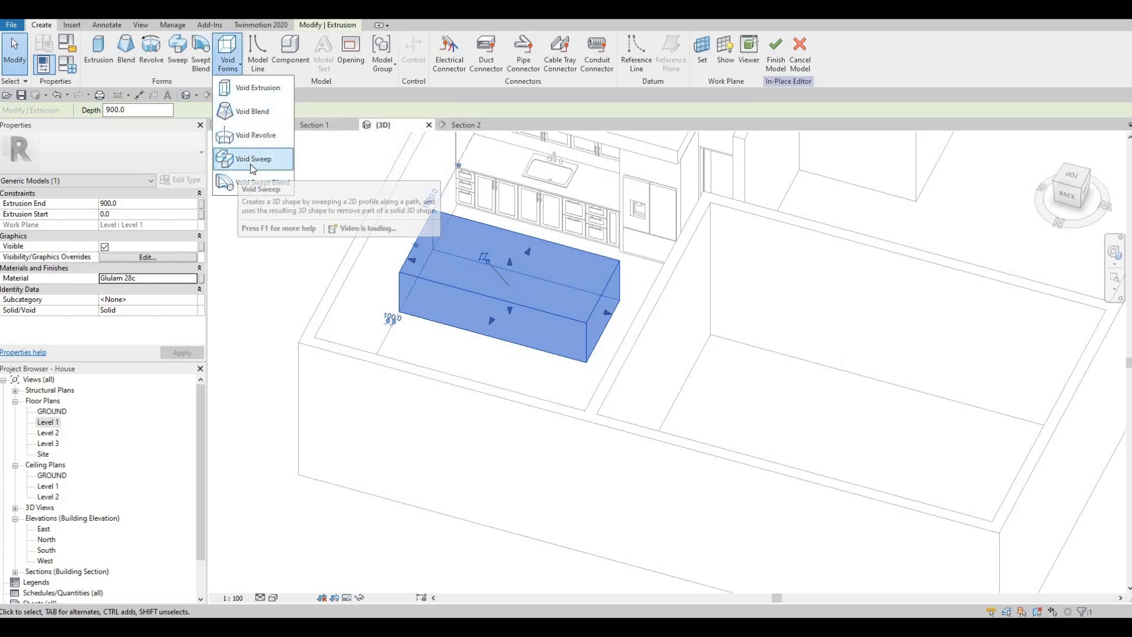
click(253, 168)
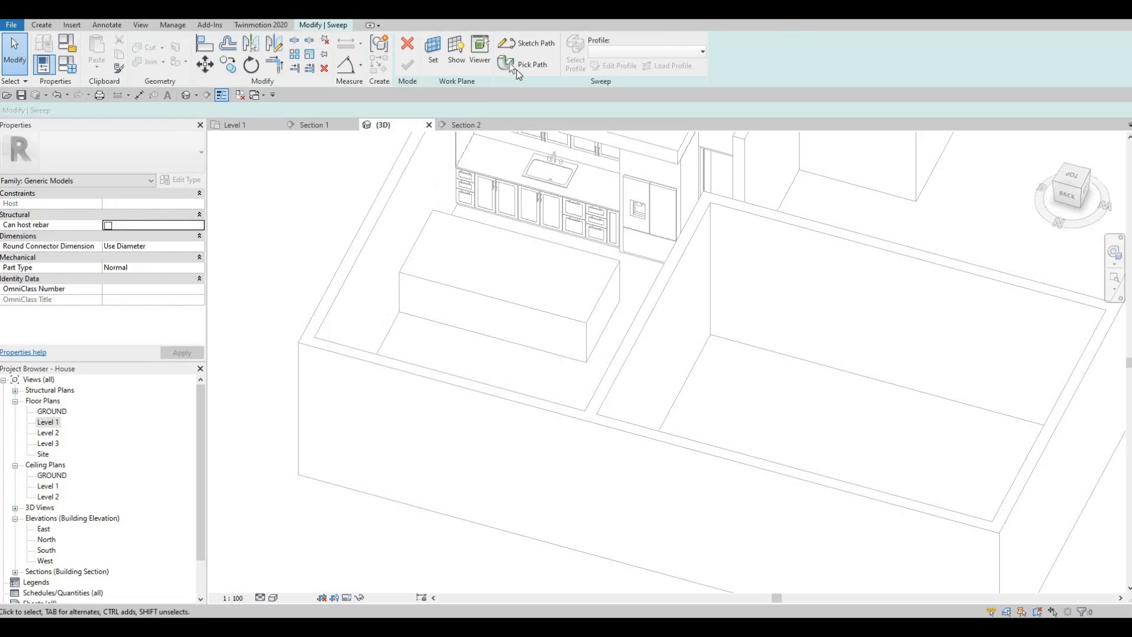
click(517, 67)
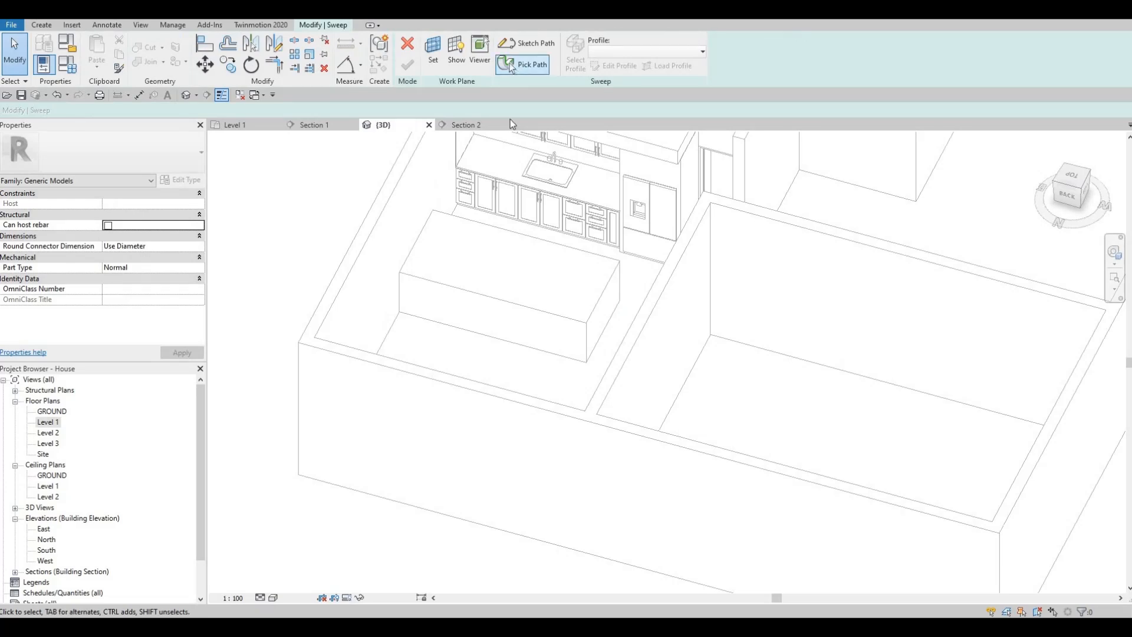
click(573, 322)
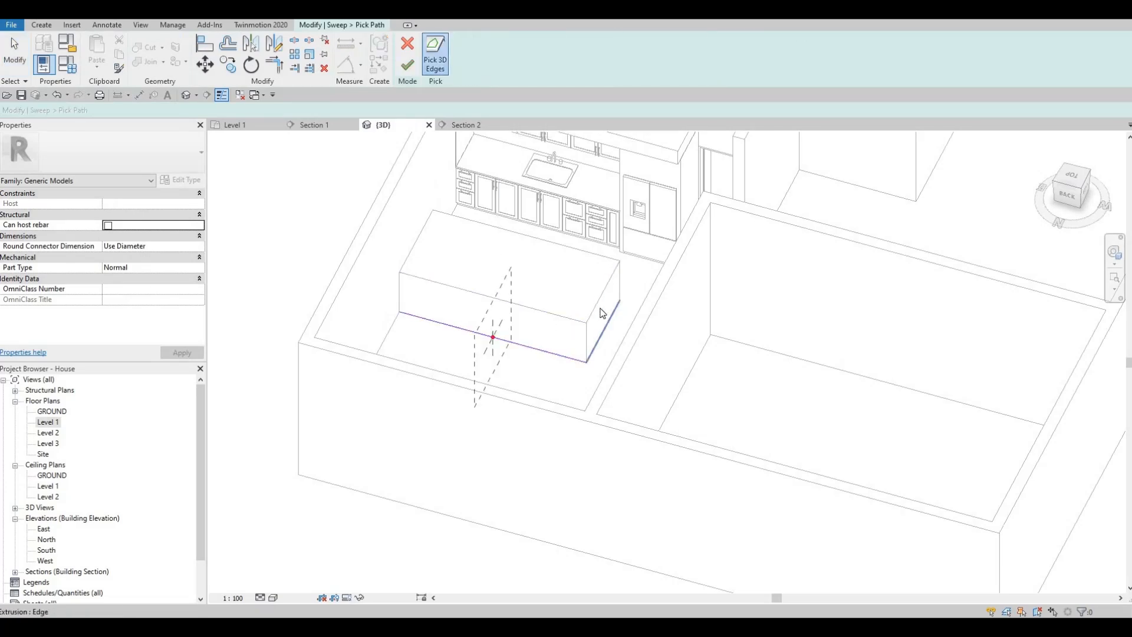
shift+middle_drag(391, 354, 559, 296)
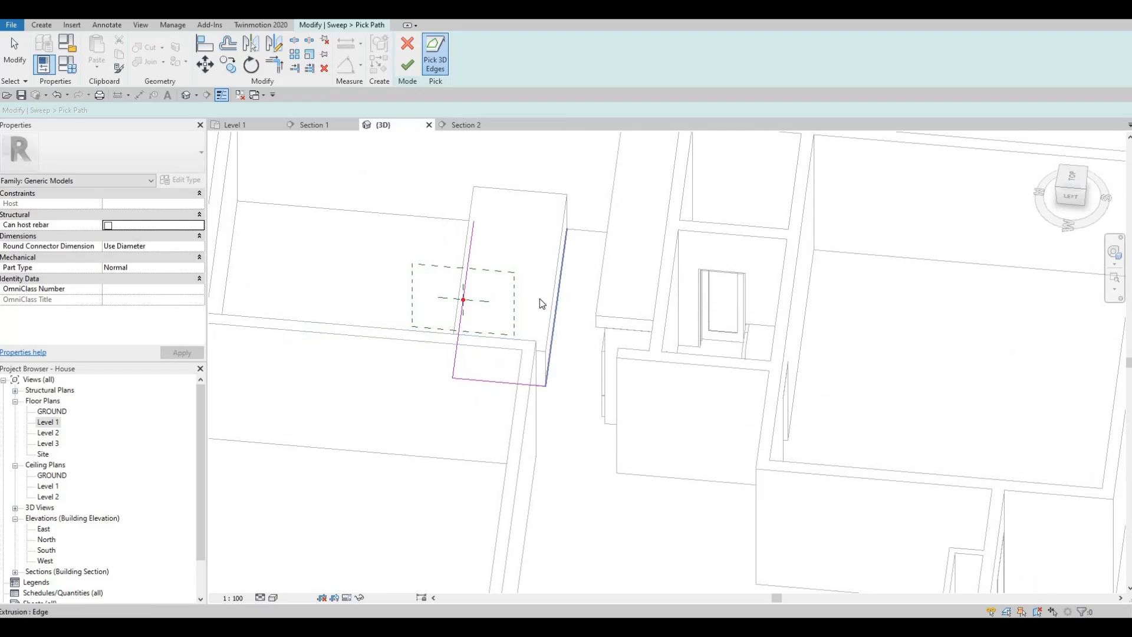
shift+middle_drag(642, 296, 431, 287)
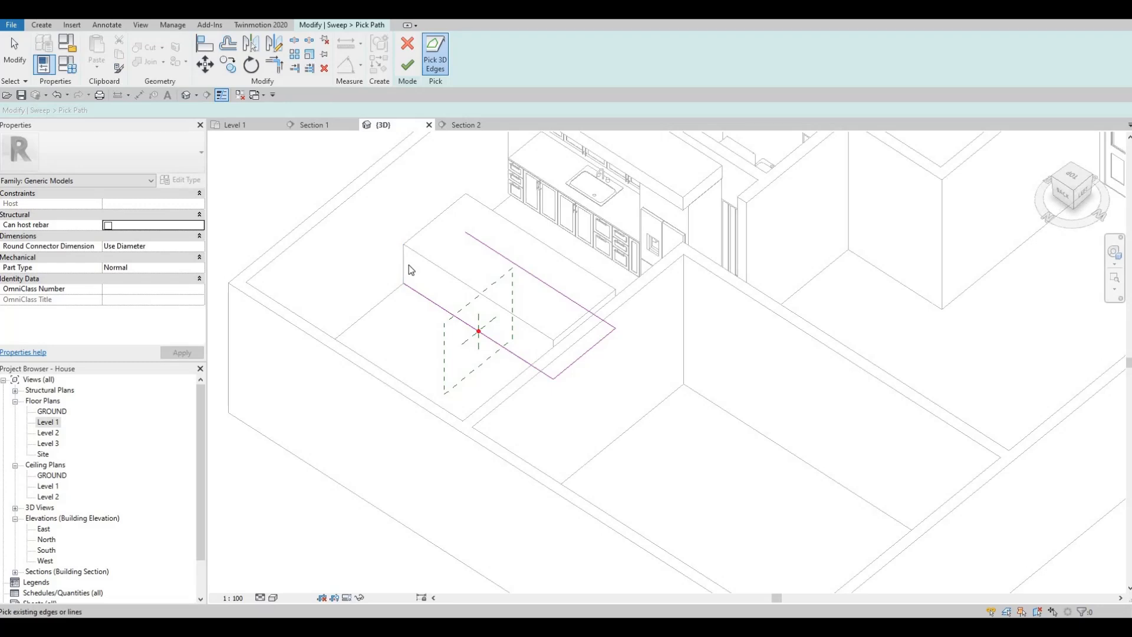
shift+middle_drag(415, 299, 383, 279)
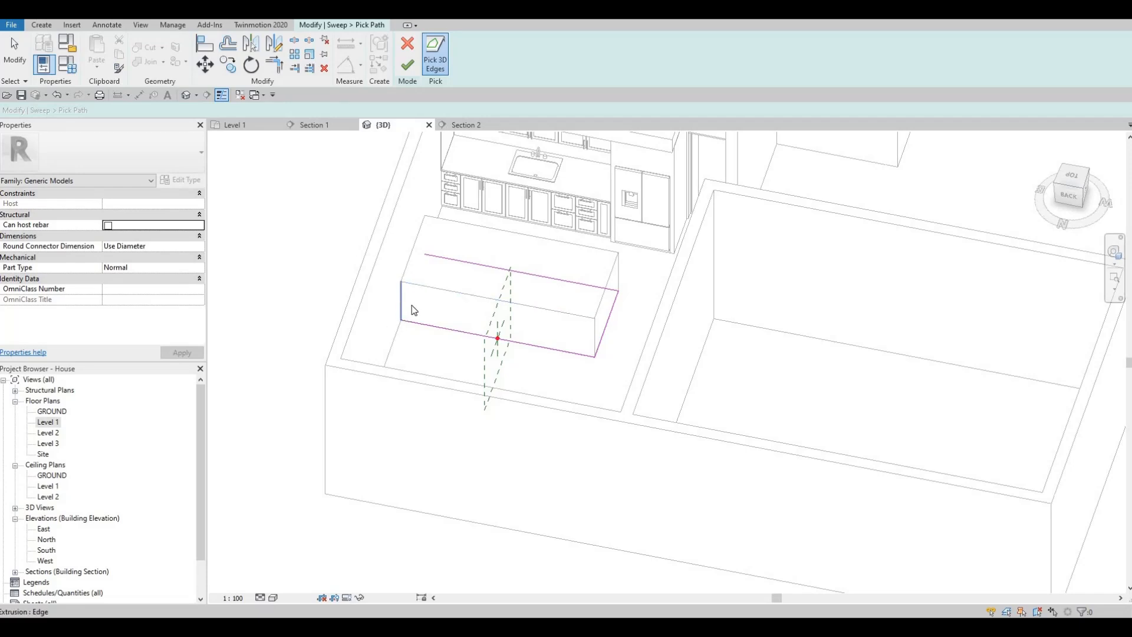
middle_drag(441, 331, 383, 260)
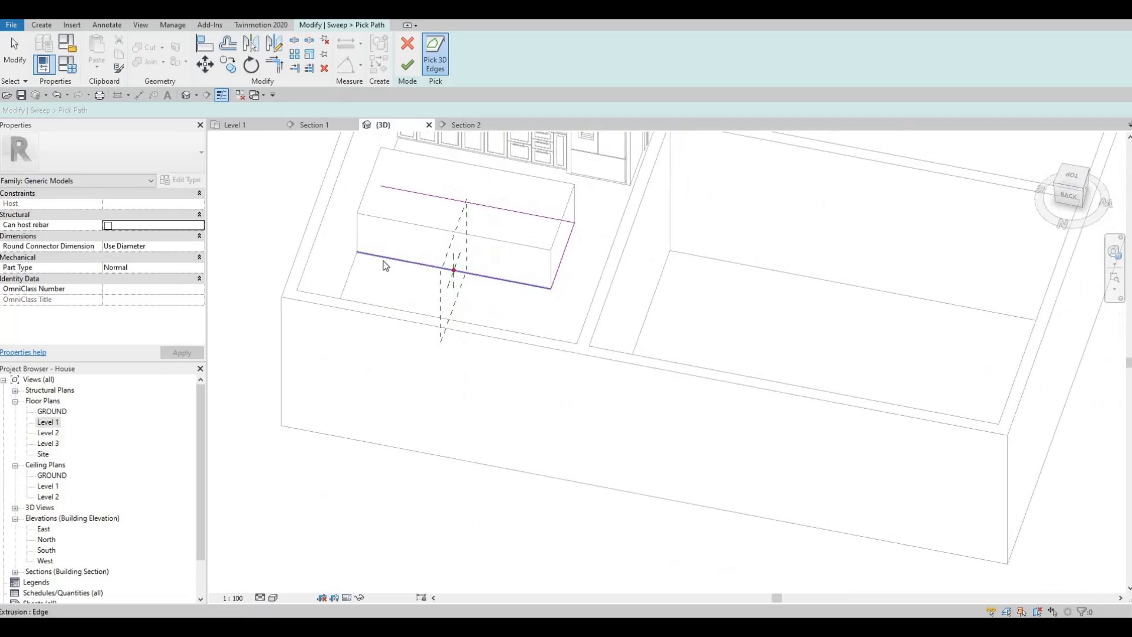
click(409, 65)
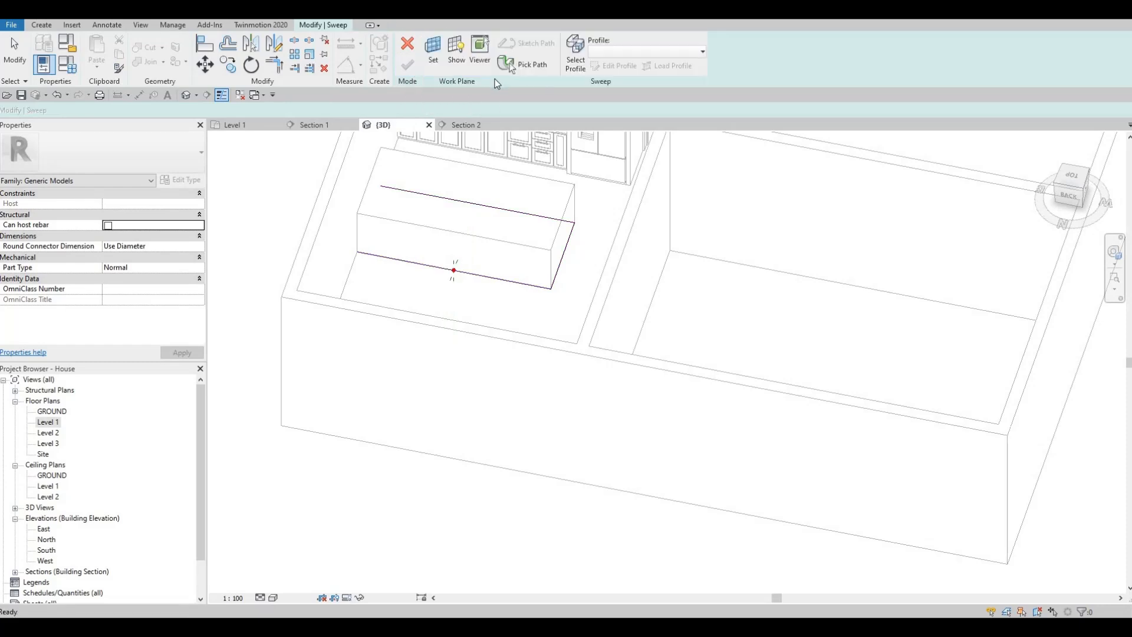
- Sketch a rectangular sweep profile about 180 high by 90 wide, from the path's centre point up and into the block
click(330, 26)
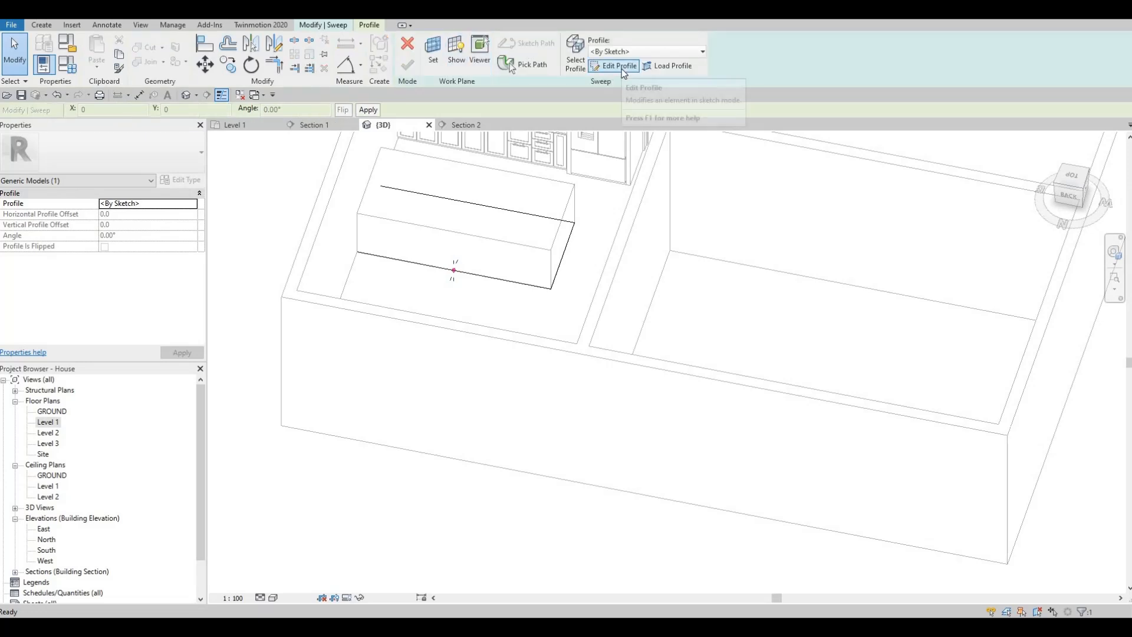
click(614, 69)
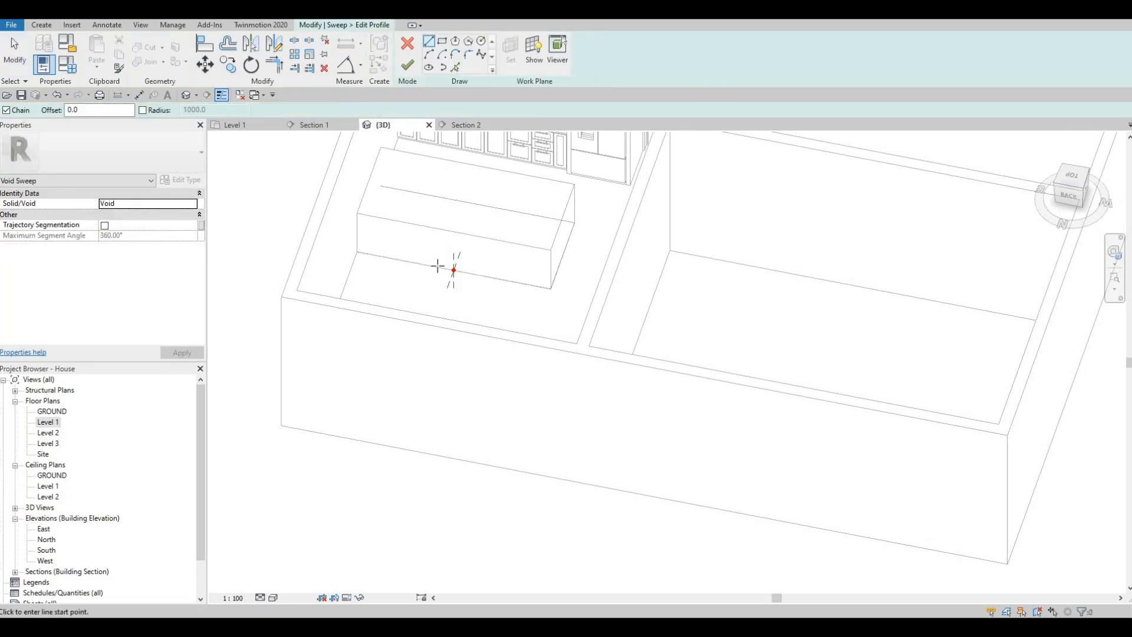
scroll(443, 263, up, 5)
scroll(455, 216, up, 2)
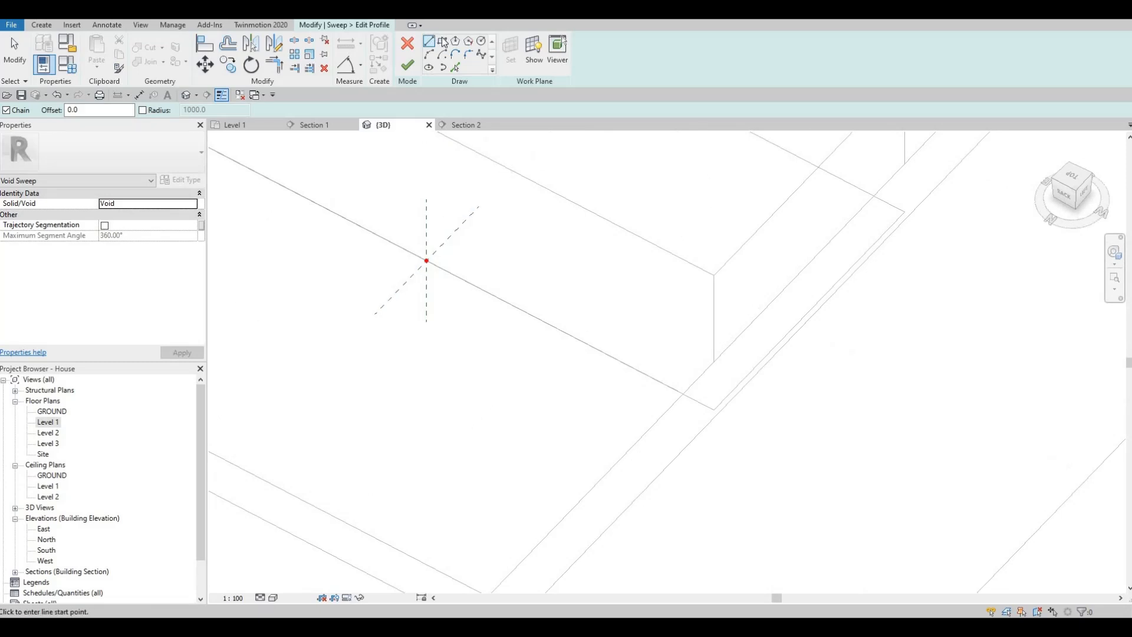
scroll(430, 265, up, 3)
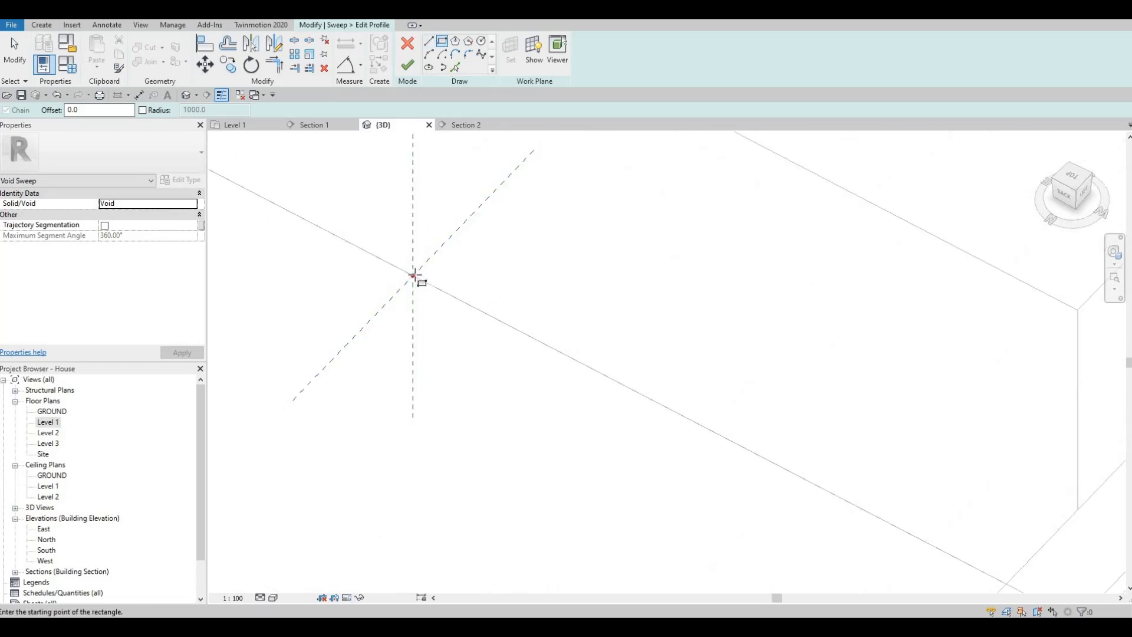
click(412, 275)
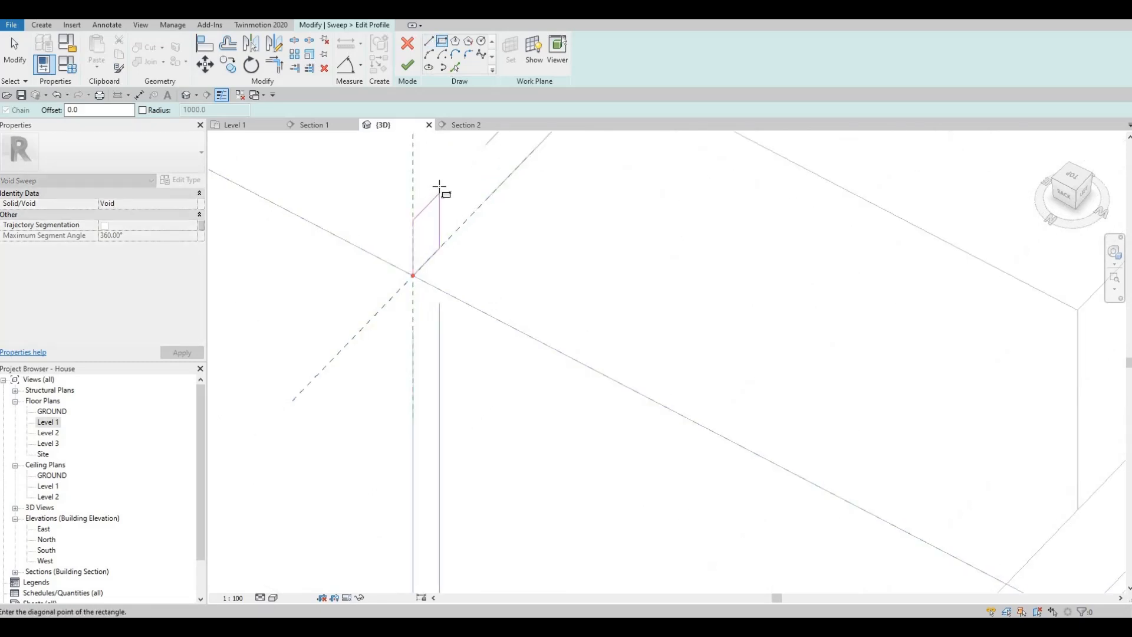
click(439, 187)
key(Escape)
key(Escape)
key(Escape)
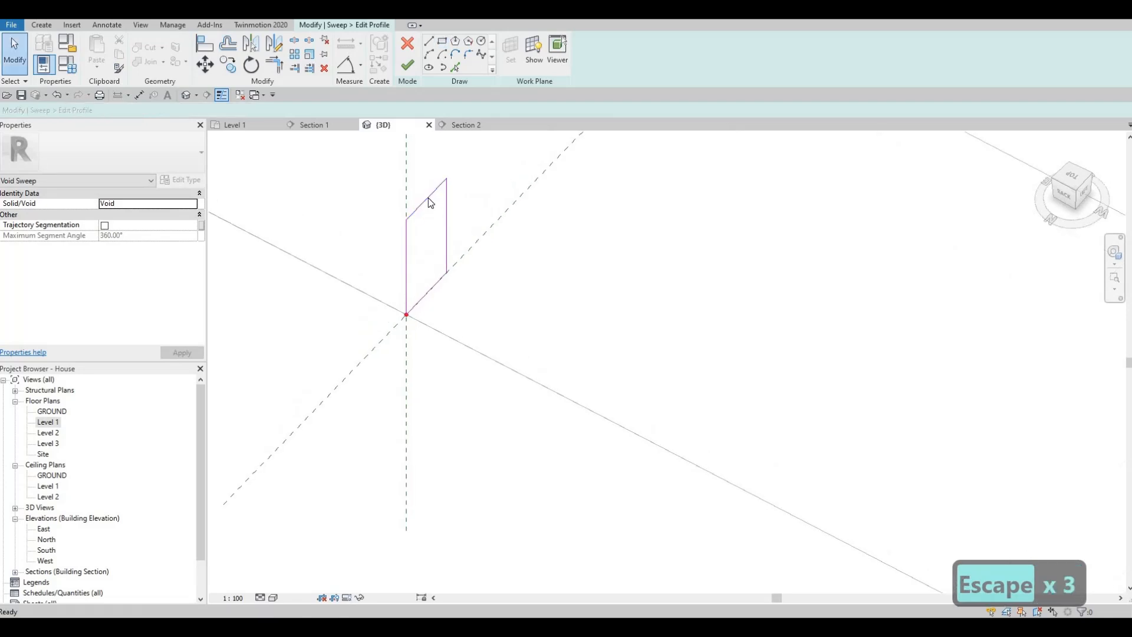
- Set the profile rectangle's height to 100 and width to 50, and finish the profile and the void sweep
click(388, 281)
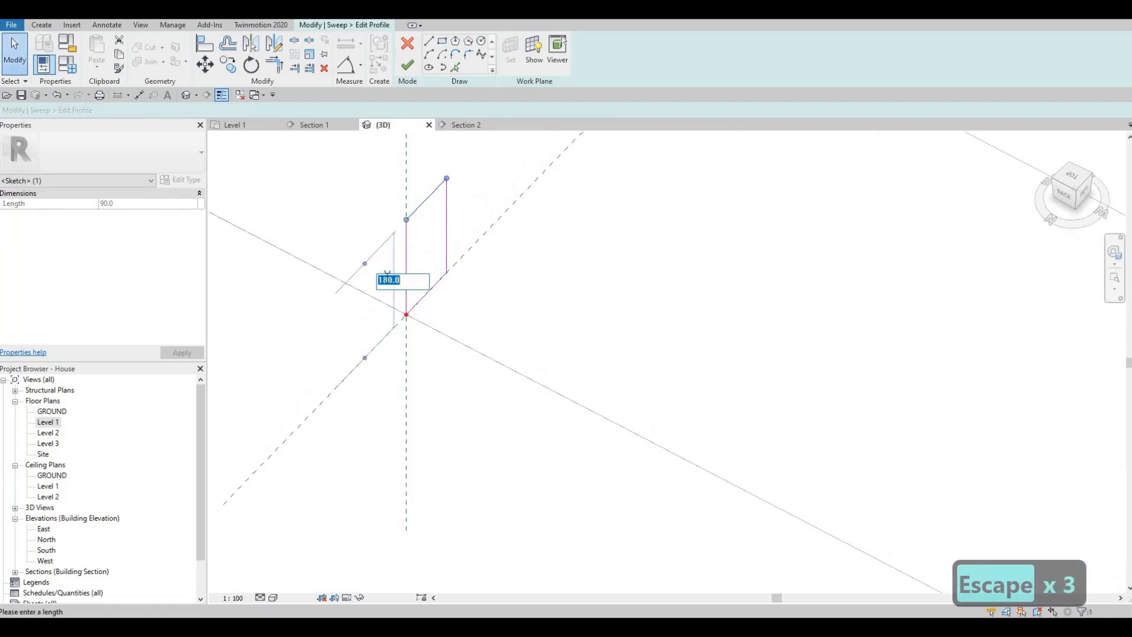
text(4)
key(BackSpace)
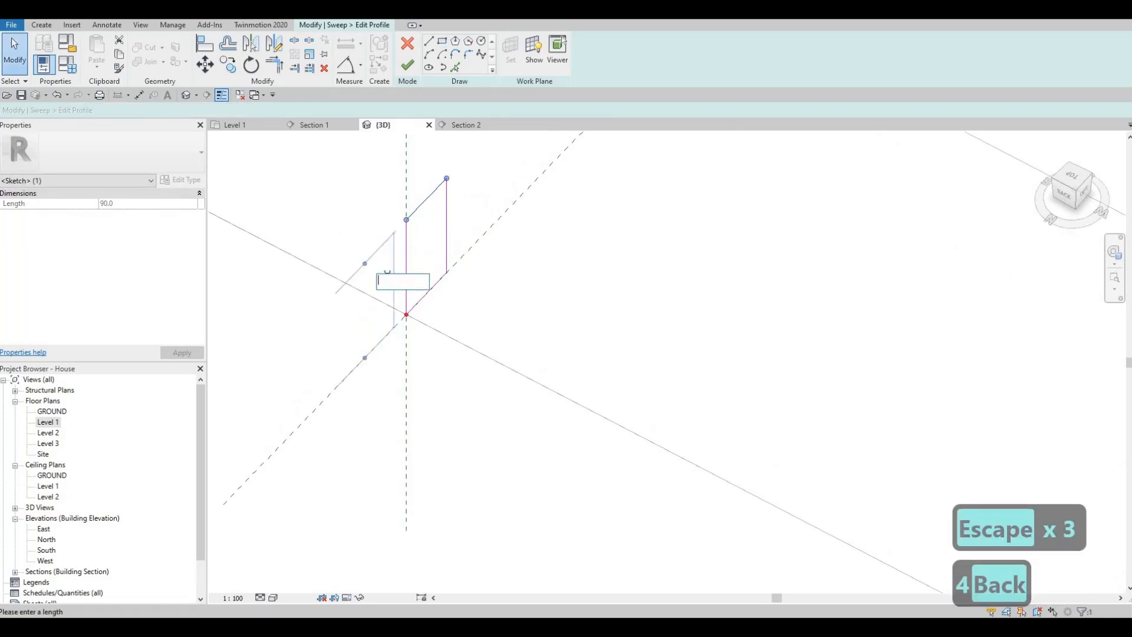
text(100)
key(Return)
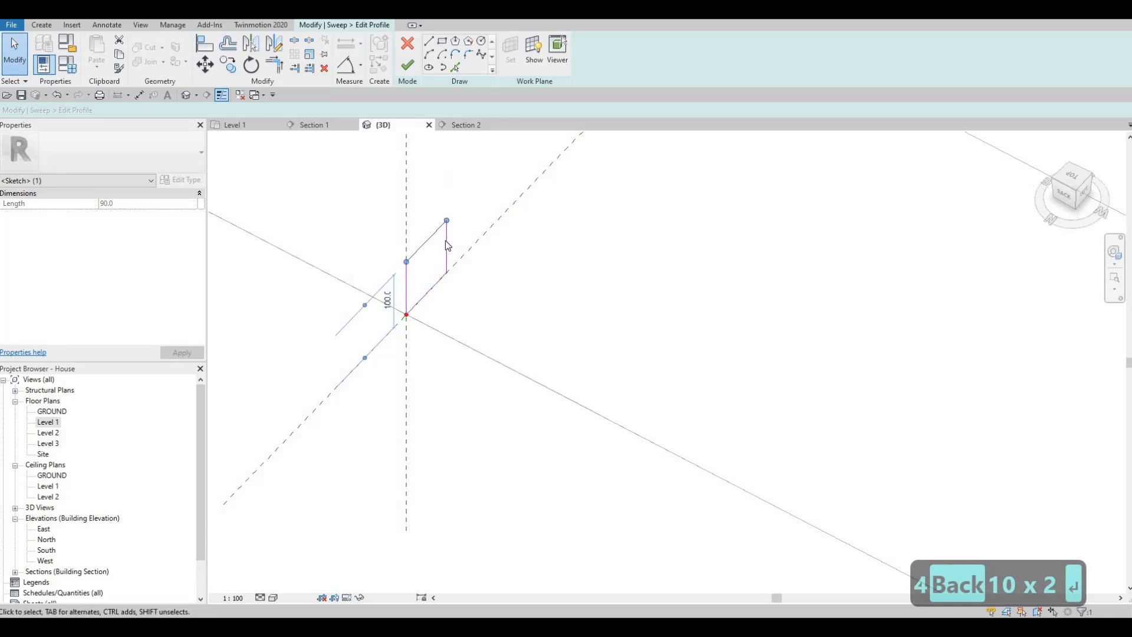
click(446, 247)
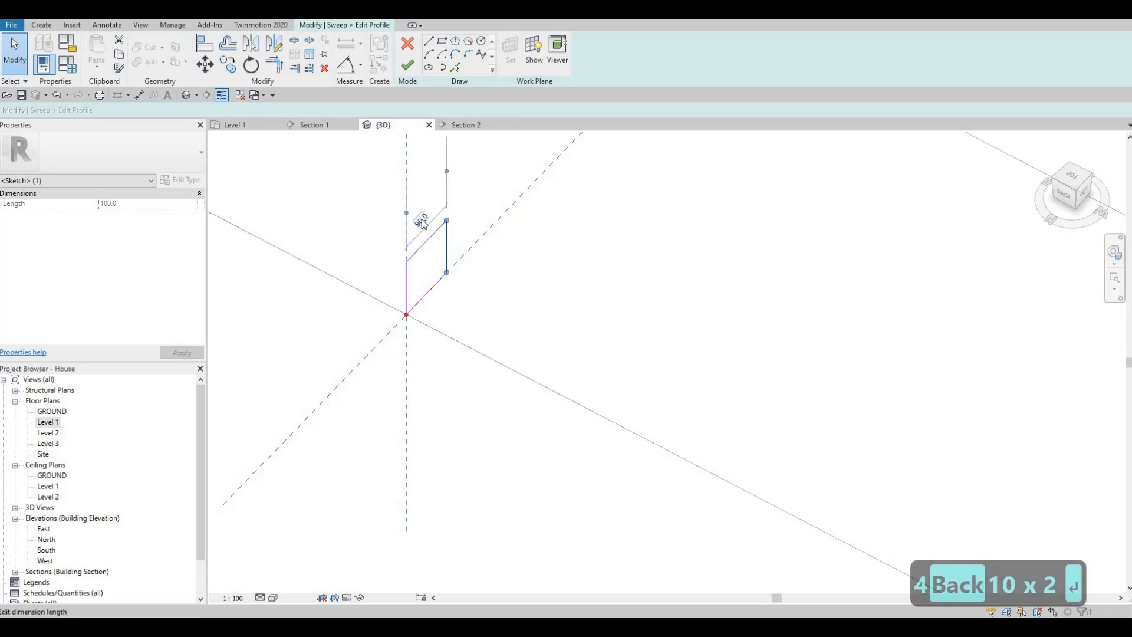
text(50)
key(Return)
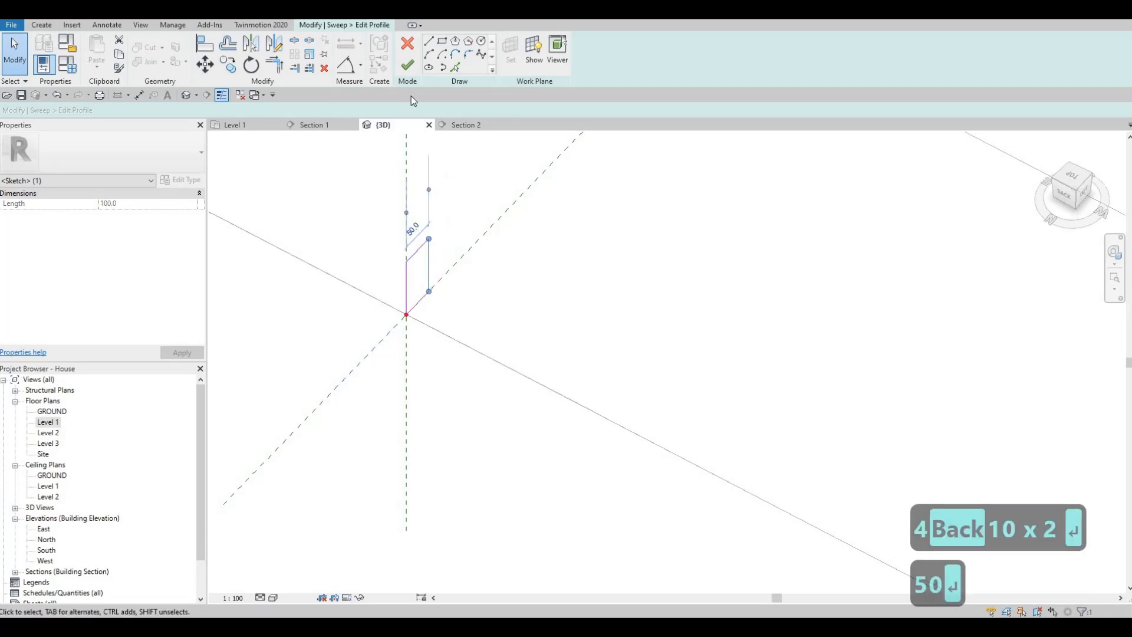
click(408, 67)
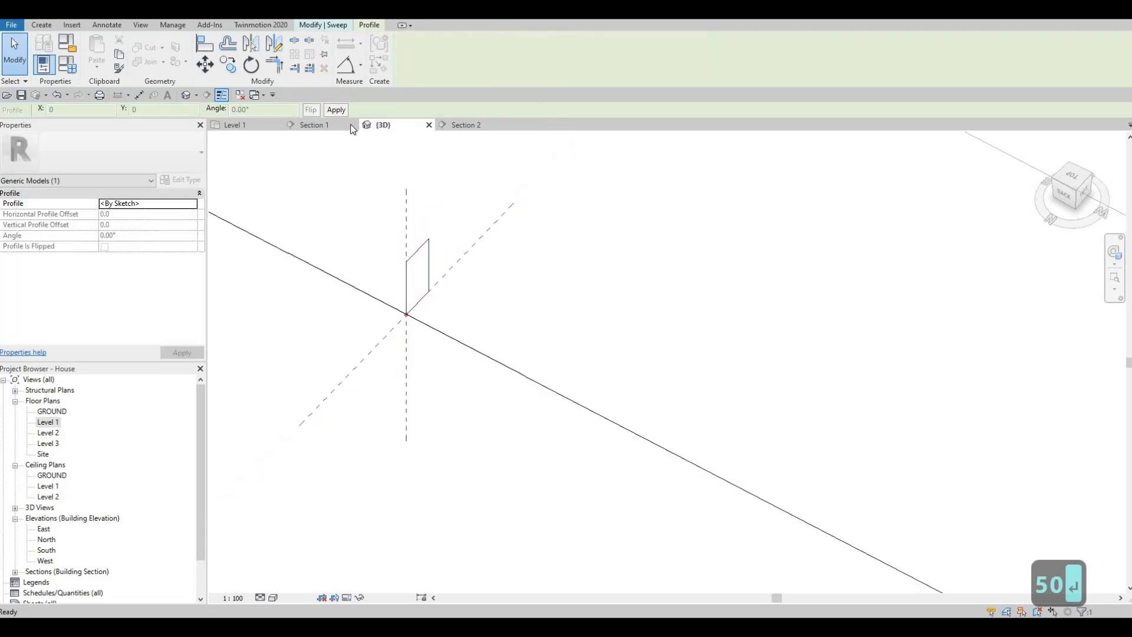
click(330, 26)
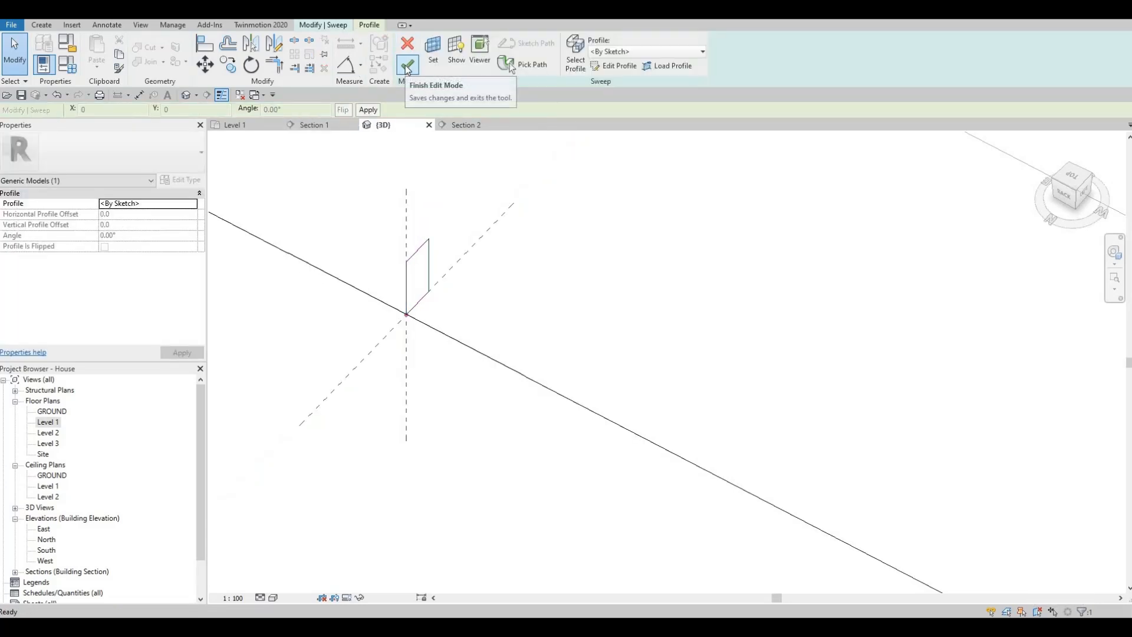
click(408, 67)
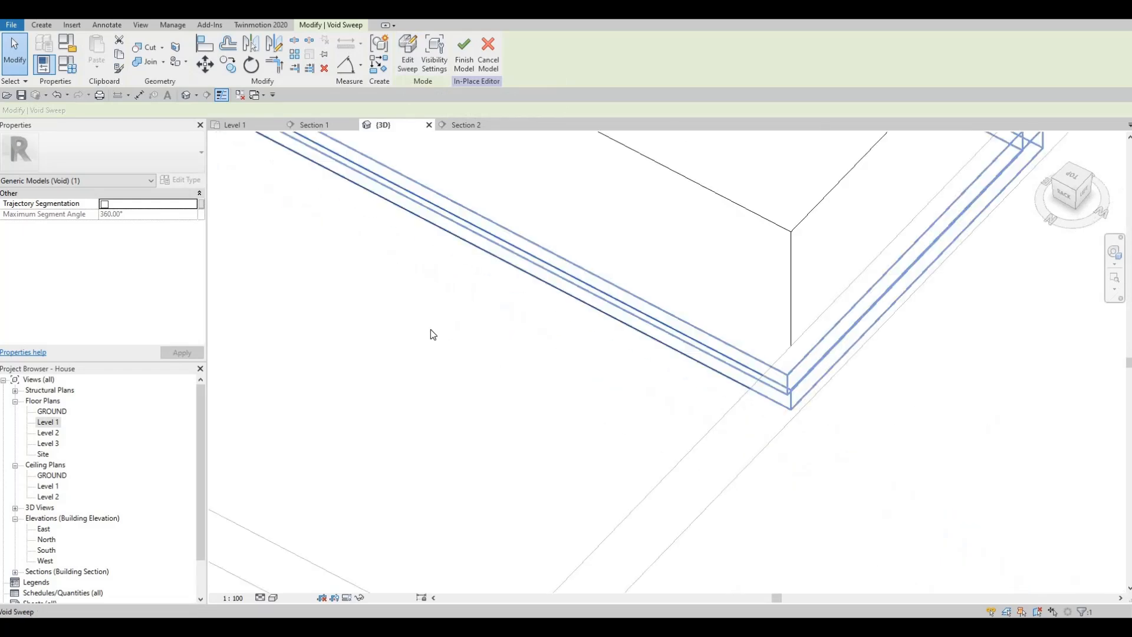
- Start Cut Geometry and examine the void sweep and the recess around the block's base
scroll(419, 323, down, 3)
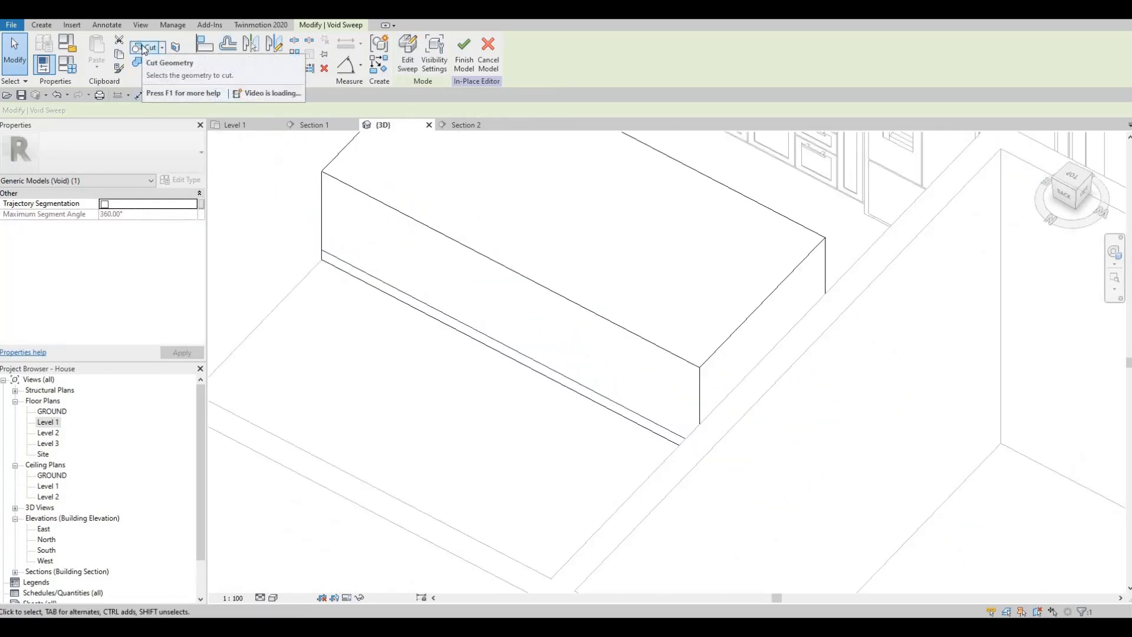
click(143, 49)
shift+middle_drag(498, 248, 771, 384)
scroll(766, 384, up, 4)
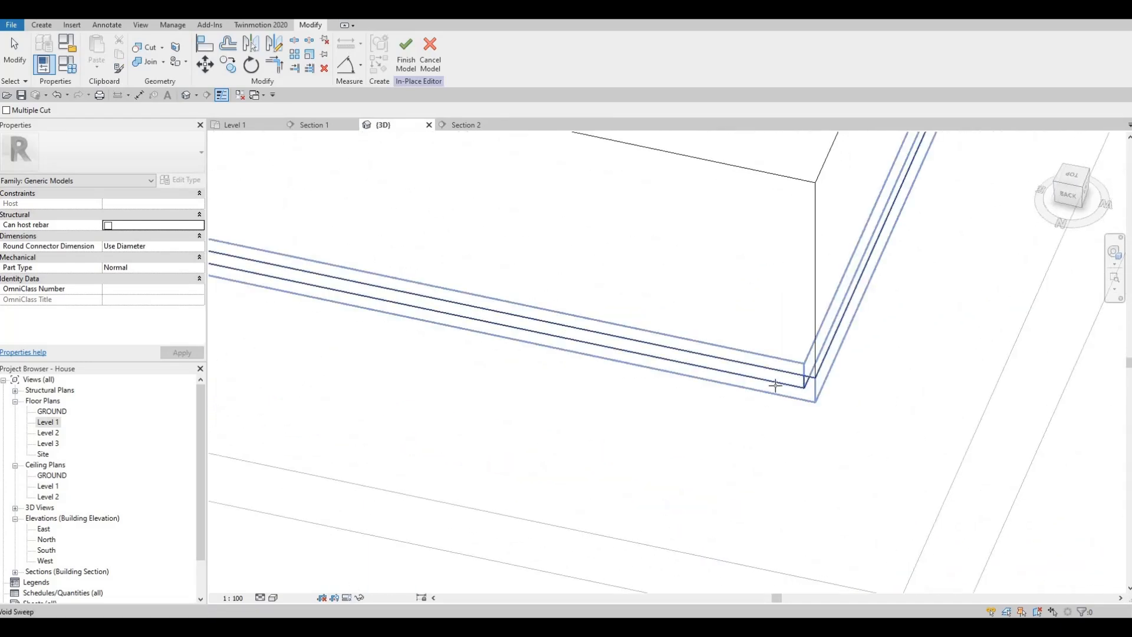
scroll(737, 372, down, 5)
shift+middle_drag(728, 387, 470, 125)
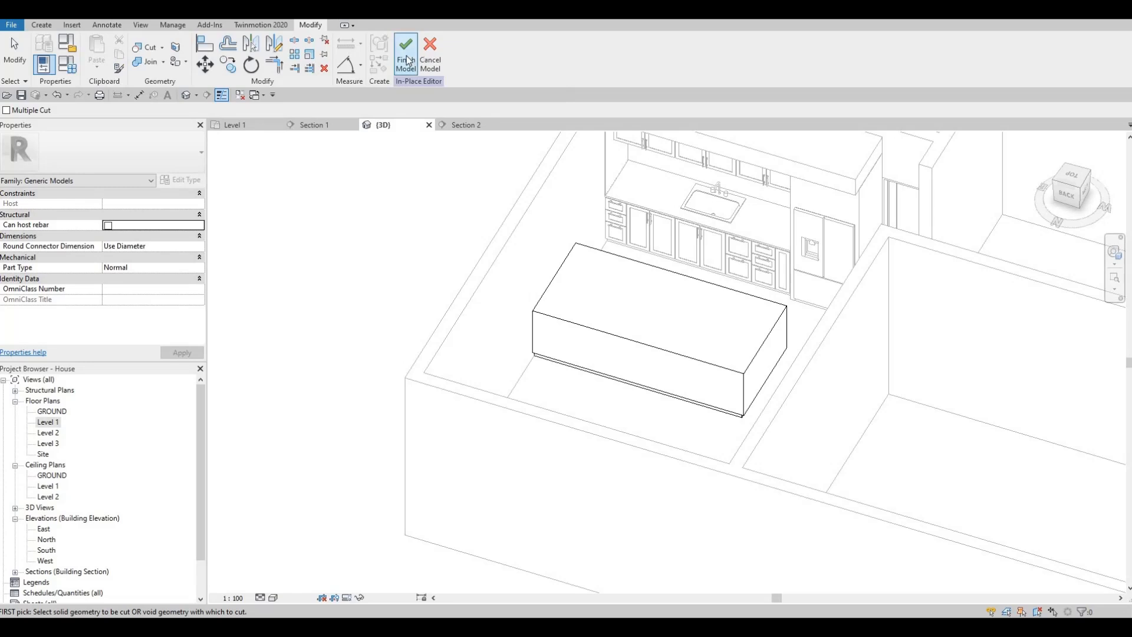
- In the Level 1 plan, start a solid extrusion and set its work plane by picking the top face of the block
double_click(51, 422)
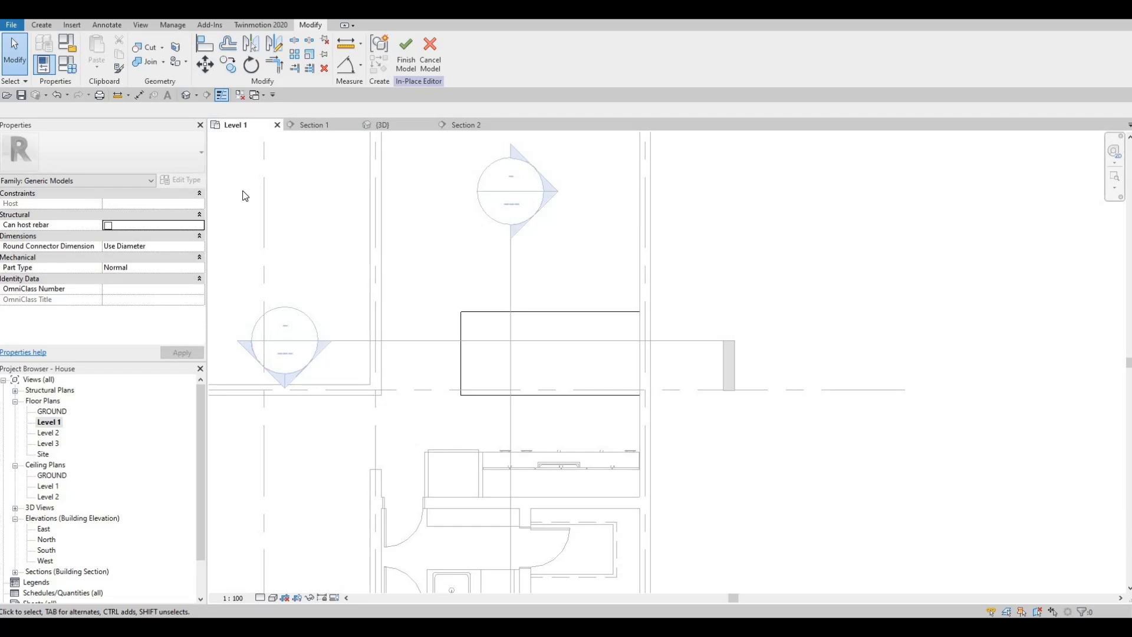
click(41, 26)
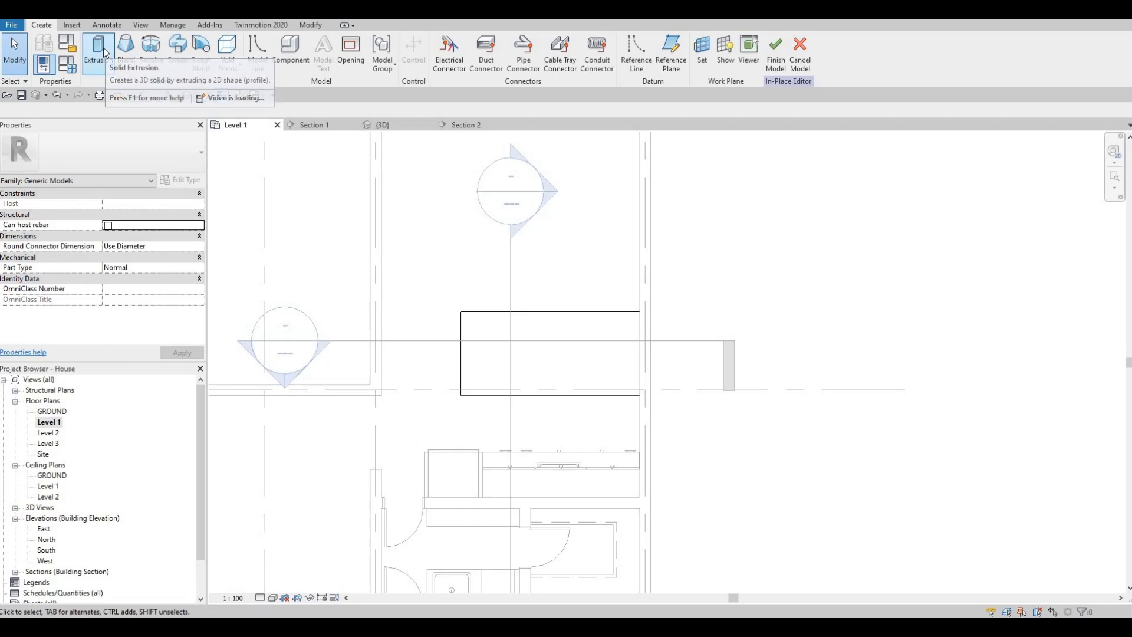
click(99, 51)
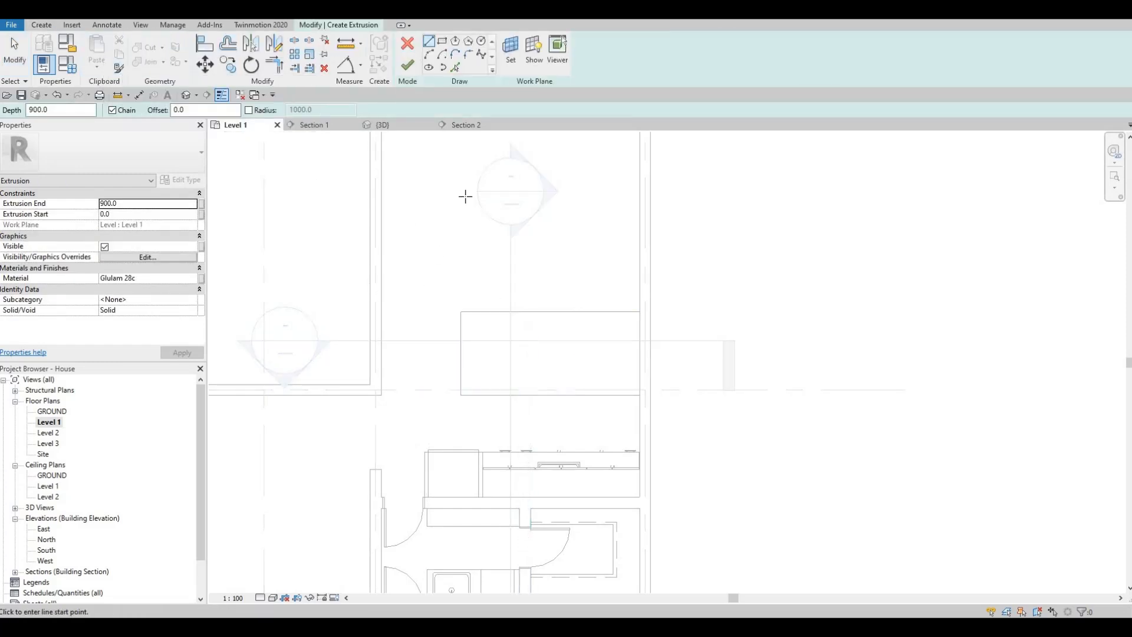
click(510, 47)
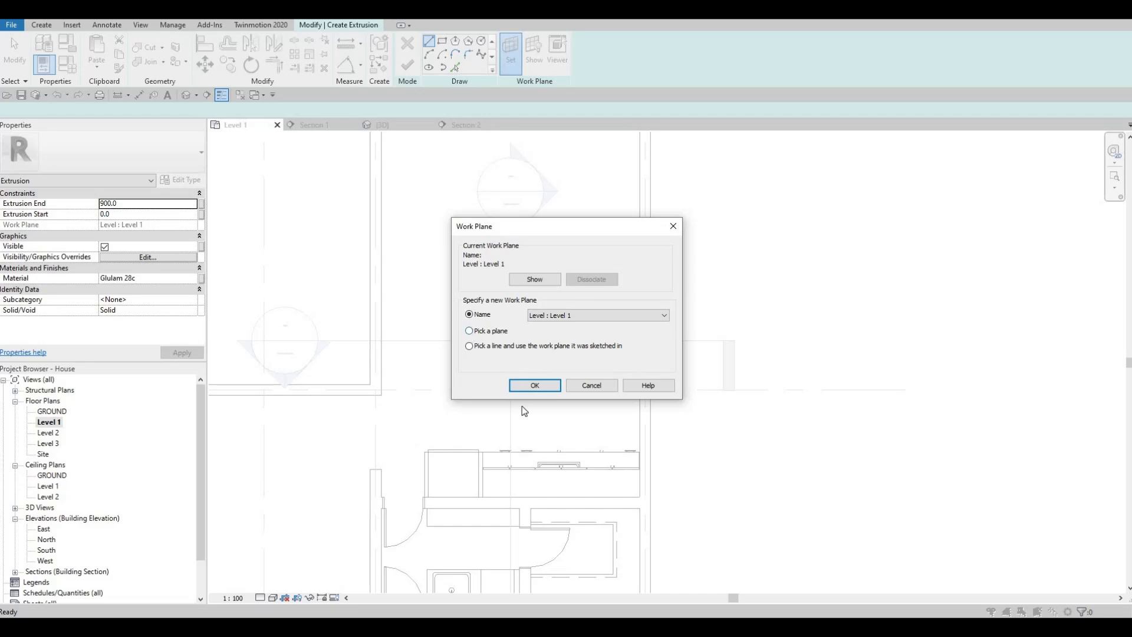
click(534, 387)
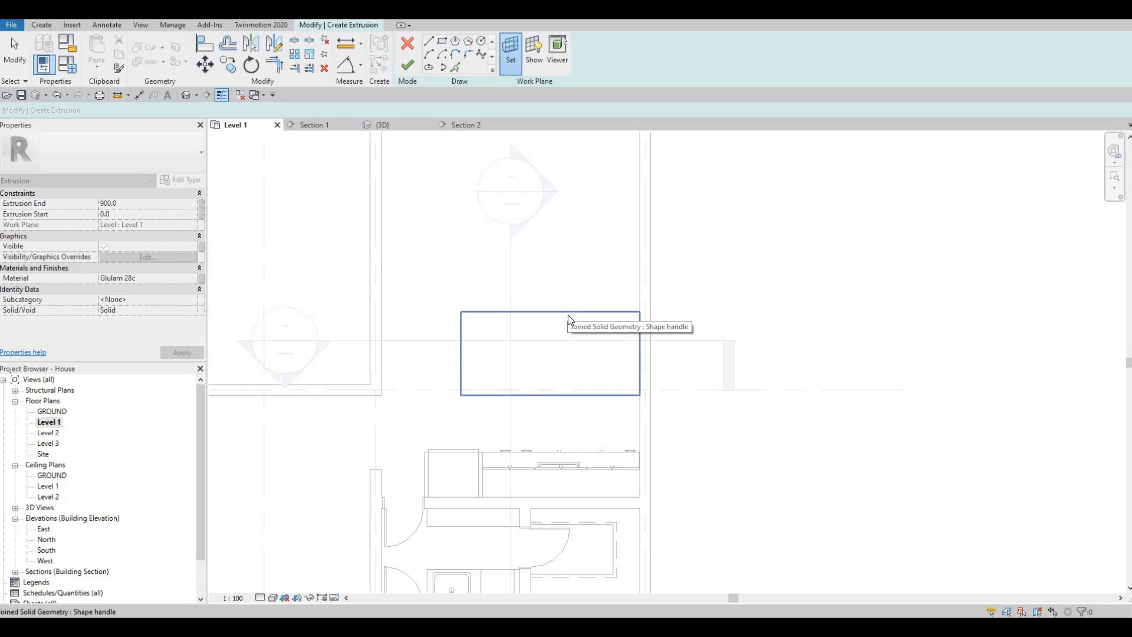
click(451, 309)
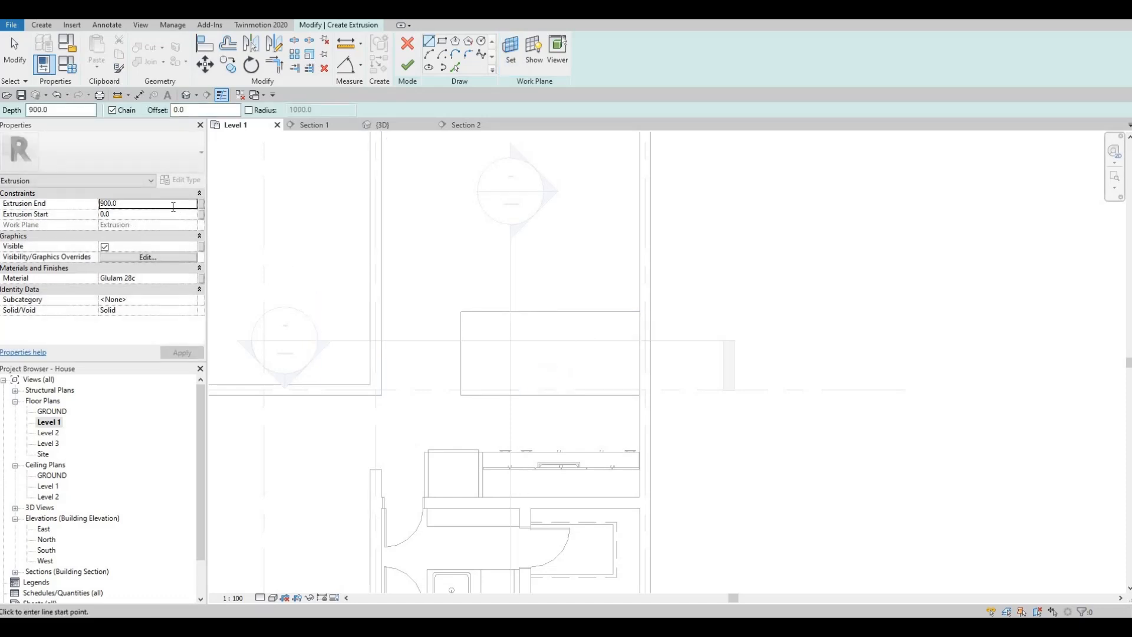
- Set the new extrusion's end to 25
double_click(174, 206)
text(25)
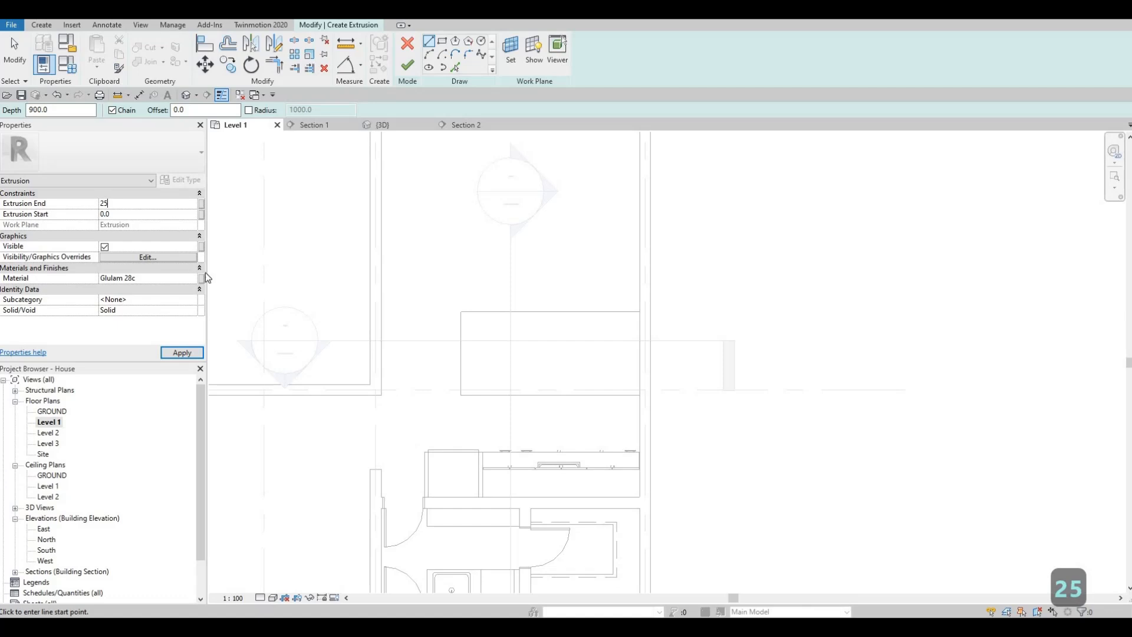
key(Return)
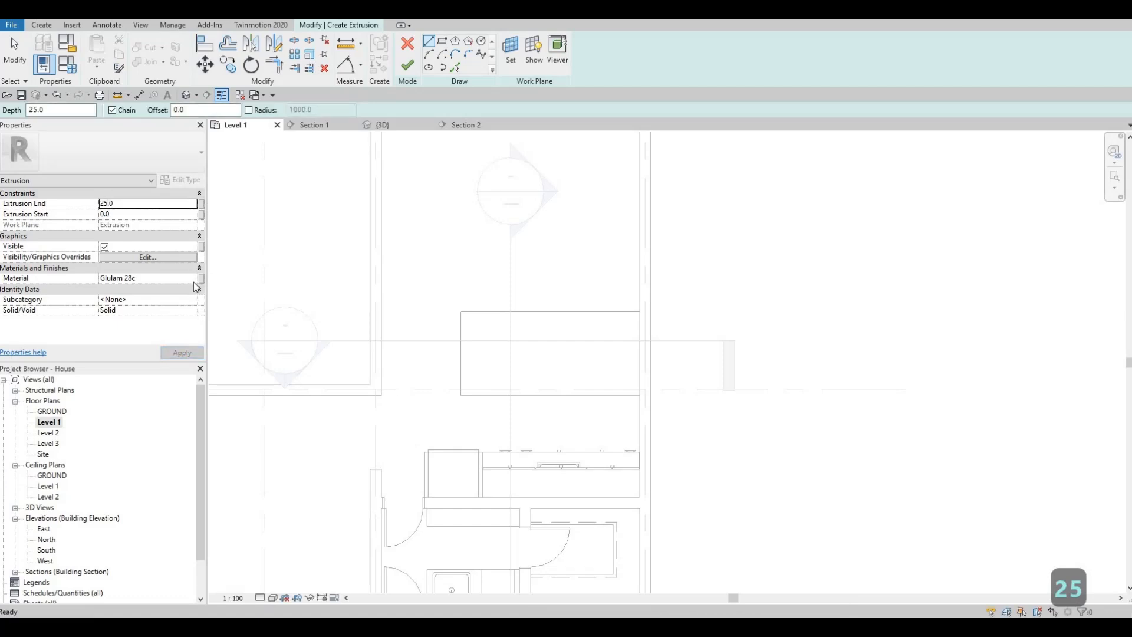
- Add Fieldstone from the AEC Stone materials to the project, replacing the duplicate appearance, and assign it as the extrusion's material
click(194, 281)
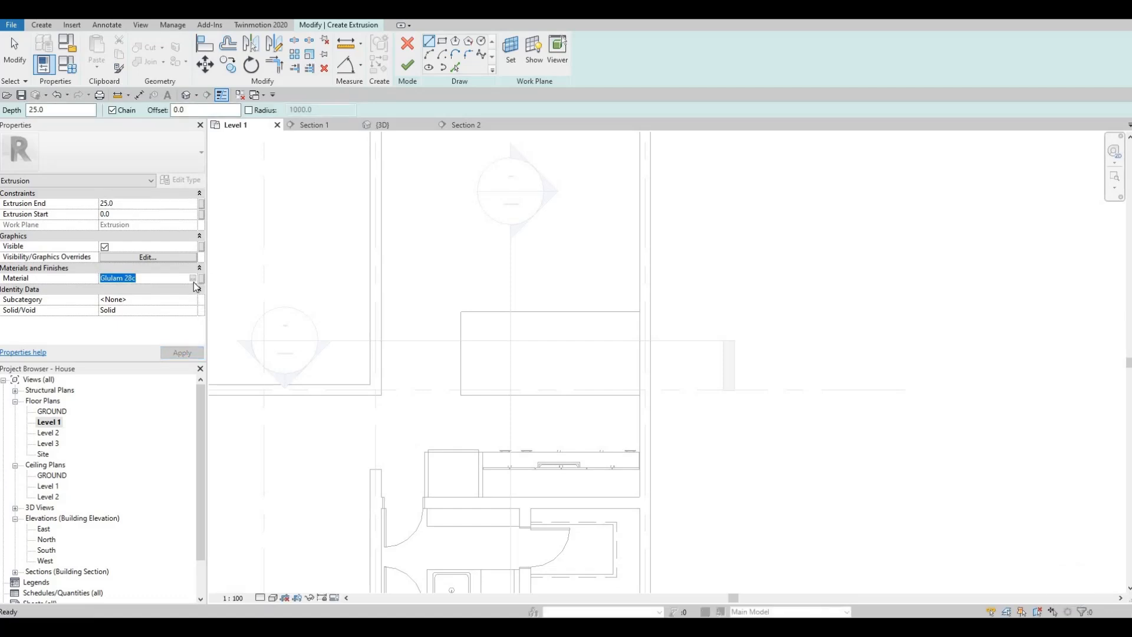
click(192, 278)
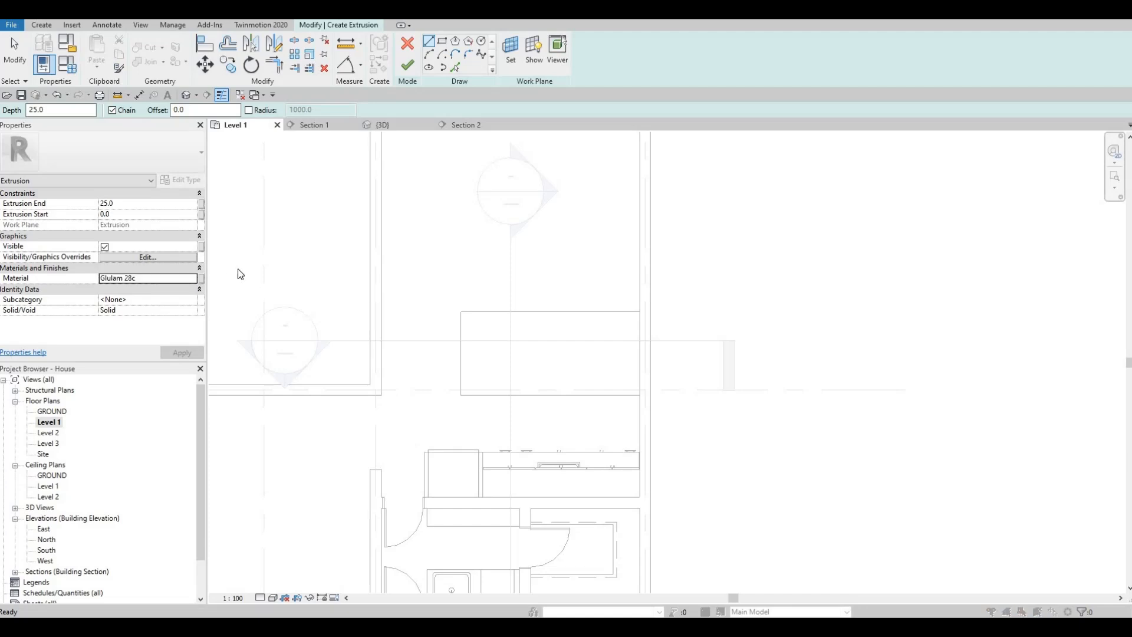
scroll(282, 231, down, 3)
scroll(279, 246, down, 10)
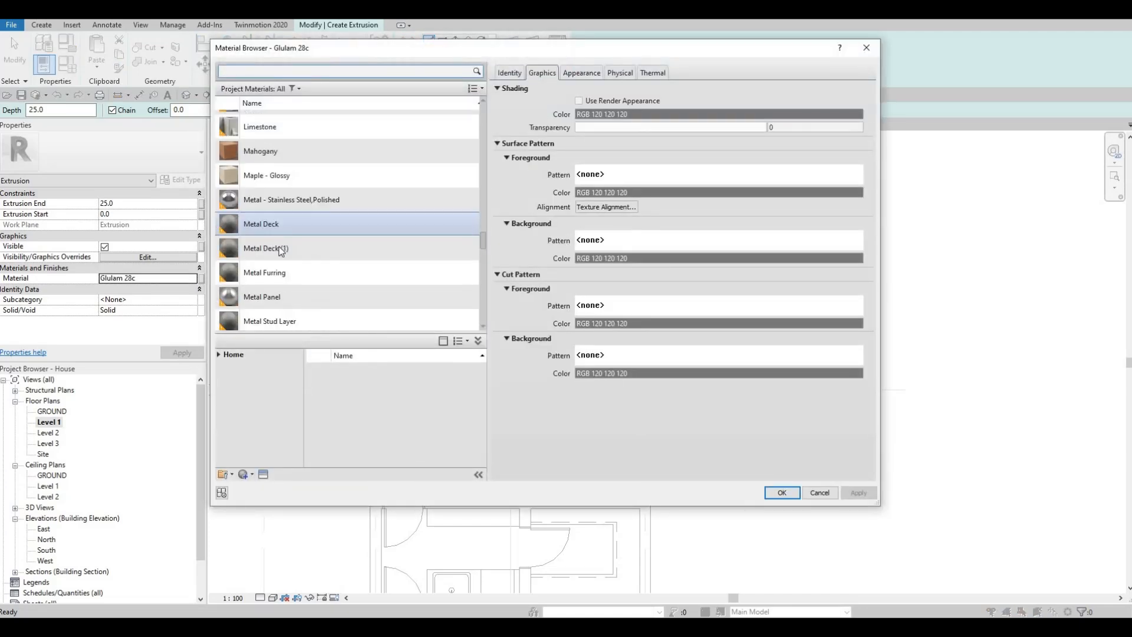
click(219, 353)
click(223, 377)
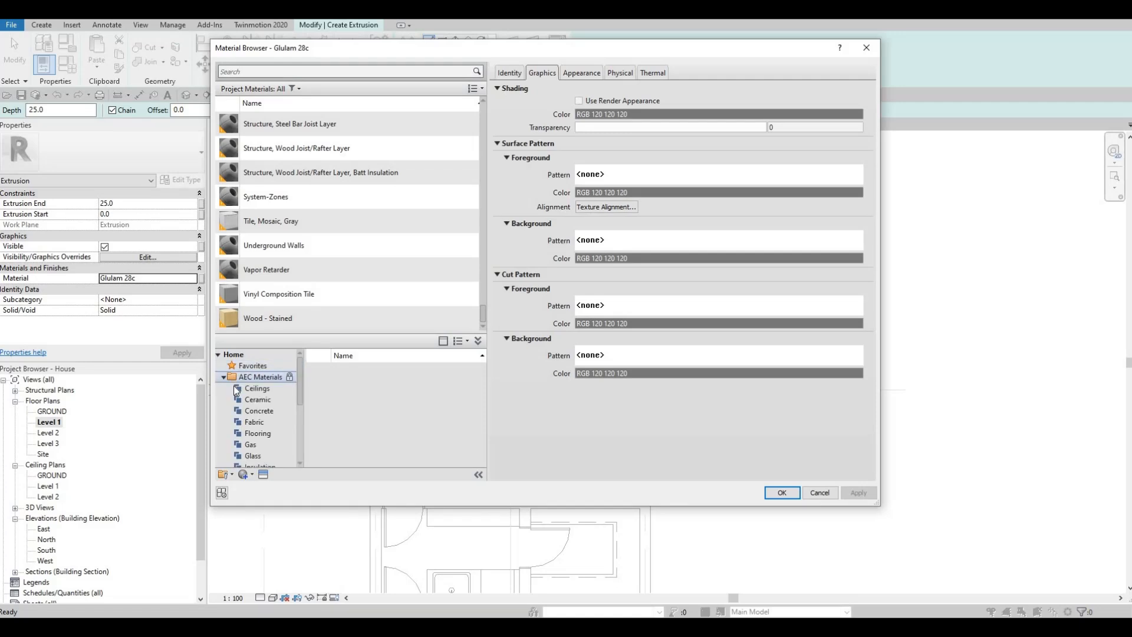
scroll(248, 438, down, 3)
click(252, 434)
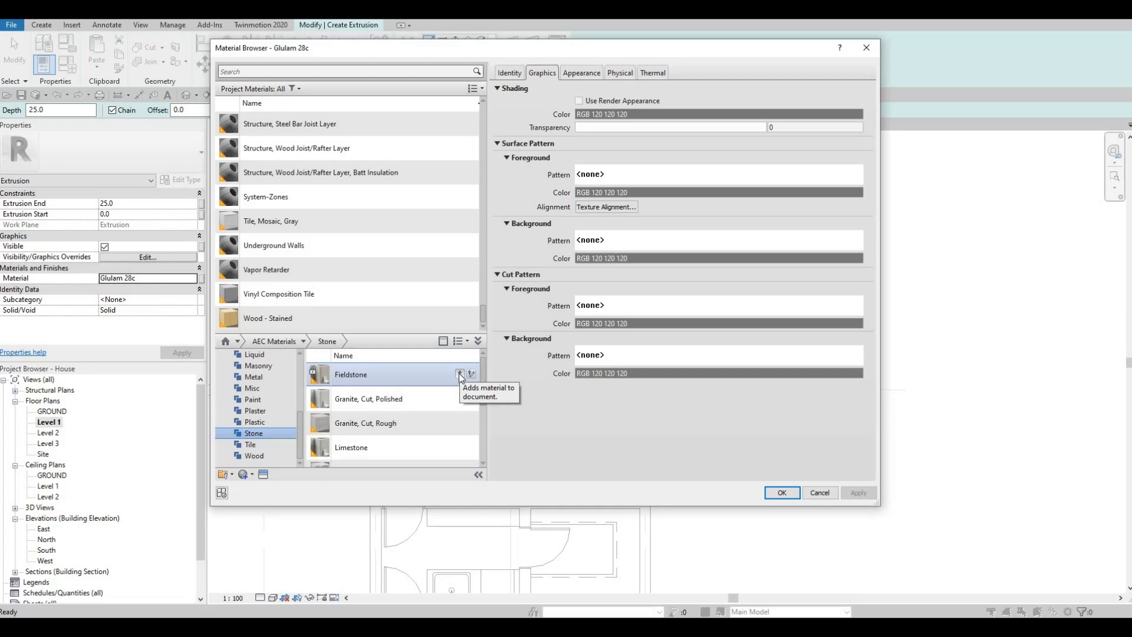
click(460, 375)
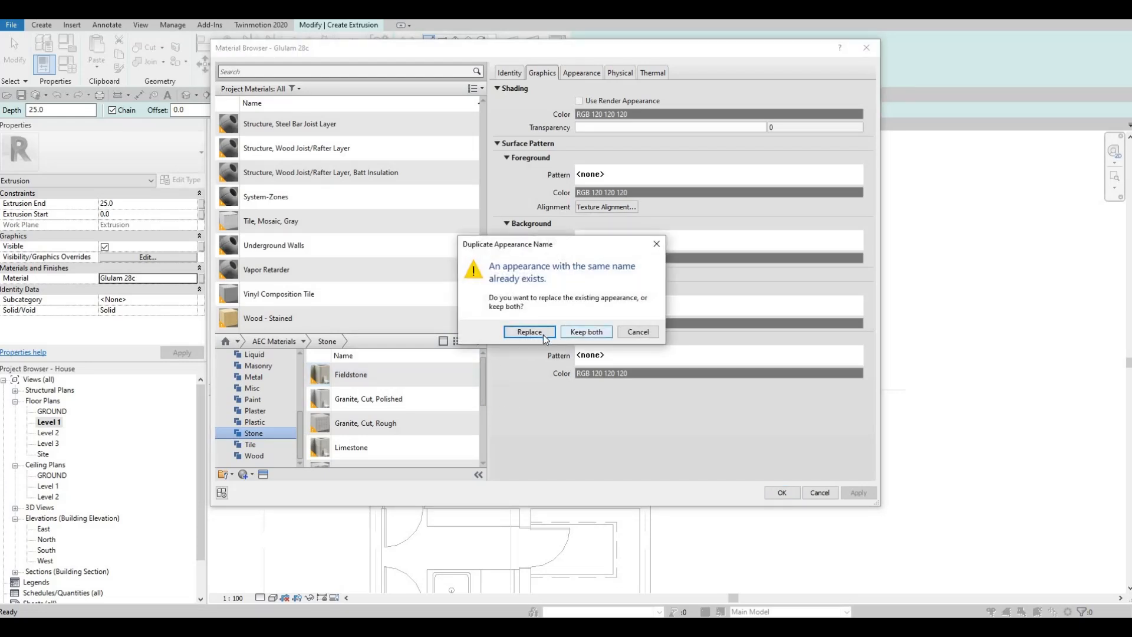
key(Return)
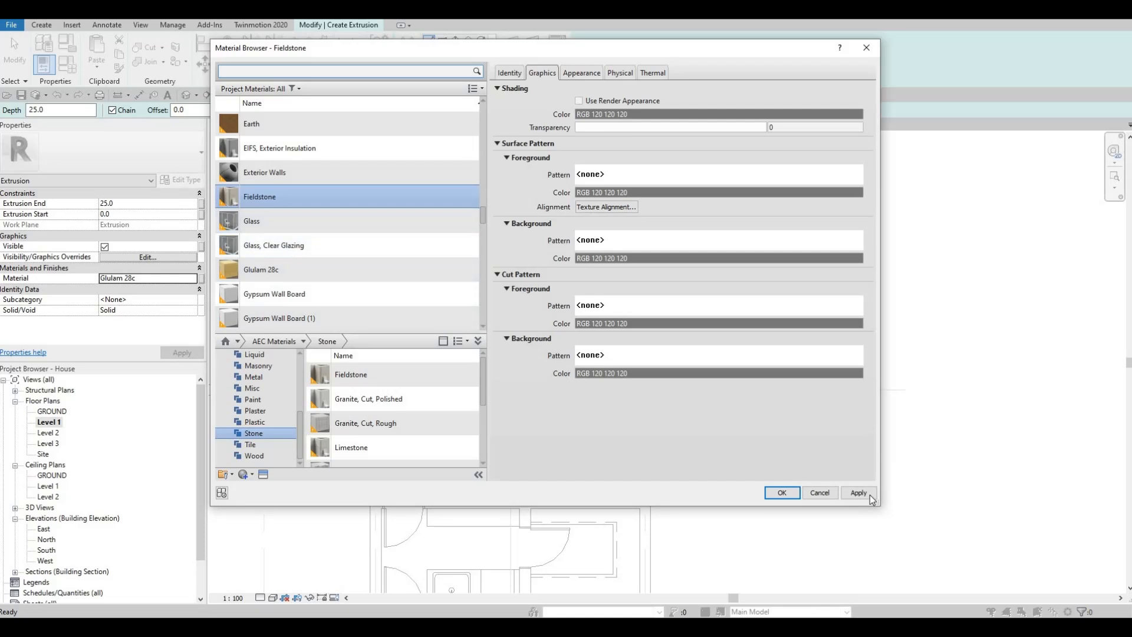
click(782, 493)
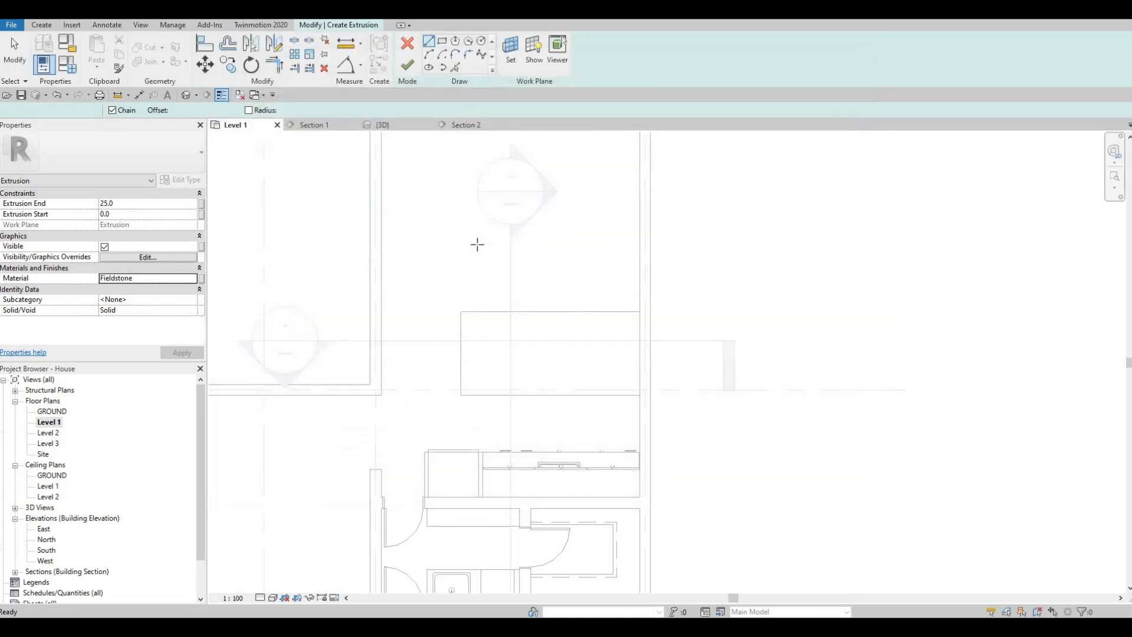
- Sketch a 3200 by 1500 rectangle tracing the island block from corner to corner, and finish the extrusion
click(441, 43)
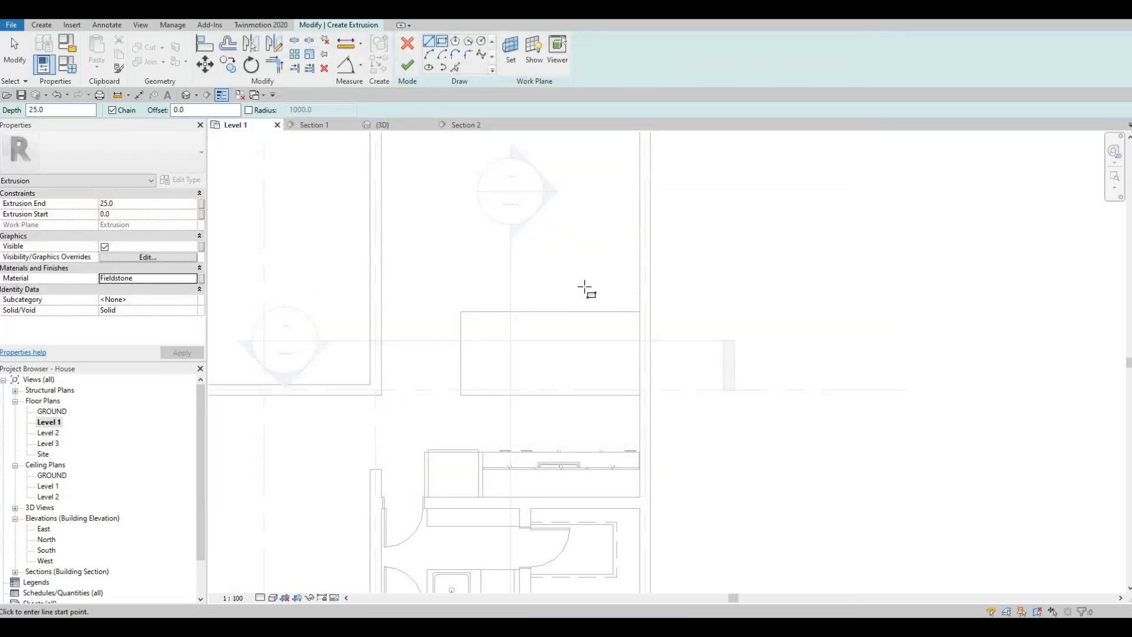
scroll(640, 311, up, 1)
scroll(650, 315, up, 2)
click(651, 320)
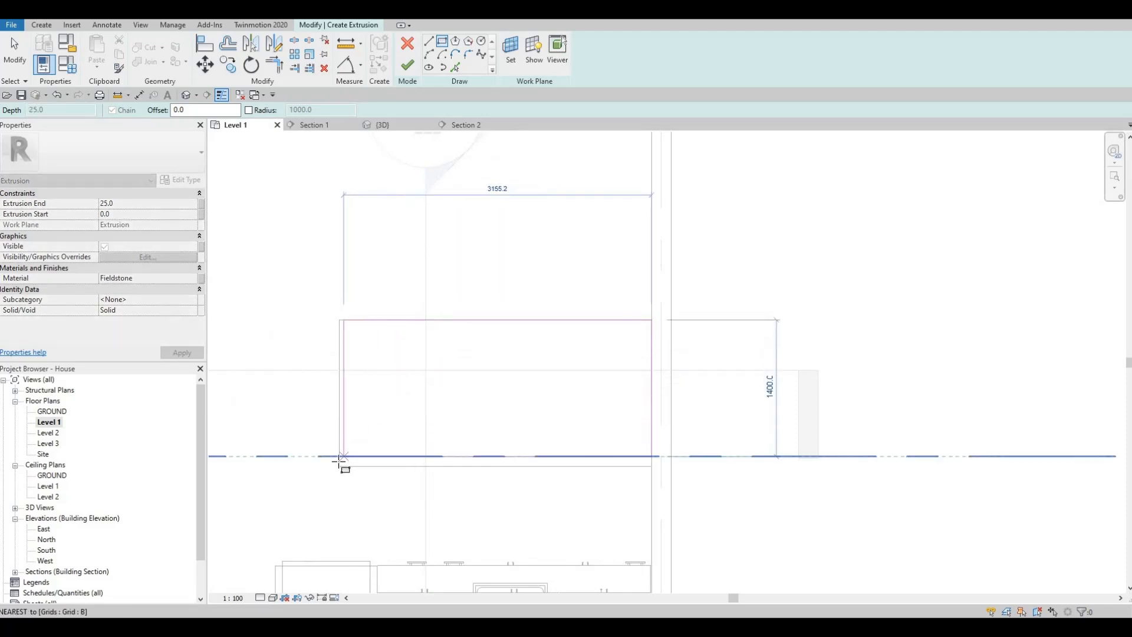
click(339, 465)
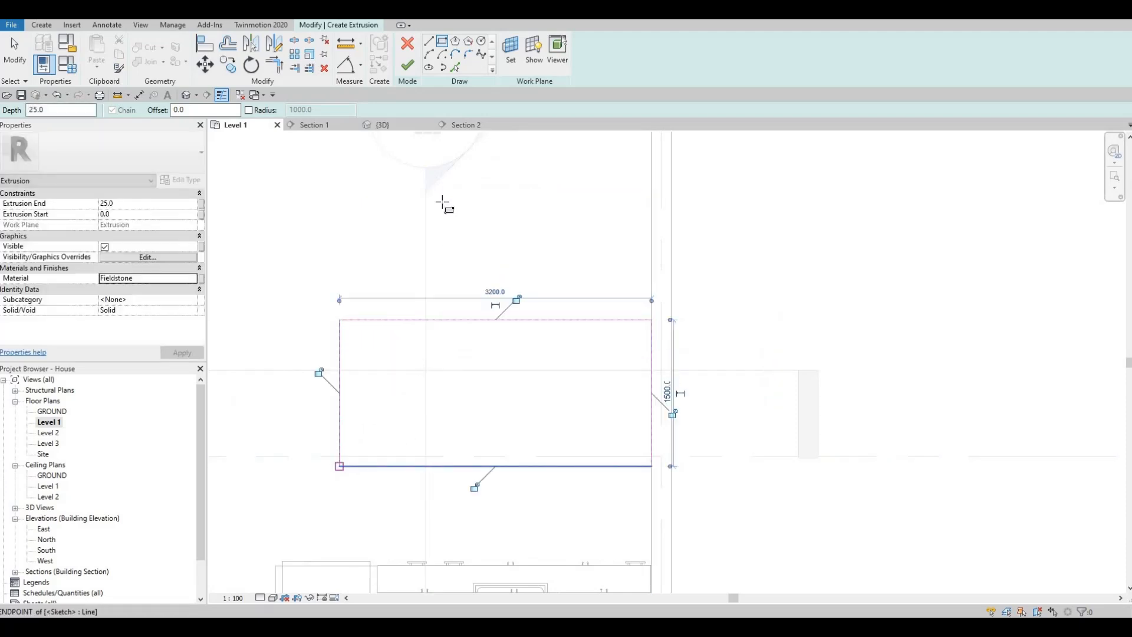
click(404, 68)
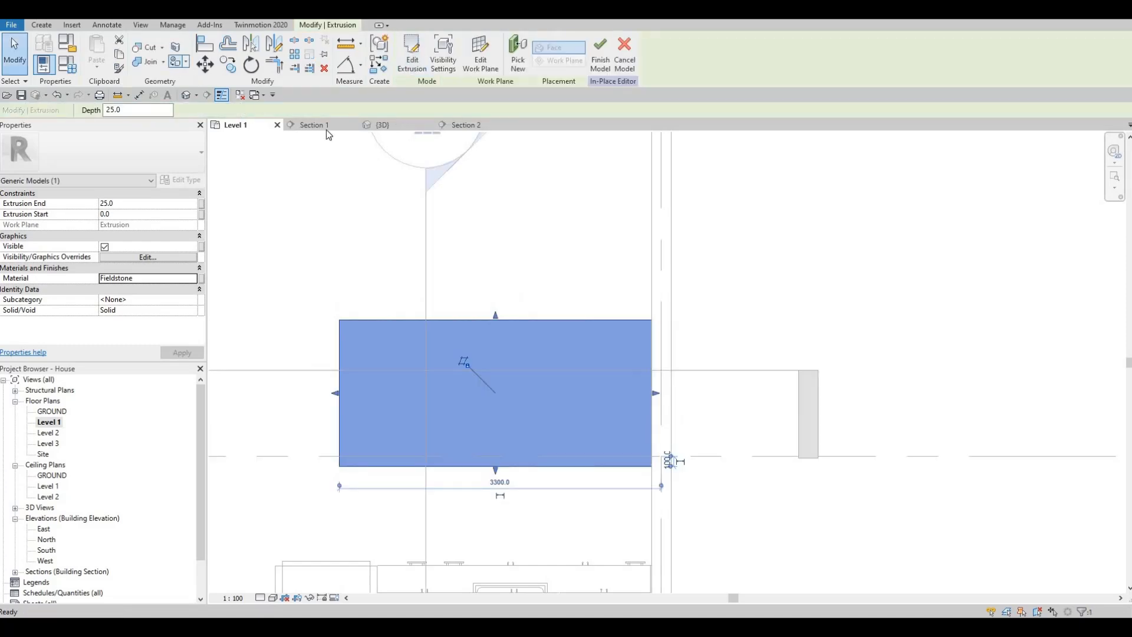
- Check the countertop slab in the 3D view, finish the in-place model, and inspect the island in the kitchen
click(380, 124)
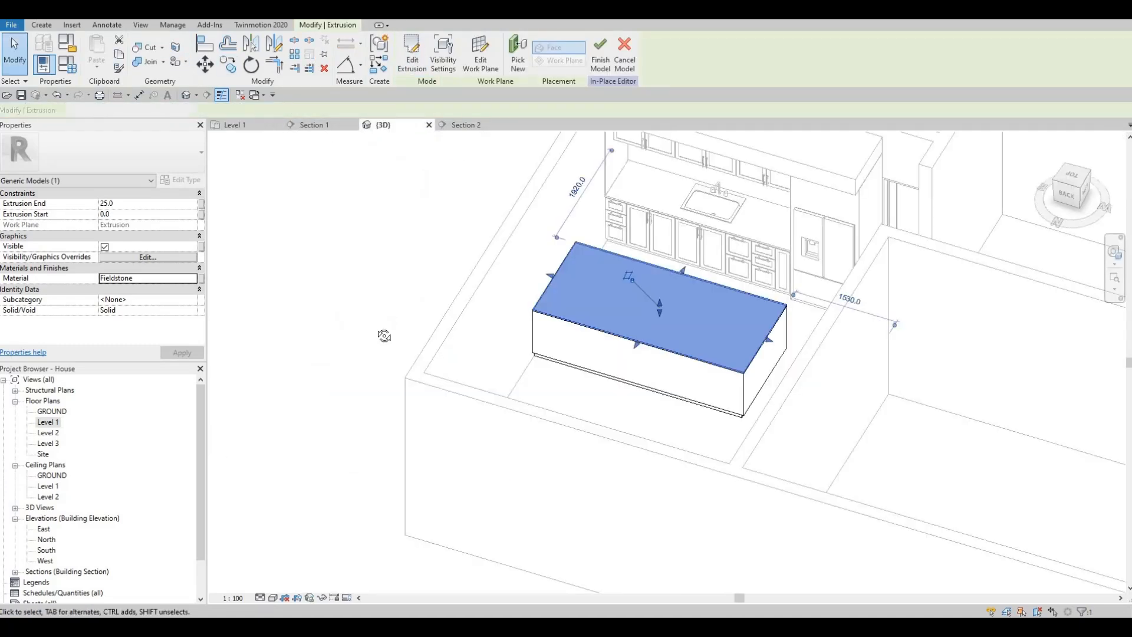
scroll(712, 327, up, 5)
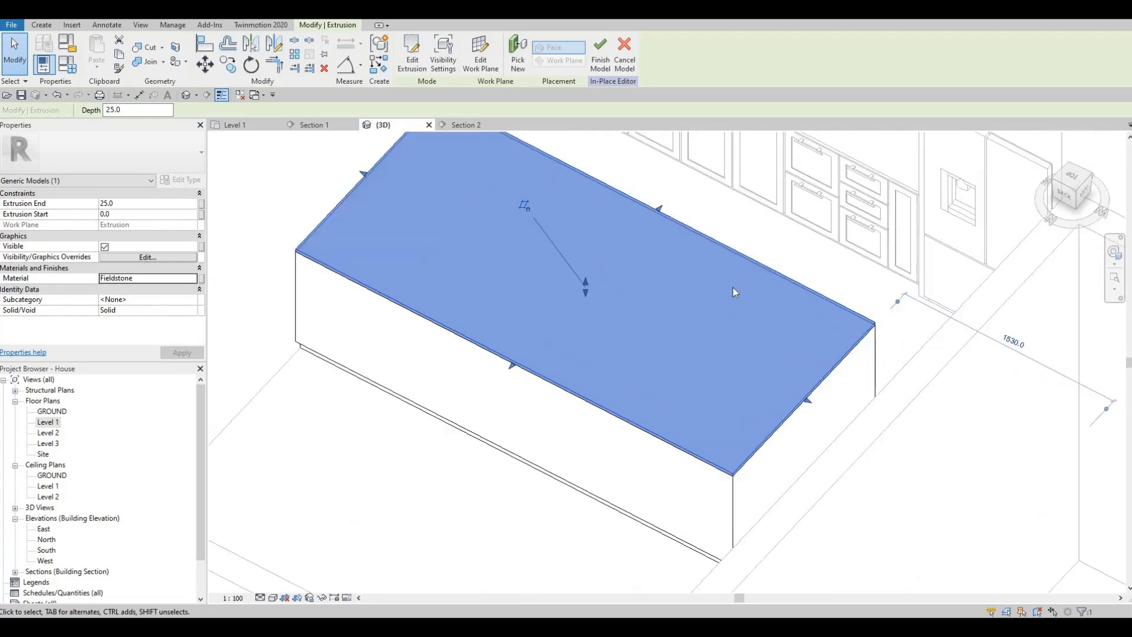
shift+middle_drag(733, 288, 661, 291)
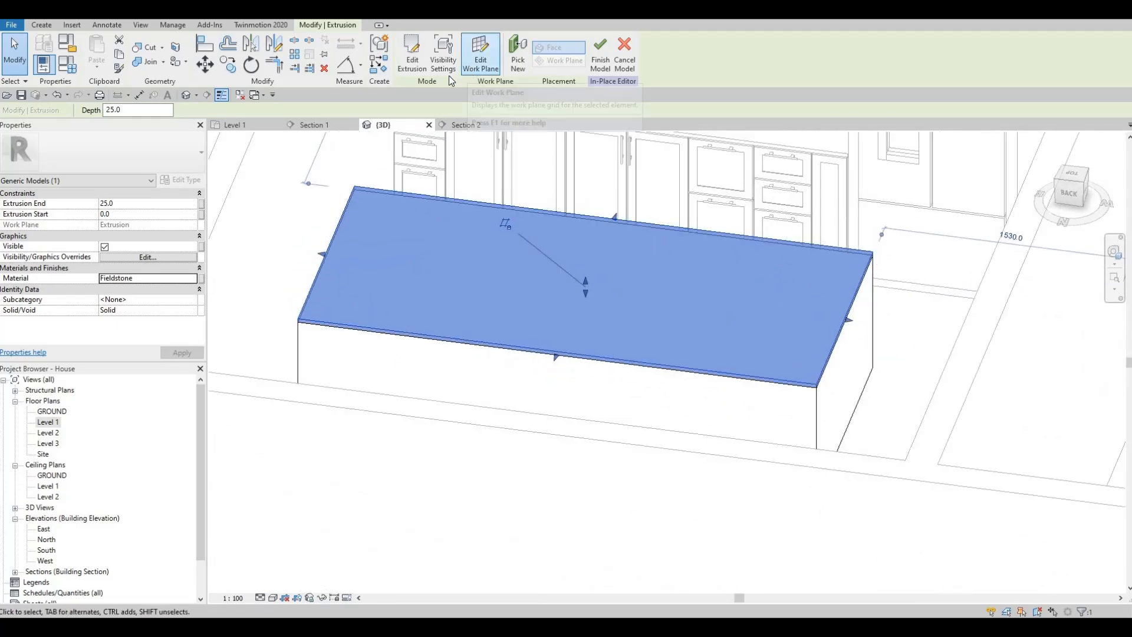
click(601, 56)
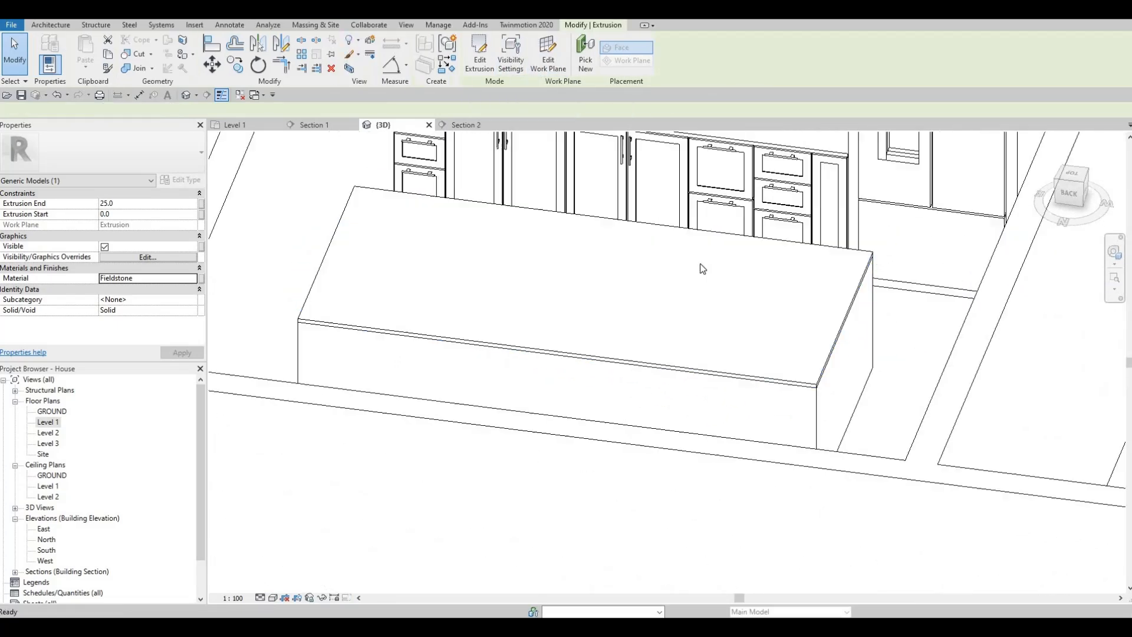
shift+middle_drag(696, 288, 631, 341)
scroll(667, 285, down, 2)
scroll(657, 314, down, 1)
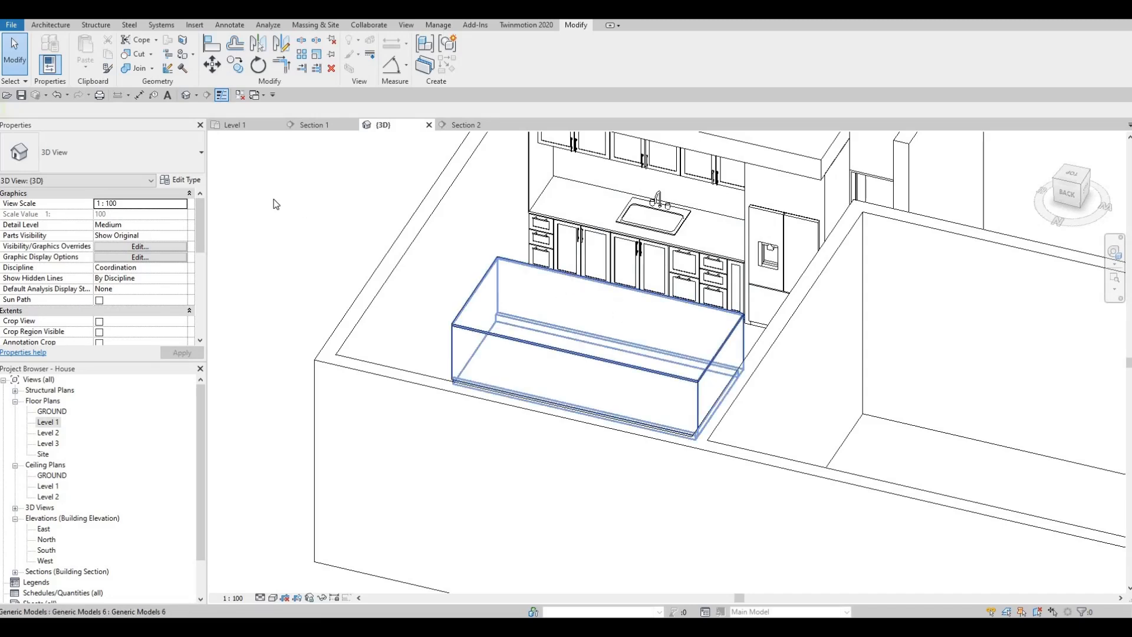
- In the Level 1 plan, start loading a family and browse to the Mid-Range folder under Specialty Equipment, Domestic
double_click(52, 425)
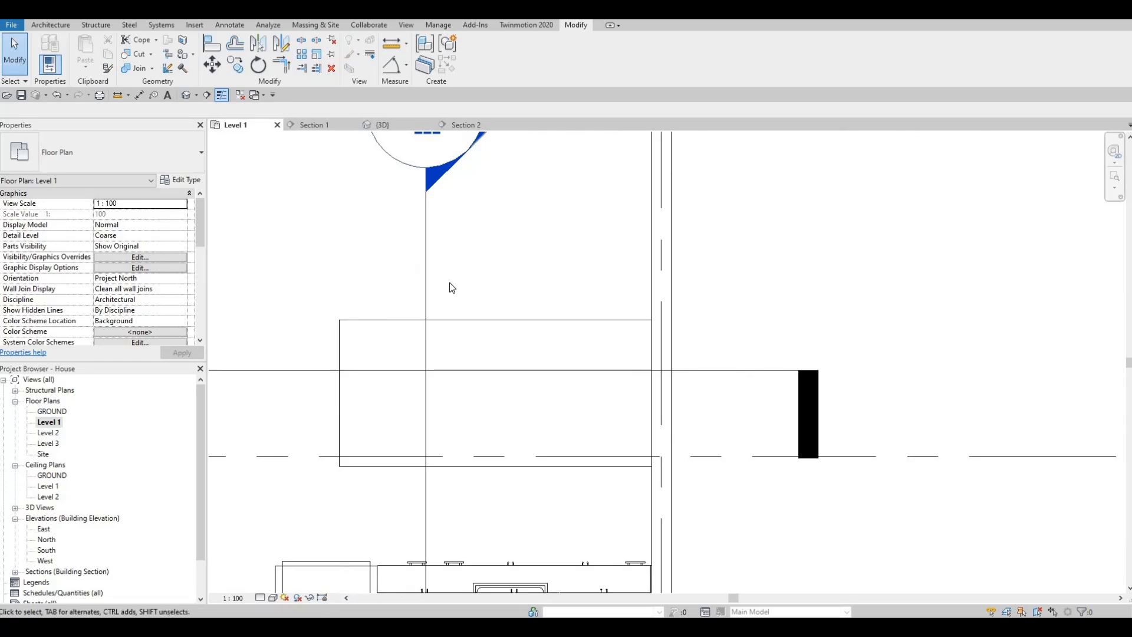
middle_drag(490, 293, 465, 381)
scroll(464, 381, down, 2)
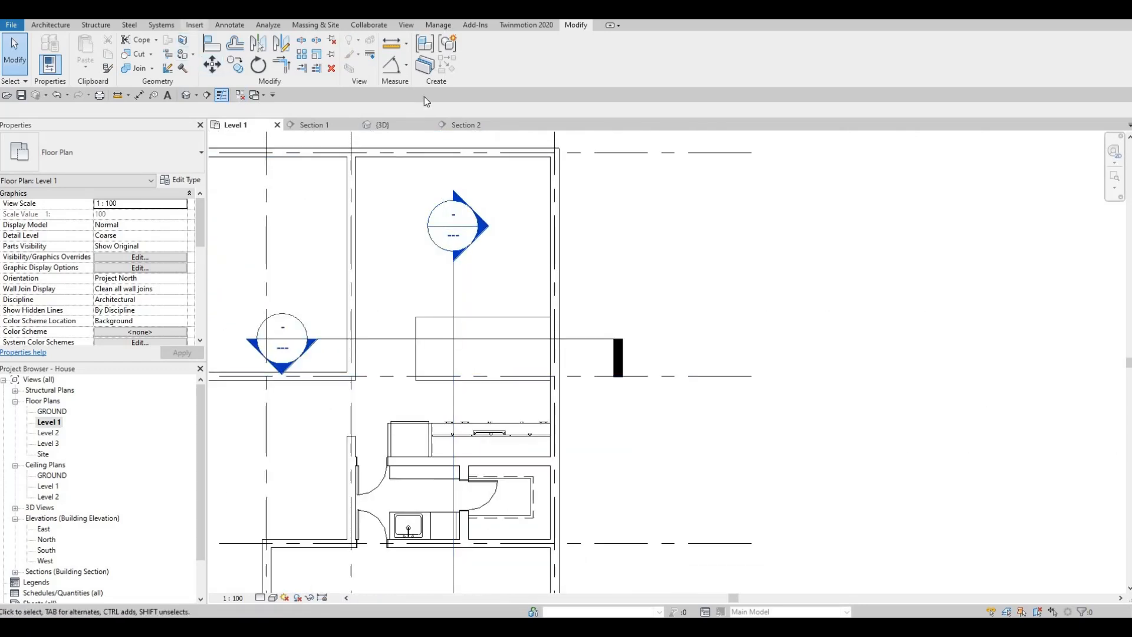
click(484, 62)
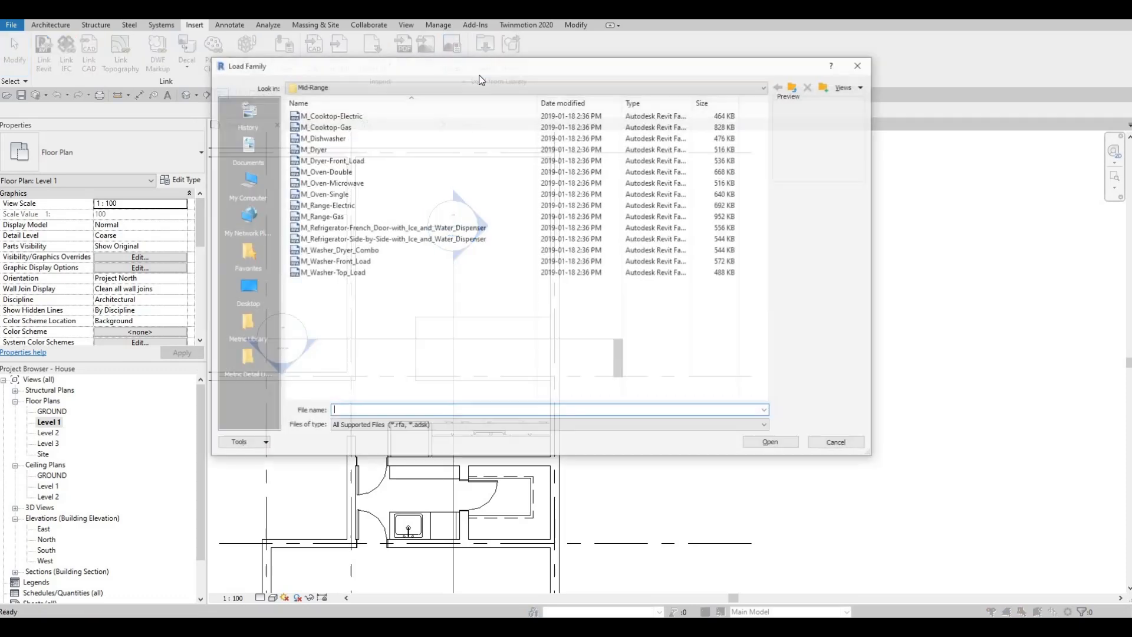
click(795, 87)
click(794, 86)
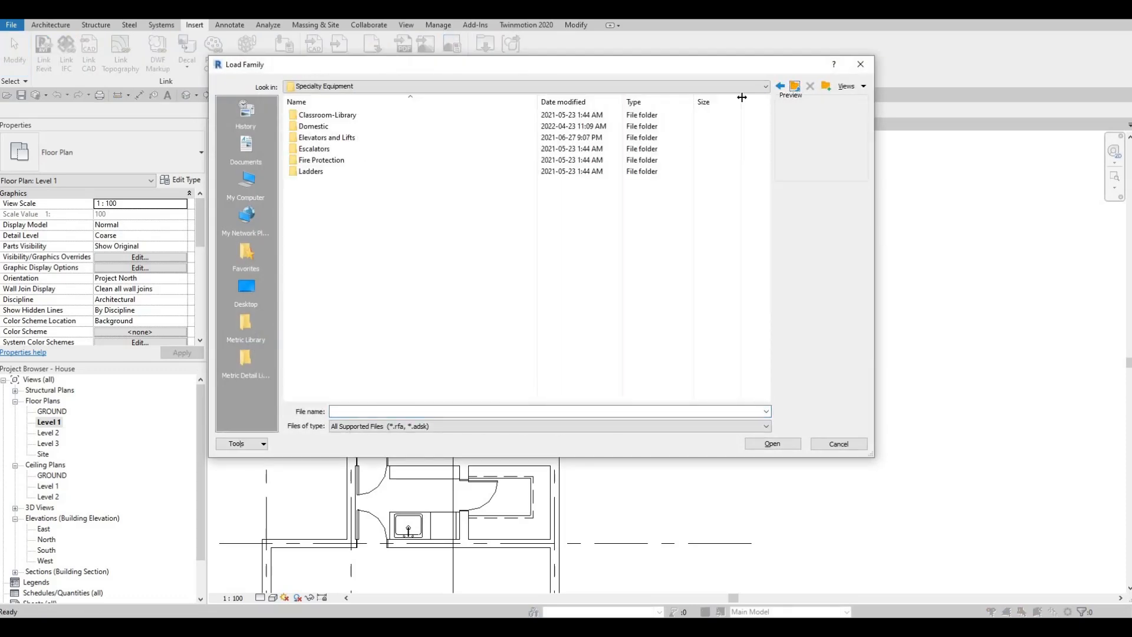
click(794, 87)
scroll(443, 259, down, 3)
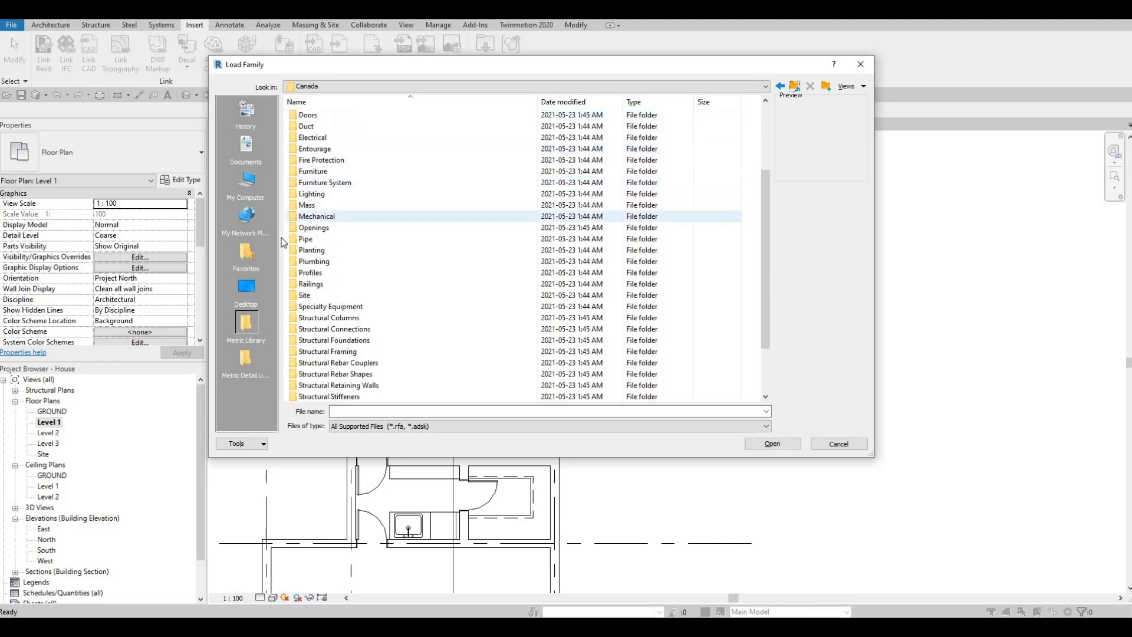
double_click(310, 307)
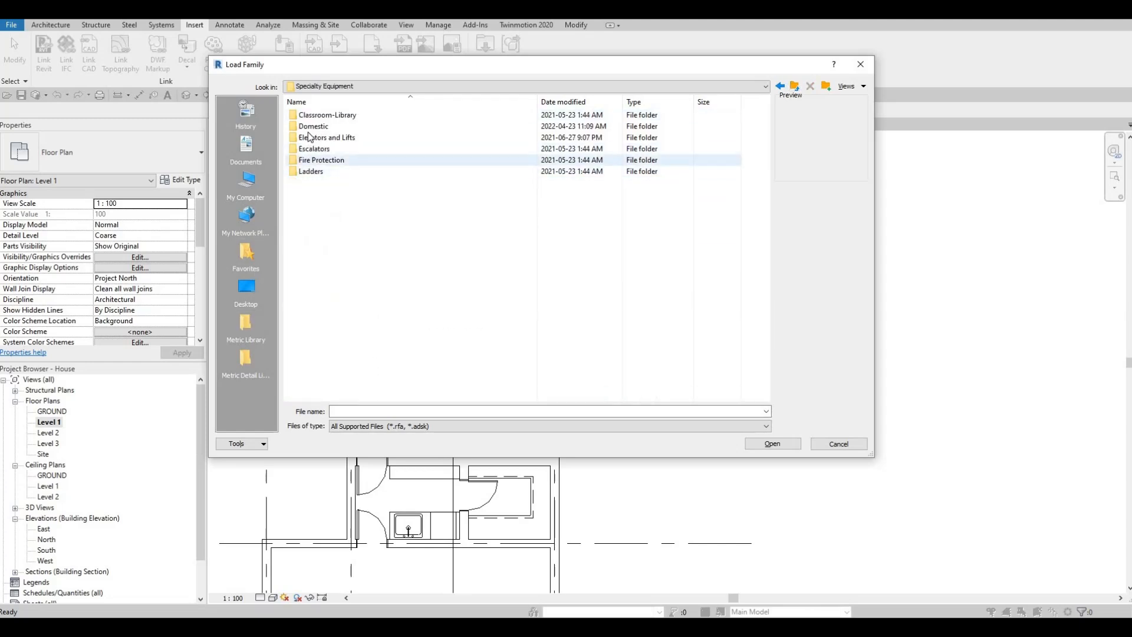
double_click(313, 126)
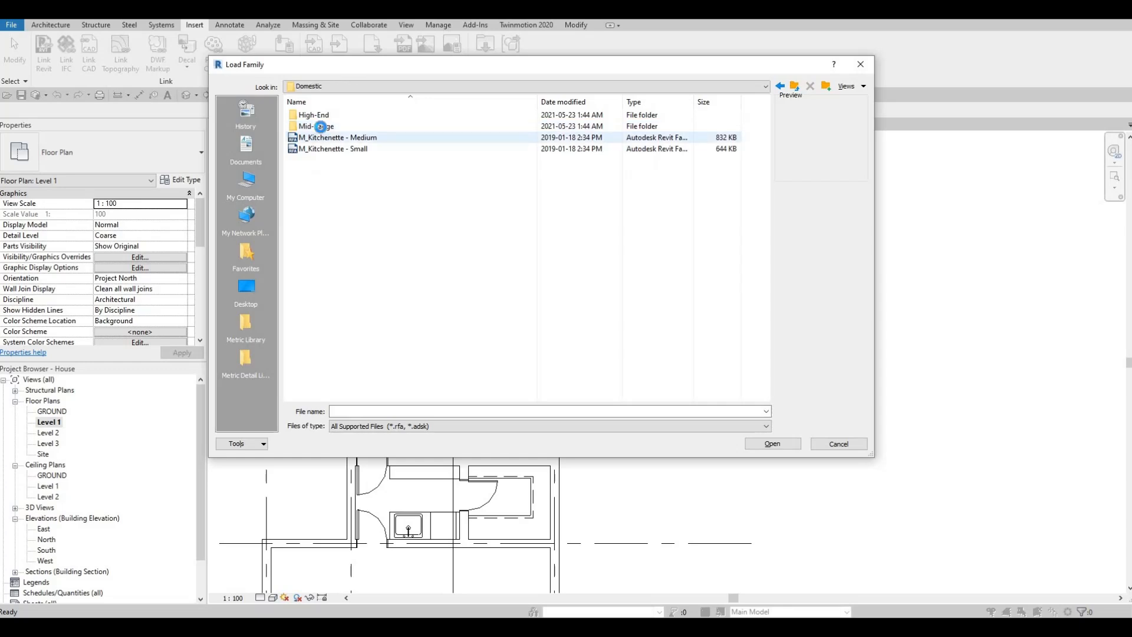
double_click(319, 126)
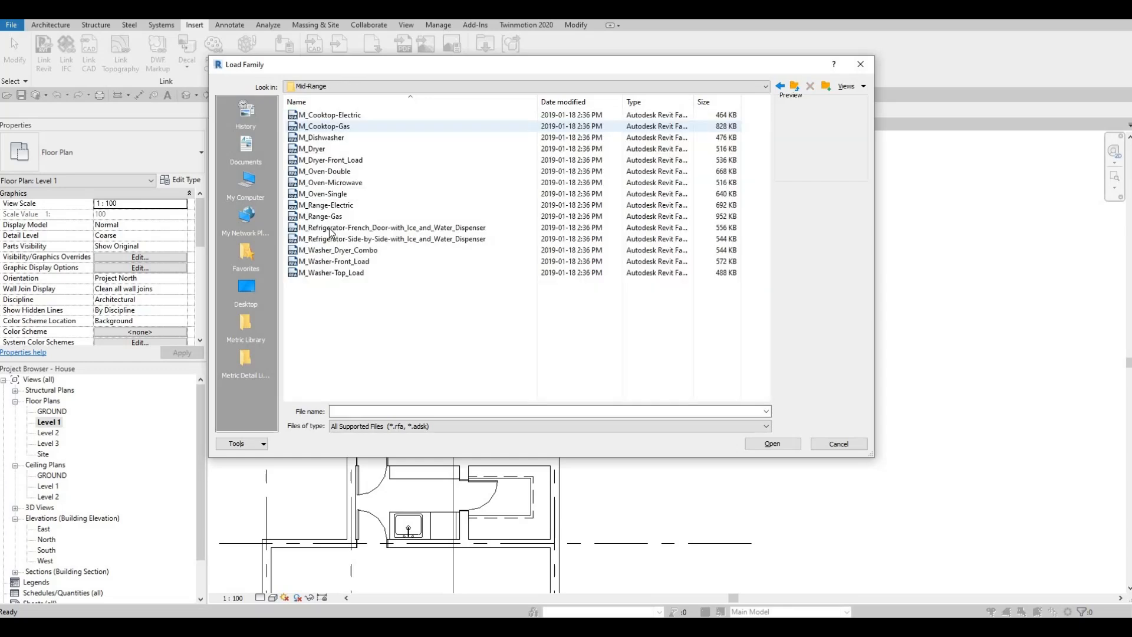
- Compare the previews of the cooktop and other appliance families, and load M_Cooktop-Gas
click(329, 116)
key(Down)
key(Down)
key(Down)
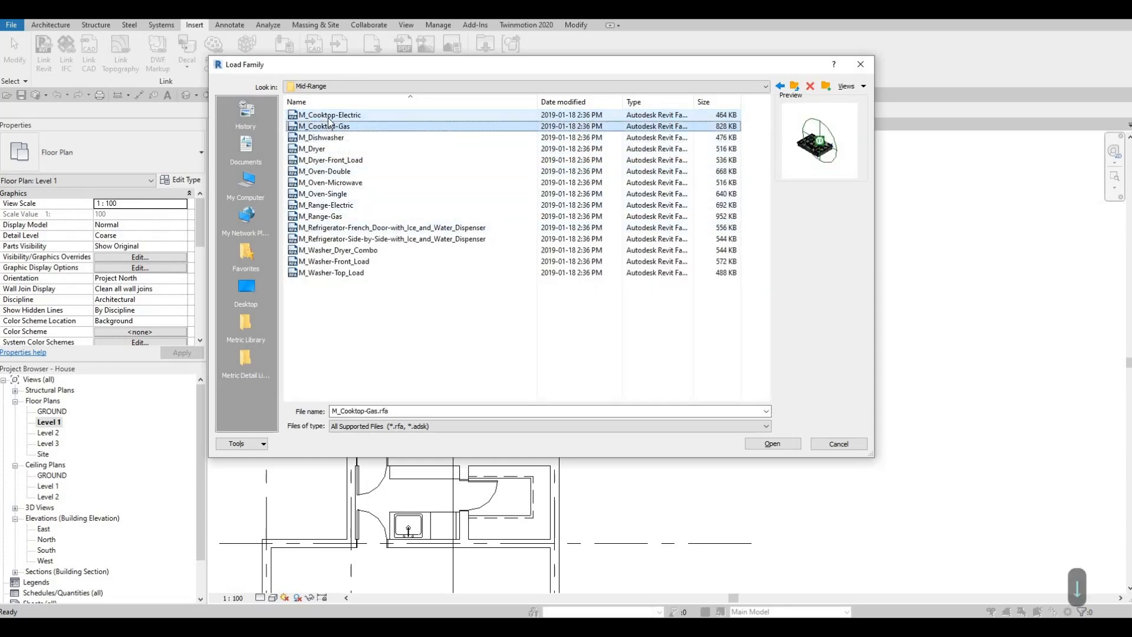
key(Up)
key(Up)
key(Up)
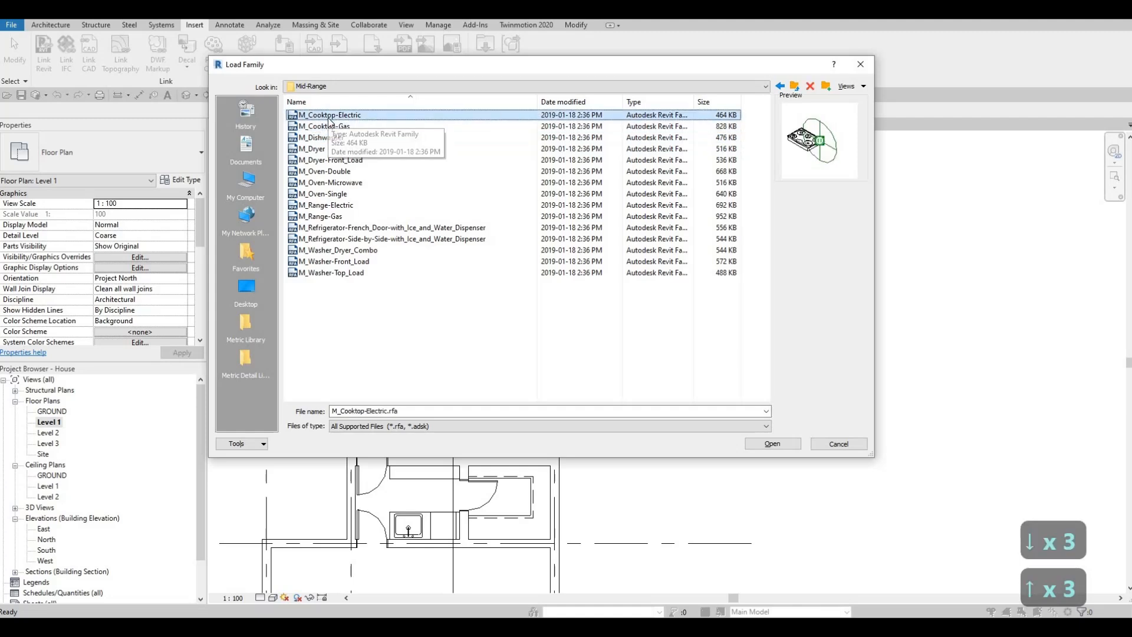
key(Down)
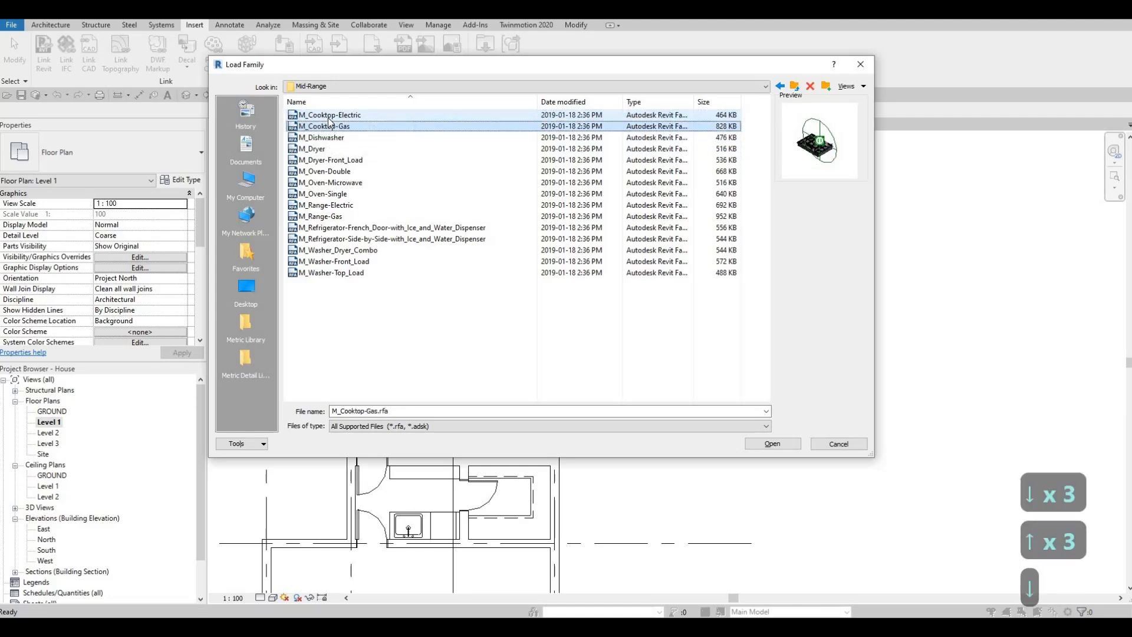
key(Down)
key(Down)
key(Down)
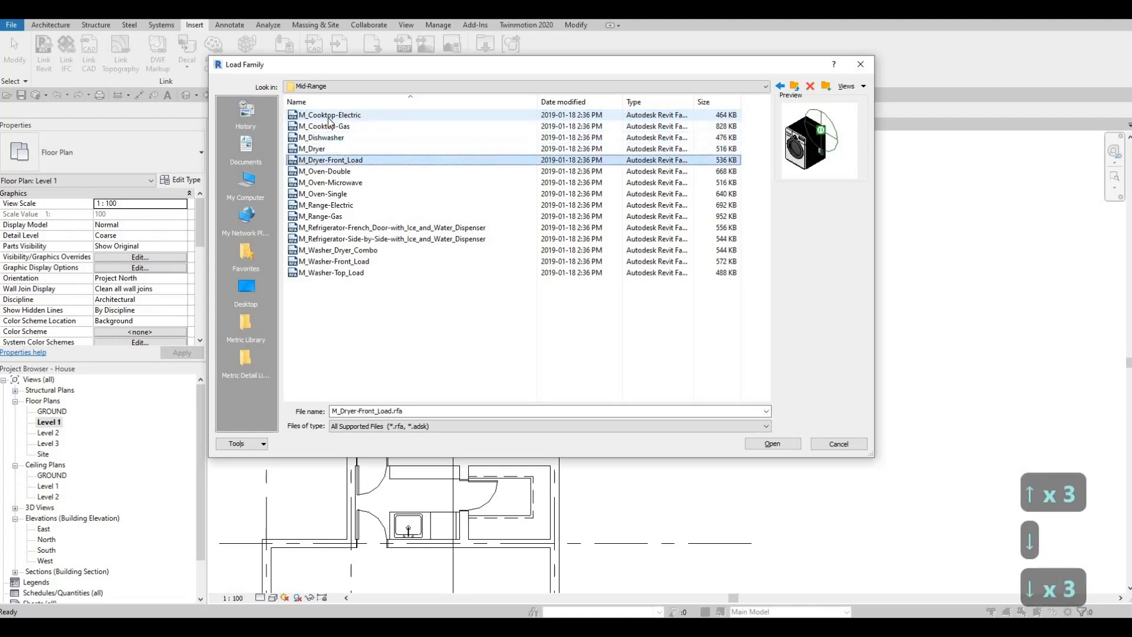
key(Down)
key(Up)
key(Up)
key(Up)
key(Up)
key(Up)
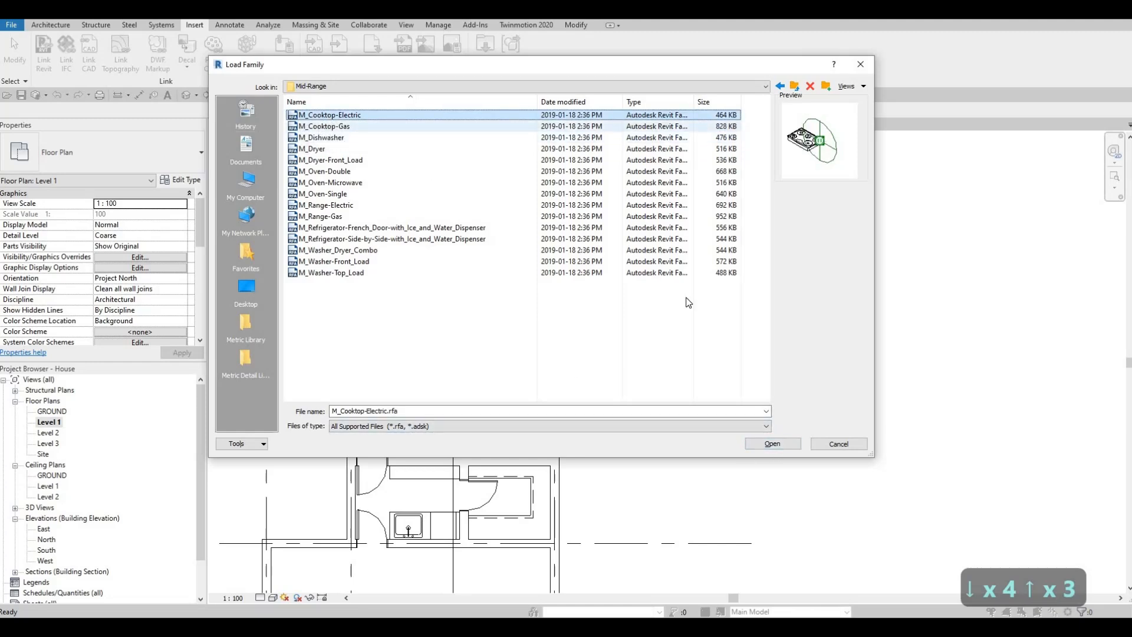
key(Down)
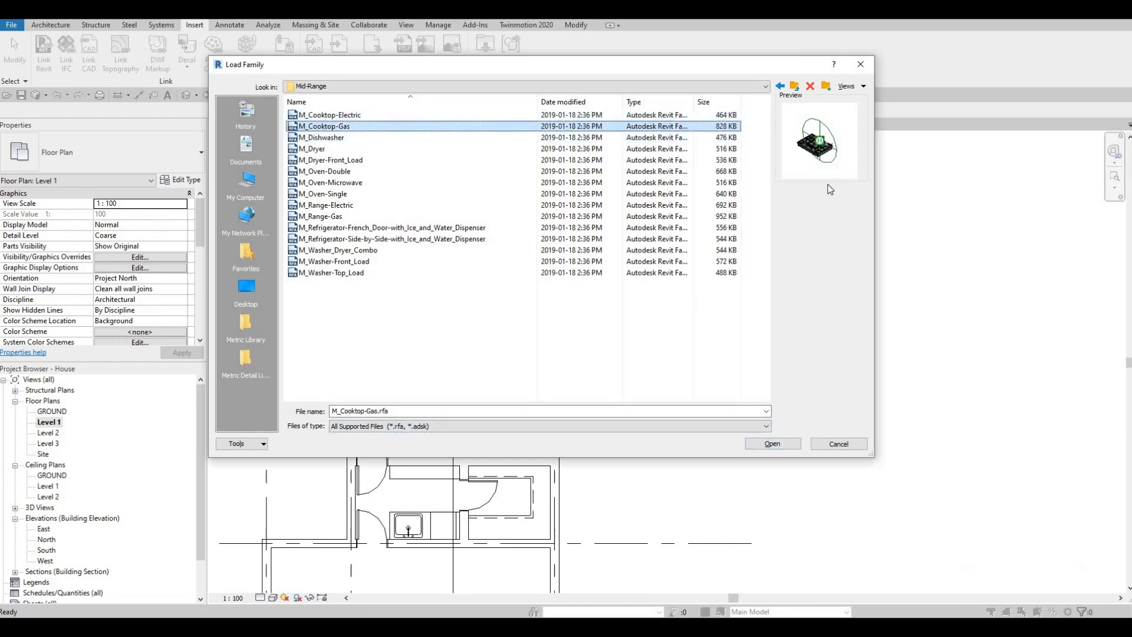
click(780, 443)
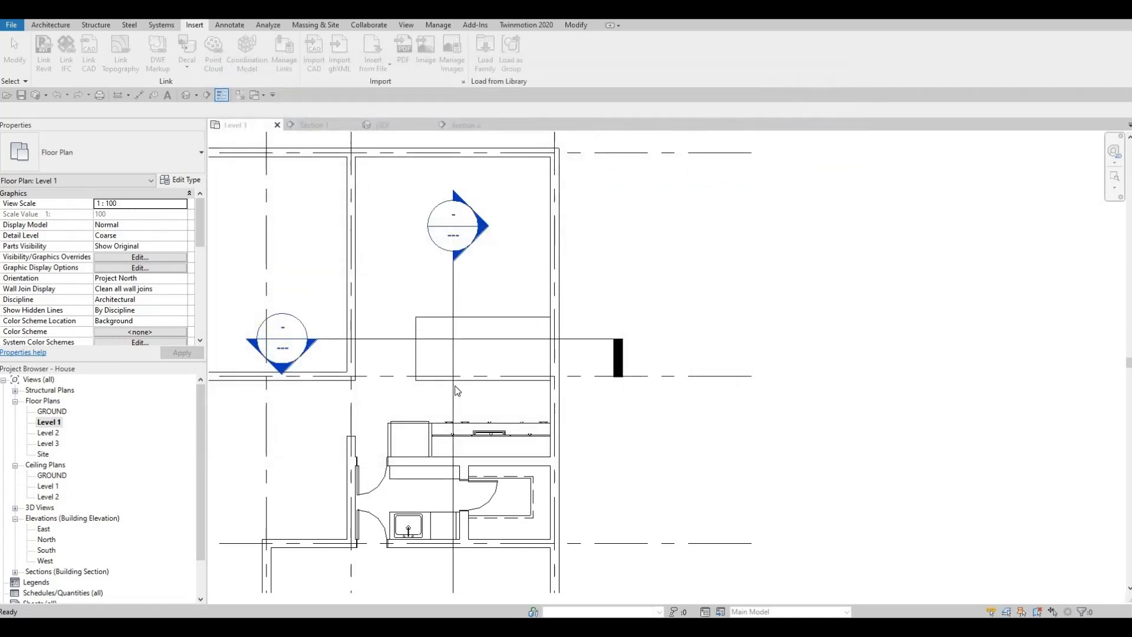
- Place the 900mm M_Cooktop-Gas on the island's top face near the edge facing the counter, about 1260 from the adjacent wall's centreline
key(c)
key(m)
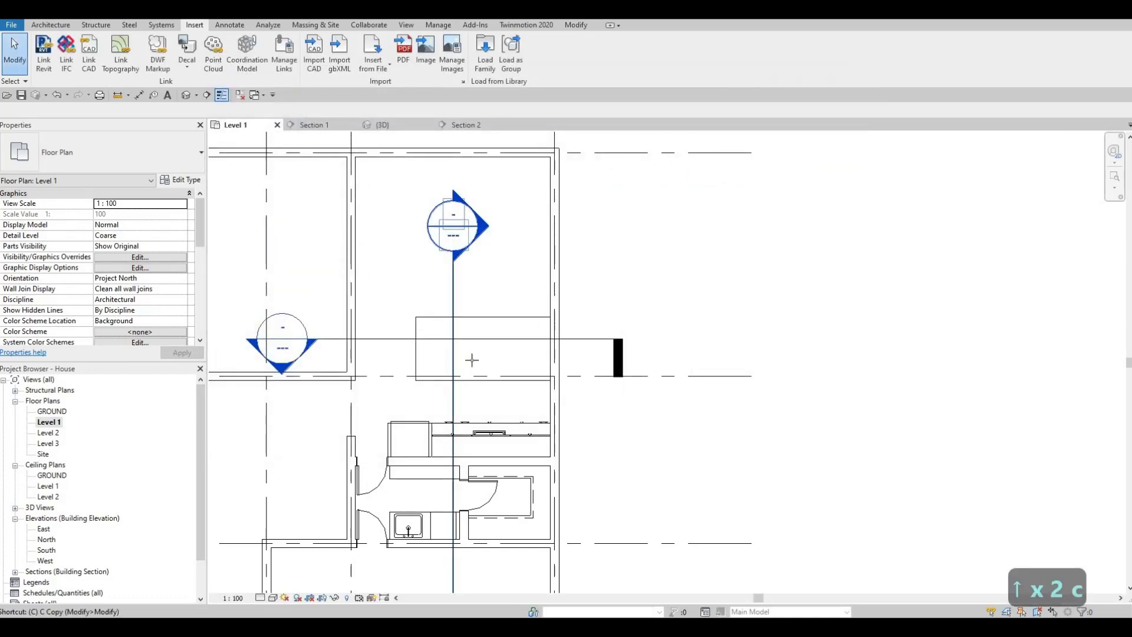
scroll(460, 366, up, 2)
scroll(460, 366, up, 3)
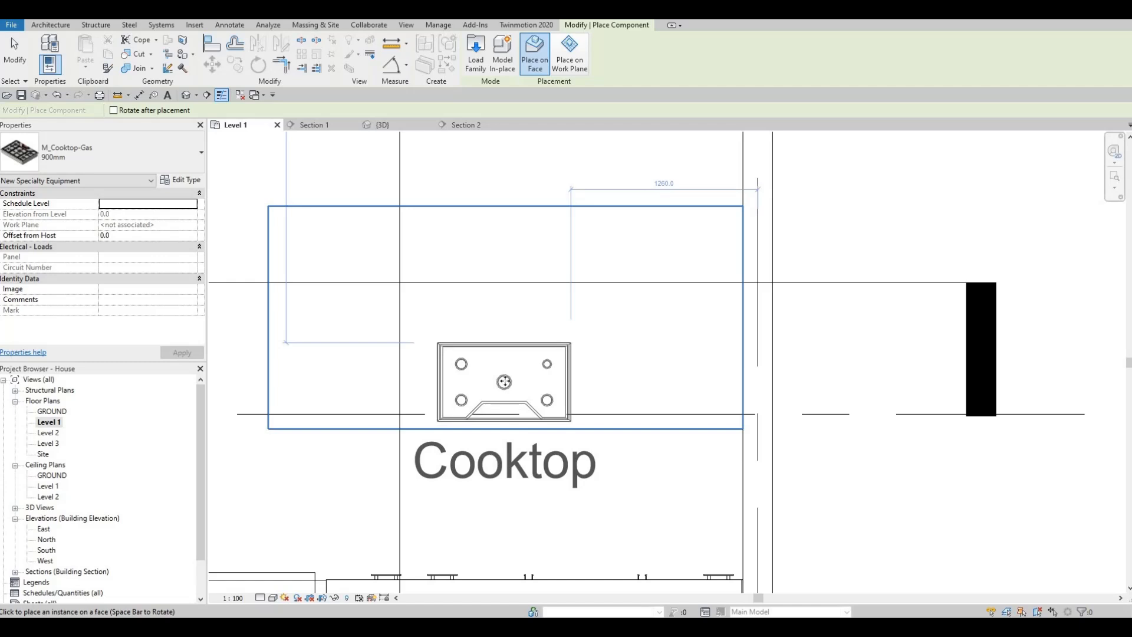
click(505, 381)
scroll(502, 431, down, 2)
key(Escape)
key(Escape)
key(Escape)
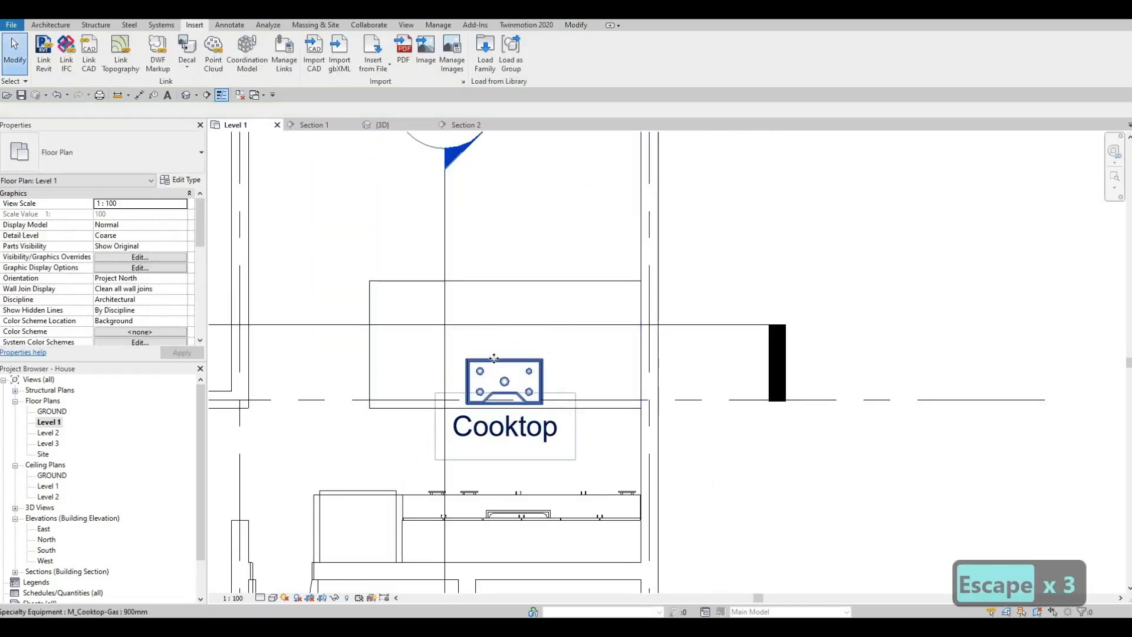
- Turn off Show Label in the type properties of the 900mm M_Cooktop-Gas on the island
click(538, 370)
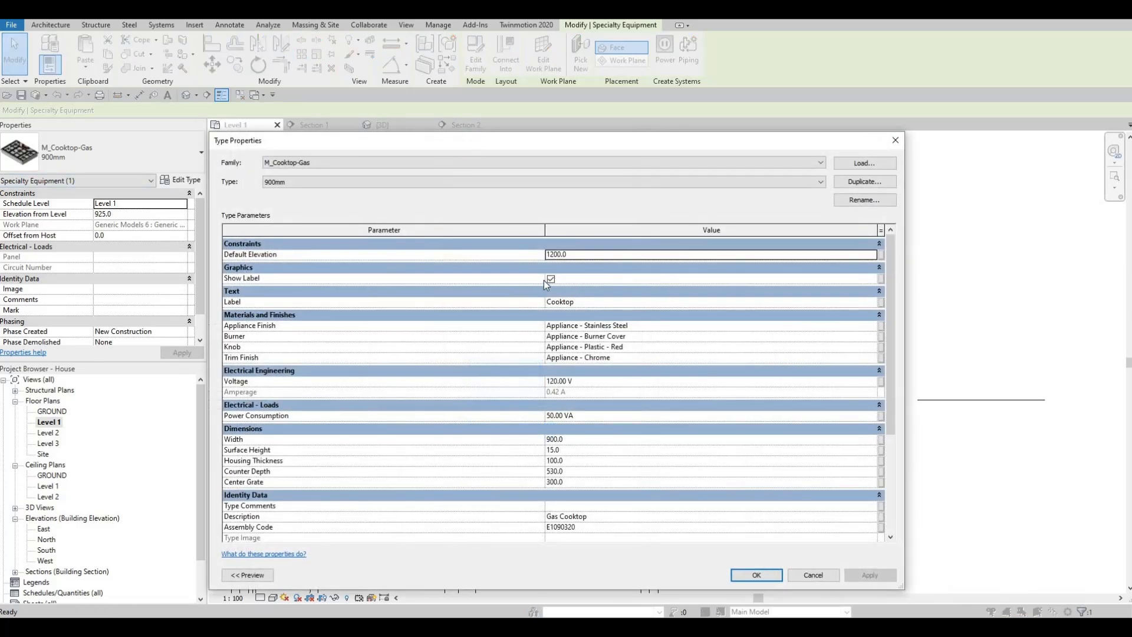
click(550, 279)
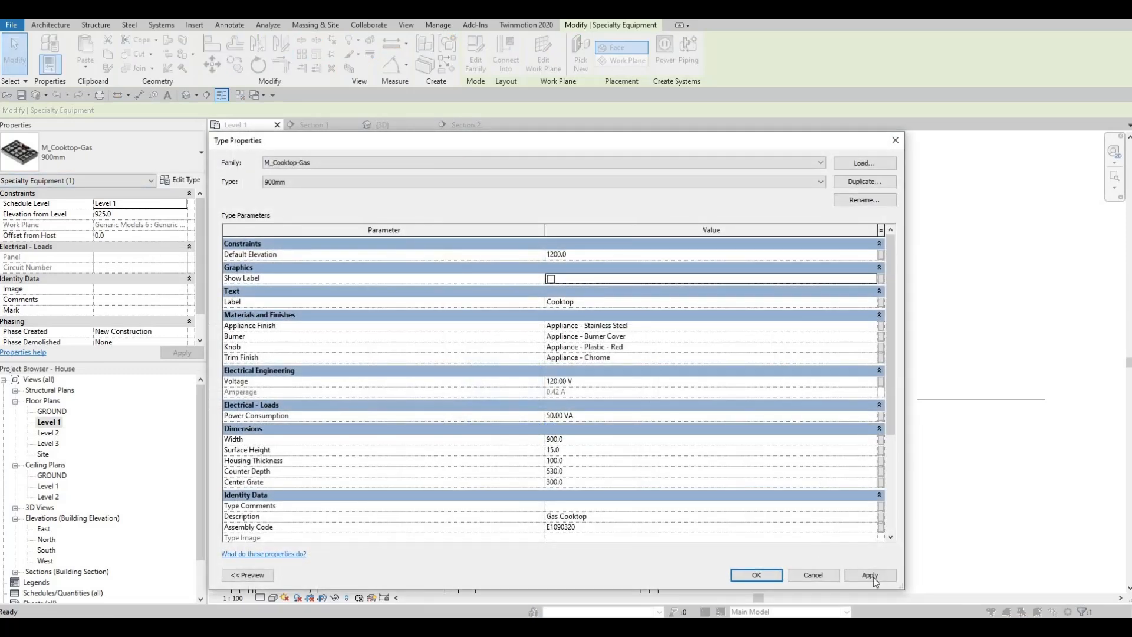
click(758, 576)
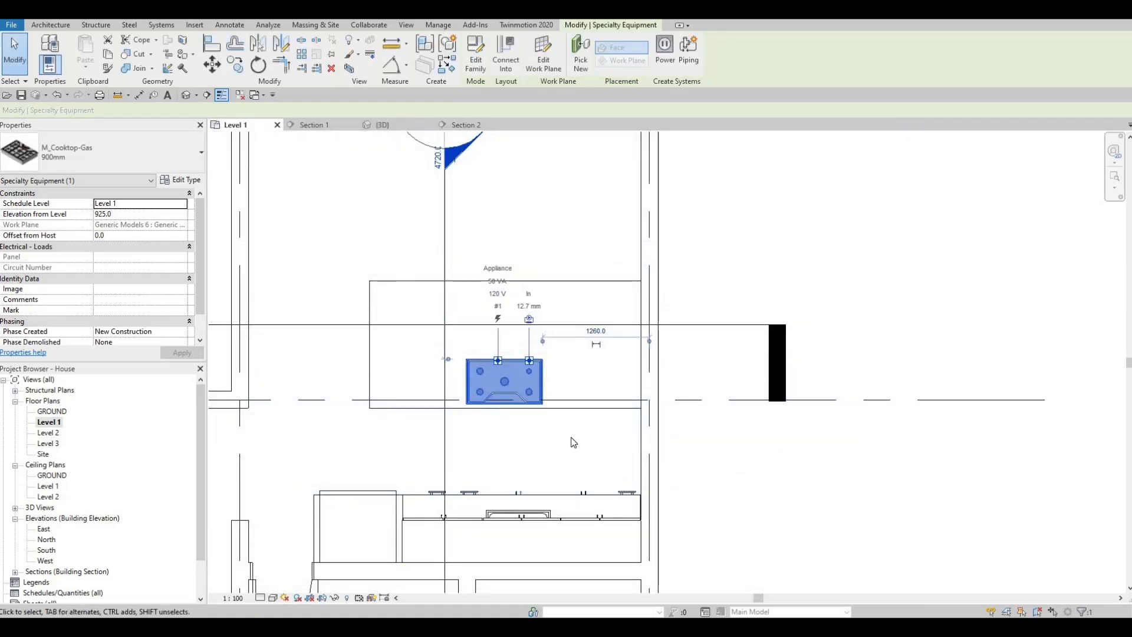
key(Escape)
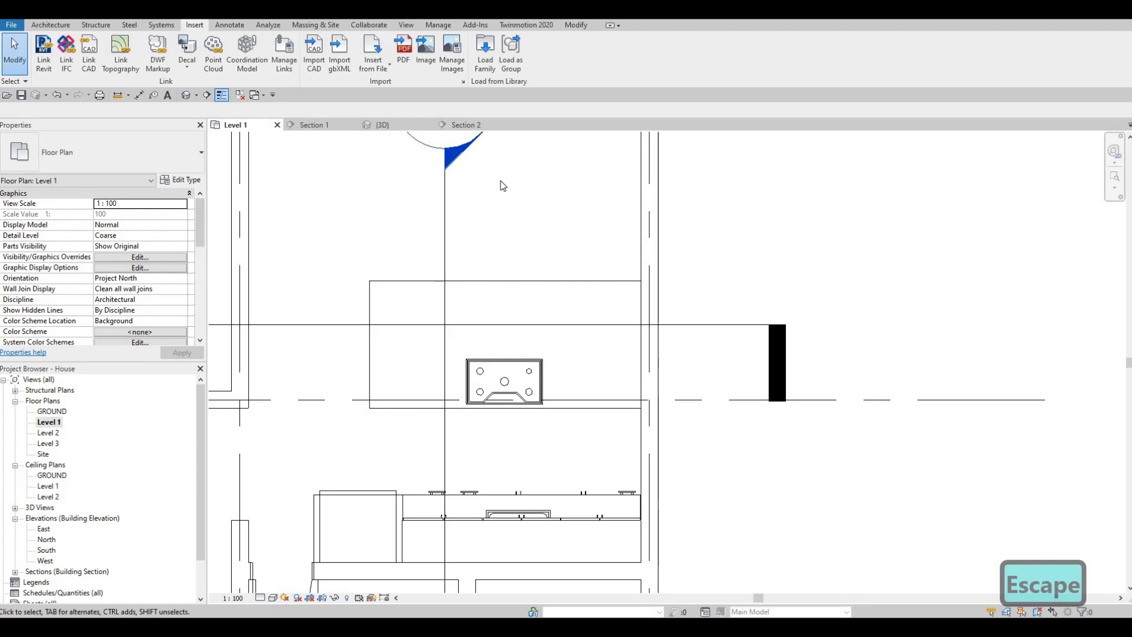
- Start loading another family and preview the range, oven and dryer families in the Mid-Range folder
click(484, 66)
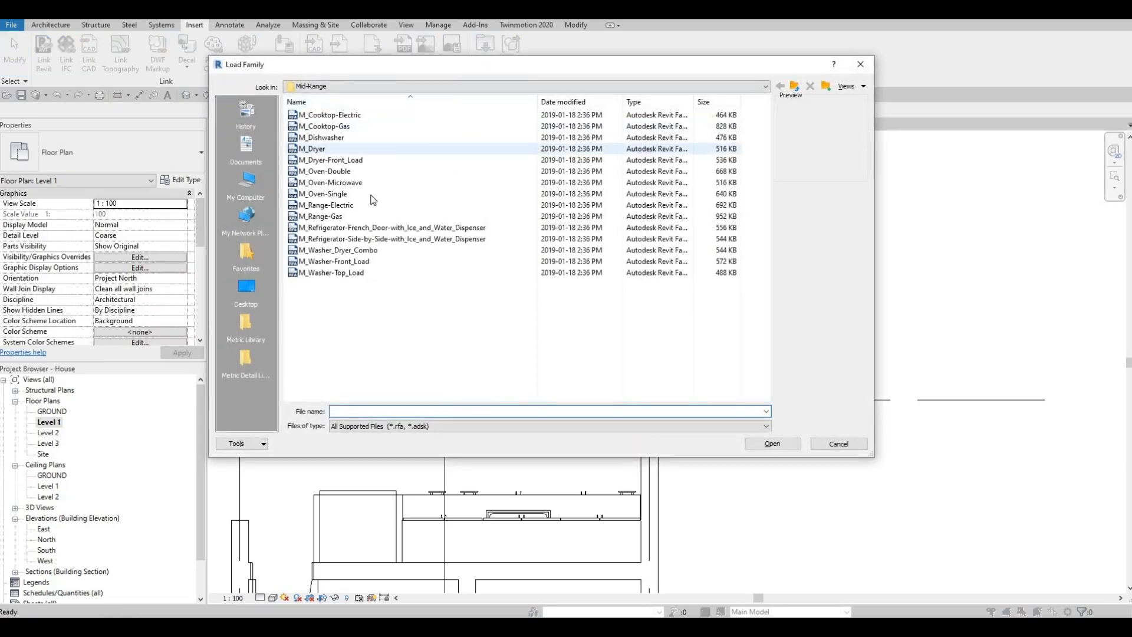
click(331, 204)
click(325, 218)
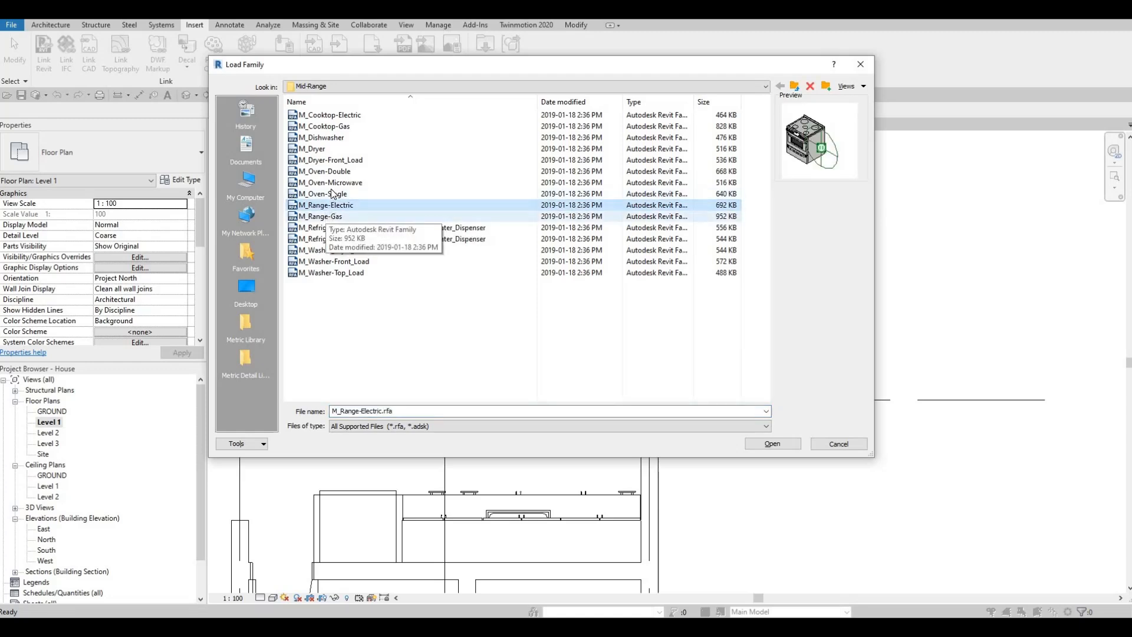
click(332, 191)
click(337, 163)
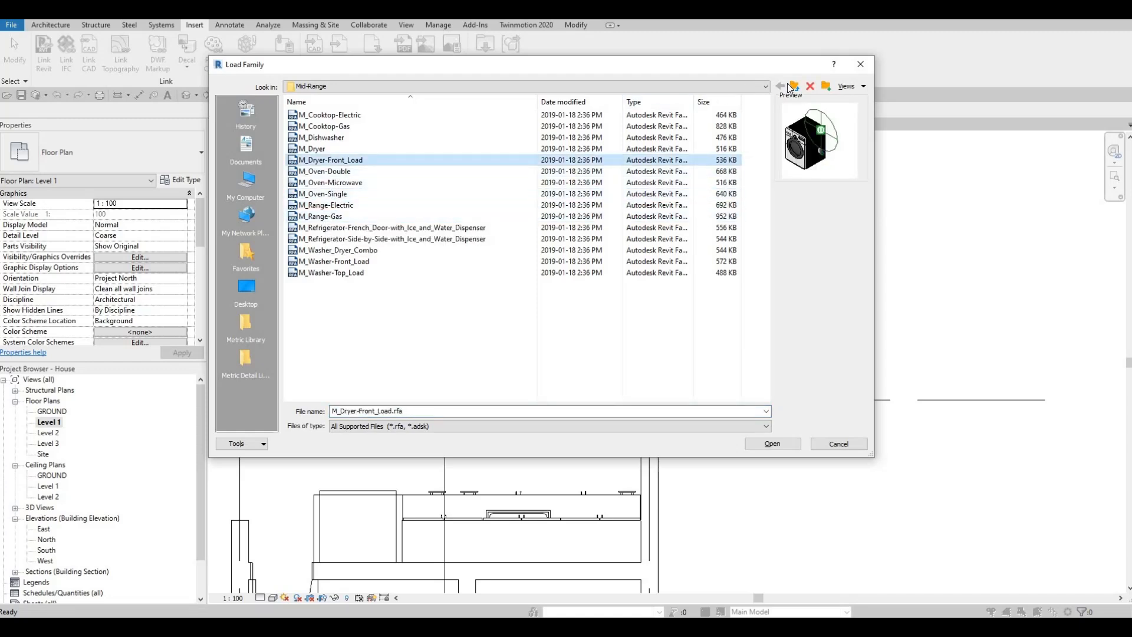
- Browse to the High-End folder under Domestic, compare the wall and island hood previews, and load M_Hood-Island
key(BackSpace)
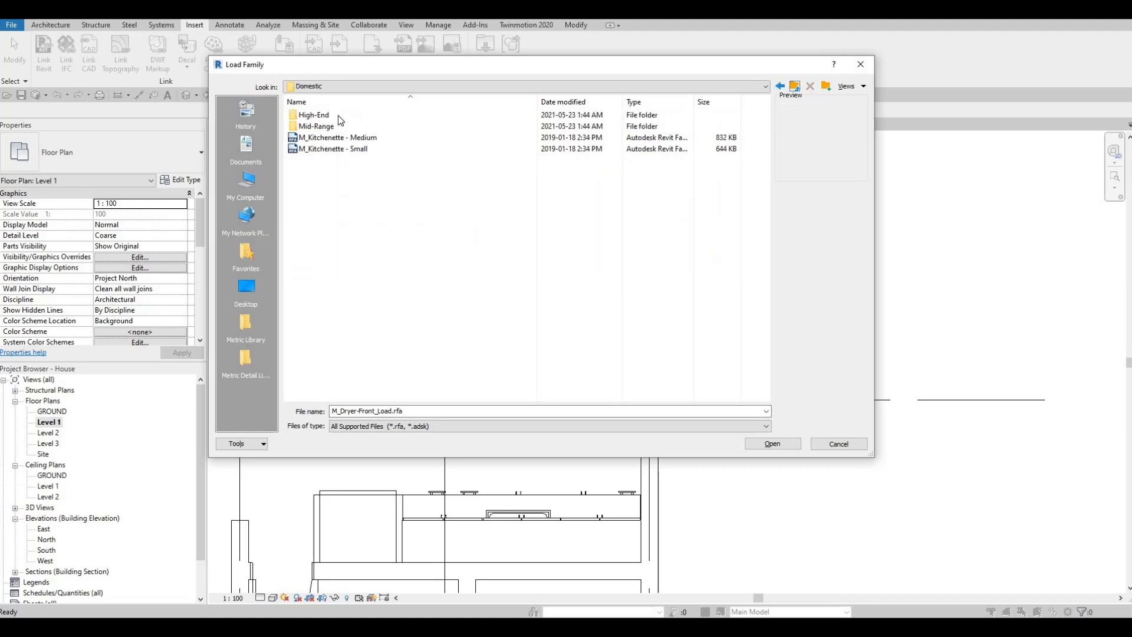
click(338, 115)
click(338, 116)
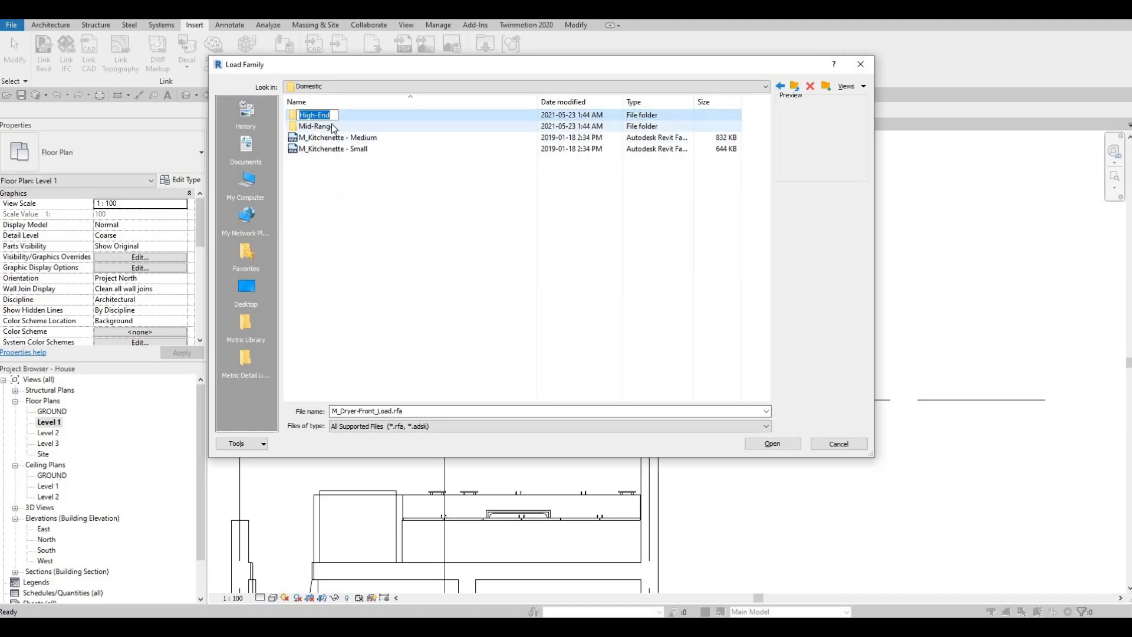
double_click(336, 116)
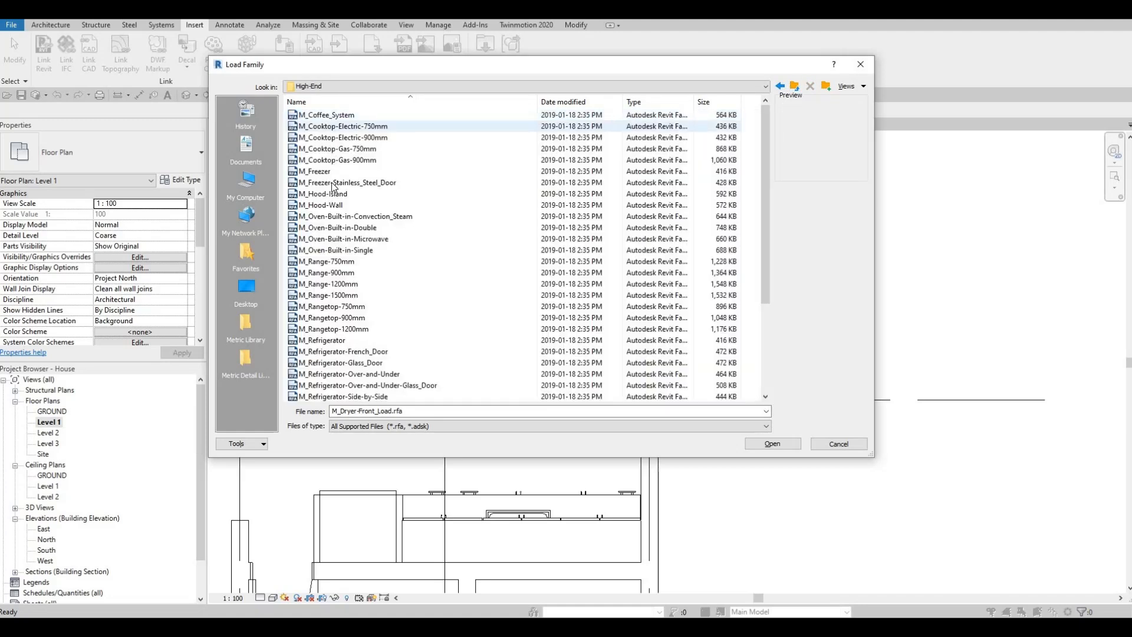
click(328, 206)
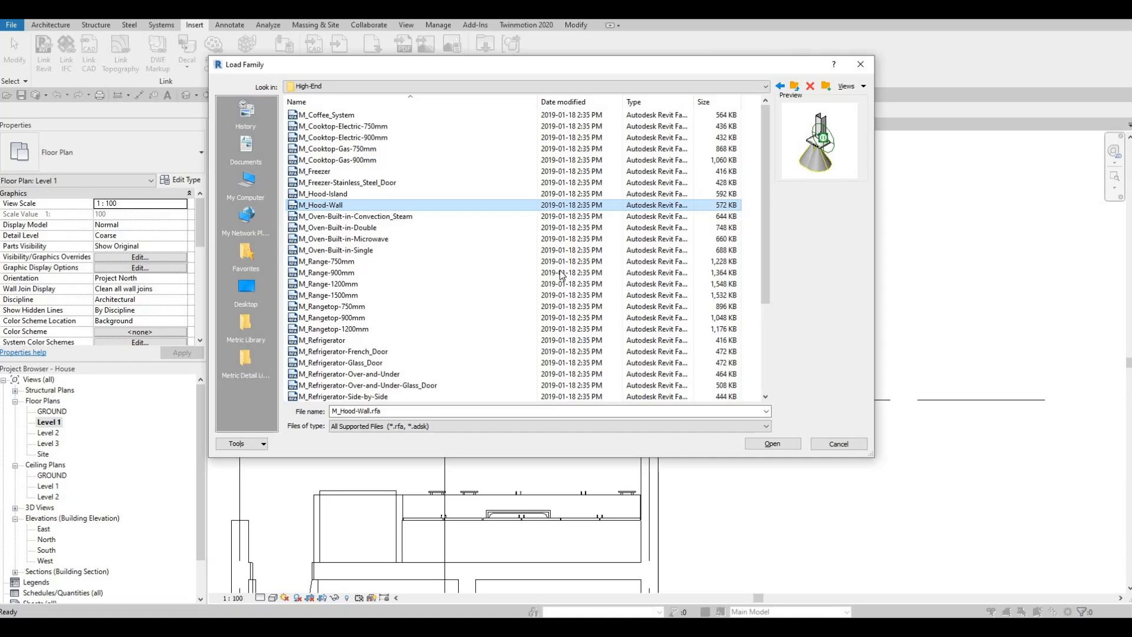
click(334, 194)
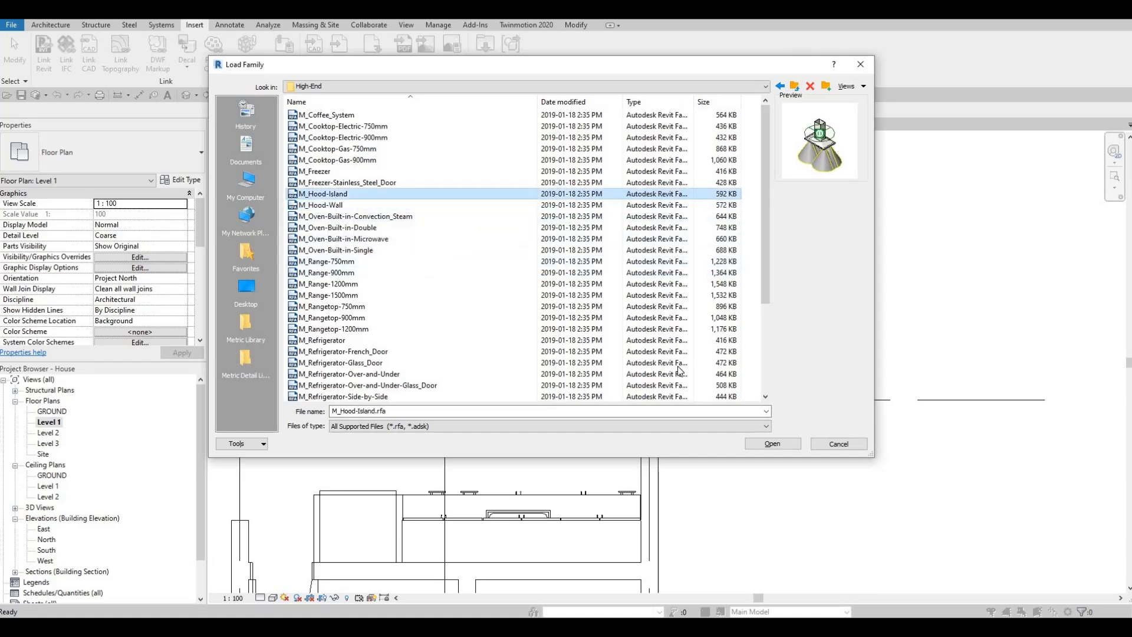
click(767, 446)
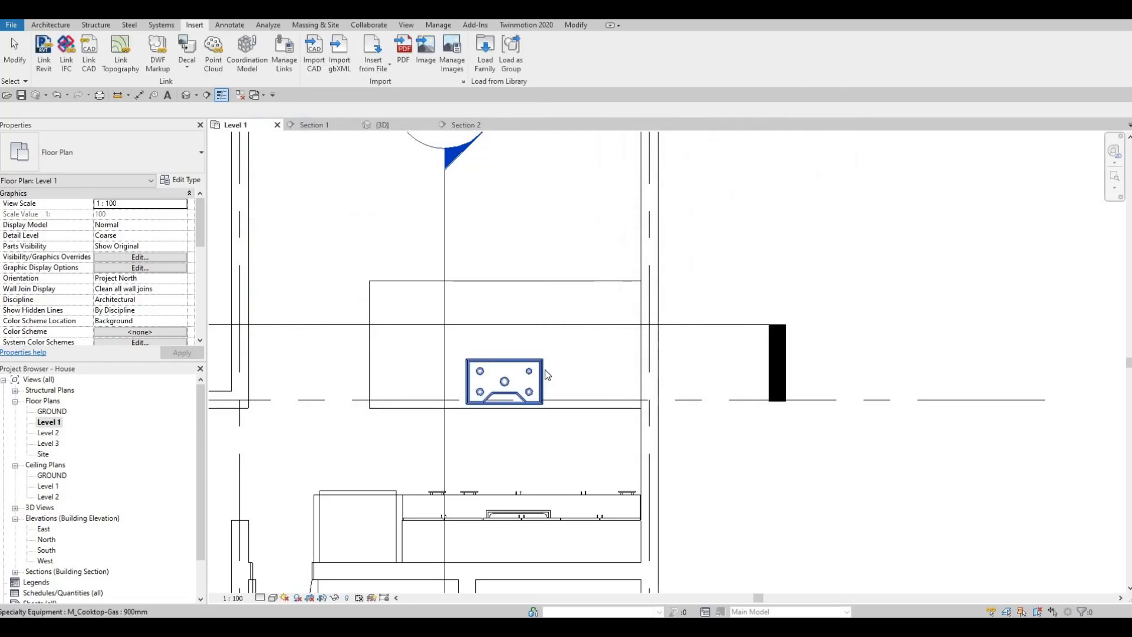
- Place the 1100mm M_Hood-Island component in the Level 1 plan, centred over the cooktop about 1160 from the adjacent wall's centreline
key(c)
key(m)
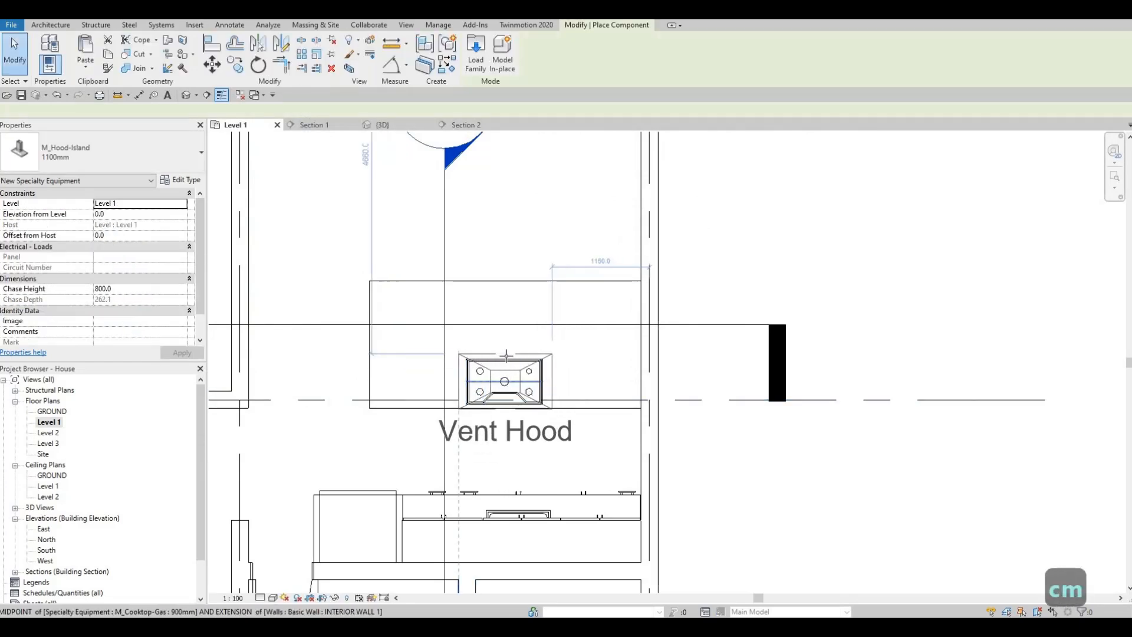
scroll(506, 354, up, 1)
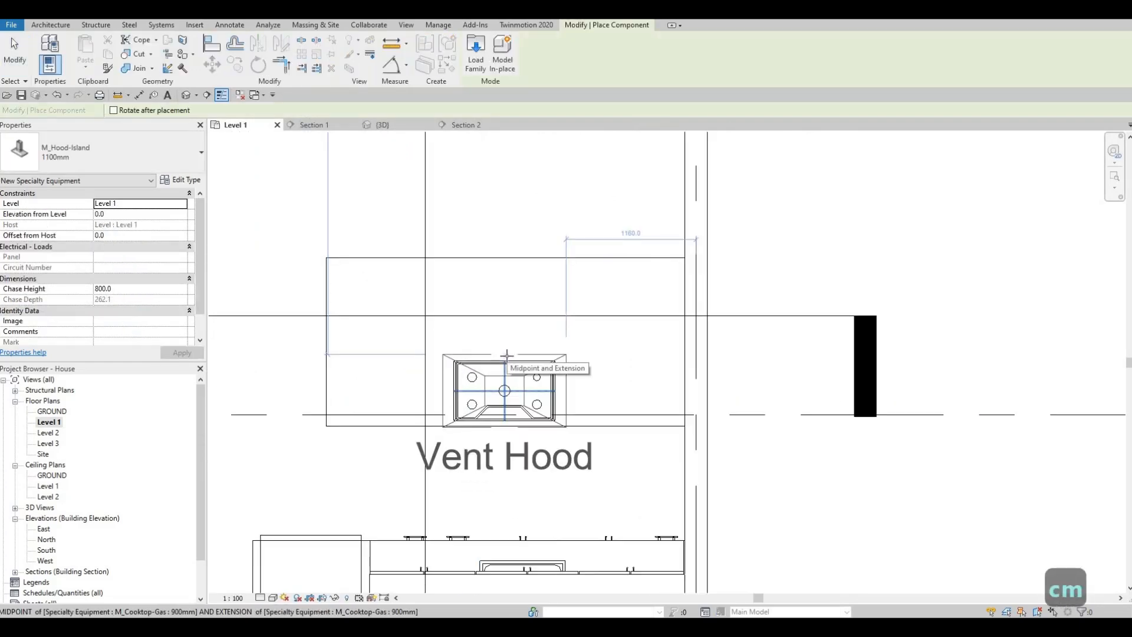
click(508, 356)
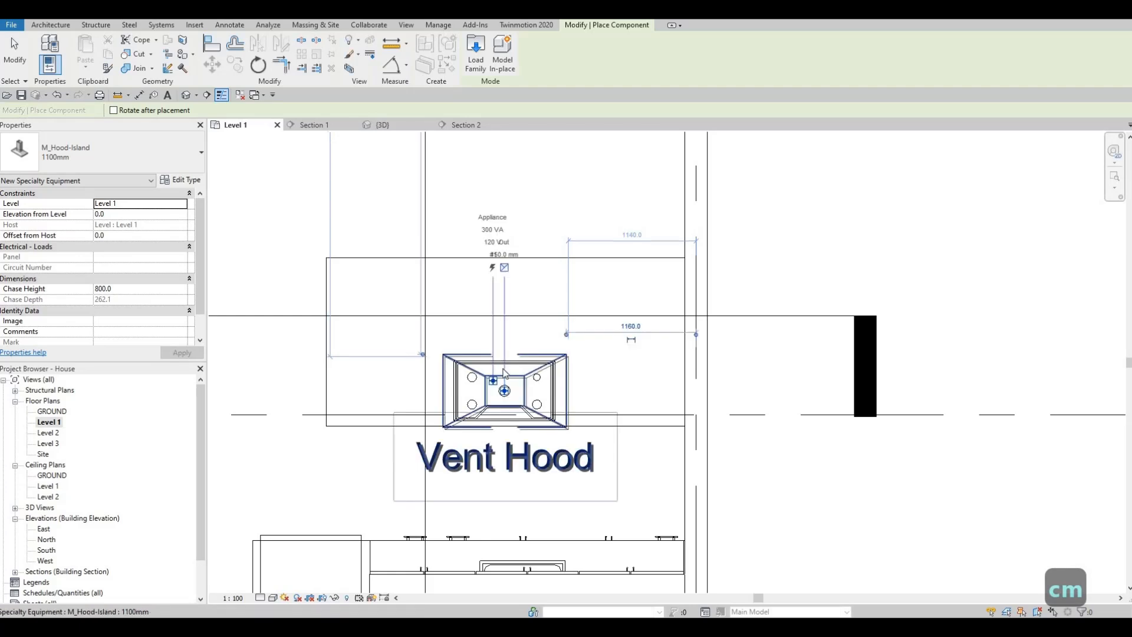
scroll(508, 371, down, 4)
key(Escape)
key(Escape)
key(Escape)
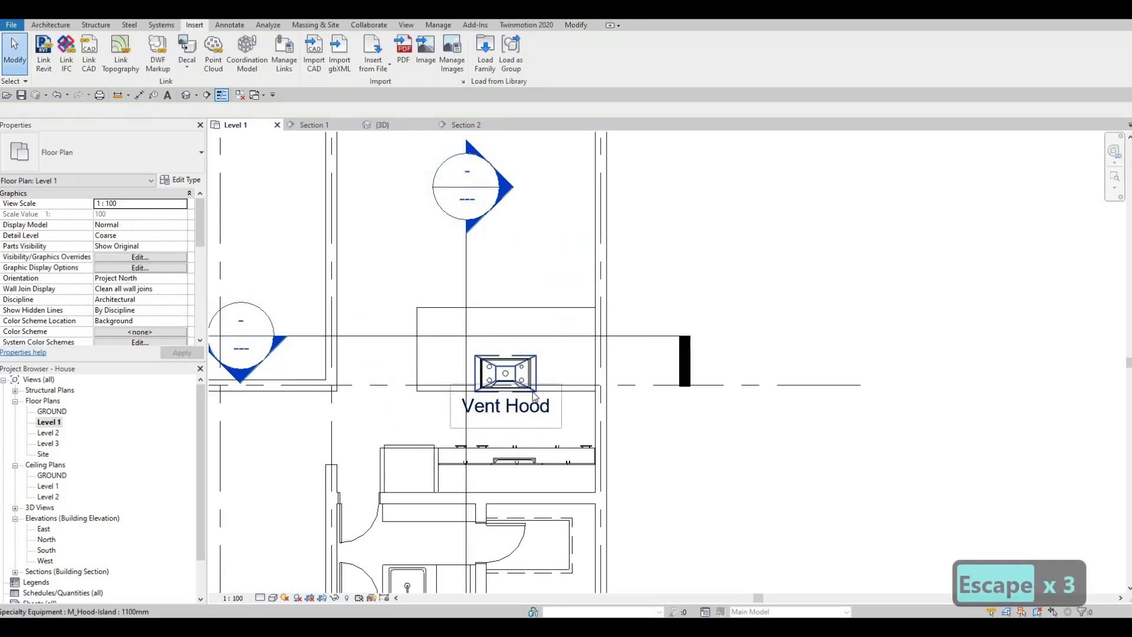
- Turn off Show Label in the type properties of the 1100mm M_Hood-Island over the cooktop
scroll(512, 398, up, 2)
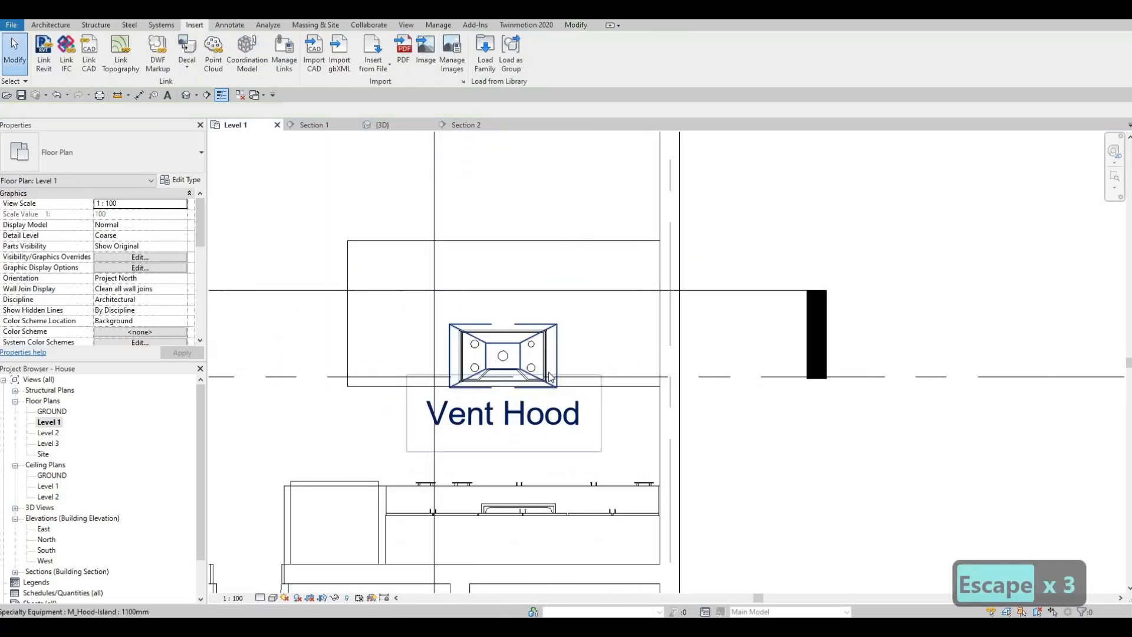
click(561, 331)
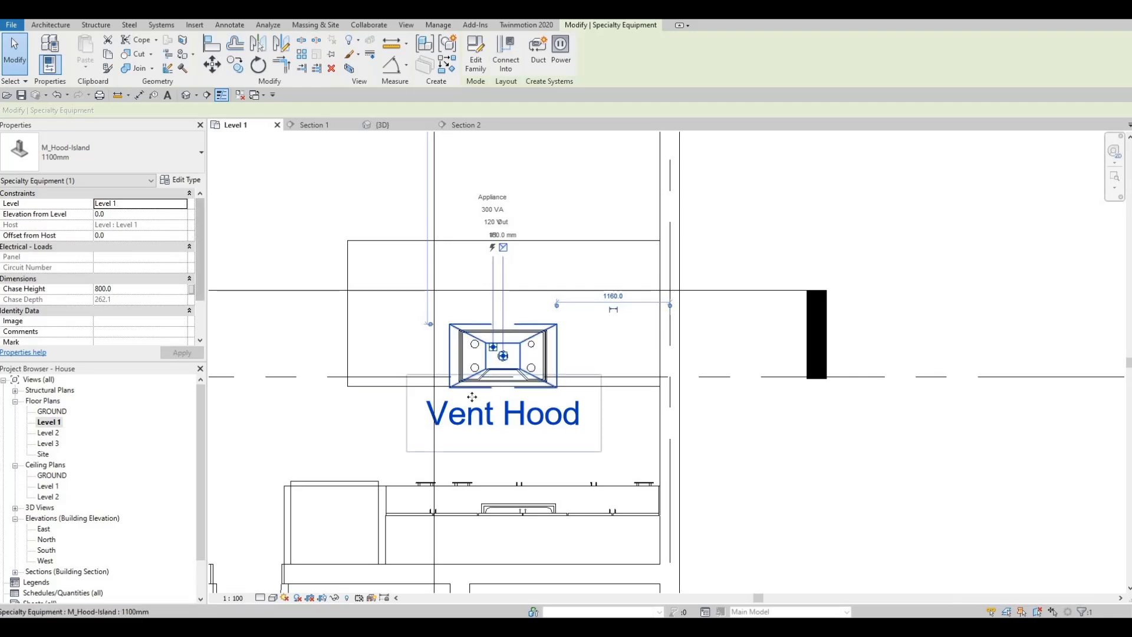
click(181, 180)
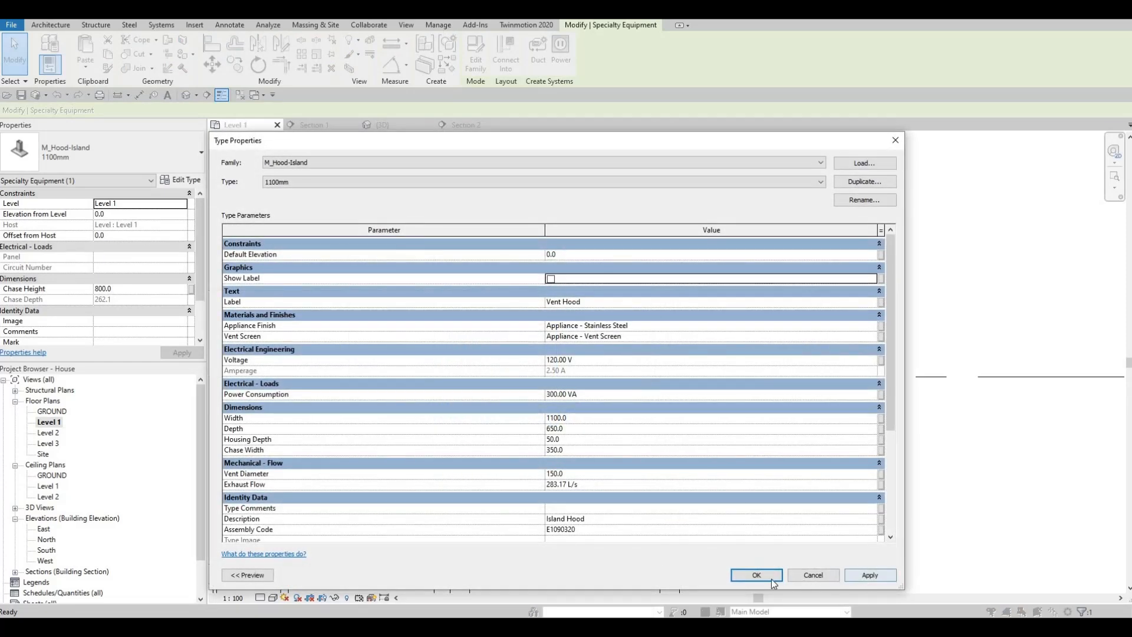
key(Escape)
scroll(601, 392, down, 2)
middle_drag(364, 331, 452, 319)
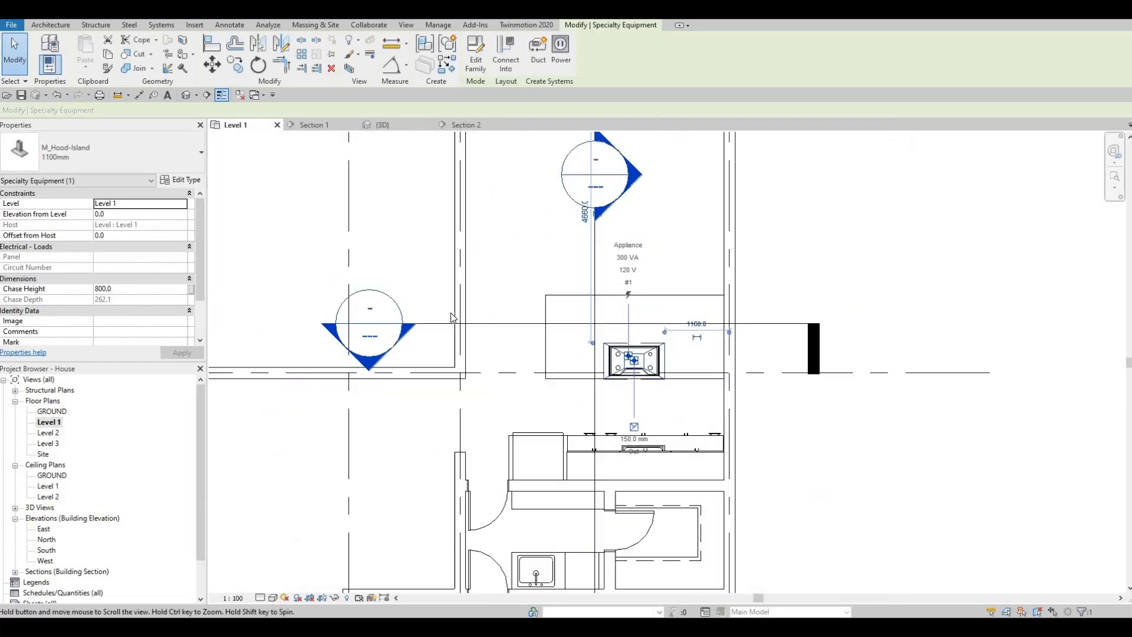
key(Escape)
- Check the extent of the section line crossing the island, and open the Section 1 view at the island's countertop
click(523, 324)
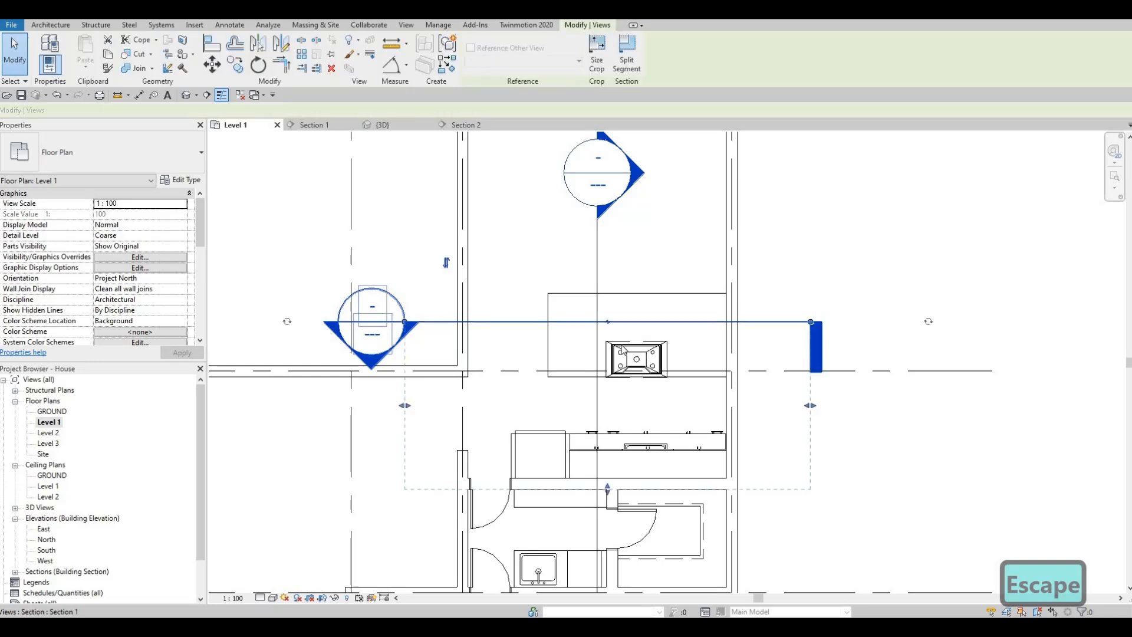
key(Escape)
key(Escape)
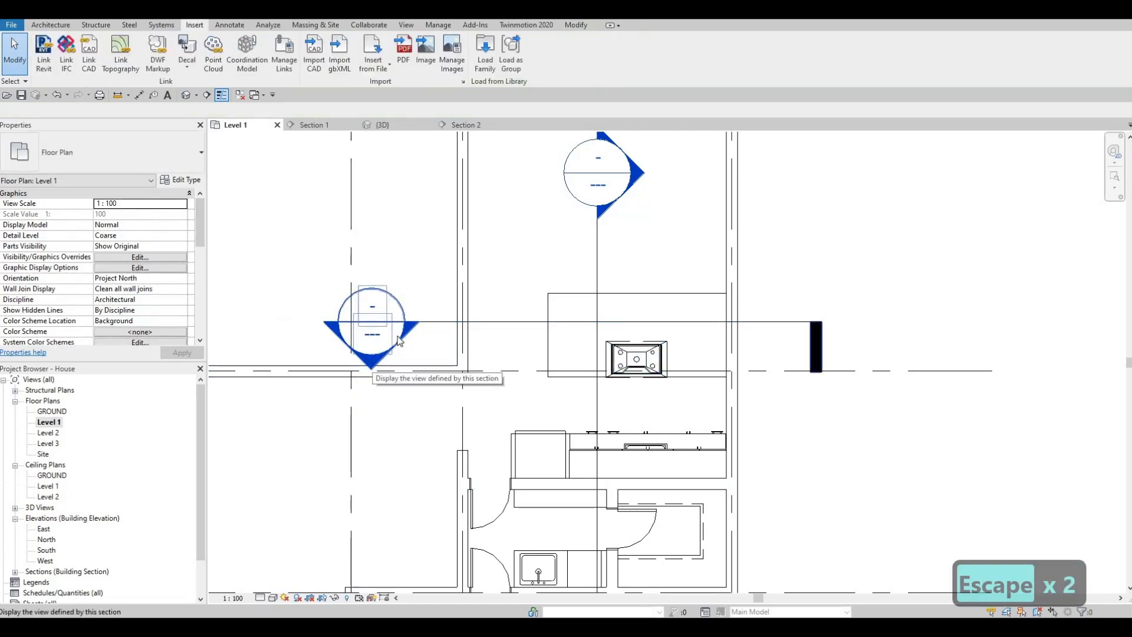
key(Escape)
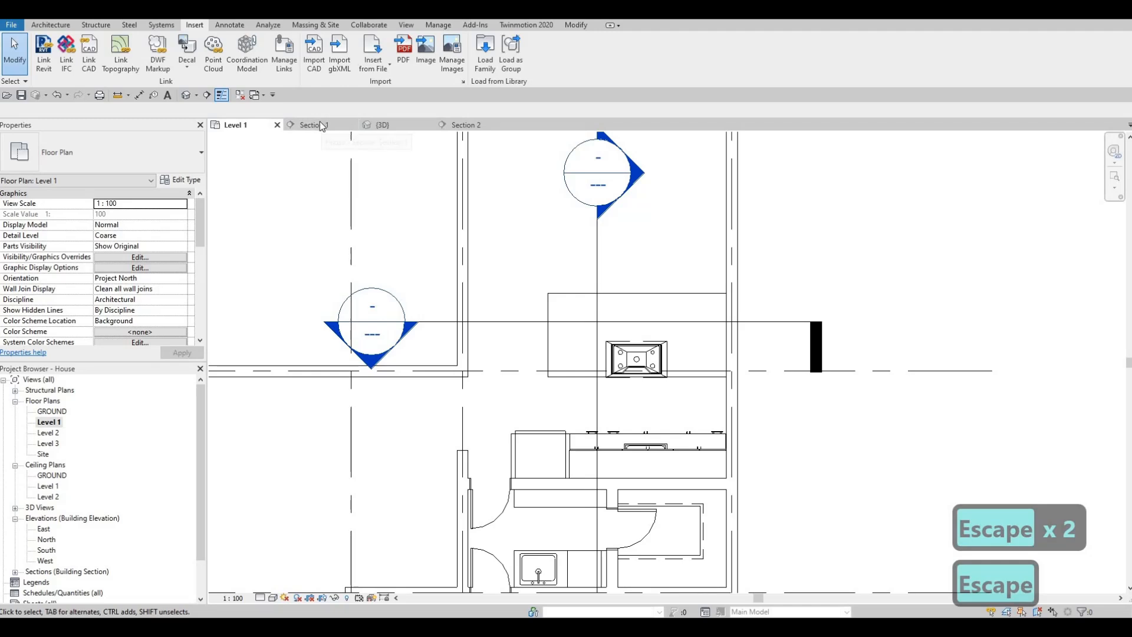
click(320, 125)
scroll(588, 407, down, 2)
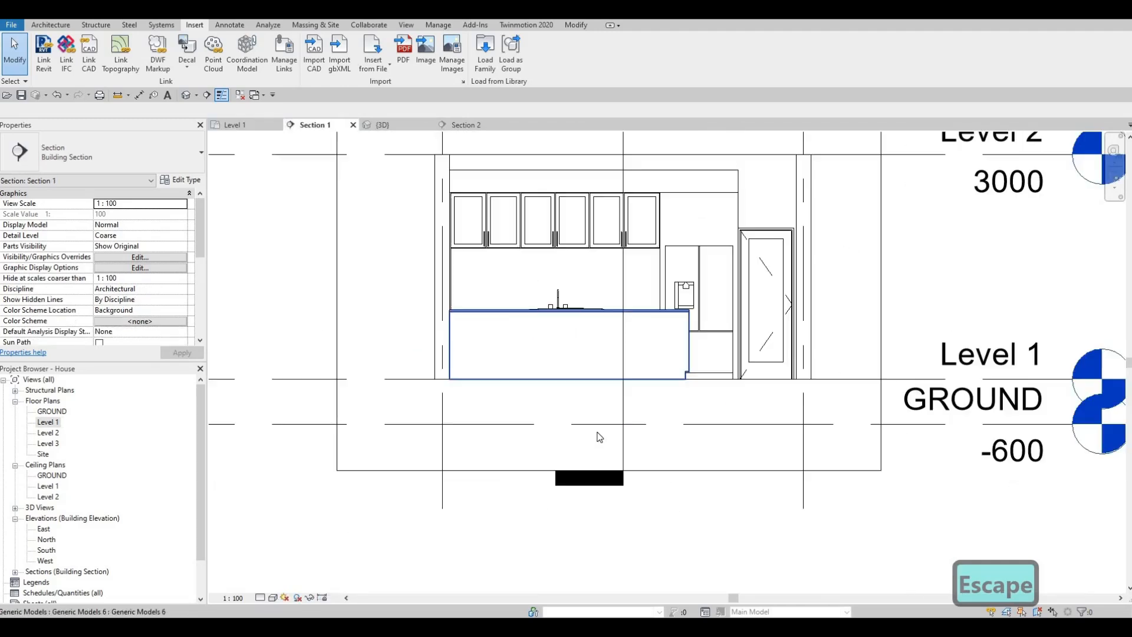
middle_drag(587, 406, 586, 428)
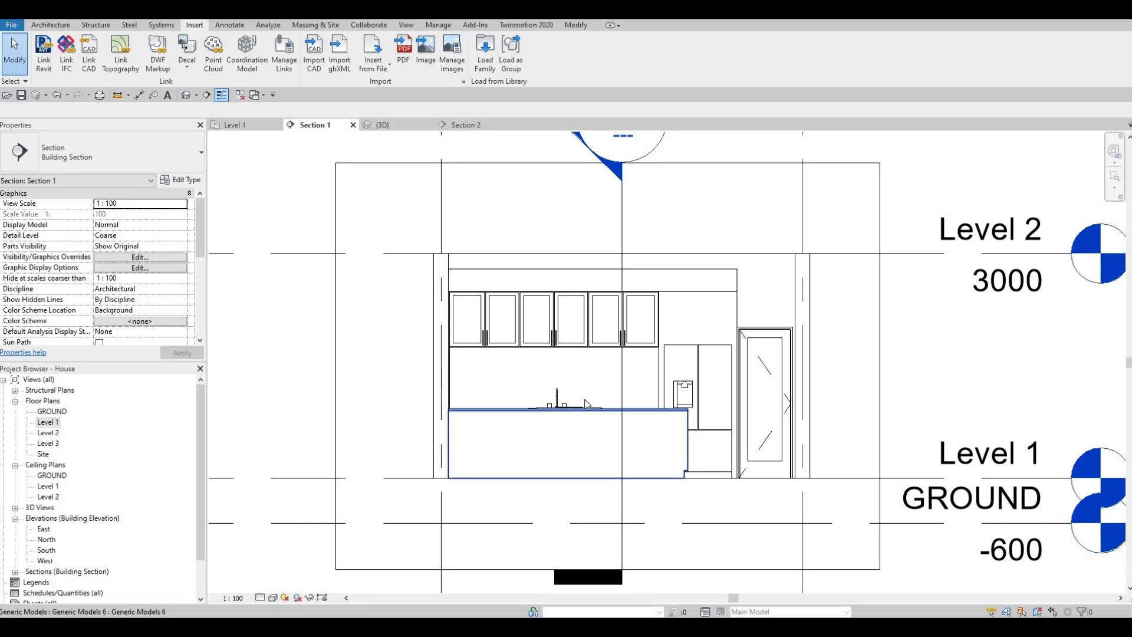
scroll(575, 413, up, 5)
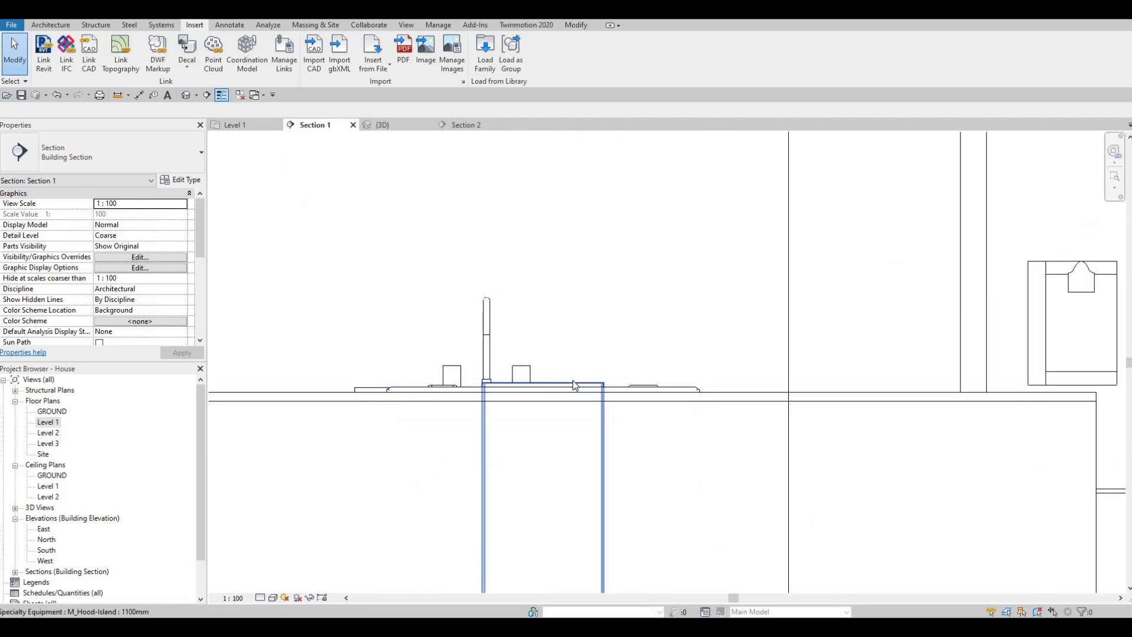
- Raise the M_Hood-Island vent hood above the island in Section 1 to an elevation of 1860 from Level 1
click(575, 385)
scroll(573, 384, down, 2)
scroll(647, 481, down, 2)
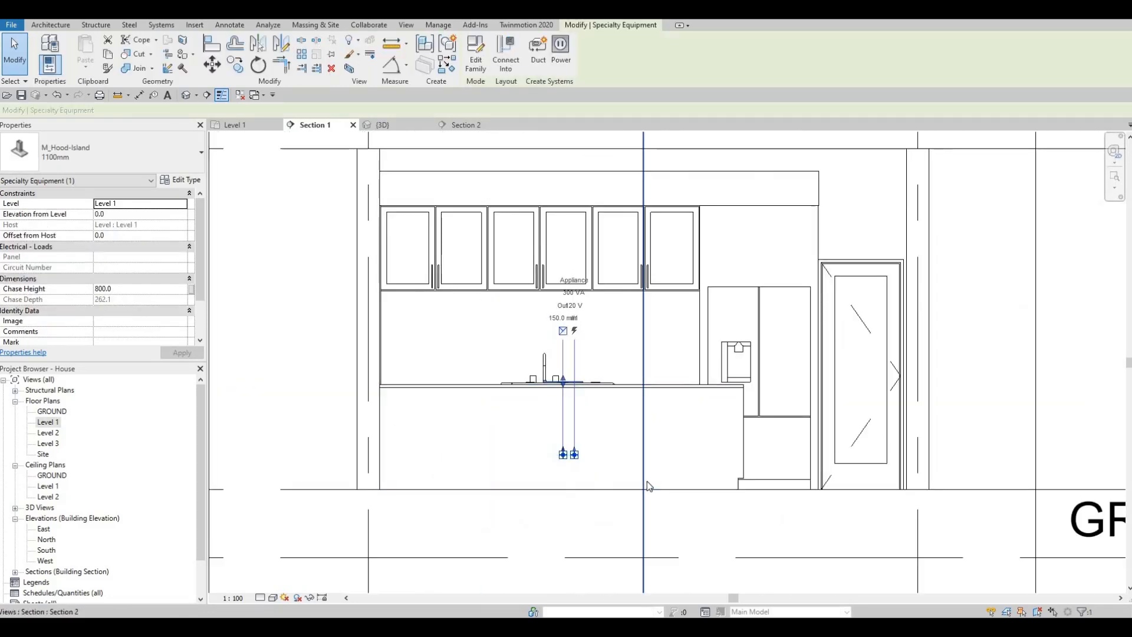
key(Up)
key(Up)
key(Up)
key(Up)
key(Up)
key(Up)
key(Up)
key(Up)
key(Up)
key(Up)
key(Up)
key(Up)
key(Up)
key(Up)
key(Up)
key(Up)
key(Up)
key(Up)
key(Up)
key(Up)
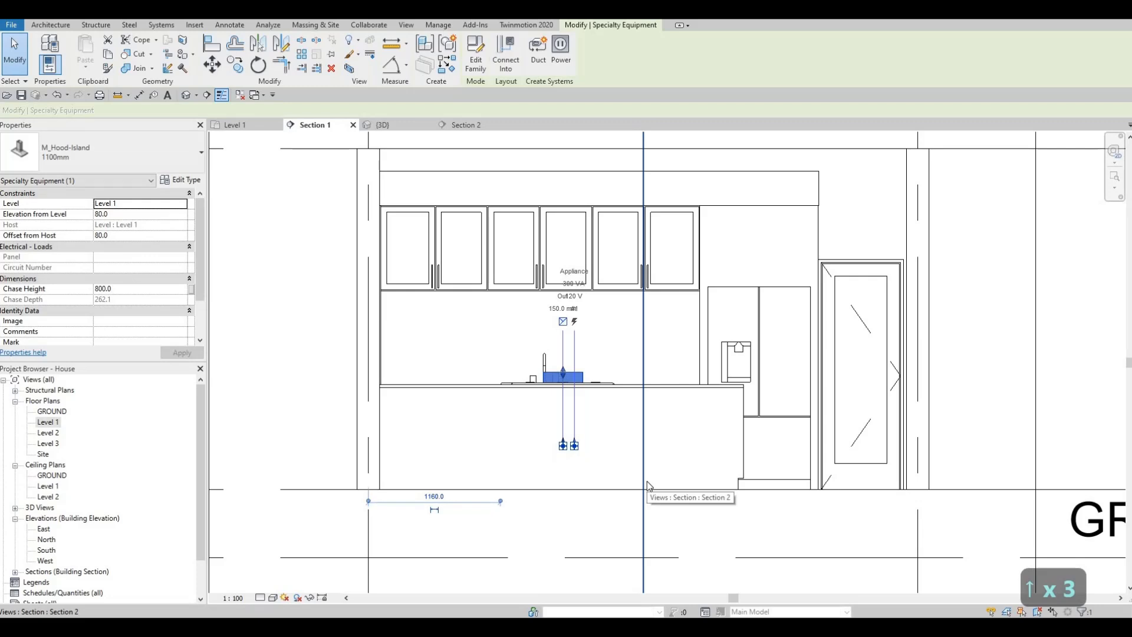
key(Up)
key(Up)
key(Up)
key(Up)
key(Up)
key(Up)
key(Up)
key(Up)
key(Up)
key(Up)
key(Up)
key(Up)
key(Up)
key(Up)
key(Up)
key(Up)
key(Up)
key(Up)
key(Up)
key(Up)
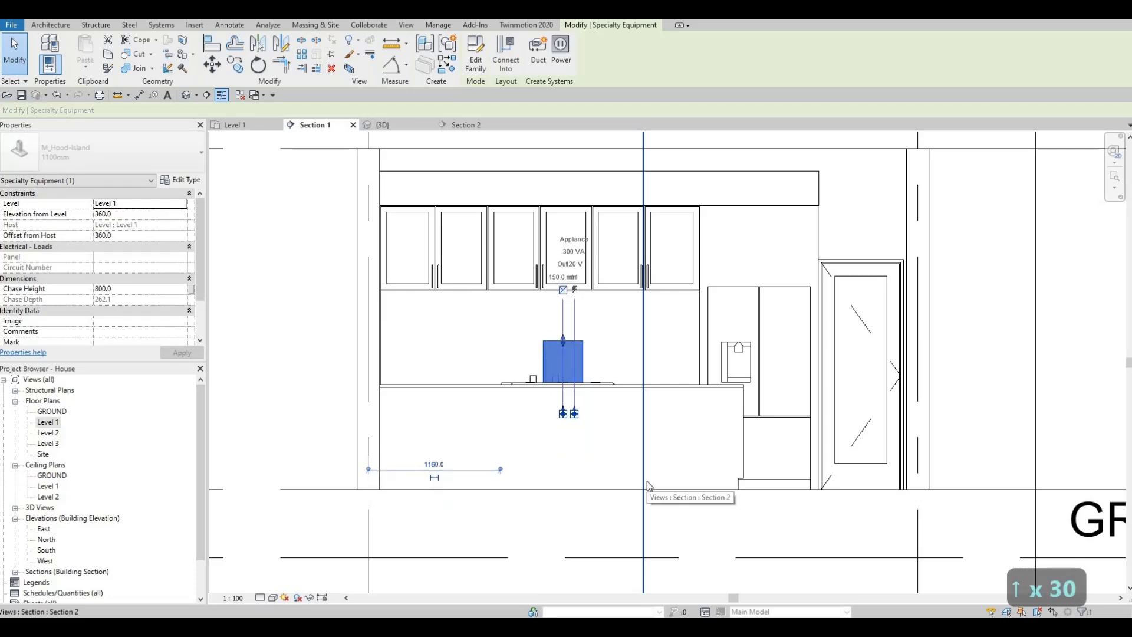
key(Up)
key(Up)
key(Up)
key(Up)
key(Up)
key(Up)
key(Up)
key(Up)
key(Up)
key(Up)
key(Up)
key(Up)
key(Up)
key(Up)
key(Up)
key(Up)
key(Up)
key(Up)
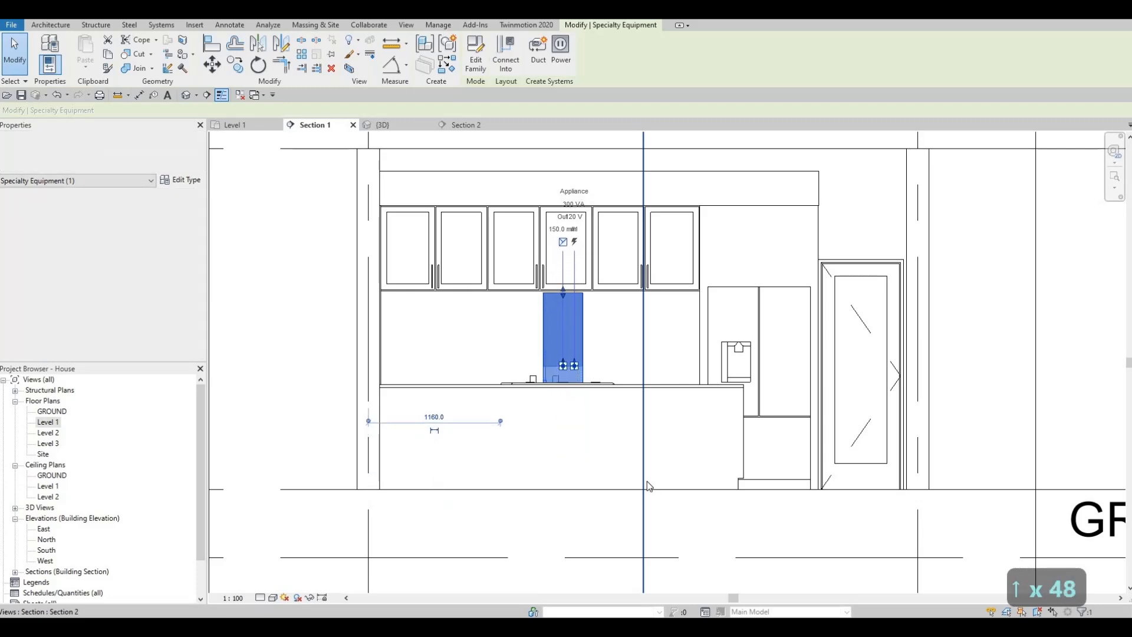
key(Up)
key(Up)
key(Up)
key(Up)
key(Up)
key(Up)
key(Up)
key(Up)
key(Up)
key(Up)
key(Up)
key(Up)
key(Up)
key(Up)
key(Up)
key(Up)
key(Up)
key(Up)
key(Up)
key(Up)
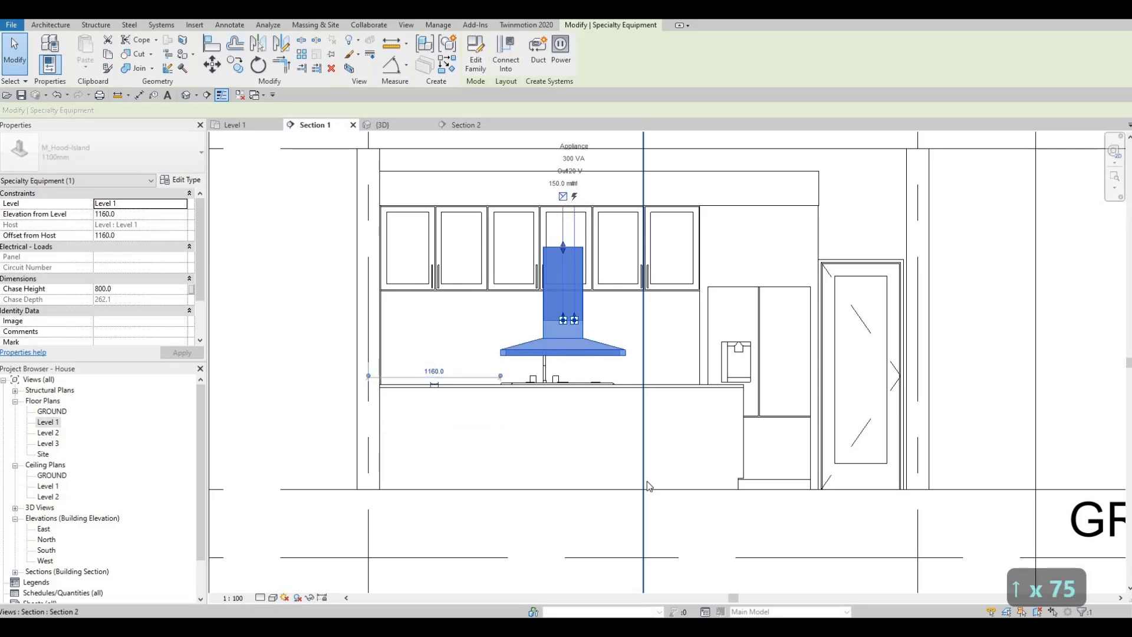
key(Up)
key(Up)
key(Up)
key(Up)
key(Up)
key(Up)
key(Up)
key(Up)
key(Up)
key(Up)
key(Up)
key(Up)
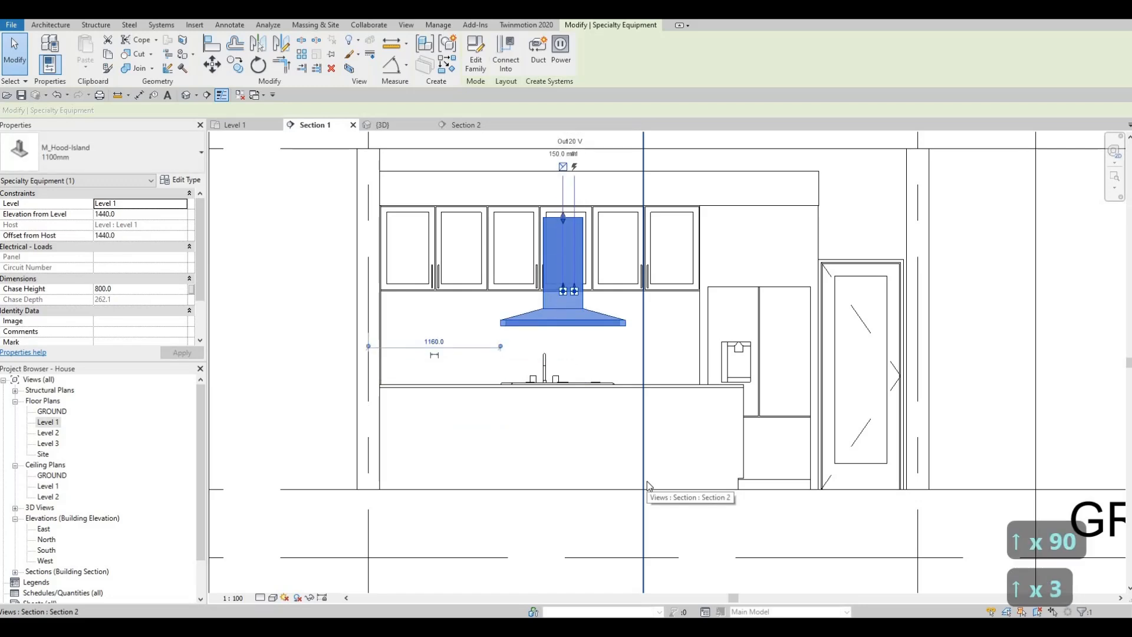
key(Up)
key(Up)
key(Up)
key(Up)
key(Up)
key(Up)
key(Up)
key(Up)
key(Up)
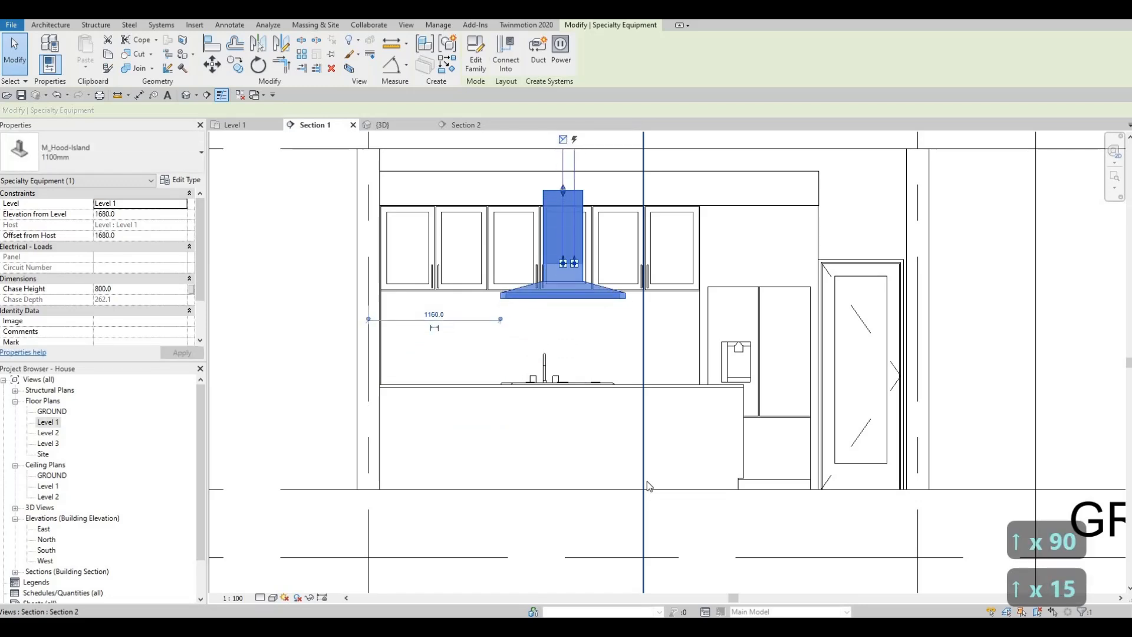
key(Up)
key(Up)
key(Up)
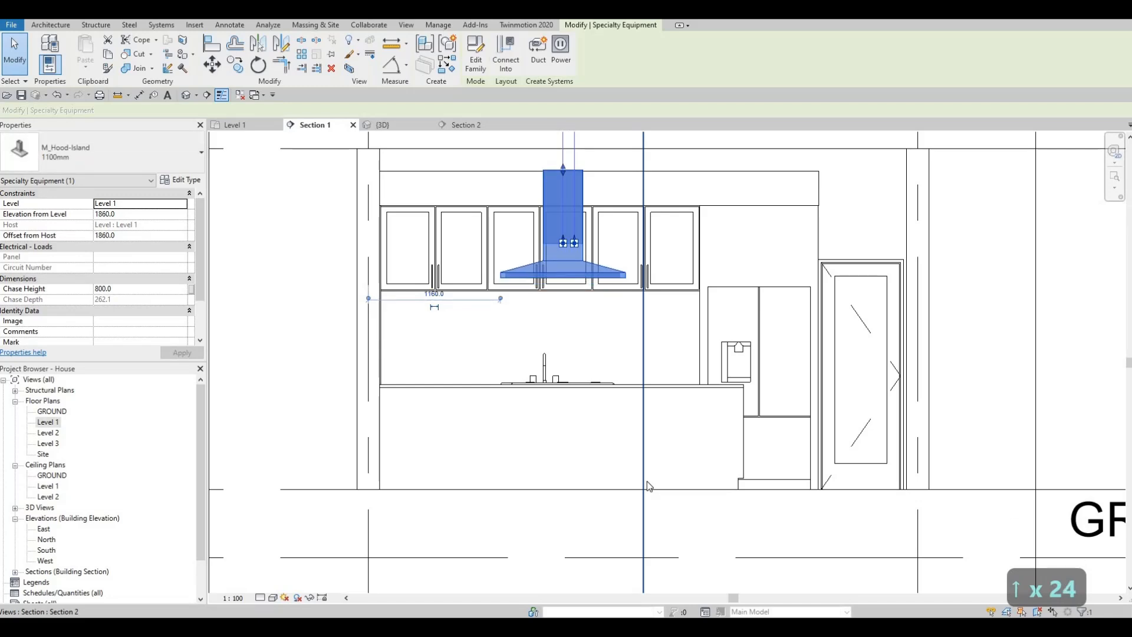
- Raise the M_Hood-Island vent hood in Section 1 to an elevation of 1880 from Level 1
key(Up)
key(Up)
key(Up)
key(Down)
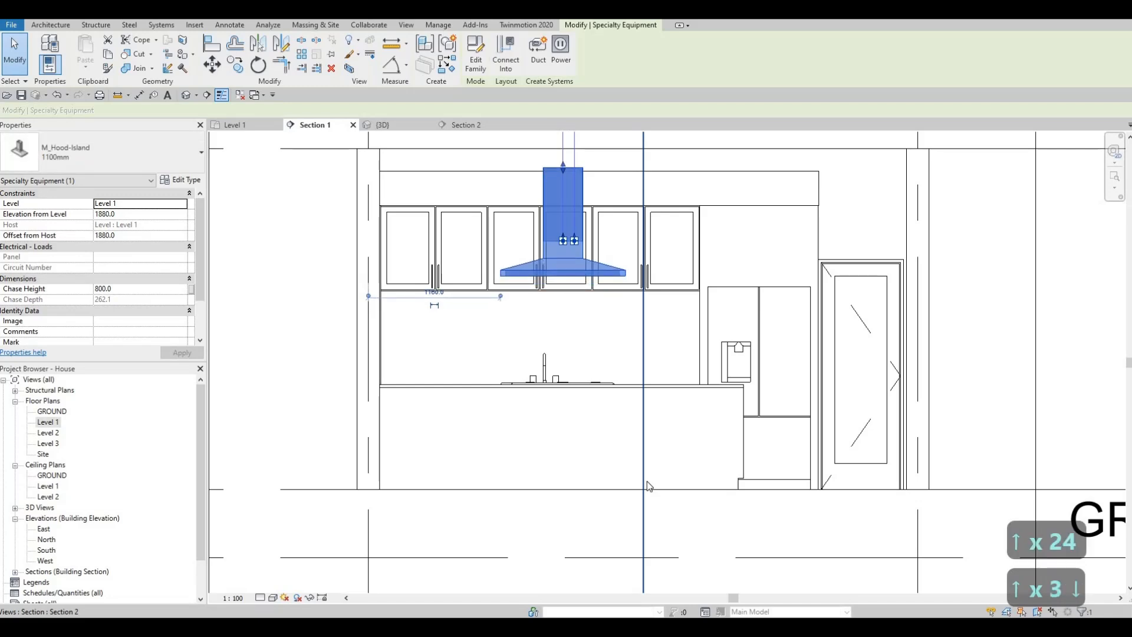
key(Escape)
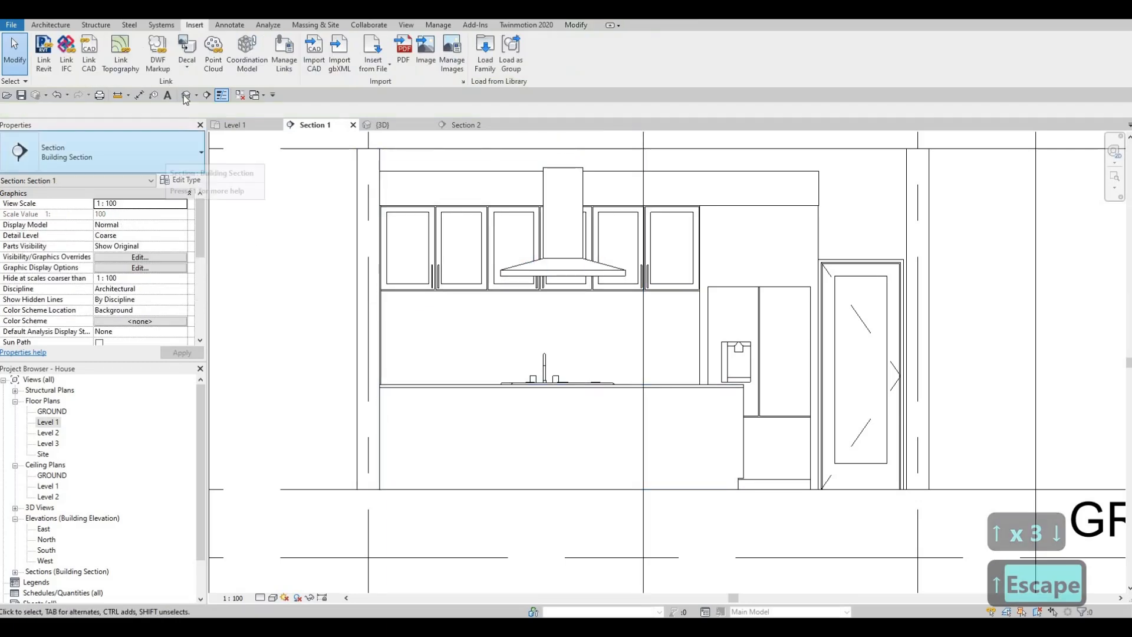
- Set the detail level of the 3D view to Fine, checking the gas cooktop on the kitchen island
click(382, 124)
shift+middle_drag(495, 334, 672, 342)
scroll(602, 300, up, 5)
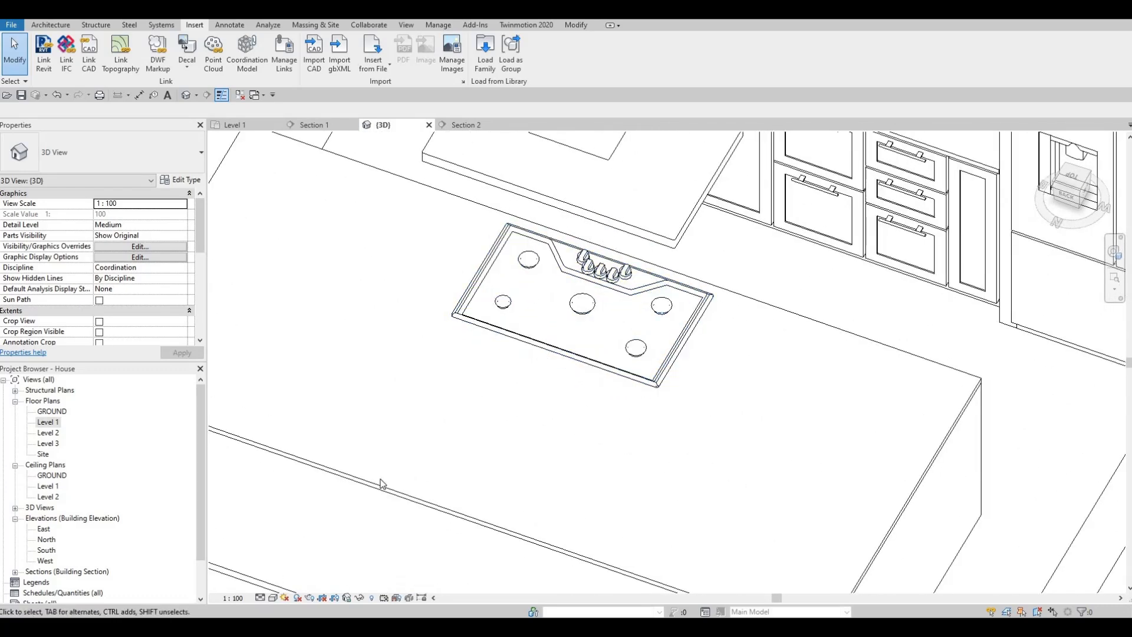
click(261, 597)
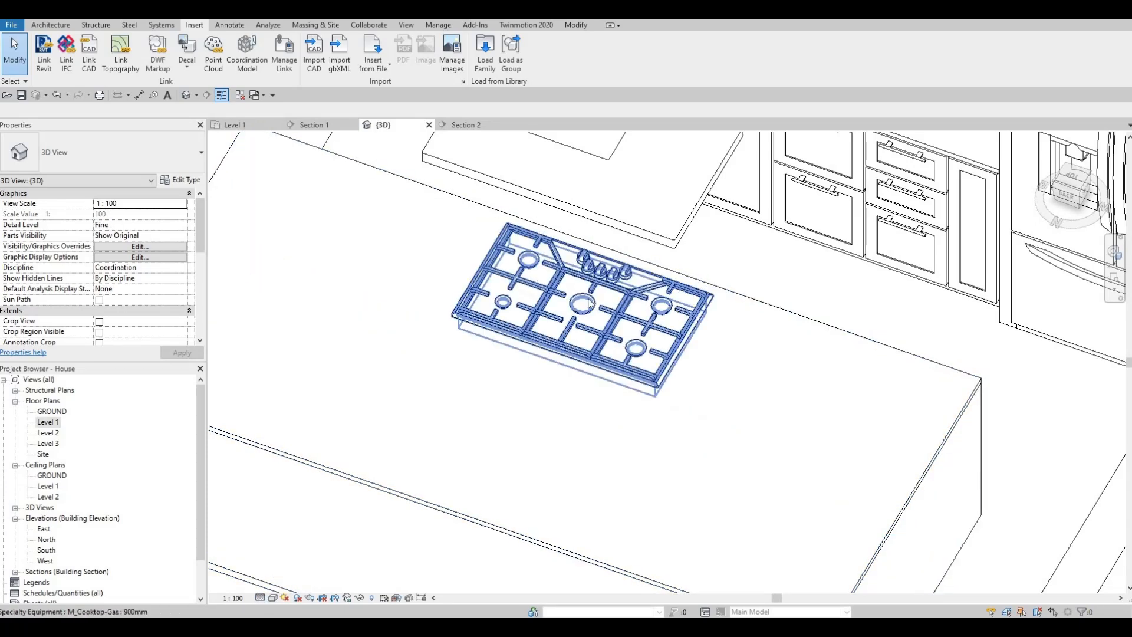
scroll(626, 304, down, 3)
scroll(554, 395, down, 2)
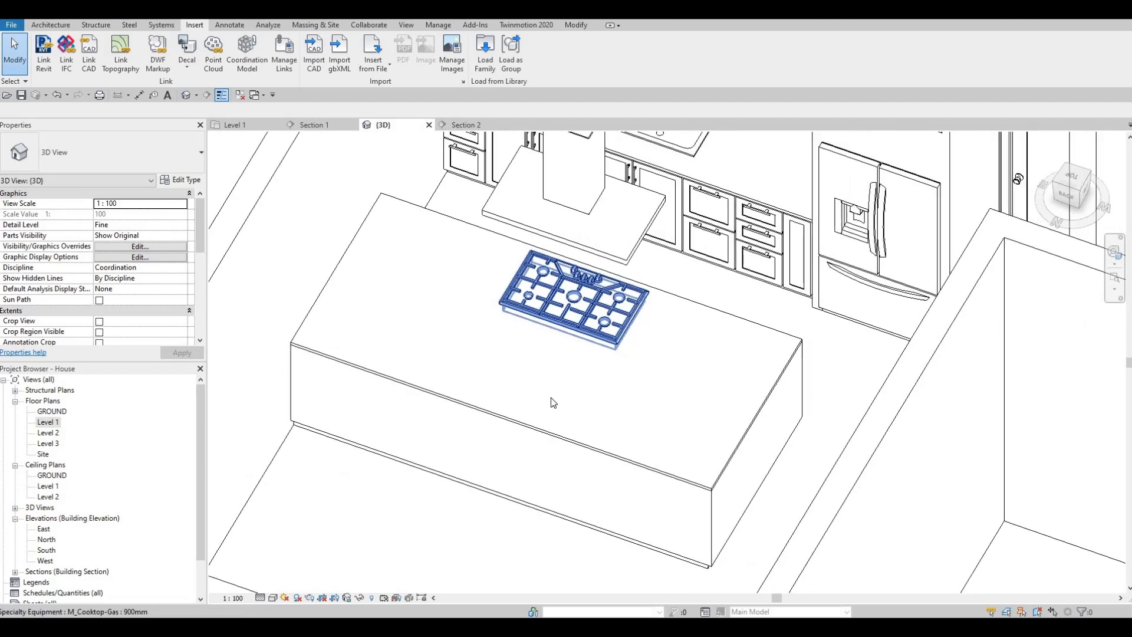
- Switch the 3D view's detail level to Medium and back to Fine to compare how the refrigerator is drawn
middle_drag(552, 398, 466, 394)
scroll(466, 394, down, 1)
scroll(593, 347, up, 3)
middle_drag(593, 347, 325, 567)
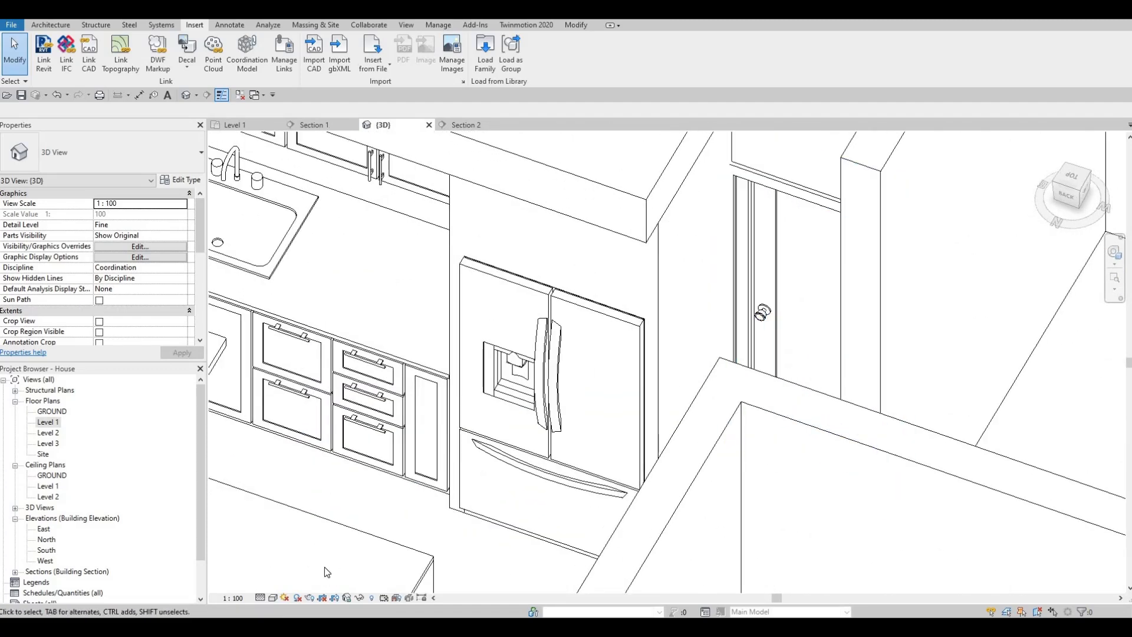
click(260, 598)
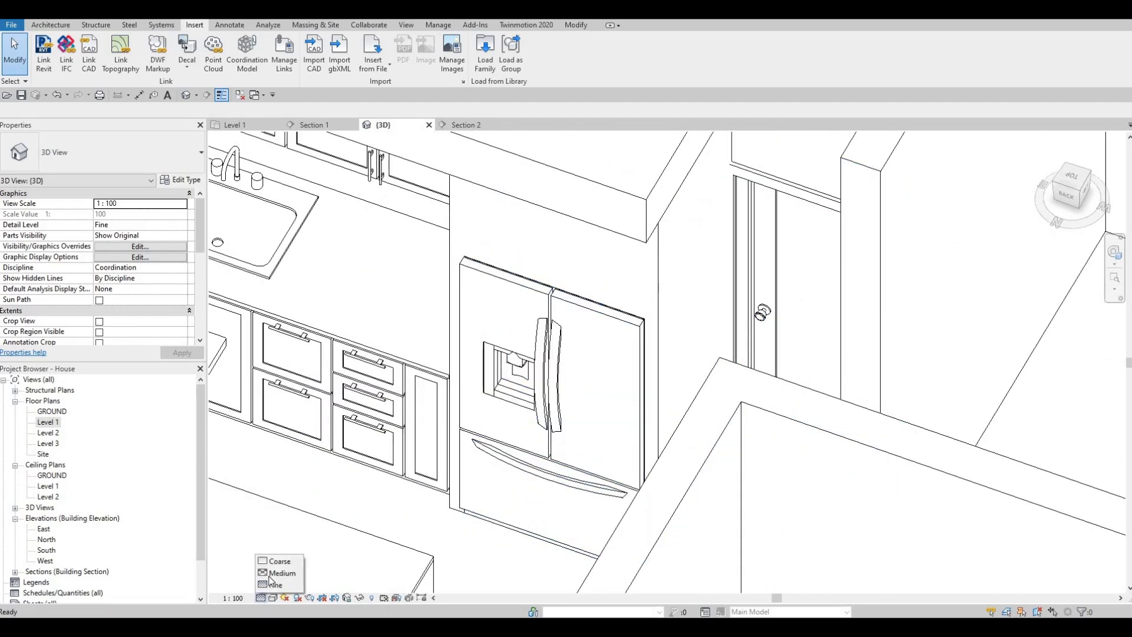
click(274, 573)
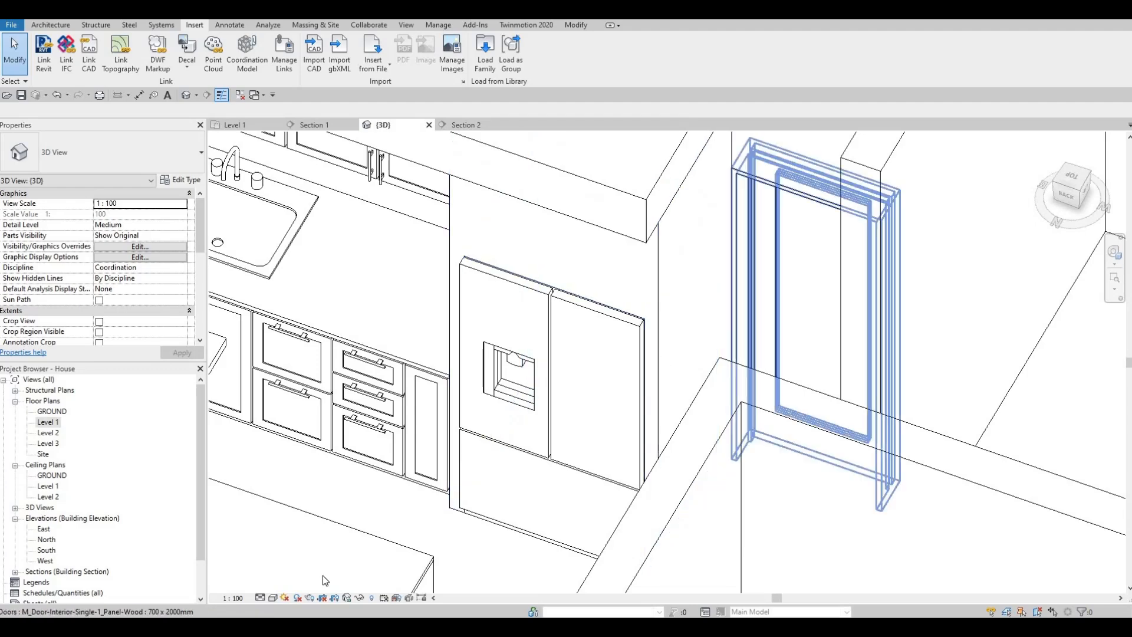
click(261, 597)
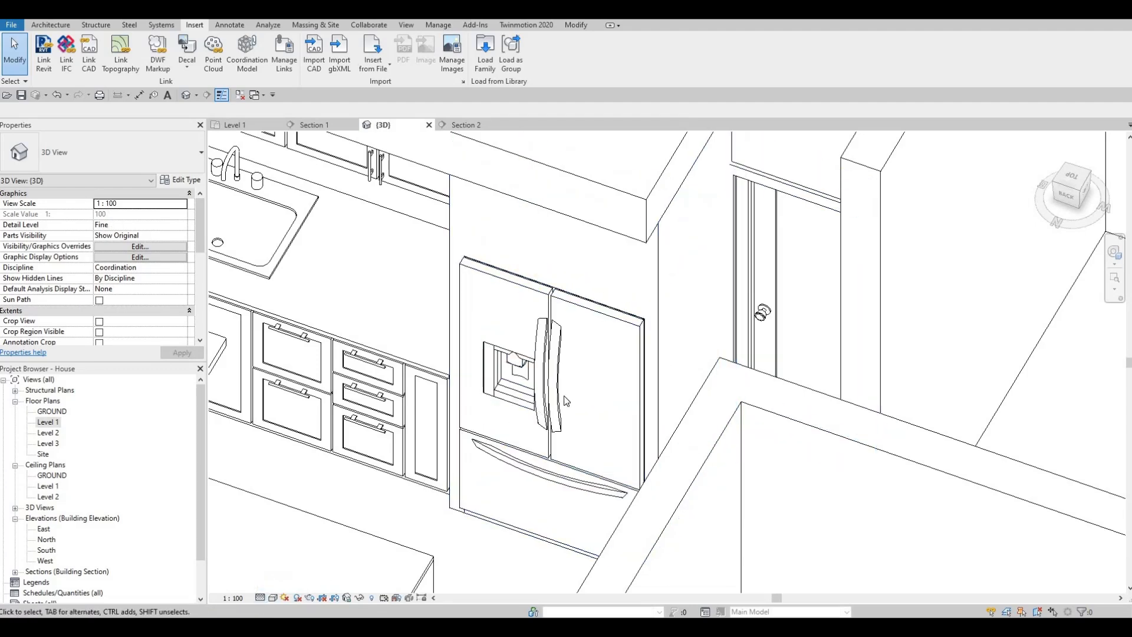
- Examine the island, cooktop, vent hood and refrigerator handles from several angles in the 3D view
middle_drag(596, 331, 677, 279)
scroll(661, 354, down, 1)
middle_drag(502, 291, 559, 444)
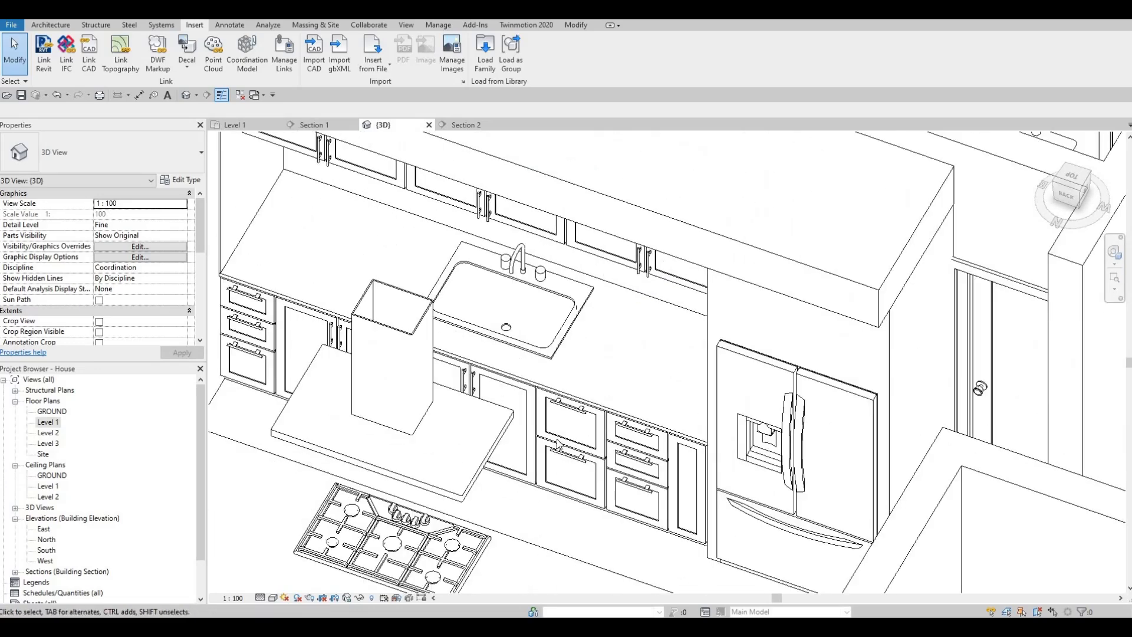
scroll(678, 218, down, 3)
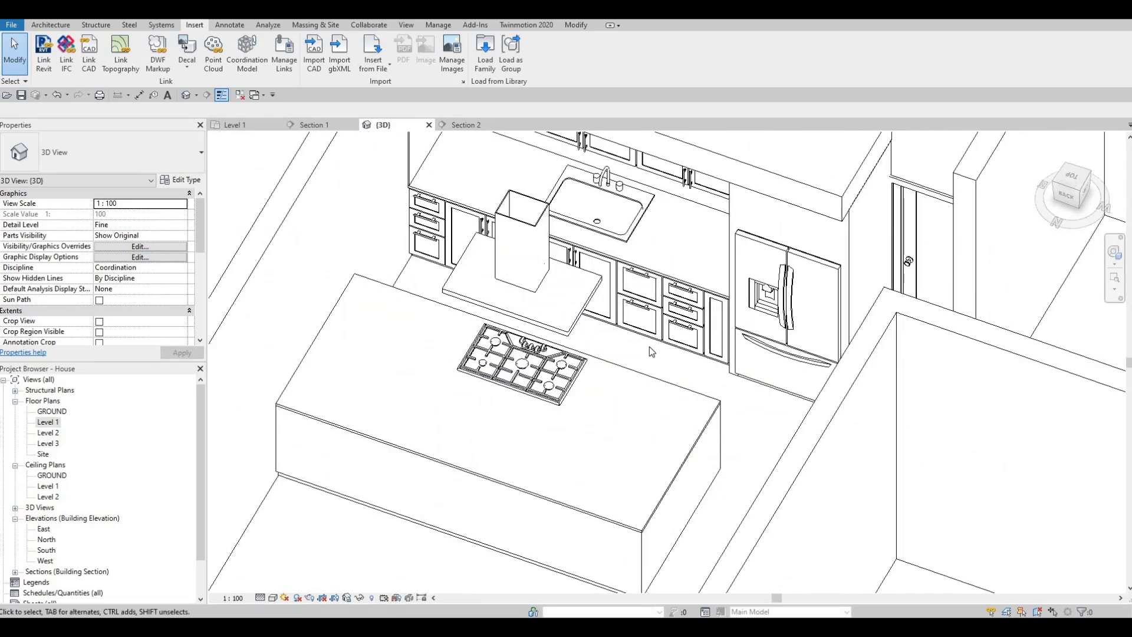
shift+middle_drag(634, 369, 784, 285)
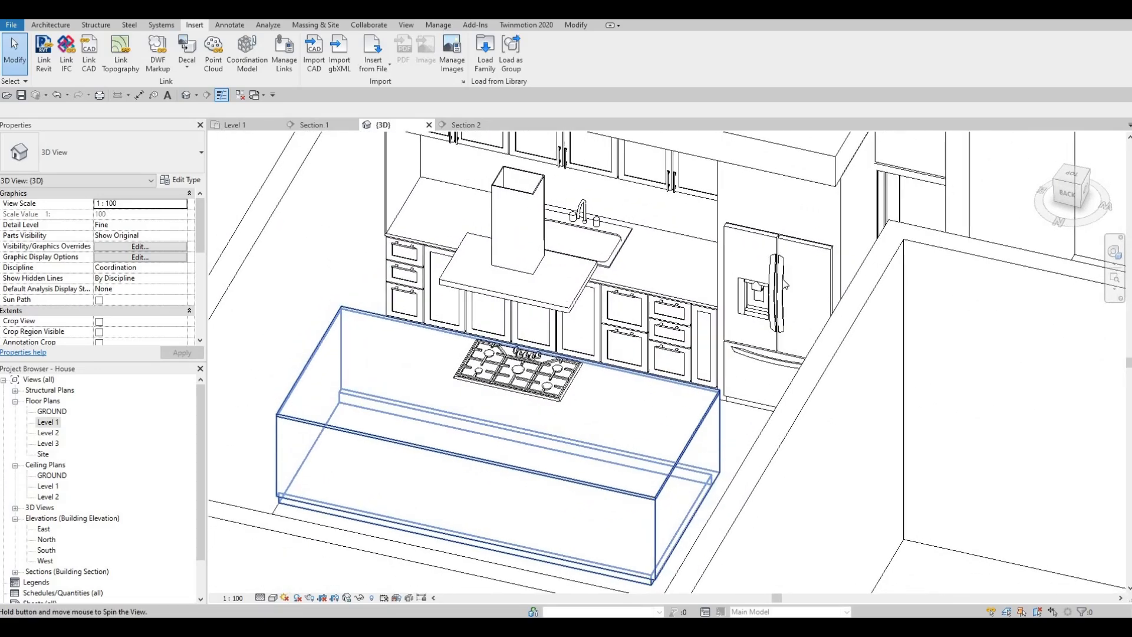
scroll(785, 285, up, 6)
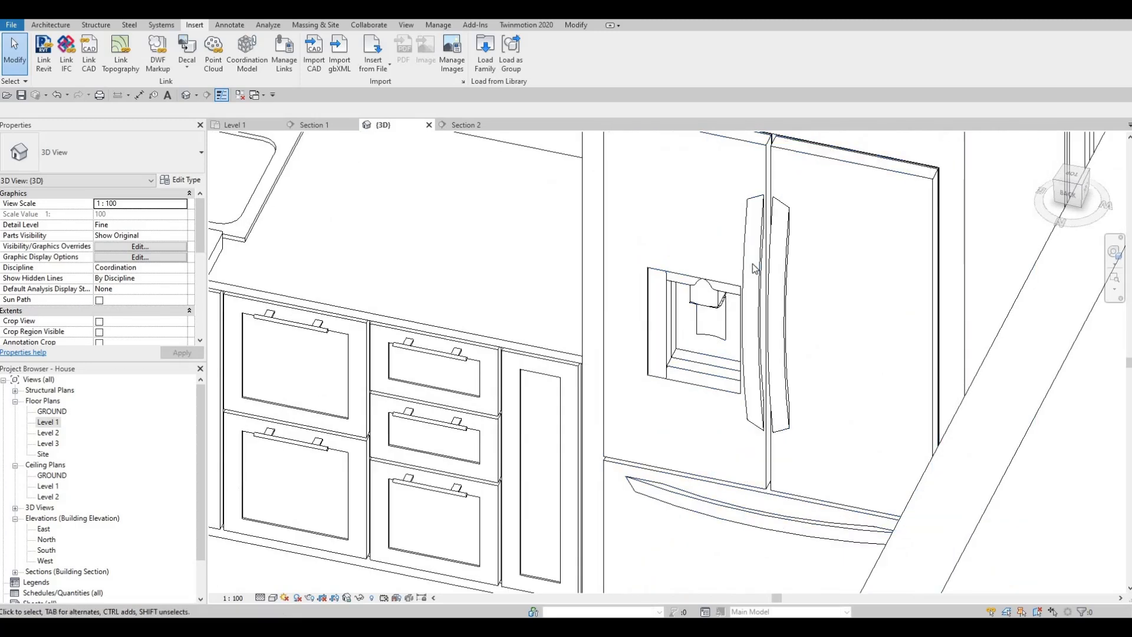
scroll(753, 269, down, 3)
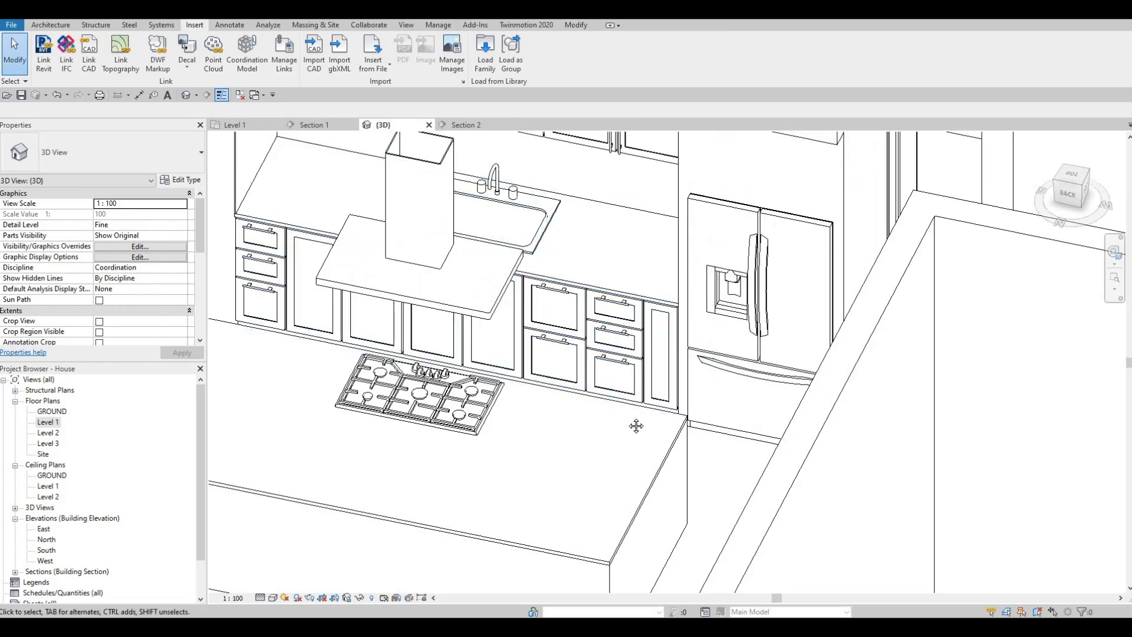
scroll(636, 425, down, 4)
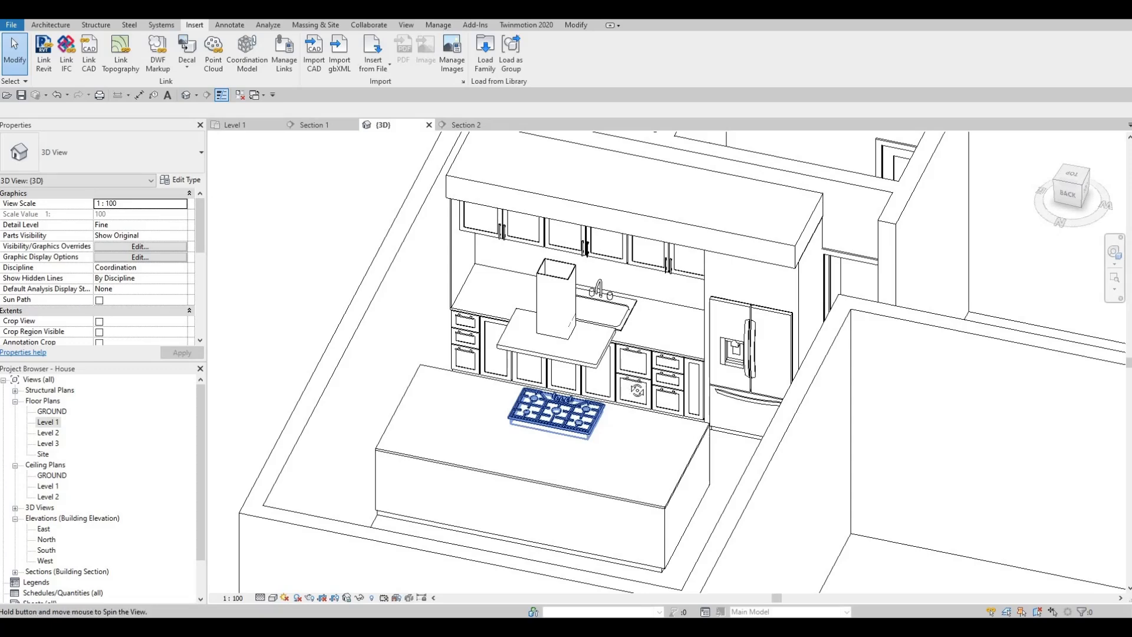
shift+middle_drag(637, 390, 461, 454)
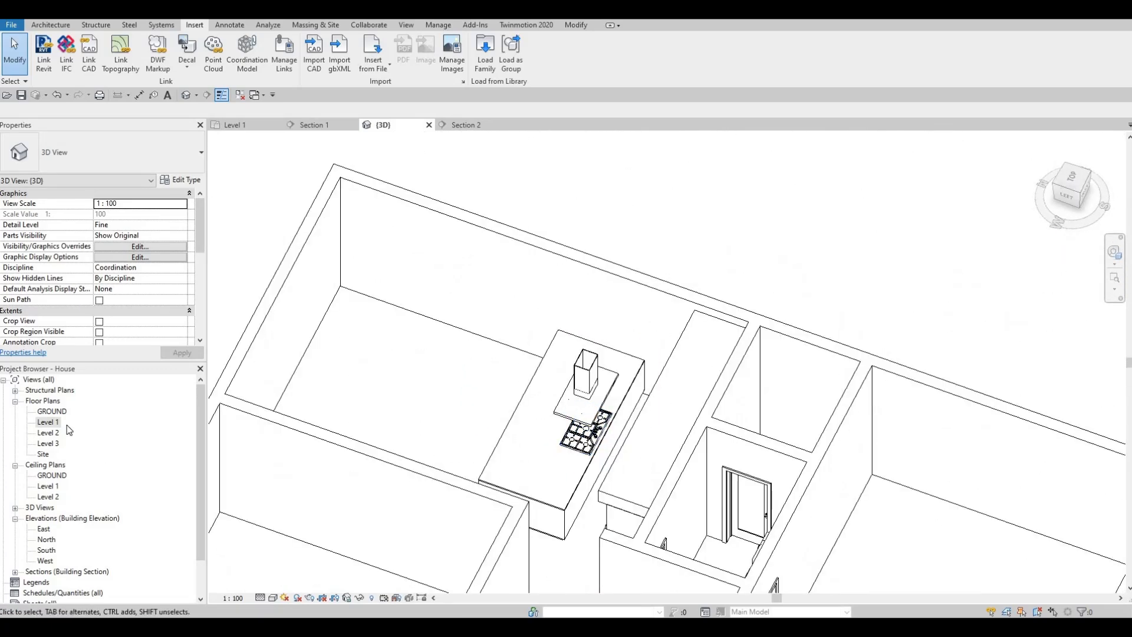
- Open the Level 1 floor plan at the open area between the kitchen island and the upper exterior wall
click(122, 413)
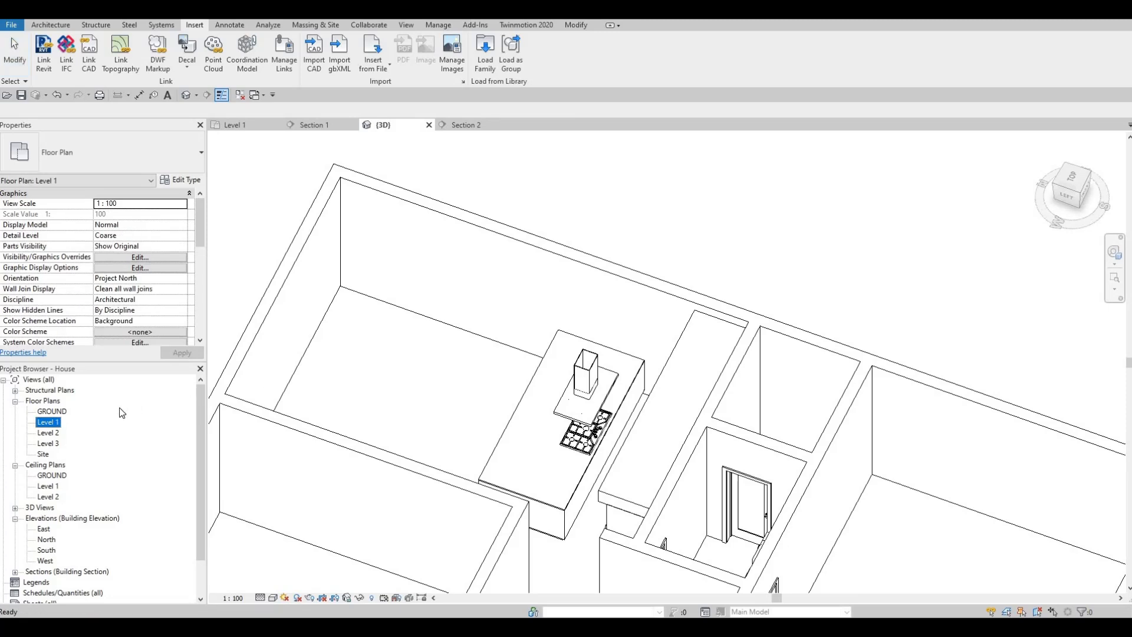
double_click(40, 423)
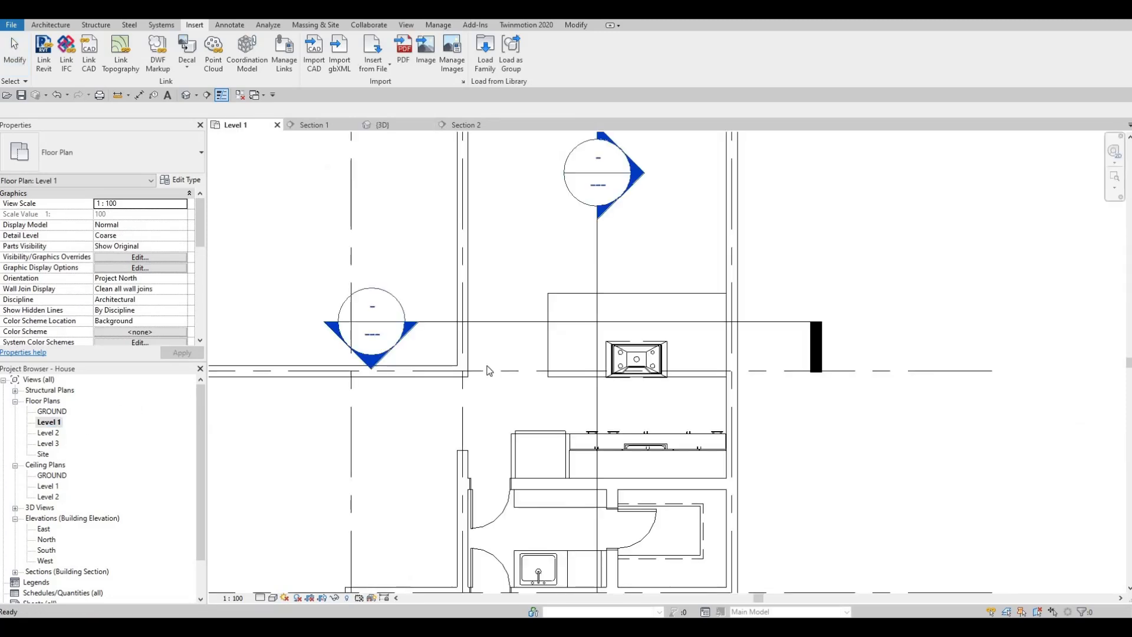
scroll(544, 277, down, 3)
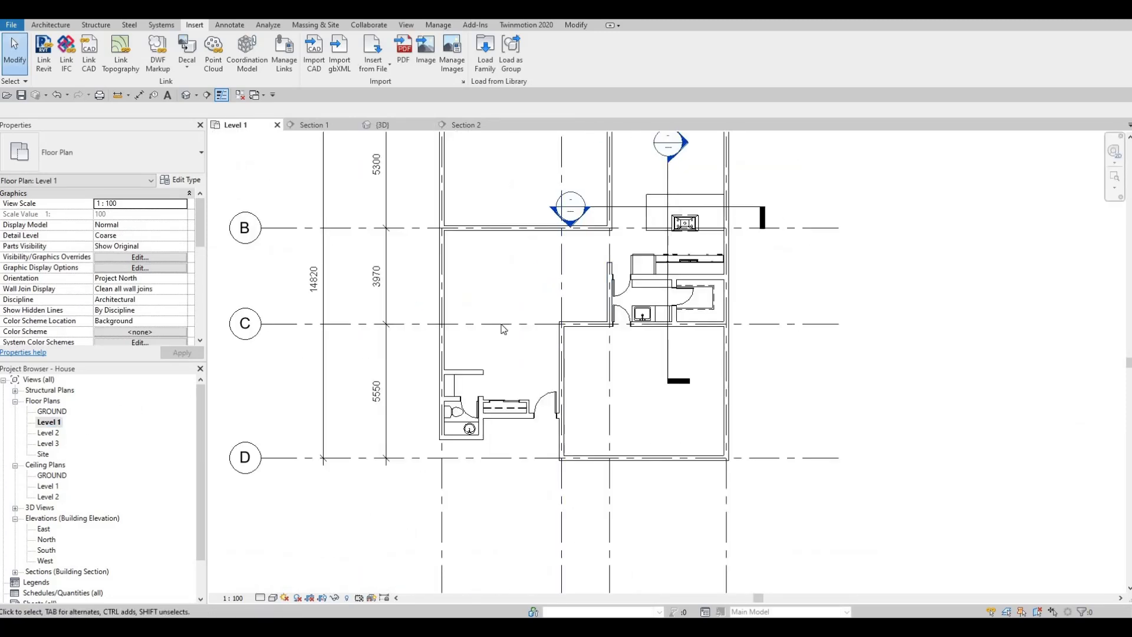
middle_drag(581, 397, 519, 537)
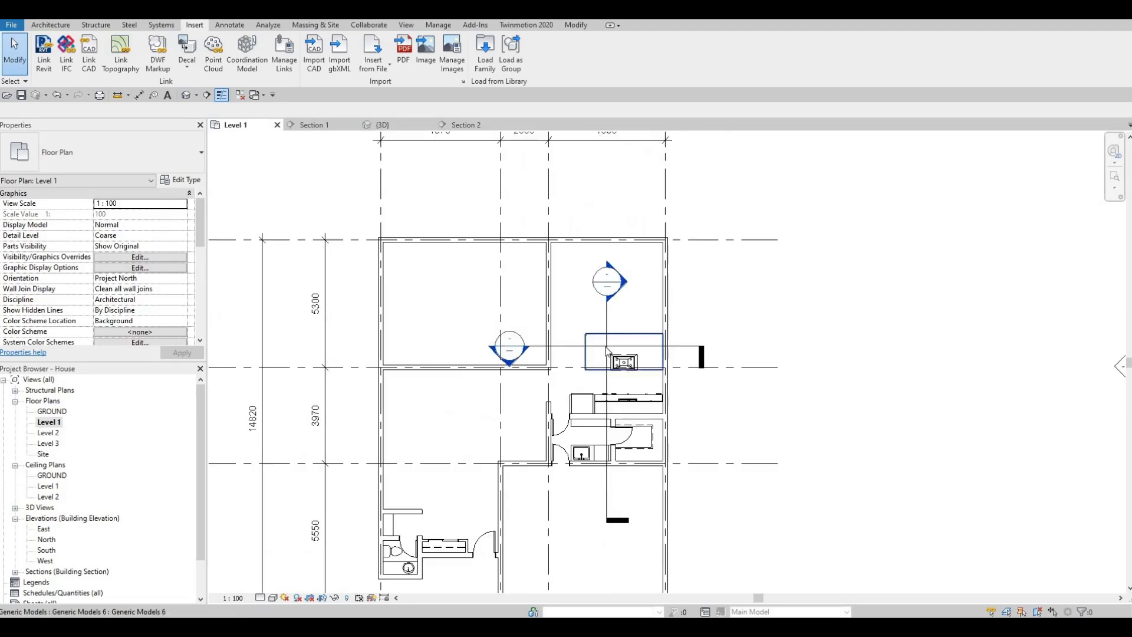
middle_drag(613, 283, 598, 322)
scroll(597, 321, up, 2)
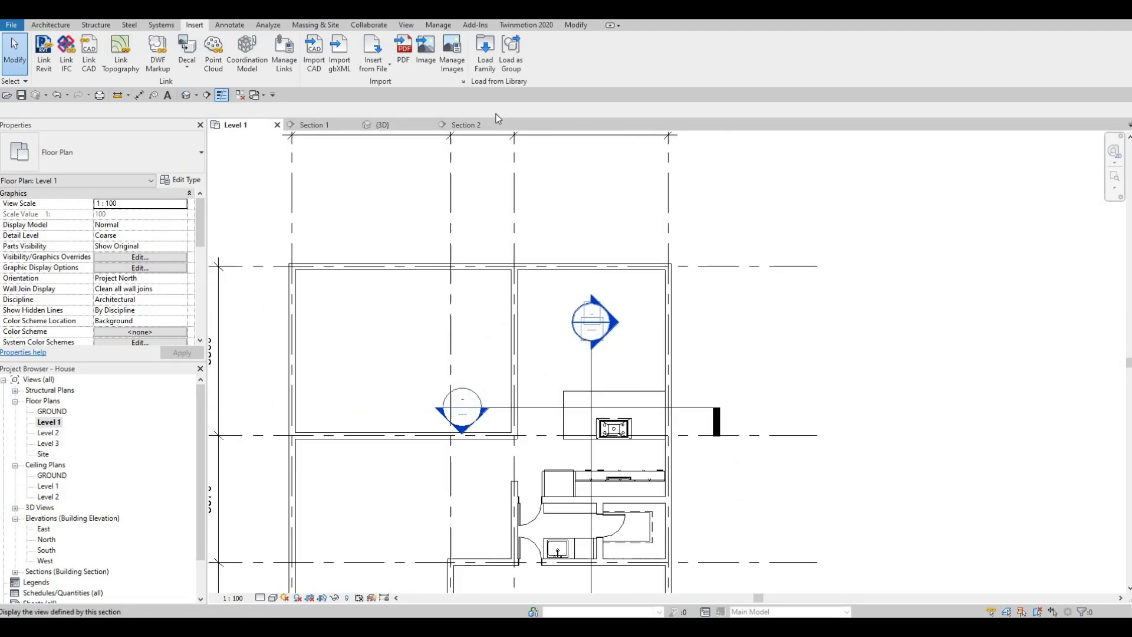
- Start loading a family and go to the Tables folder under Furniture in the Canada library
click(484, 56)
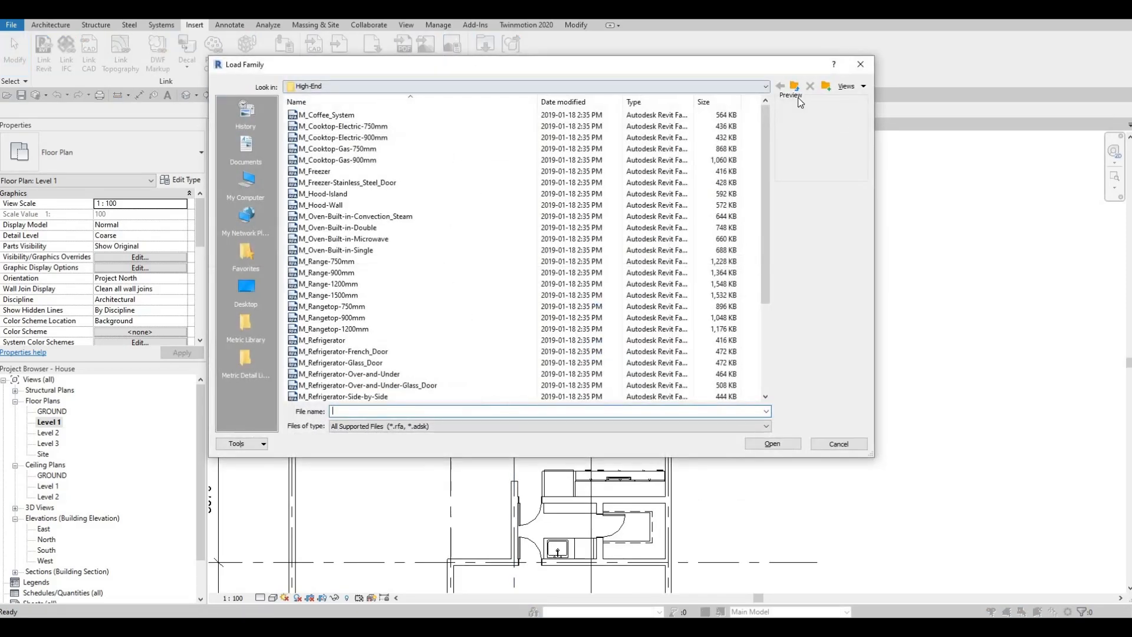
click(794, 88)
click(794, 87)
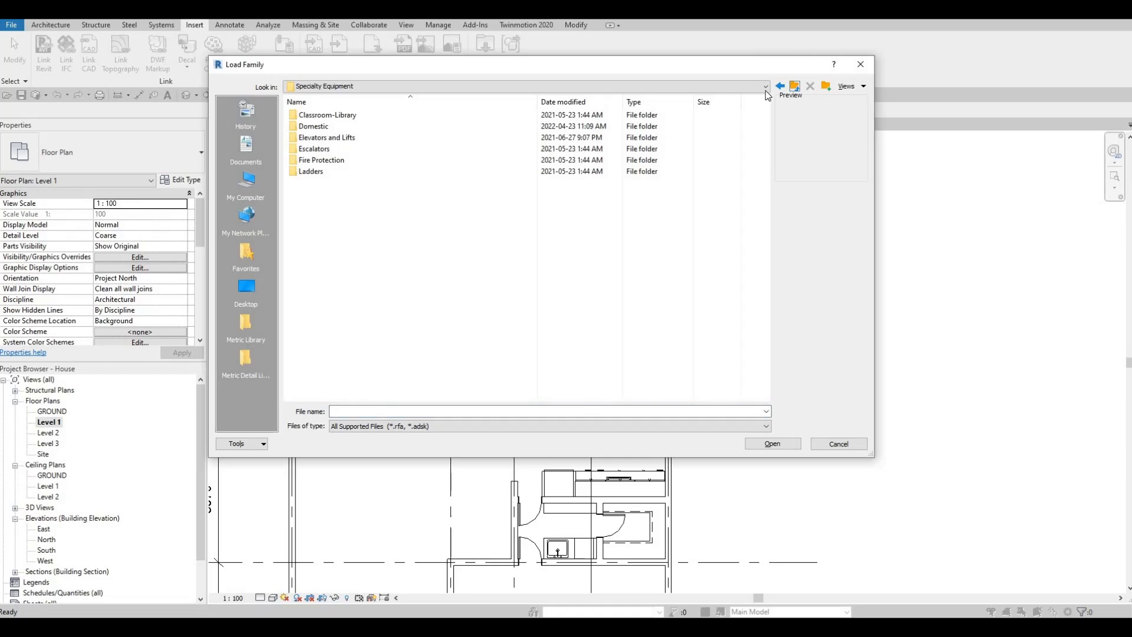
click(794, 88)
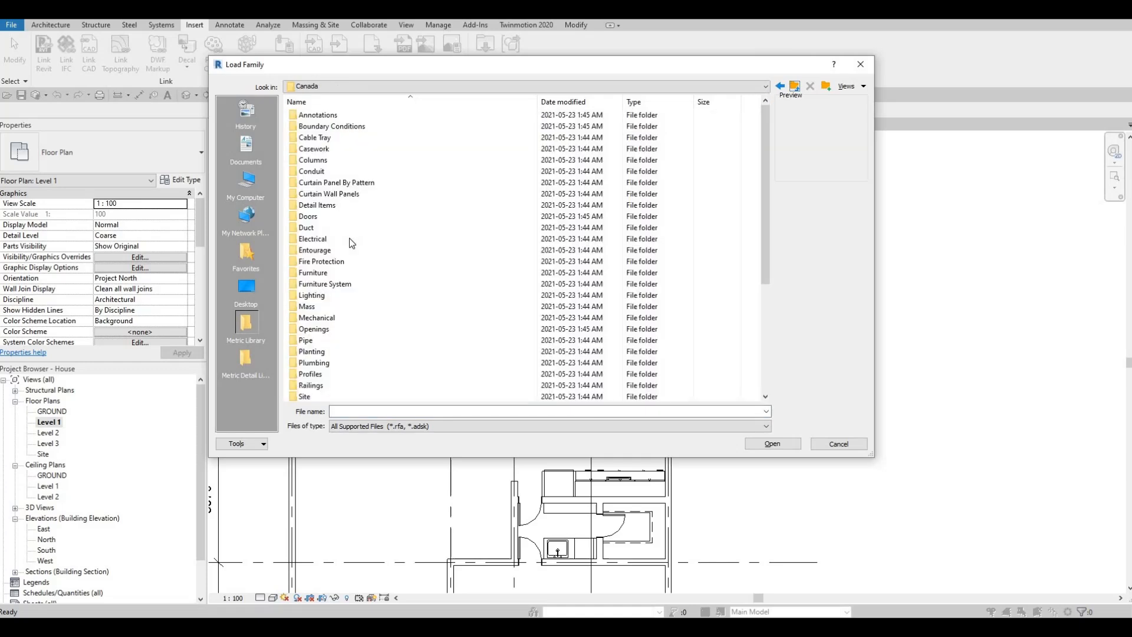
double_click(316, 275)
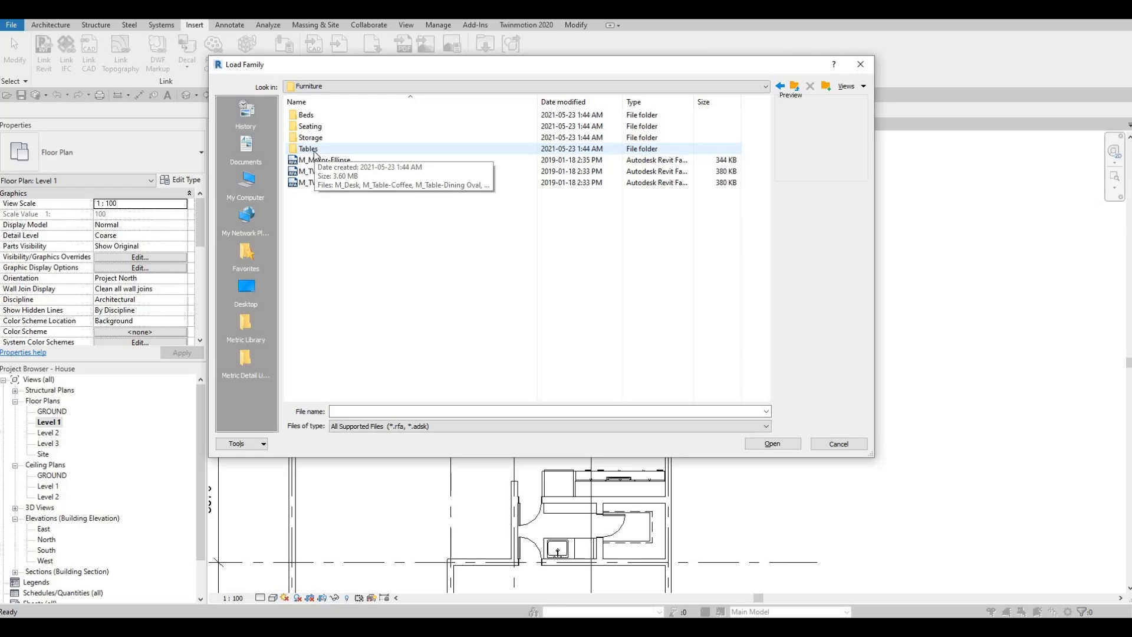
double_click(315, 151)
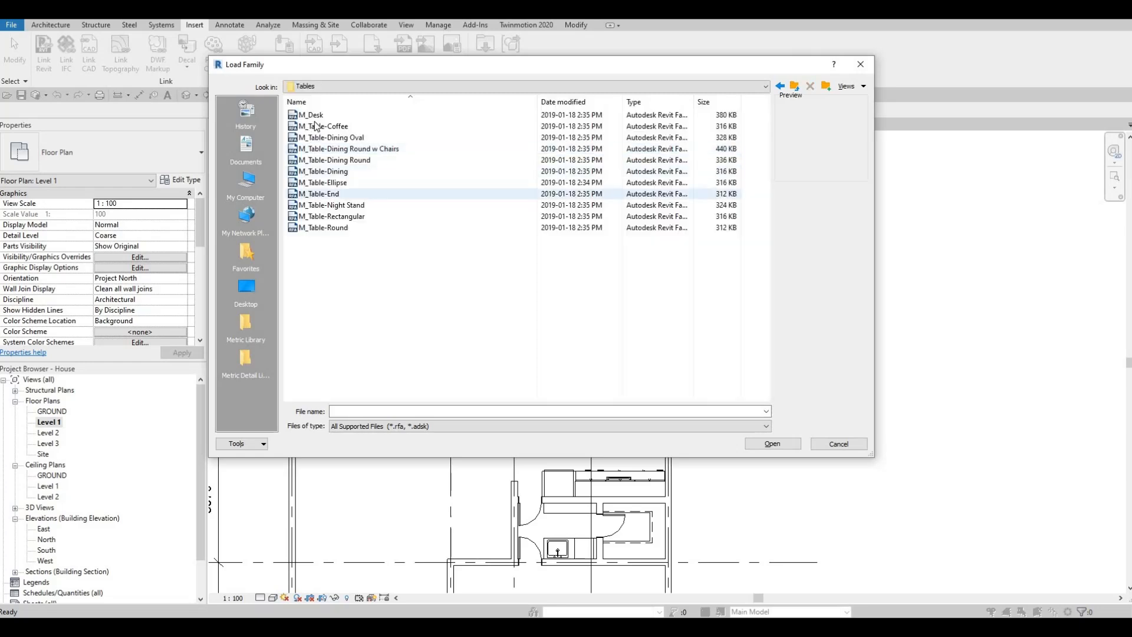
- Compare the table family previews and load the M_Table-Dining family into the project
click(318, 126)
click(317, 101)
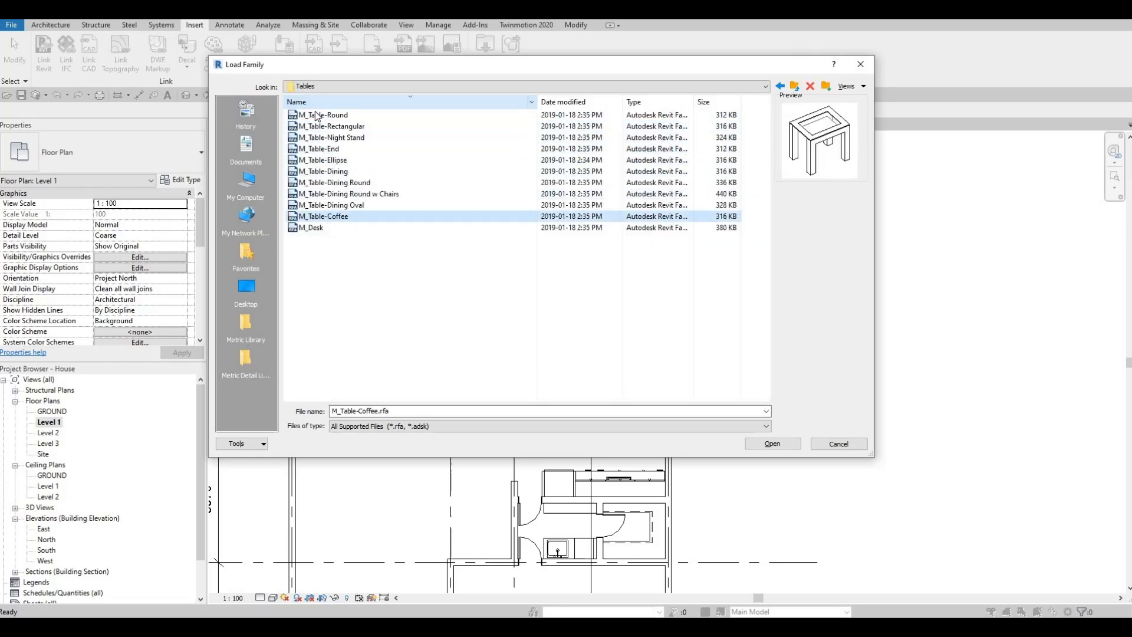
click(318, 102)
click(314, 116)
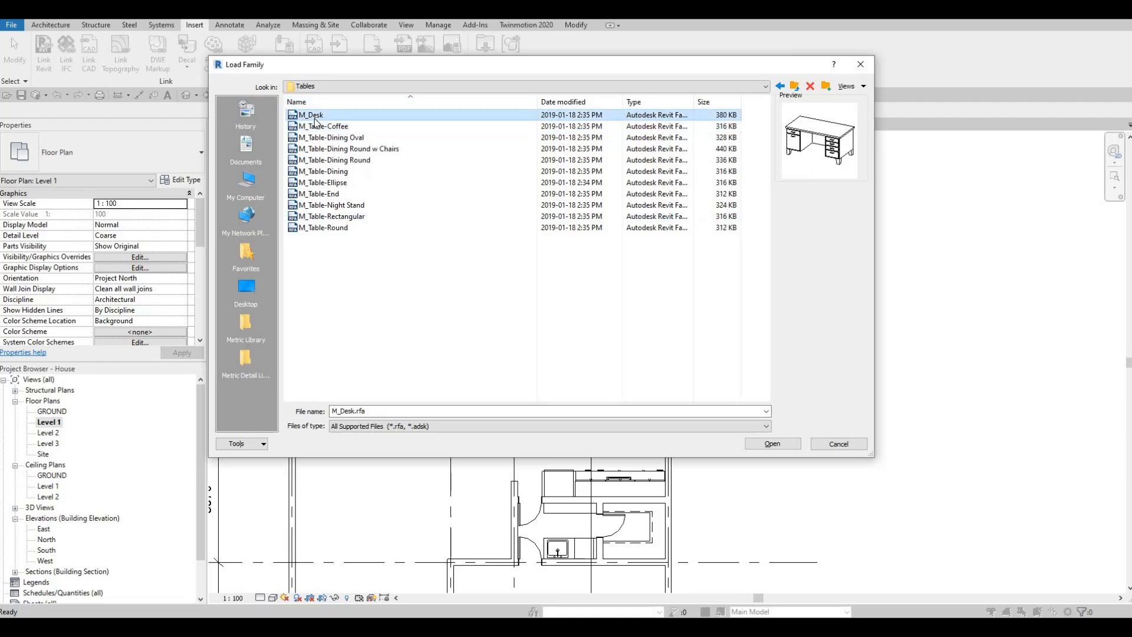
key(Down)
key(Down)
key(Down)
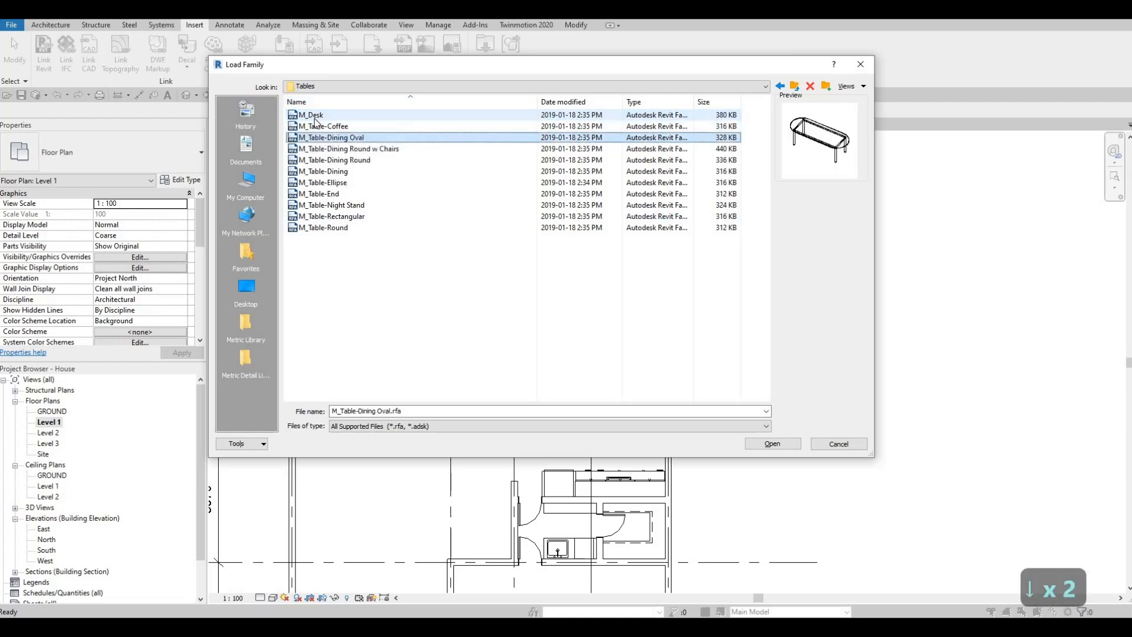
key(Down)
key(Down)
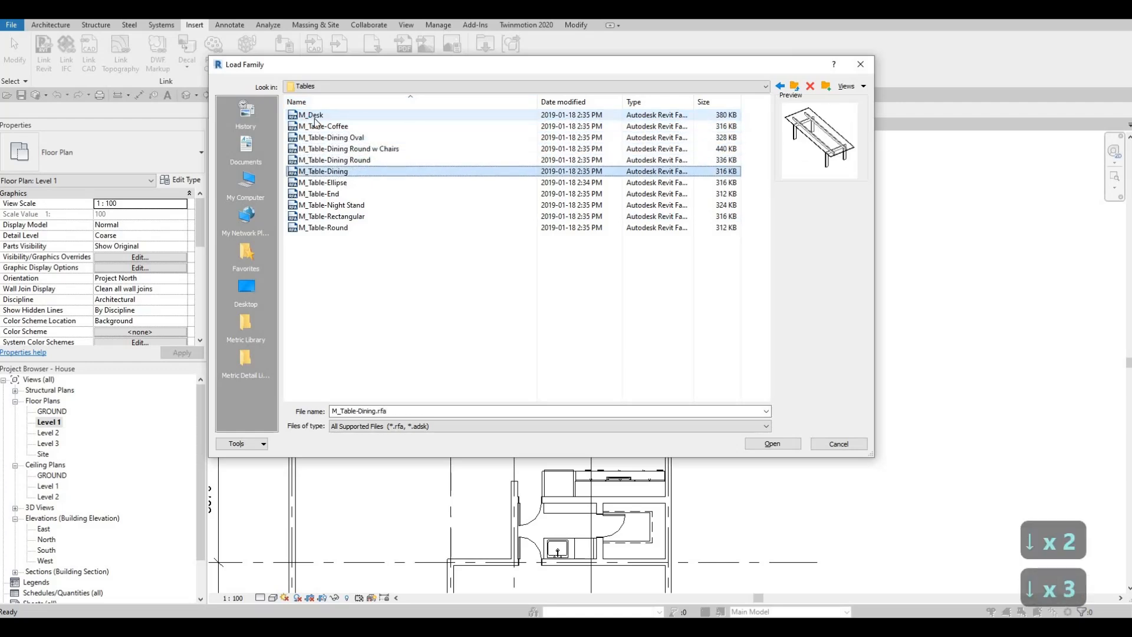
click(771, 444)
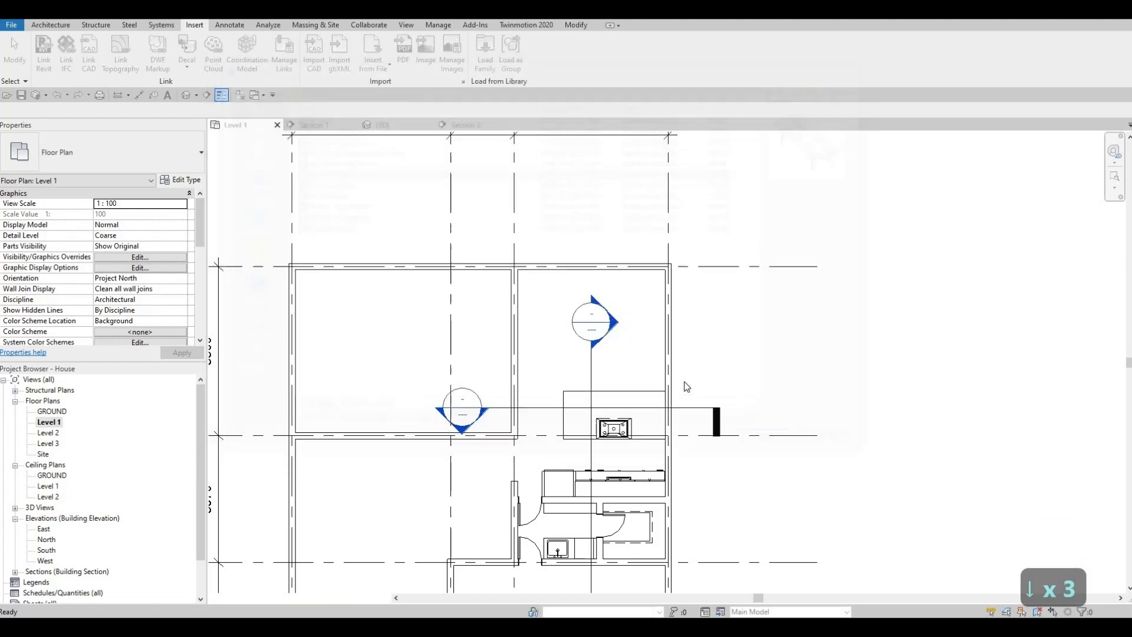
- Place an M_Table-Dining 0762 x 2134mm horizontally above the kitchen island, centred about 1400 mm from the right-hand wall and 1500 mm from the upper wall
key(c)
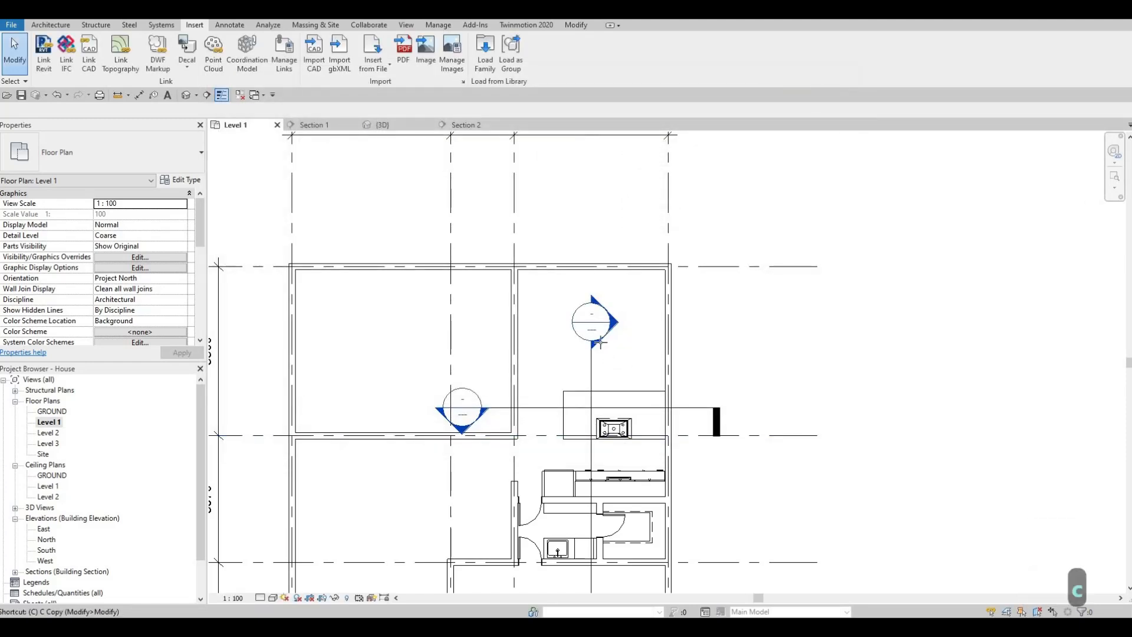
key(m)
scroll(598, 324, up, 3)
scroll(604, 302, up, 1)
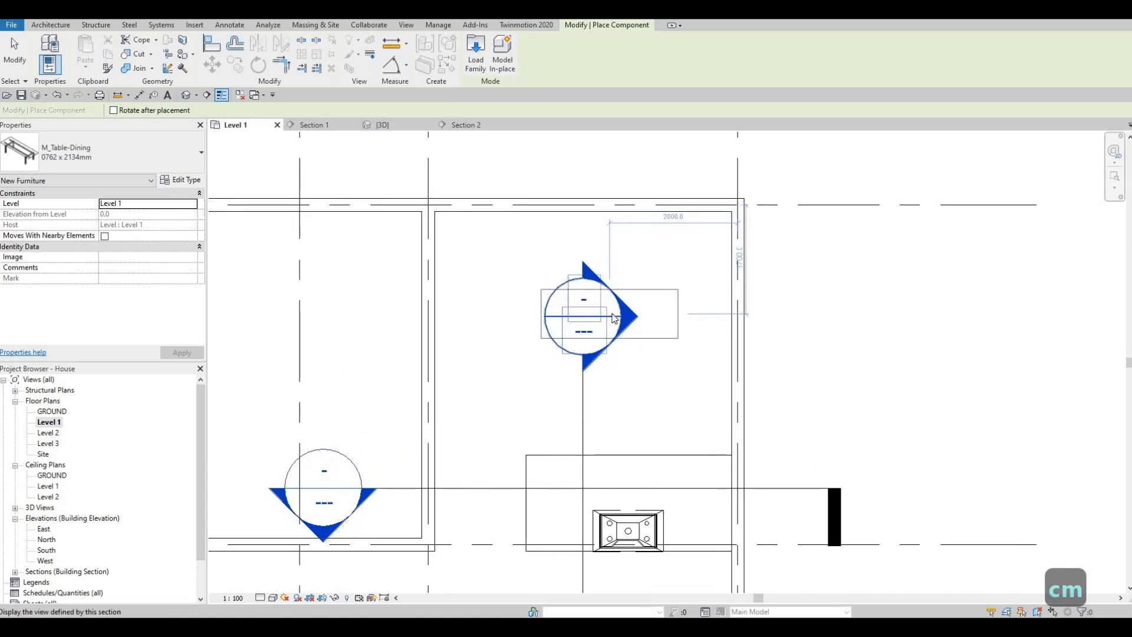
scroll(613, 320, down, 5)
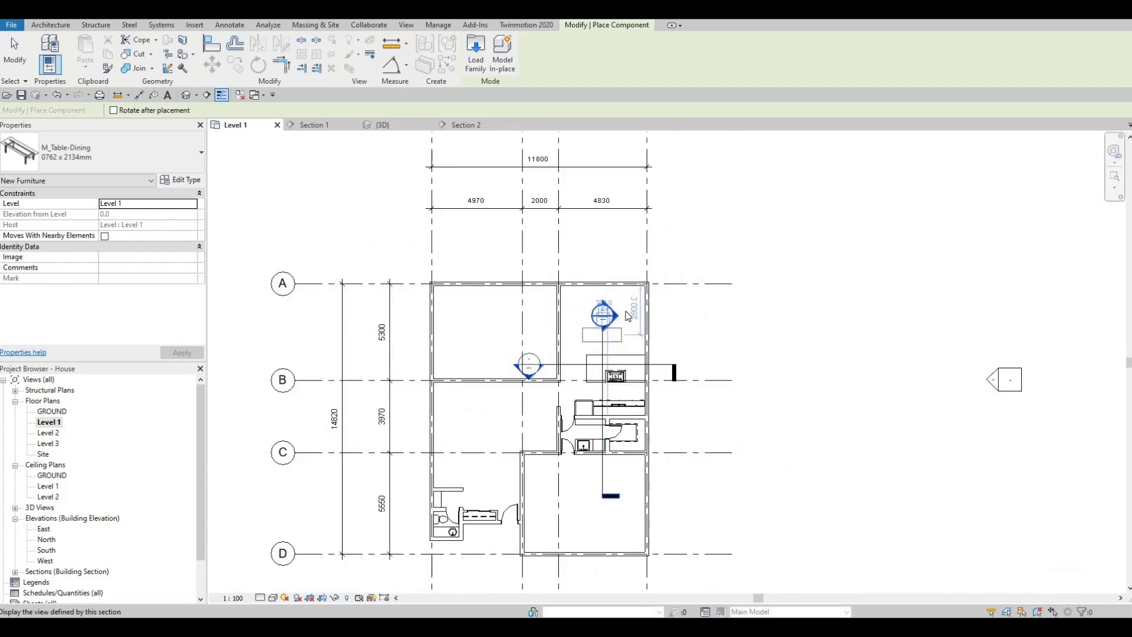
scroll(617, 336, up, 2)
scroll(618, 336, up, 4)
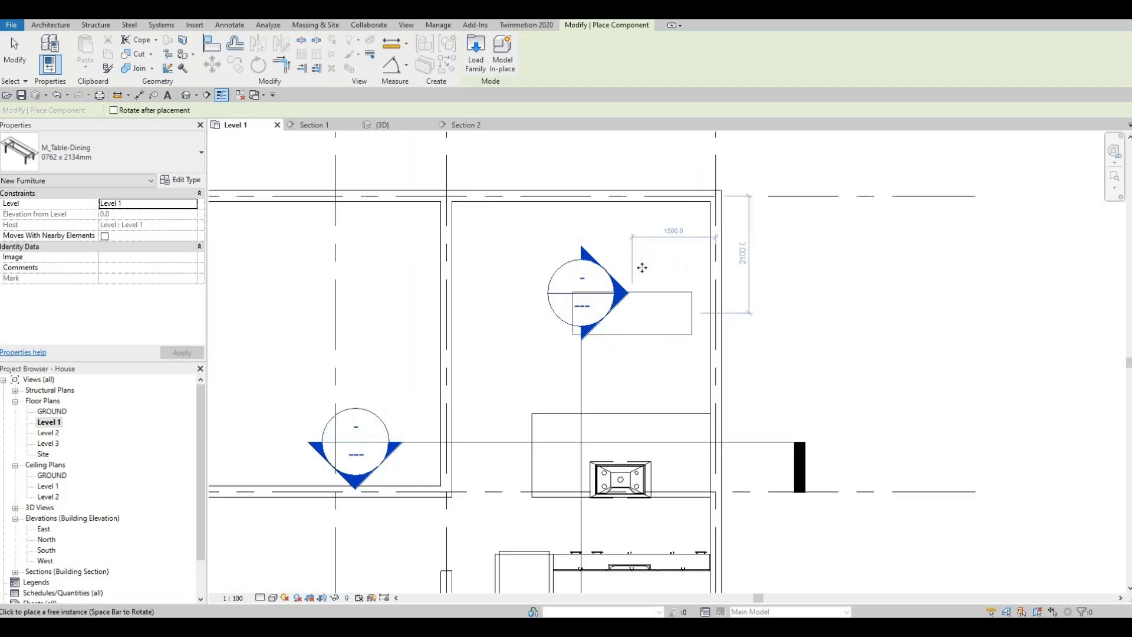
key(Escape)
key(Escape)
key(Escape)
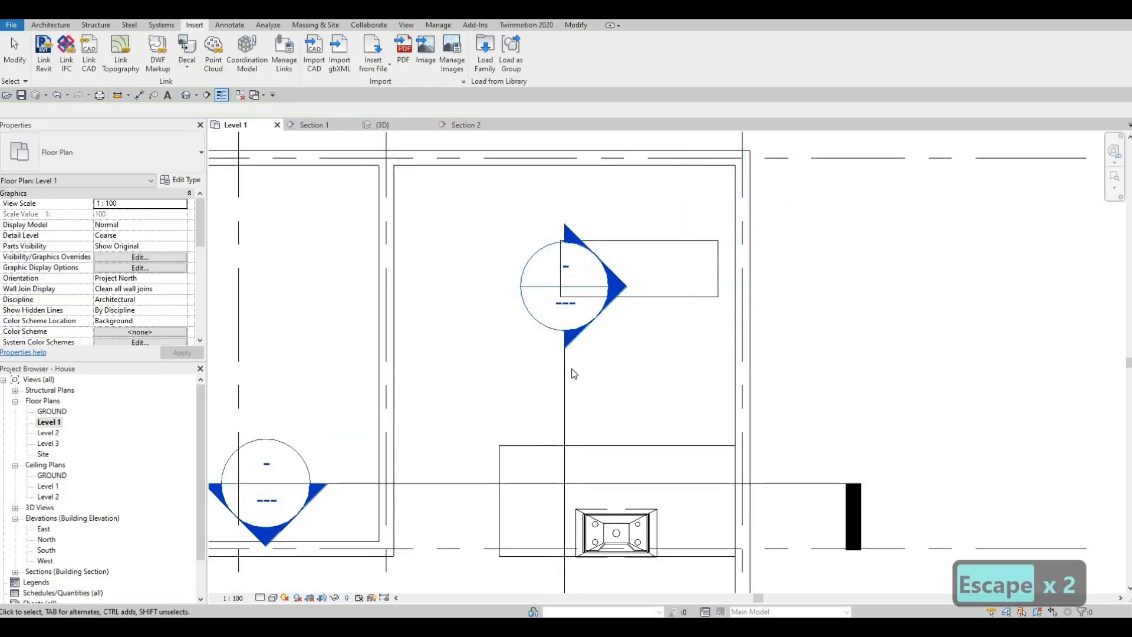
- Delete the Section 2 and Section 1 markers and their views from the Level 1 plan
click(565, 356)
scroll(596, 296, down, 3)
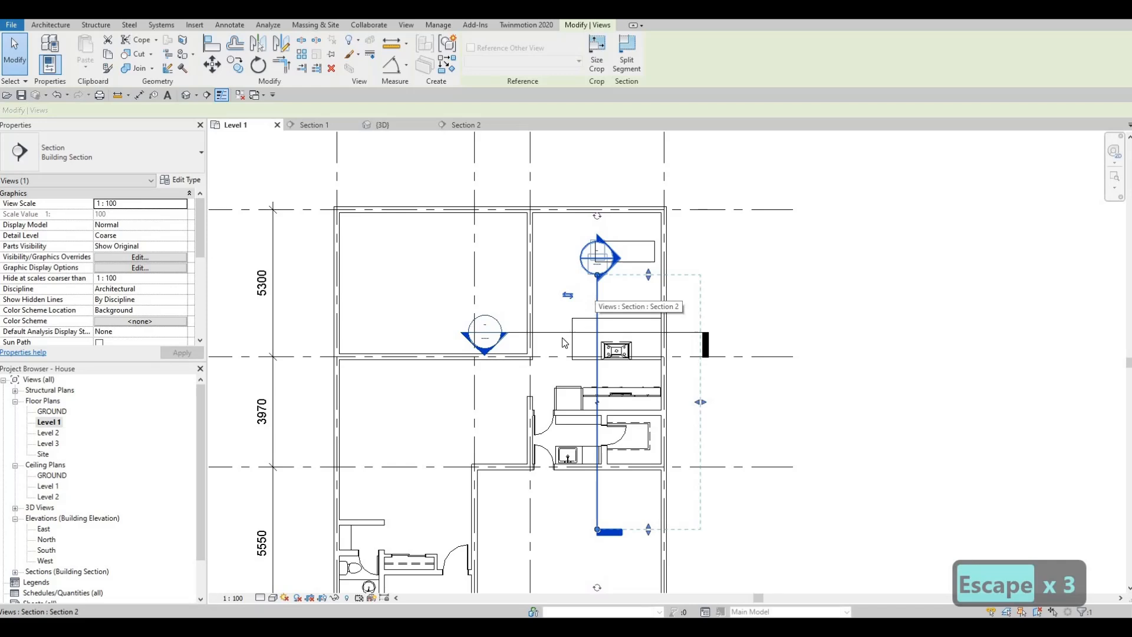
key(Delete)
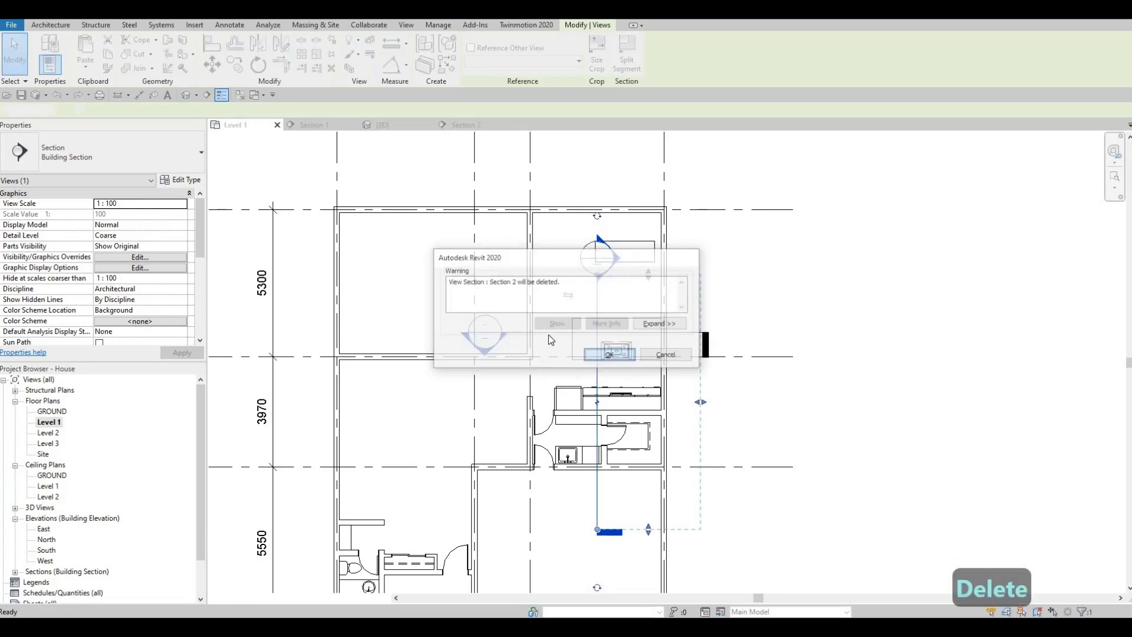
key(Return)
click(547, 332)
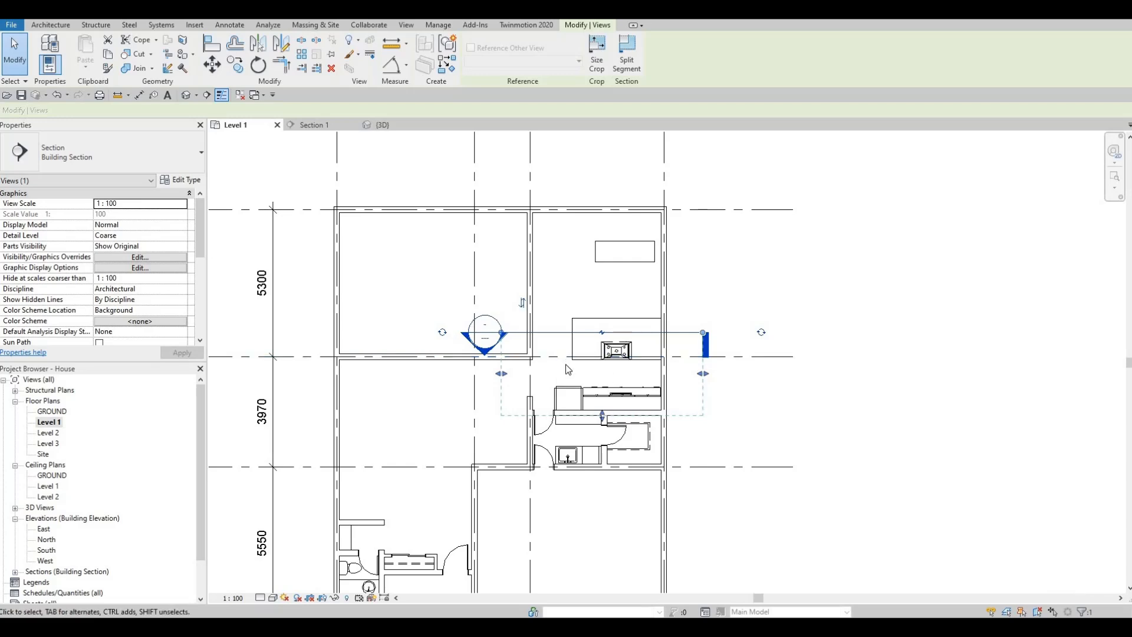
key(Delete)
key(Return)
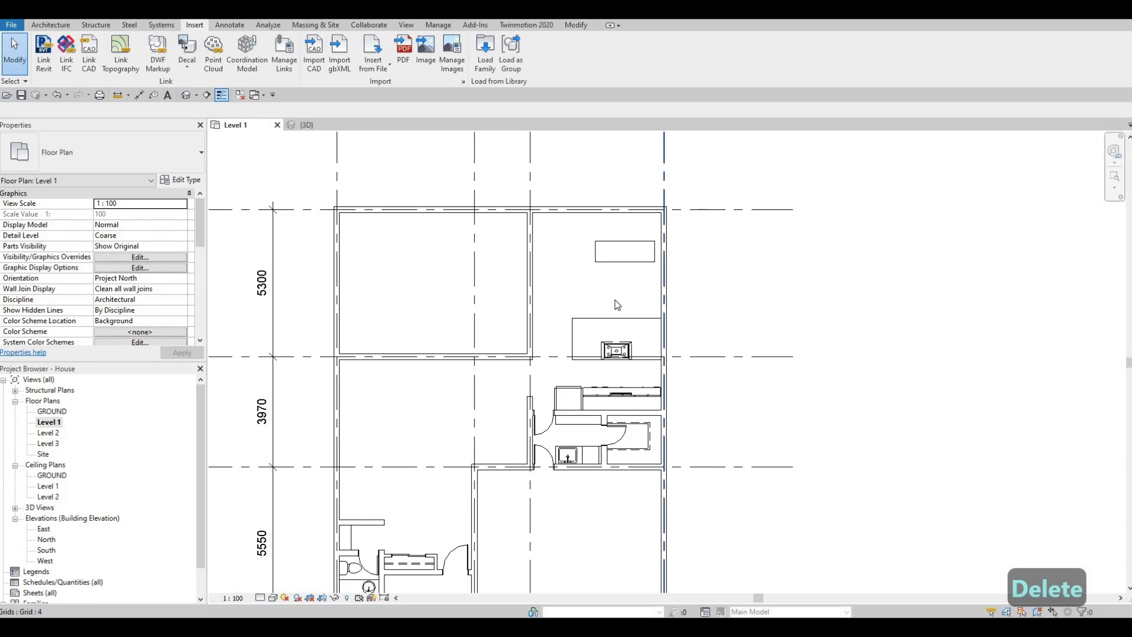
- Switch the placed dining table to the 0915 x 1830mm type and duplicate it as a new type named DINING TABLE
scroll(618, 246, up, 2)
click(618, 246)
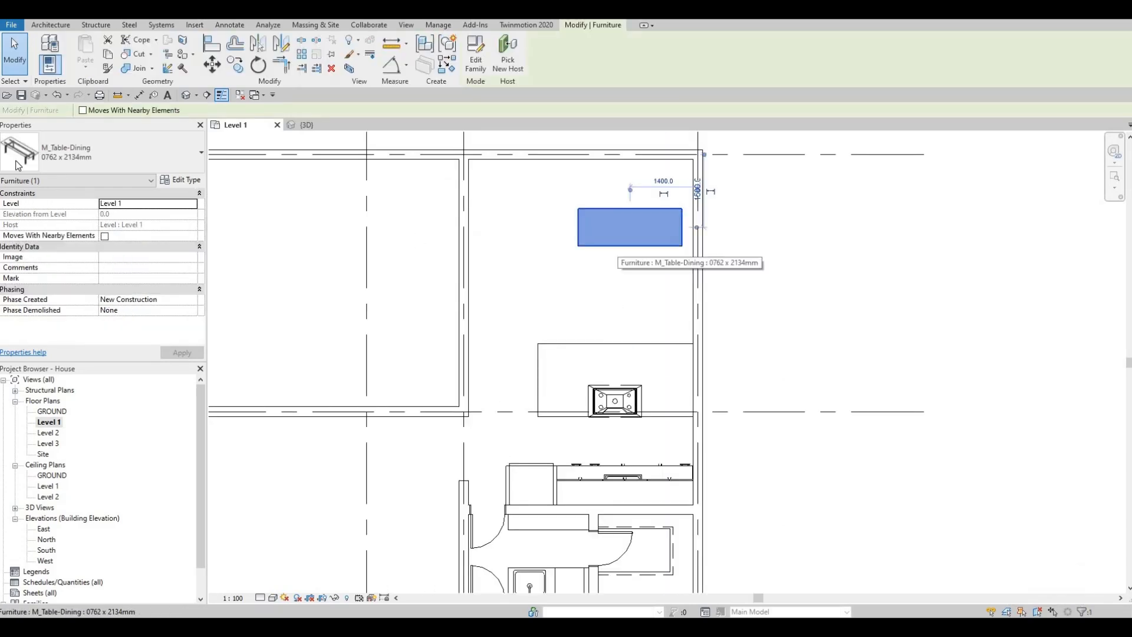
click(92, 149)
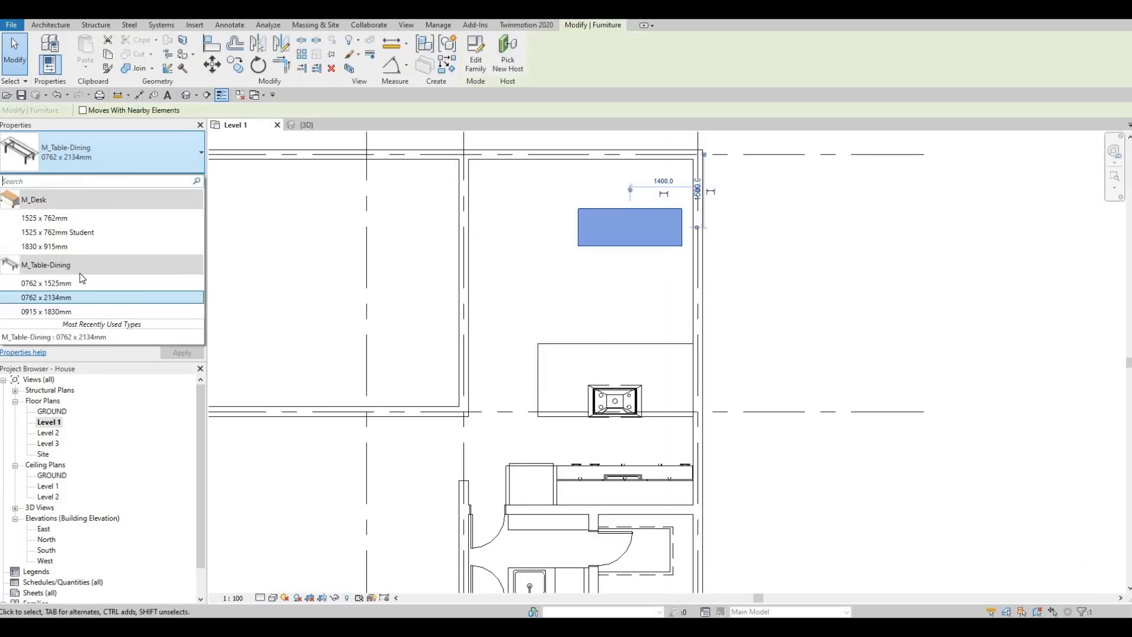
click(52, 311)
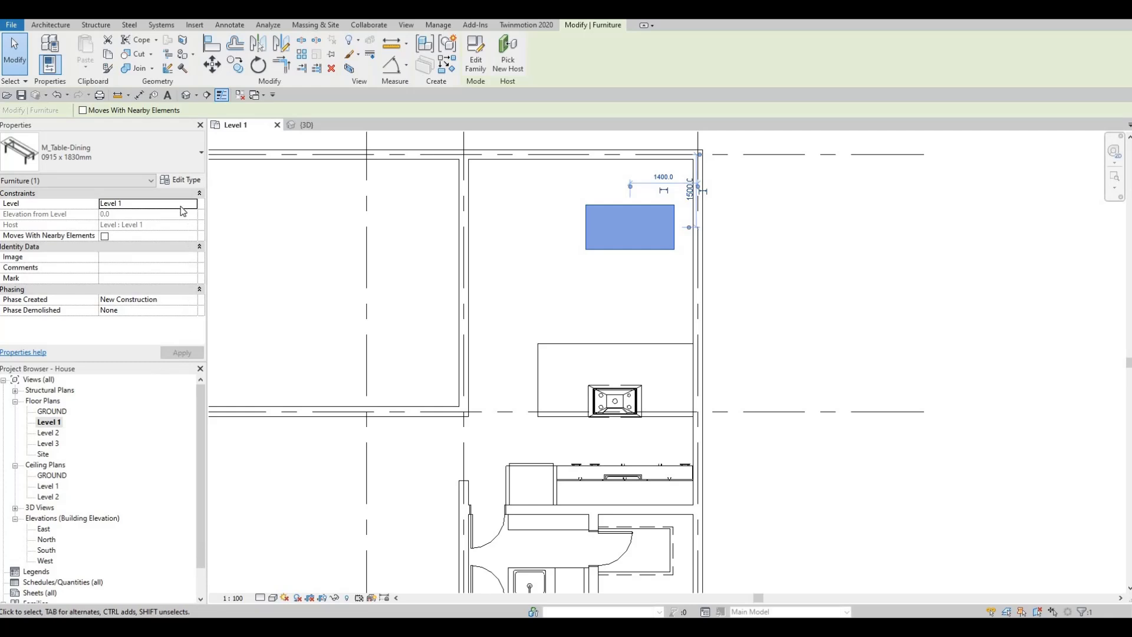
click(182, 181)
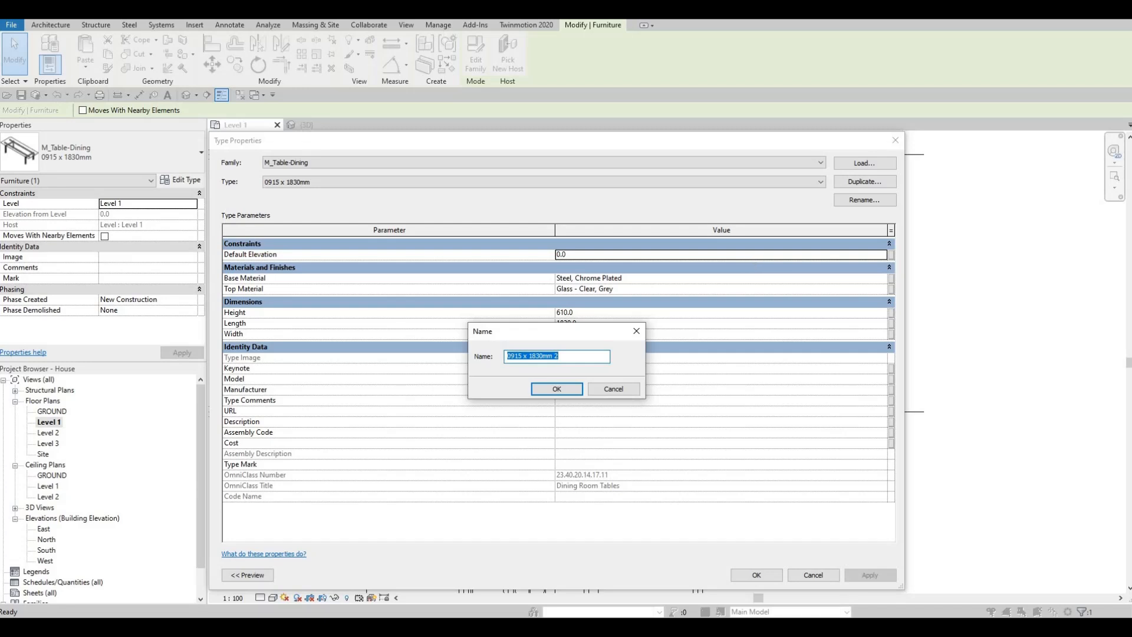
text(DINING TA)
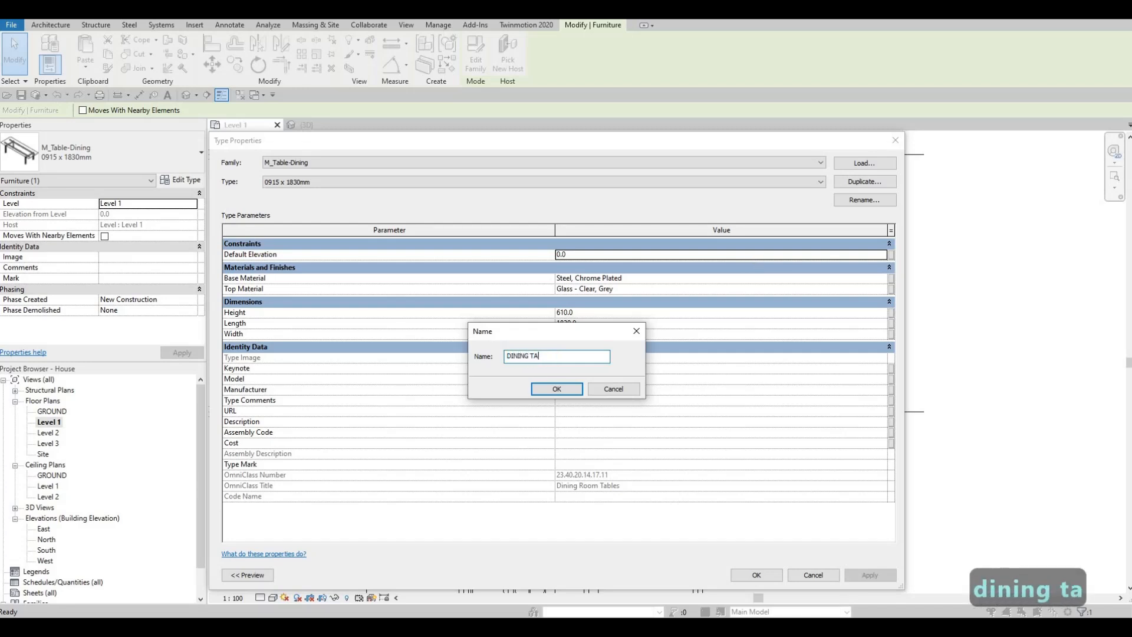
text(BLE)
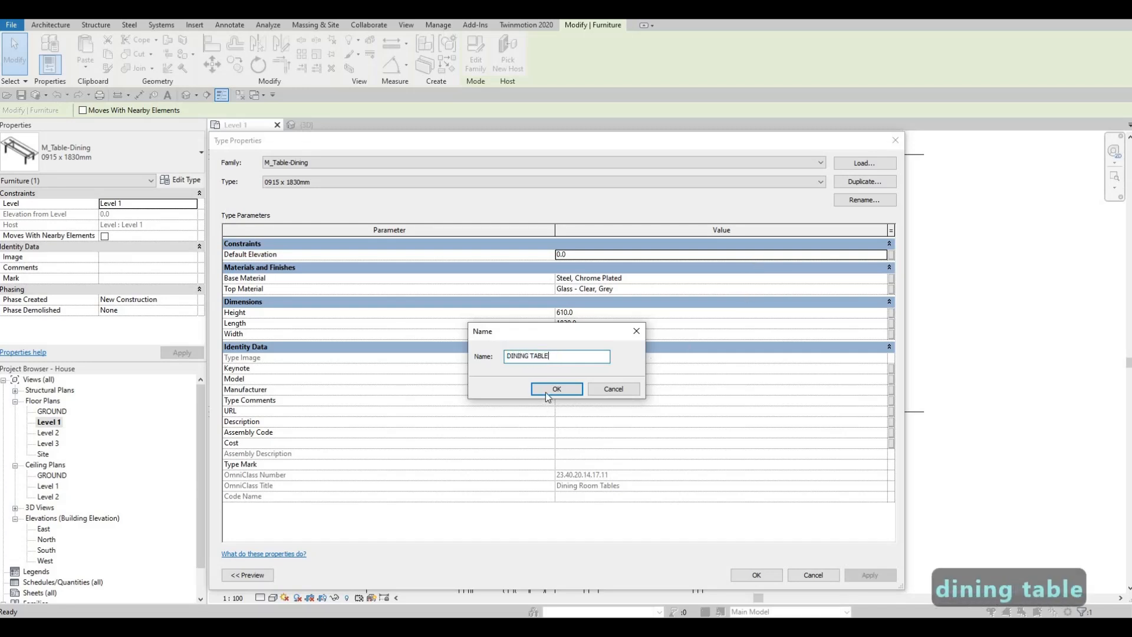
click(556, 389)
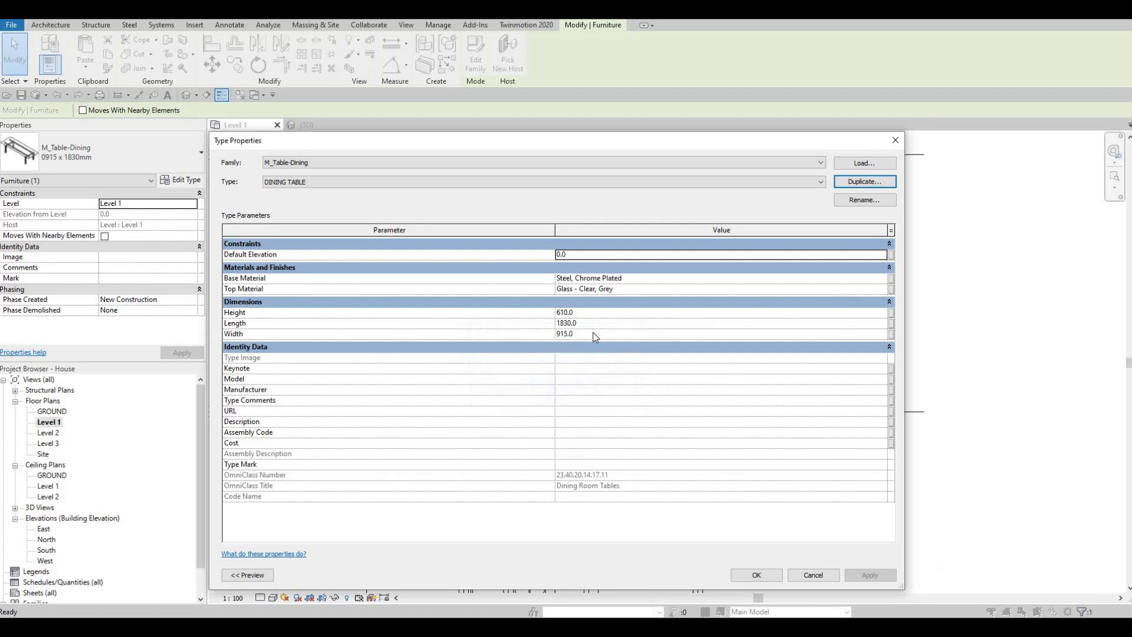
- Set the DINING TABLE type's width to 1200 mm and its length to 2000 mm
click(594, 334)
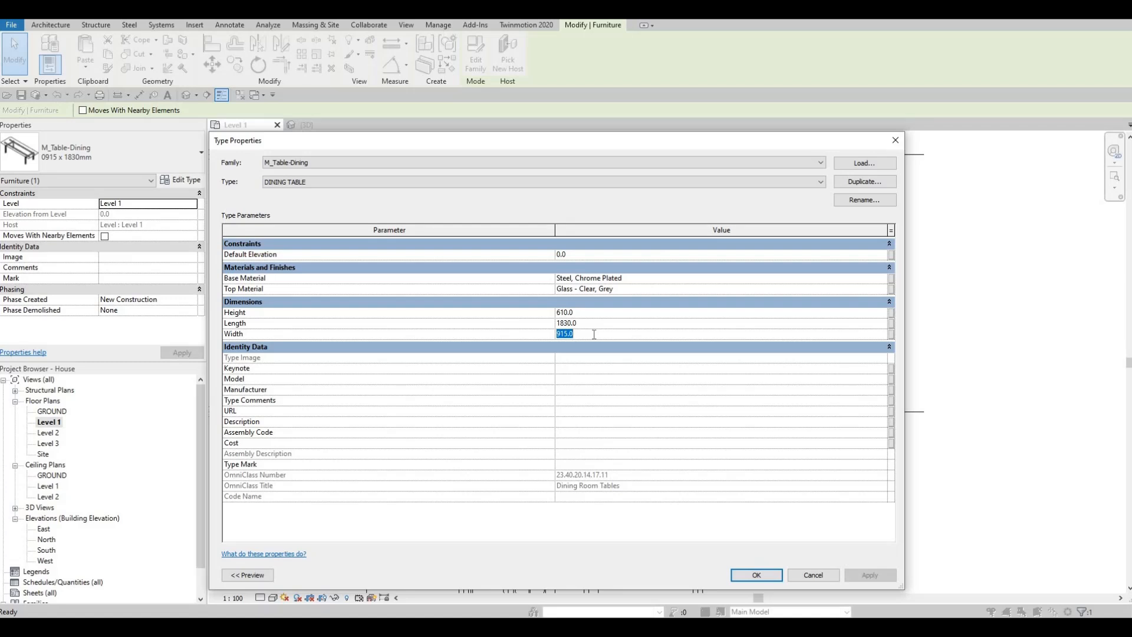
text(1200)
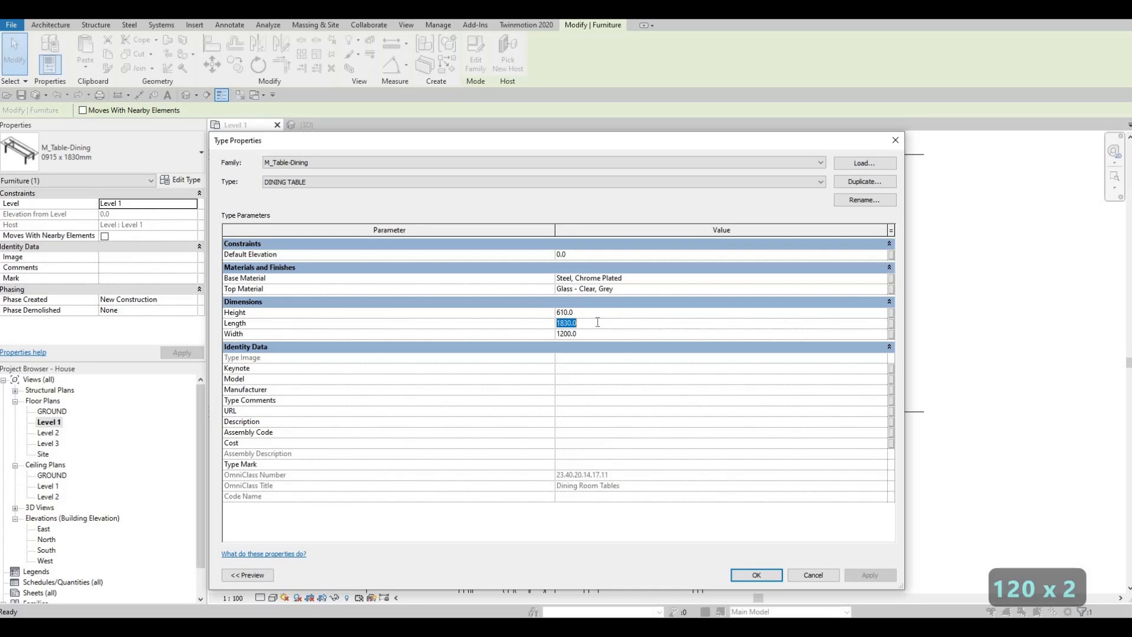
text(2000)
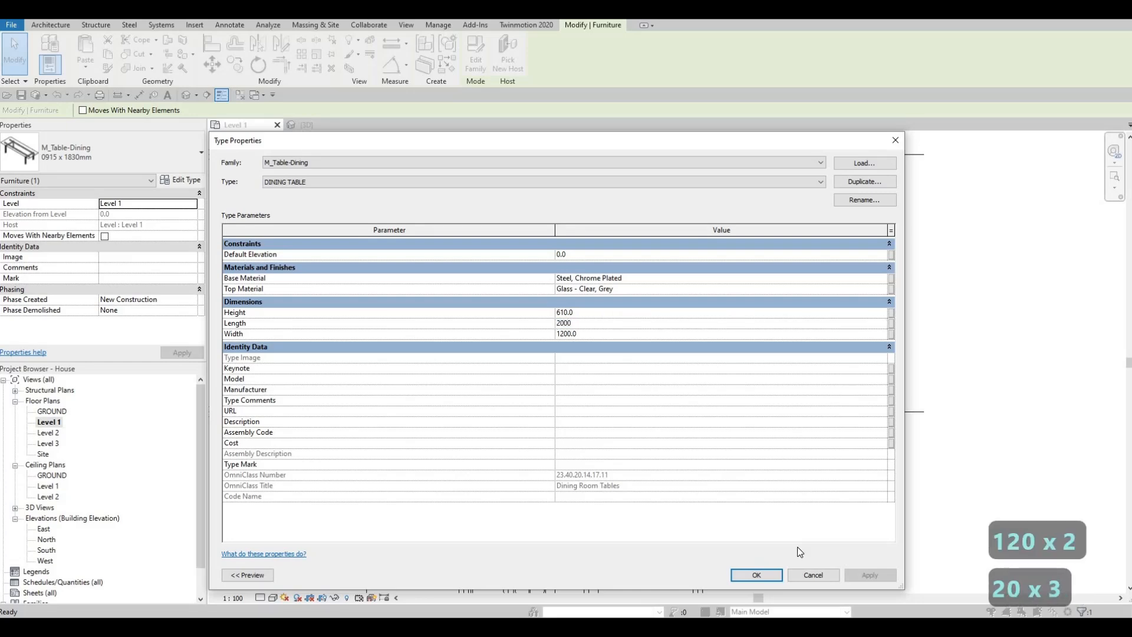
click(773, 576)
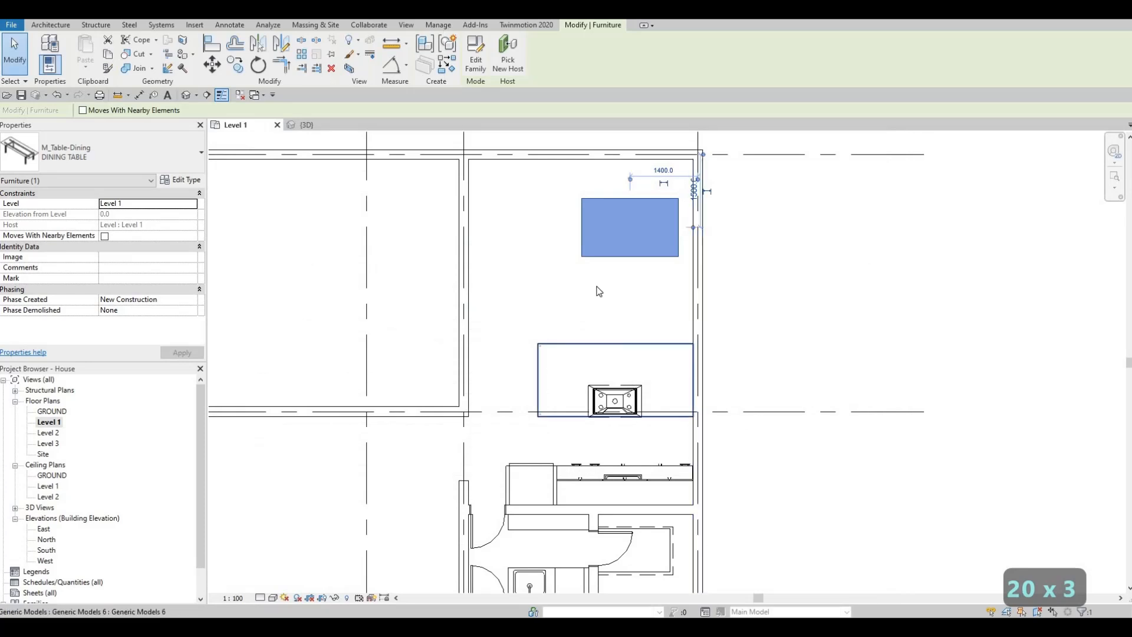
- Nudge the dining table down and left until its centre is about 2200 mm from the right-hand wall and 1780 mm from the upper wall
middle_drag(602, 336, 601, 393)
key(Escape)
middle_drag(586, 355, 587, 416)
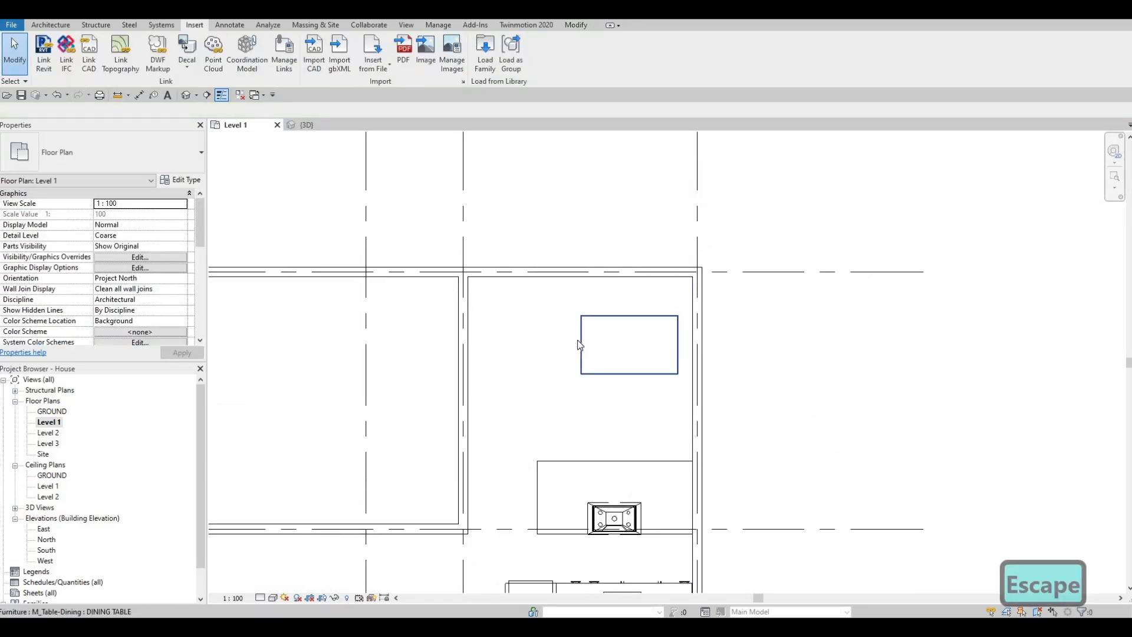
click(577, 340)
key(Down)
key(Down)
key(Down)
key(Down)
key(Down)
key(Down)
key(Down)
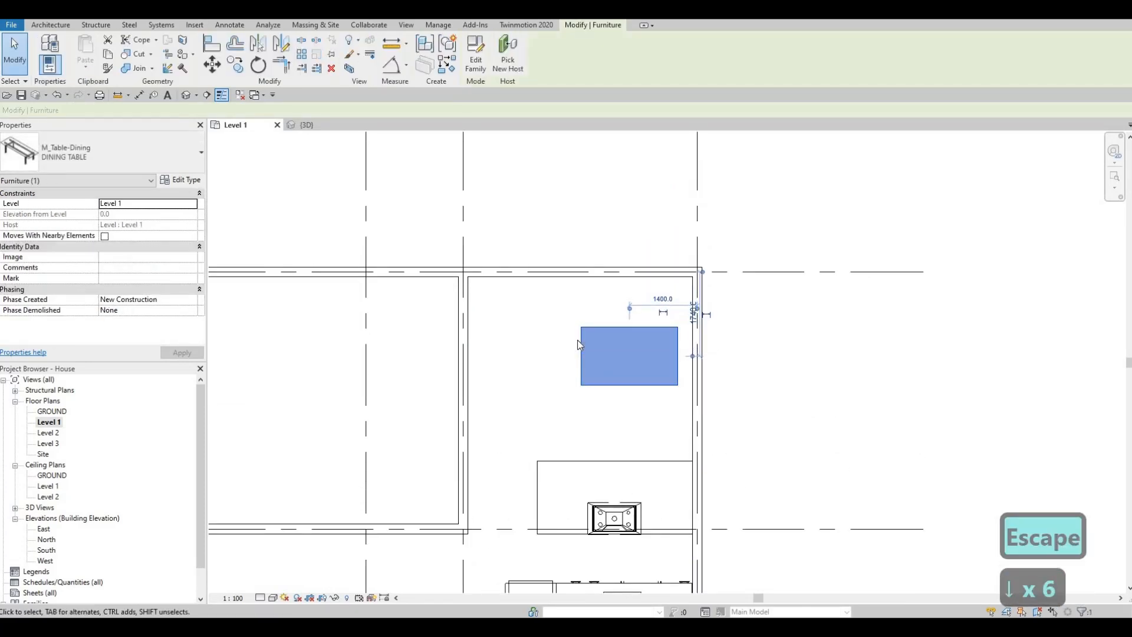
key(Right)
key(Right)
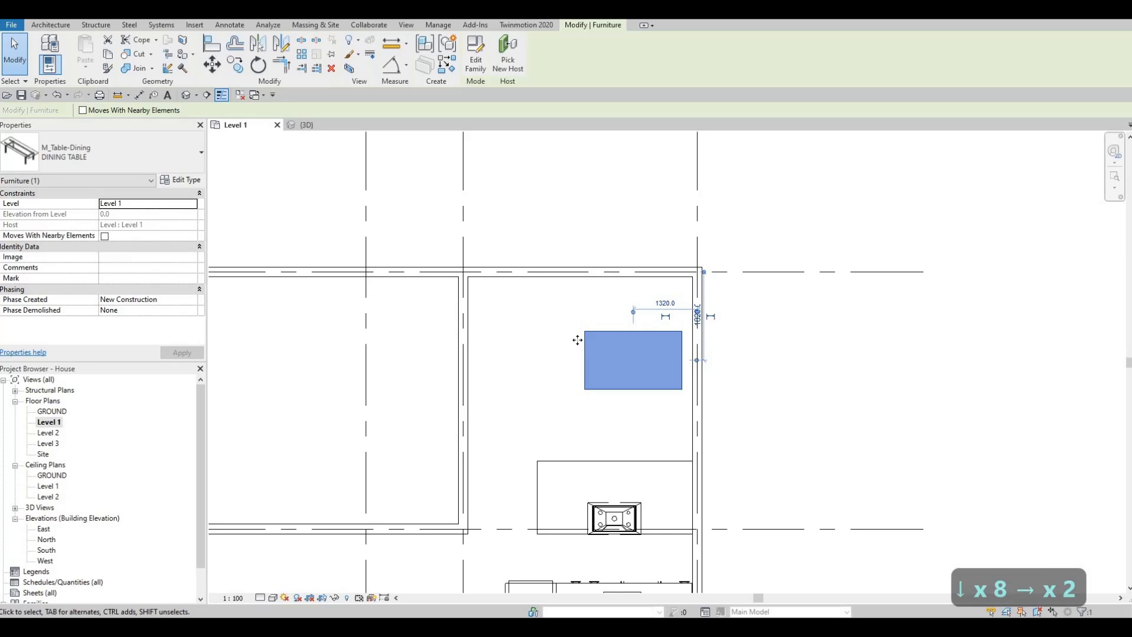
key(Left)
key(Left)
key(Left)
key(Left)
key(Left)
key(Left)
key(Left)
key(Left)
key(Left)
key(Left)
key(Left)
key(Left)
key(Left)
key(Left)
key(Left)
key(Left)
key(Left)
key(Left)
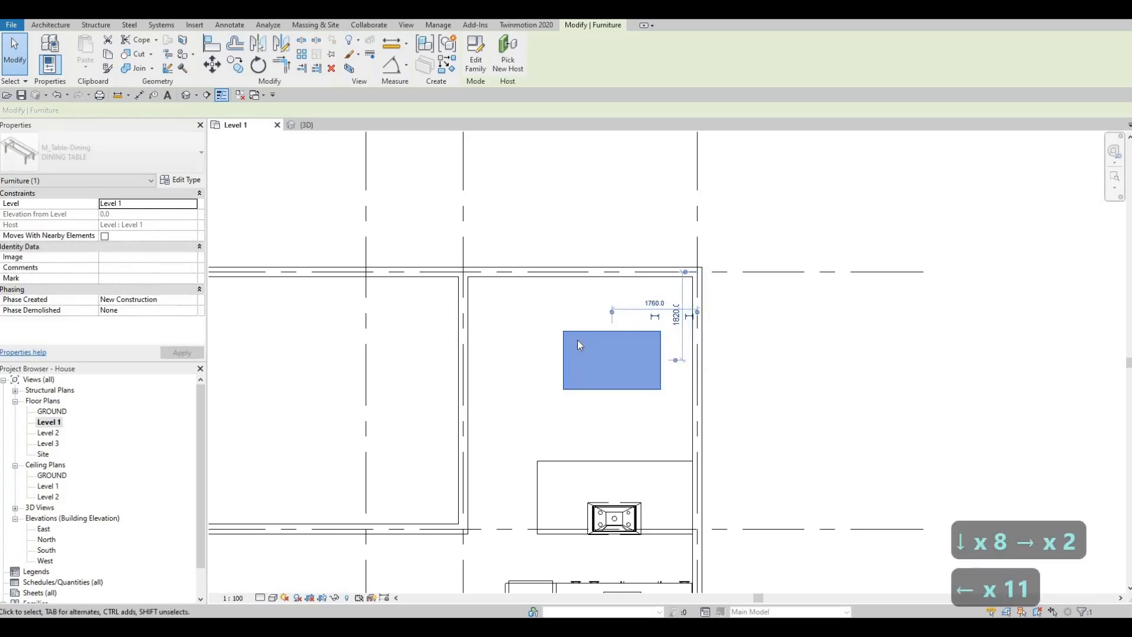
key(Left)
key(Left)
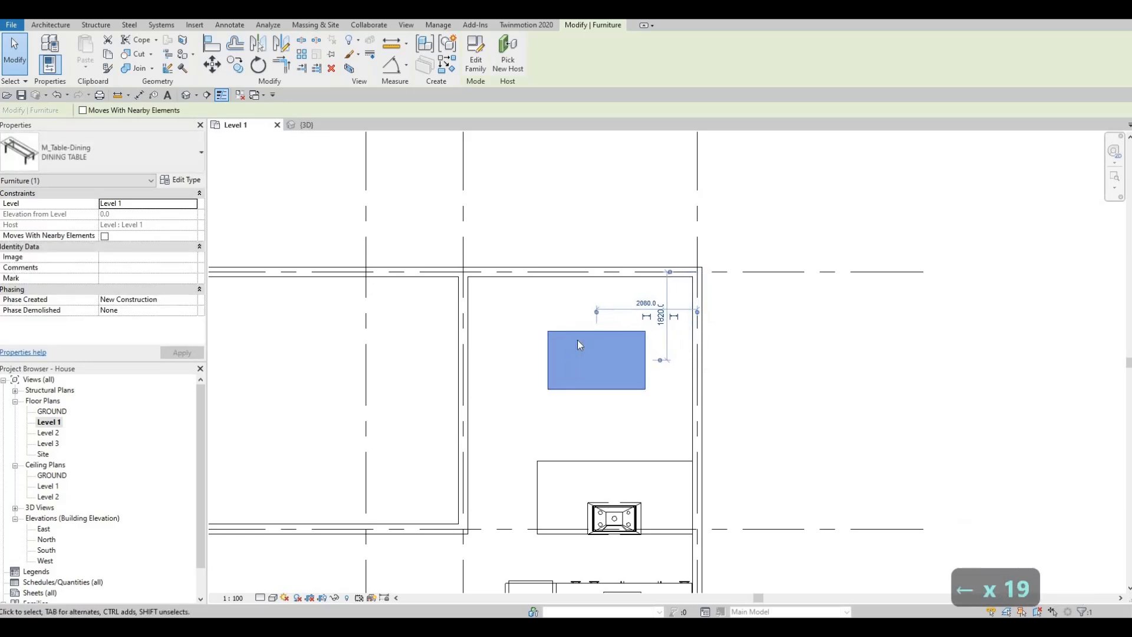
key(Up)
key(Up)
key(Left)
key(Left)
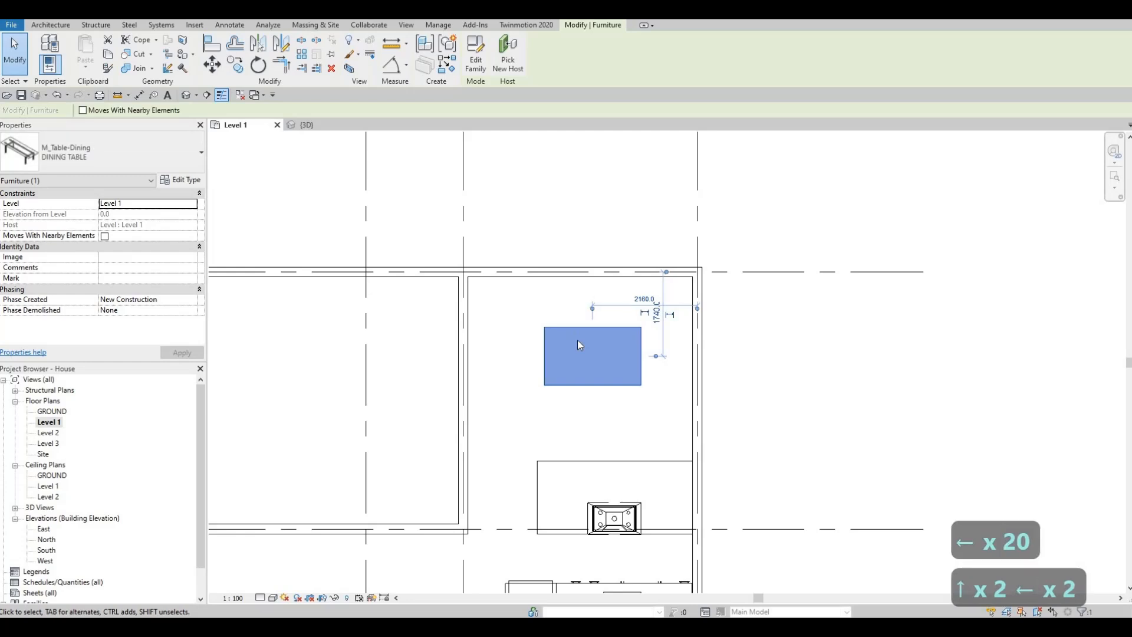
key(Down)
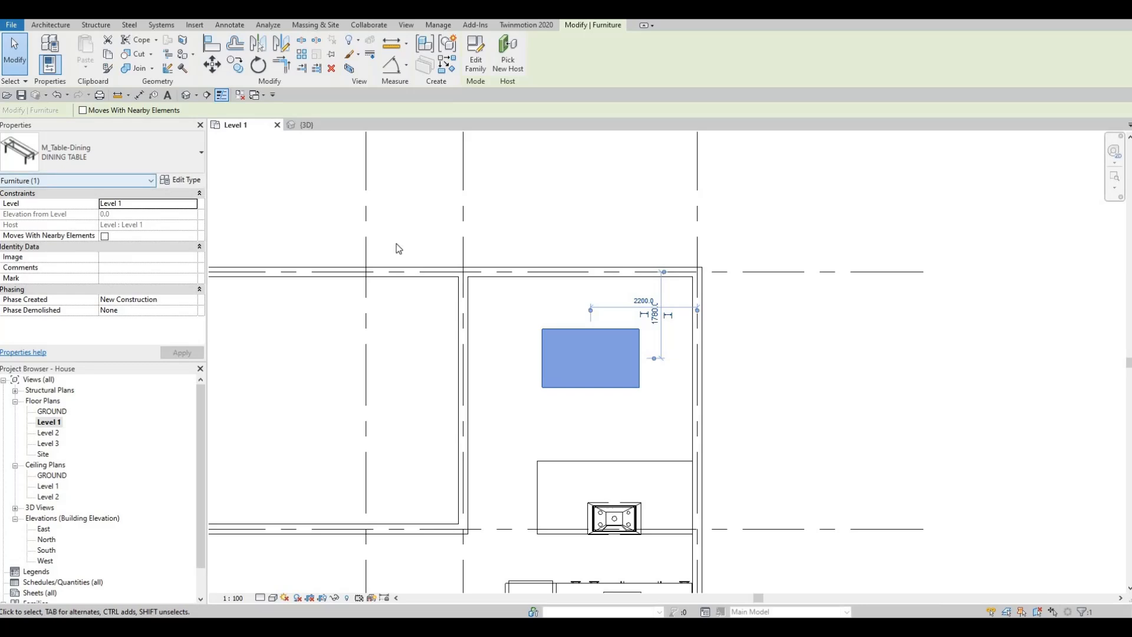
key(Escape)
key(Escape)
key(Escape)
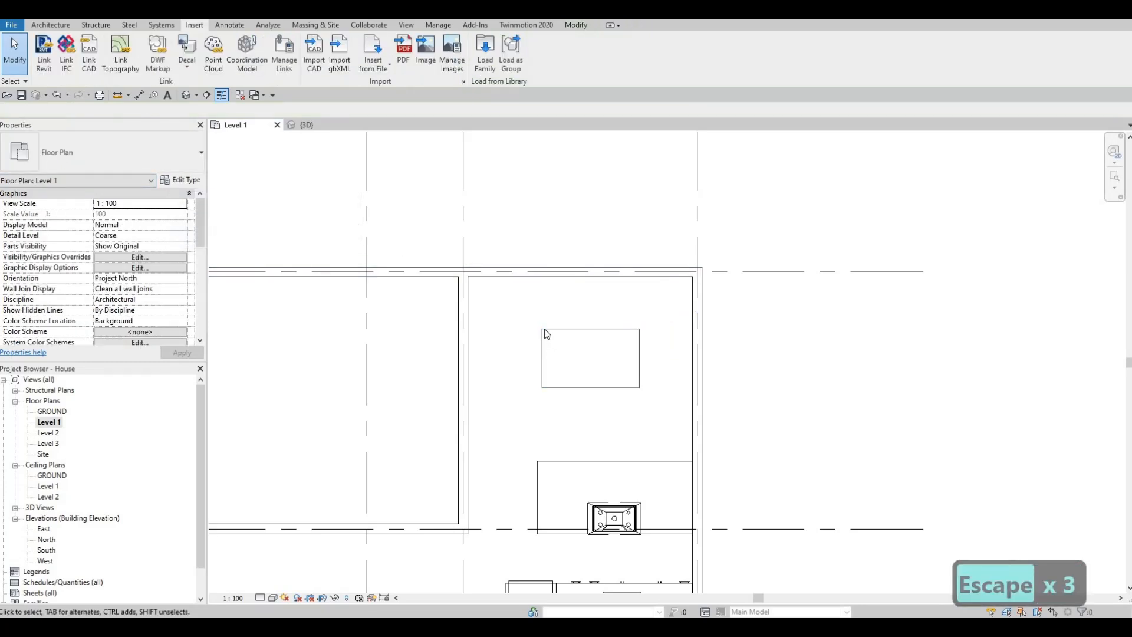
- Change the DINING TABLE type's length to 2500 mm and apply it
click(590, 358)
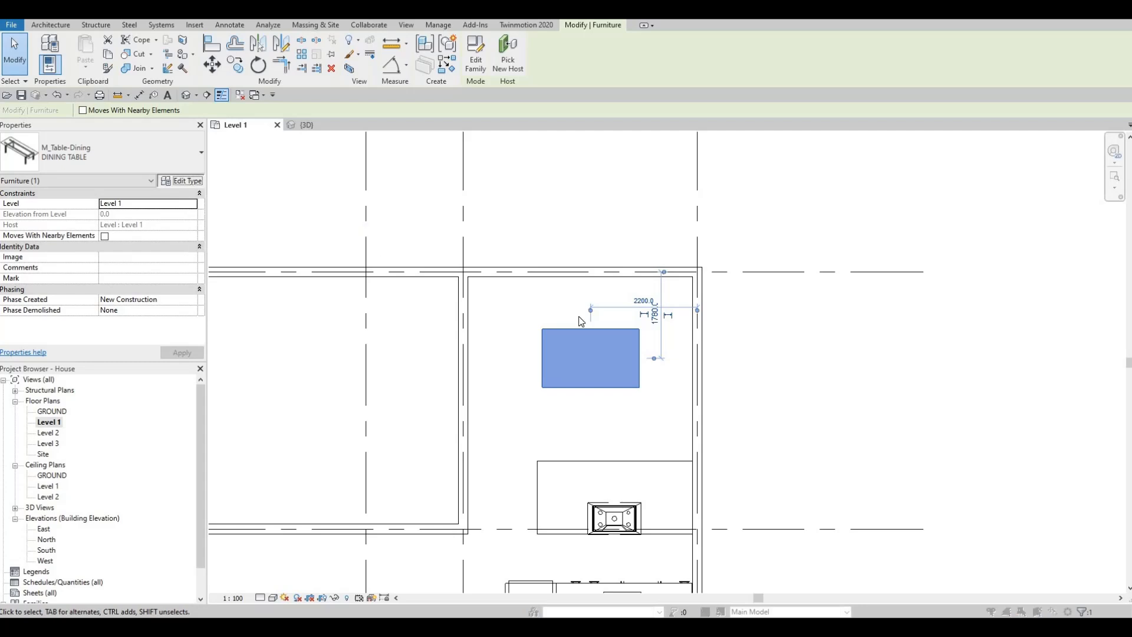
click(184, 180)
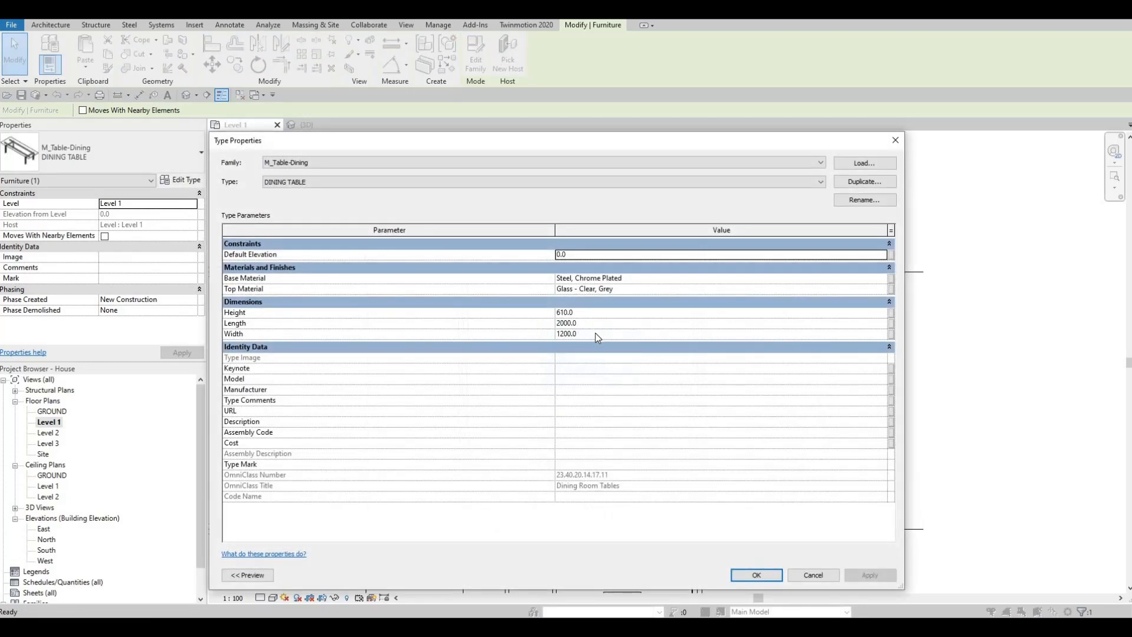
click(599, 322)
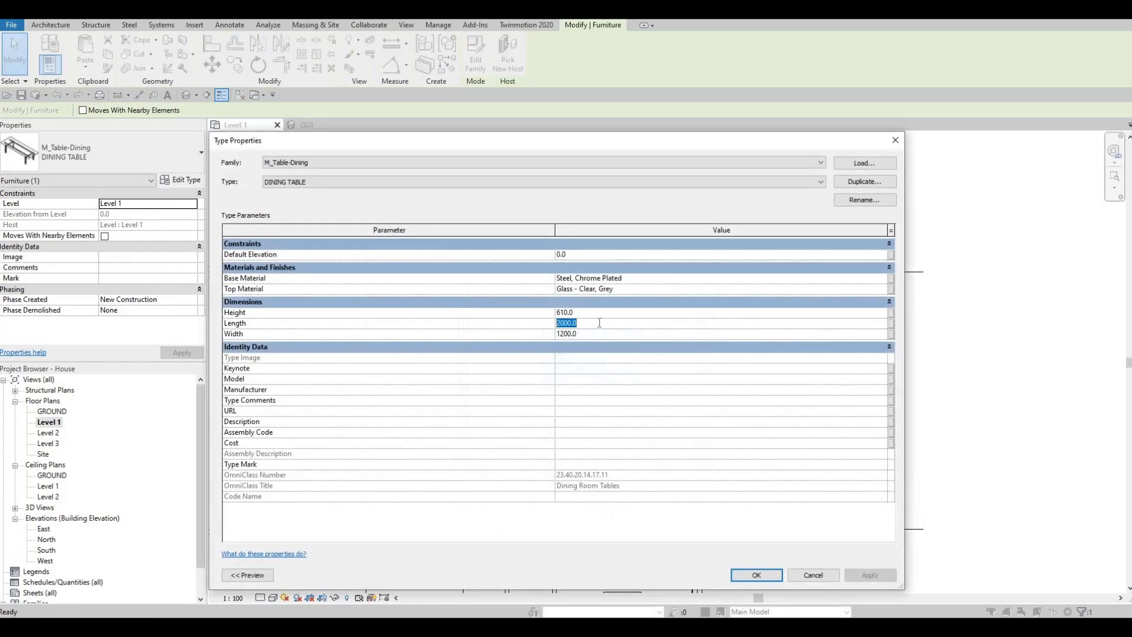
text(2500)
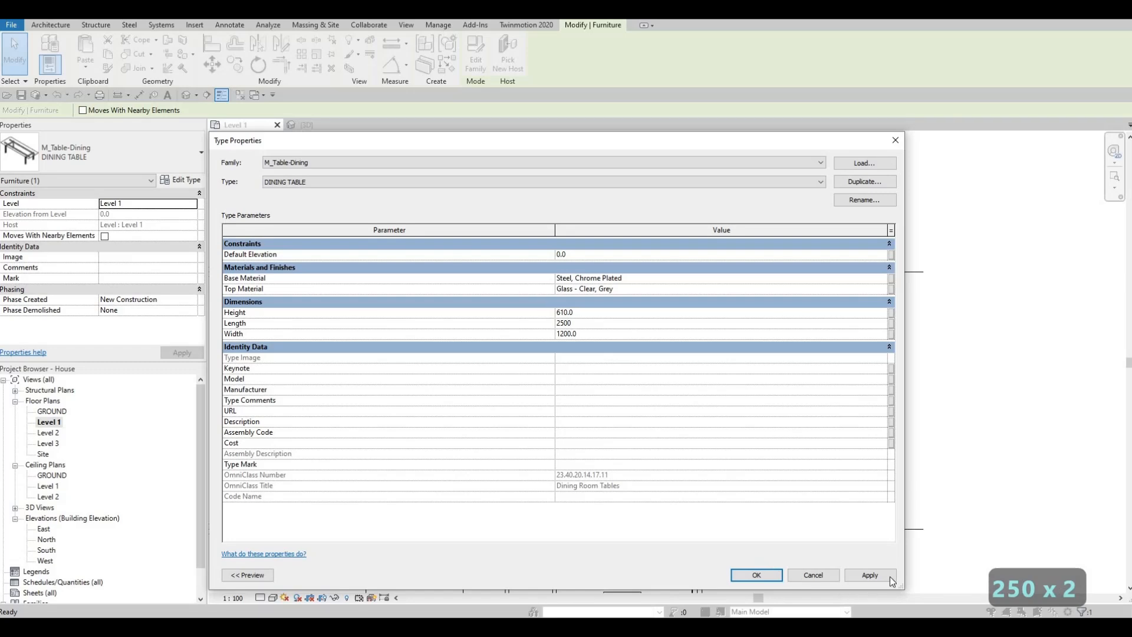
click(870, 575)
click(757, 575)
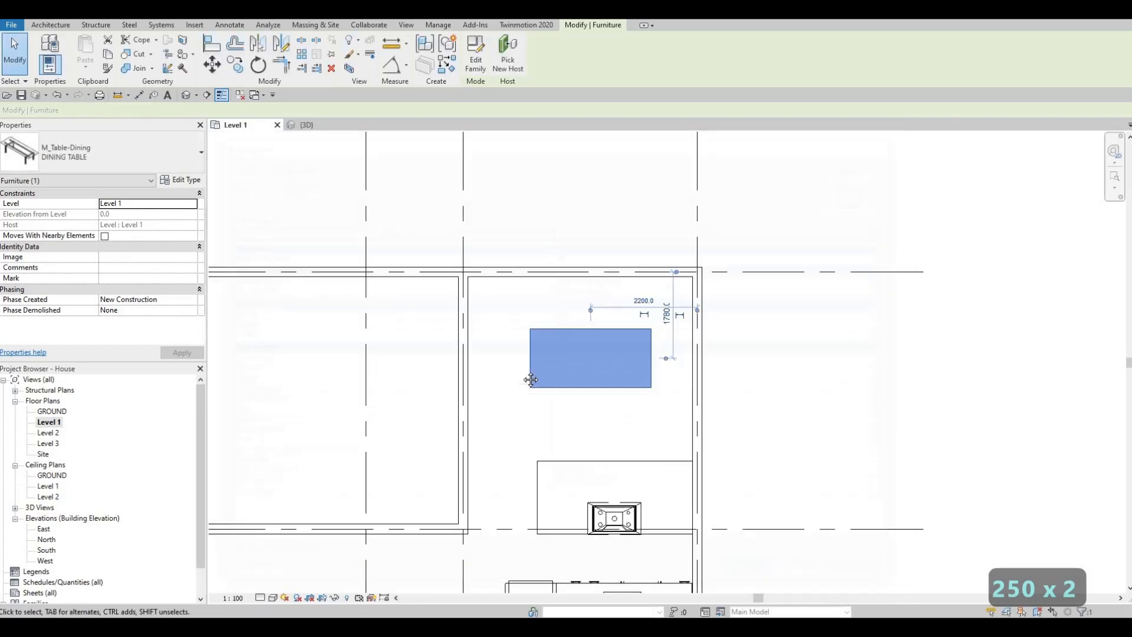
- Nudge the dining table up and left until its centre is about 2320 mm from the right-hand wall
middle_drag(545, 394, 631, 366)
key(Escape)
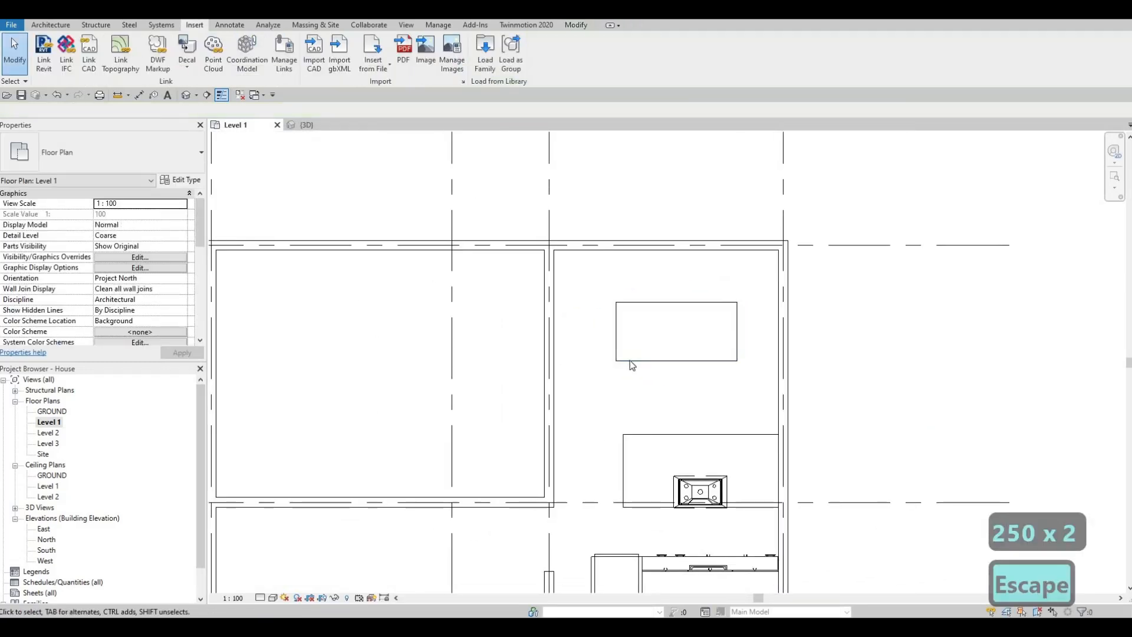
click(630, 360)
key(Up)
key(Up)
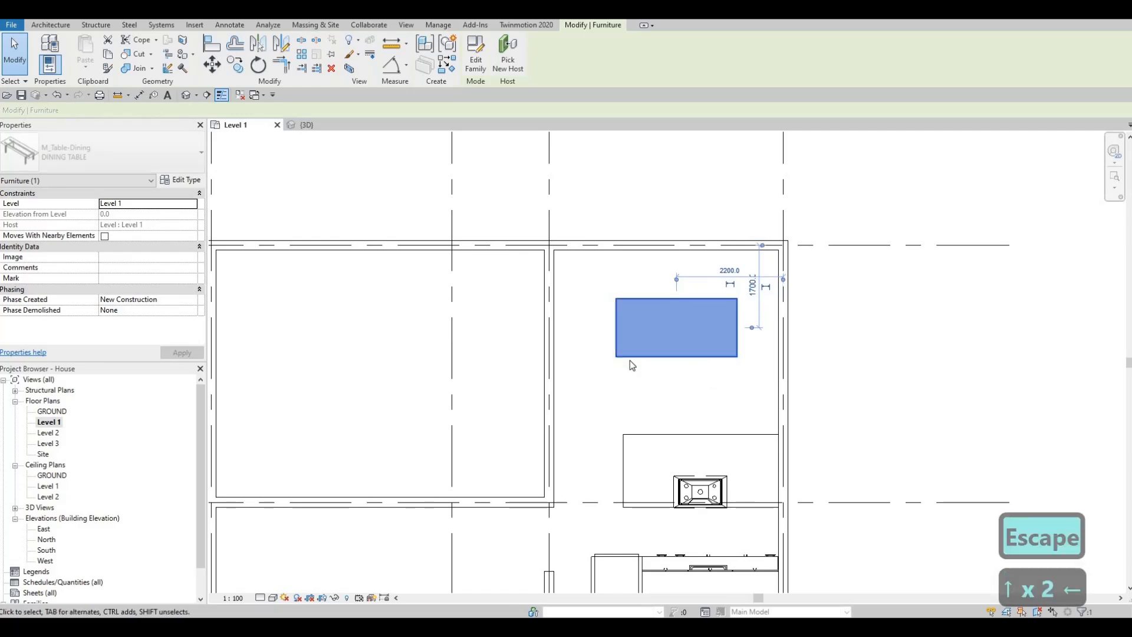
key(Left)
key(Up)
key(Left)
key(Down)
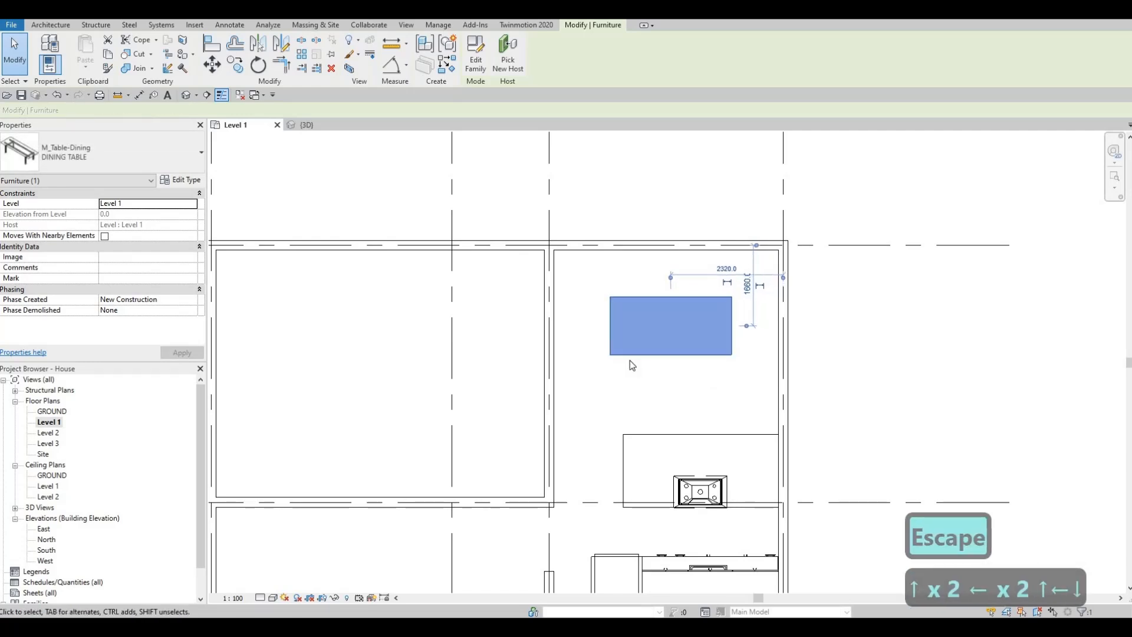
key(Up)
key(Up)
key(Up)
key(Down)
key(Escape)
key(Escape)
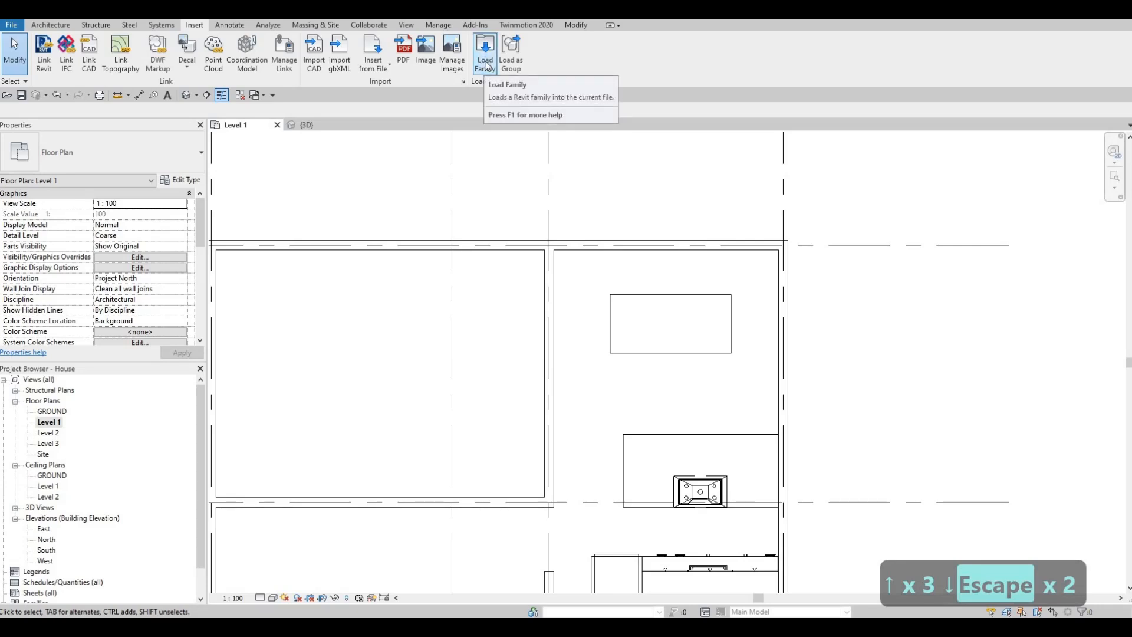
- Load the M_Chair-Breuer family from the Seating folder of the furniture library
click(486, 64)
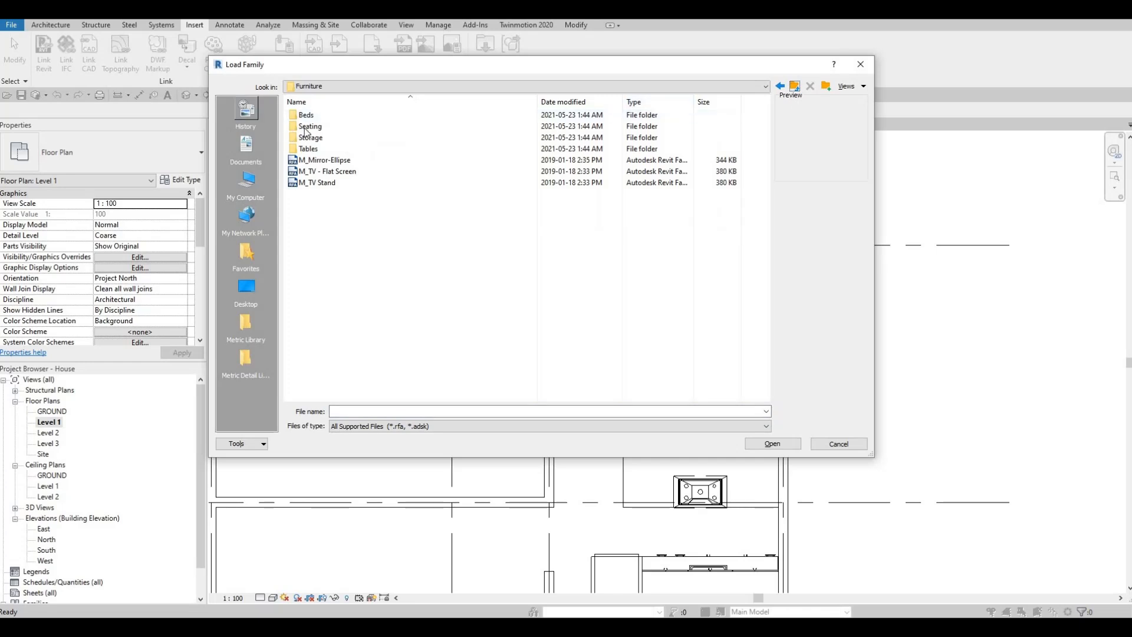
double_click(305, 127)
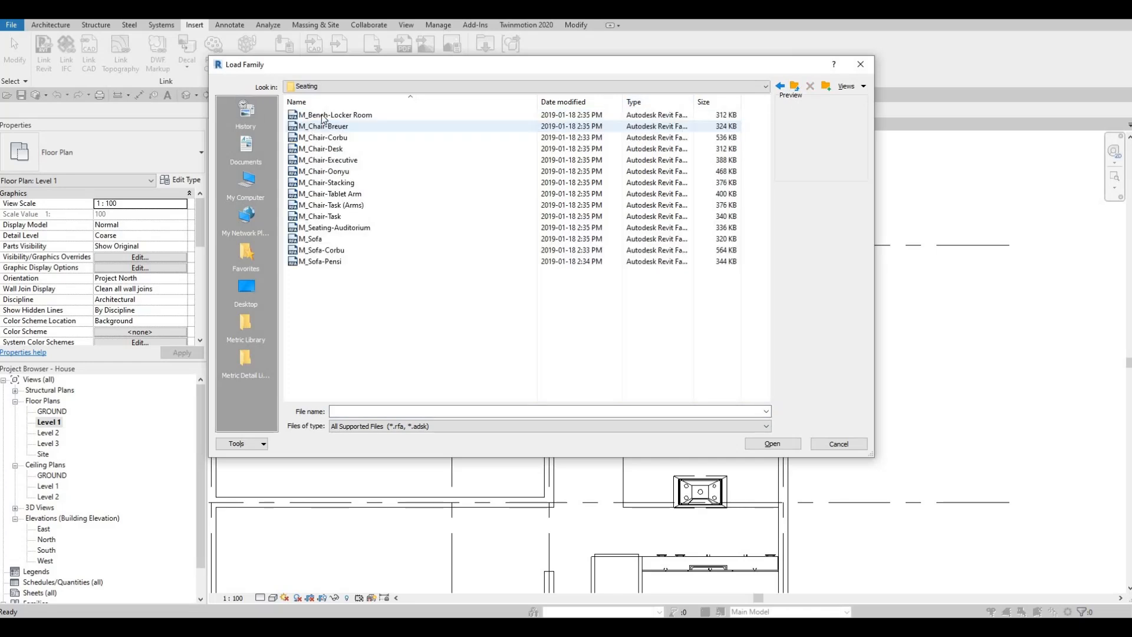
click(323, 116)
click(322, 127)
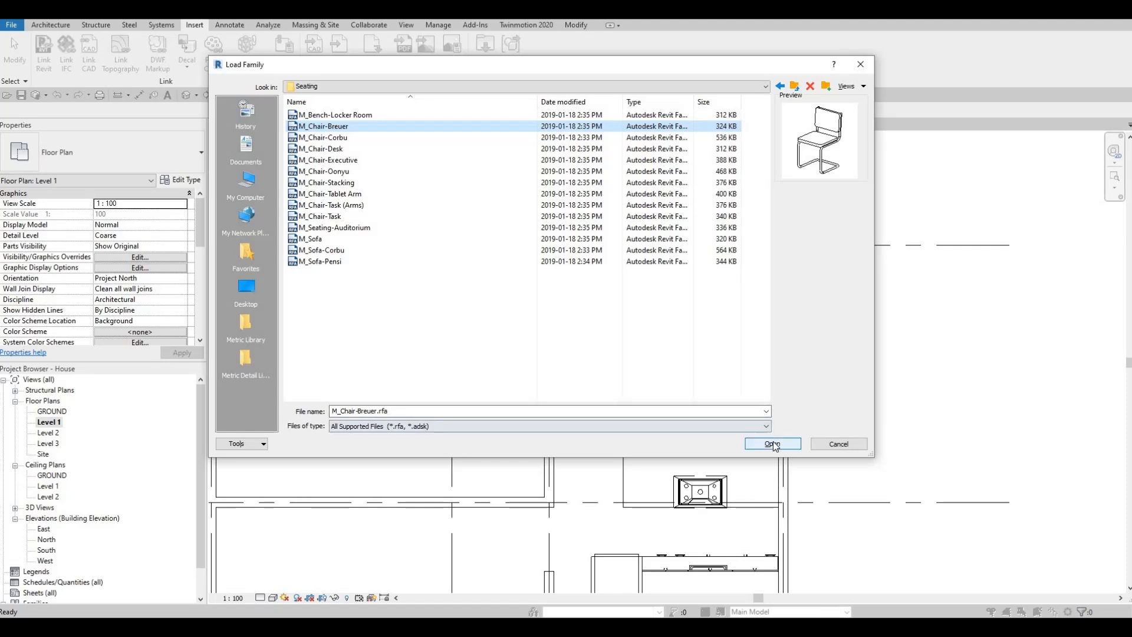
key(Return)
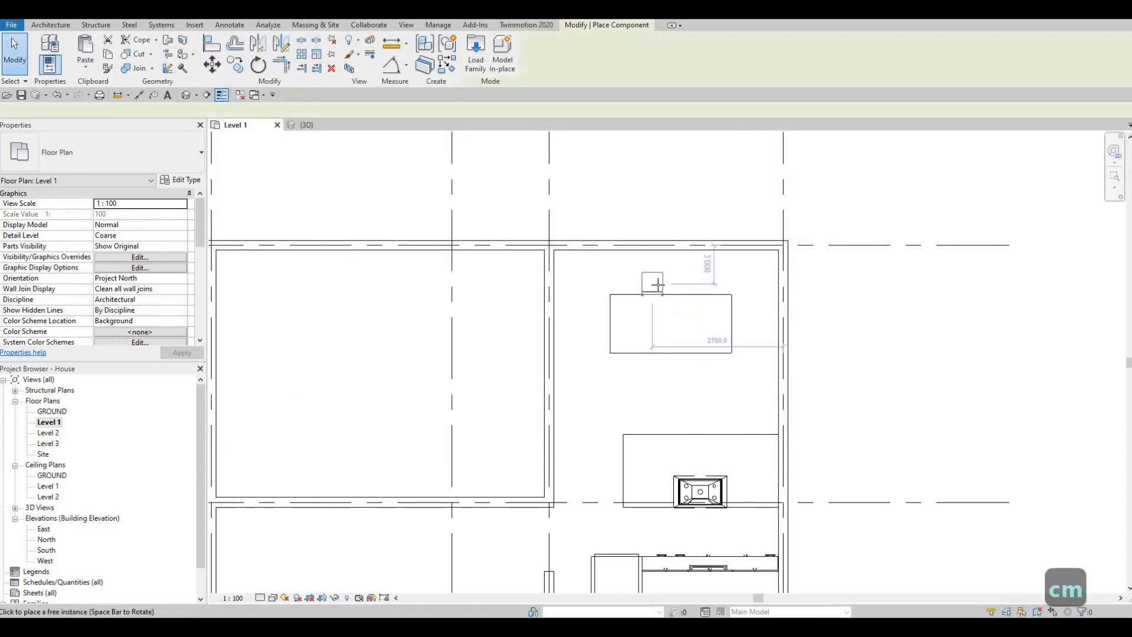
- Place three M_Chair-Breuer chairs facing the dining table along its upper long edge, about 1820, 2510 and 3160 mm from the left wall
scroll(672, 321, up, 3)
key(space)
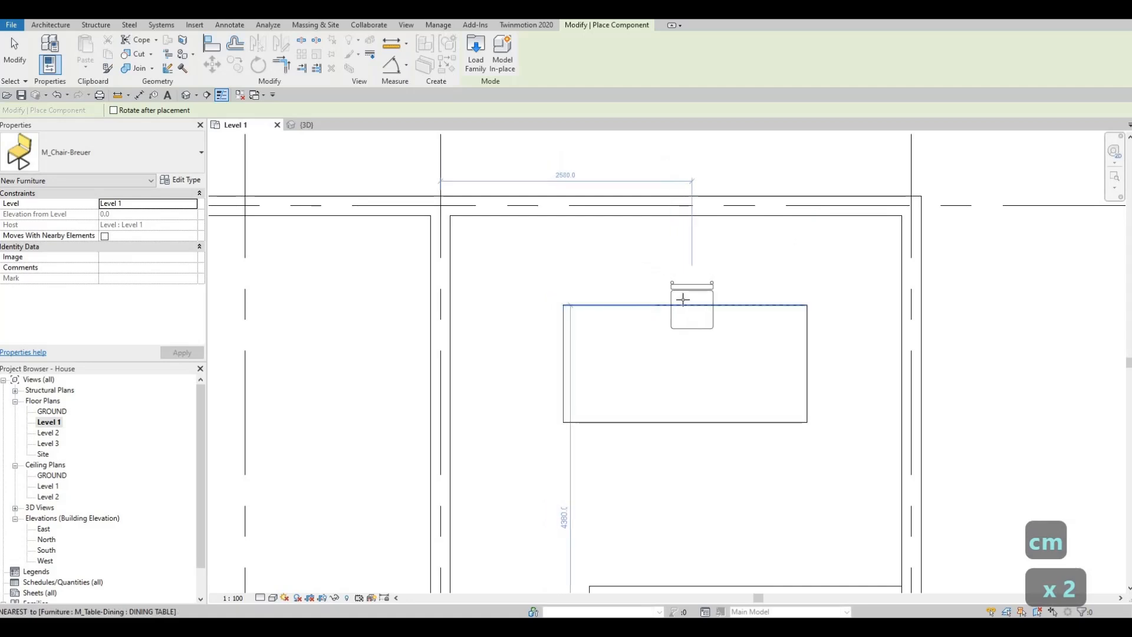
click(700, 300)
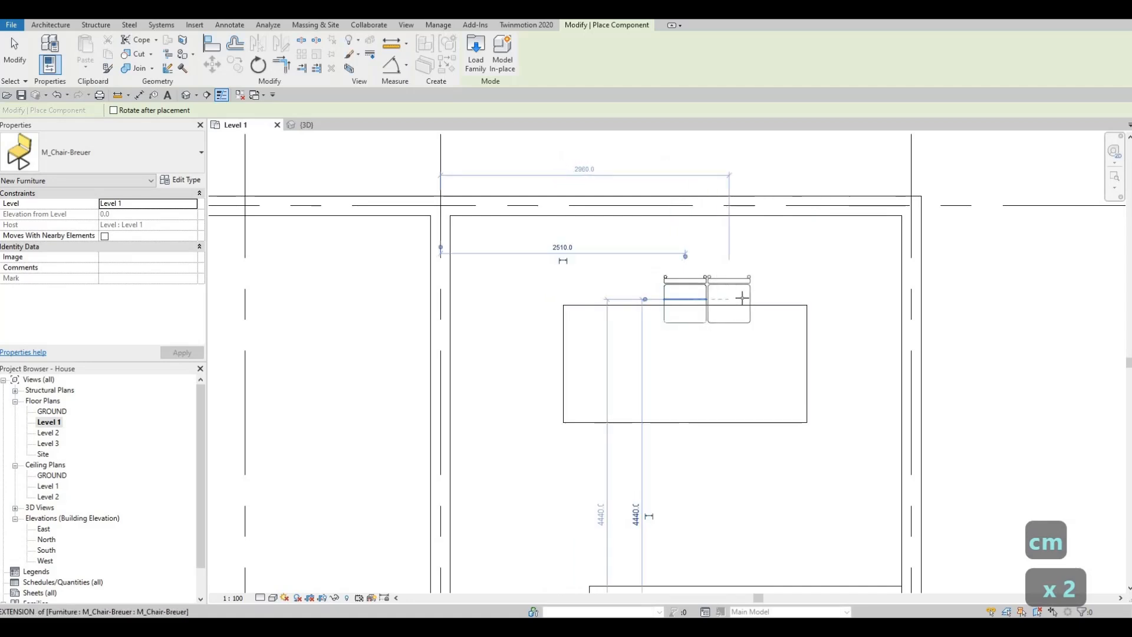
click(748, 298)
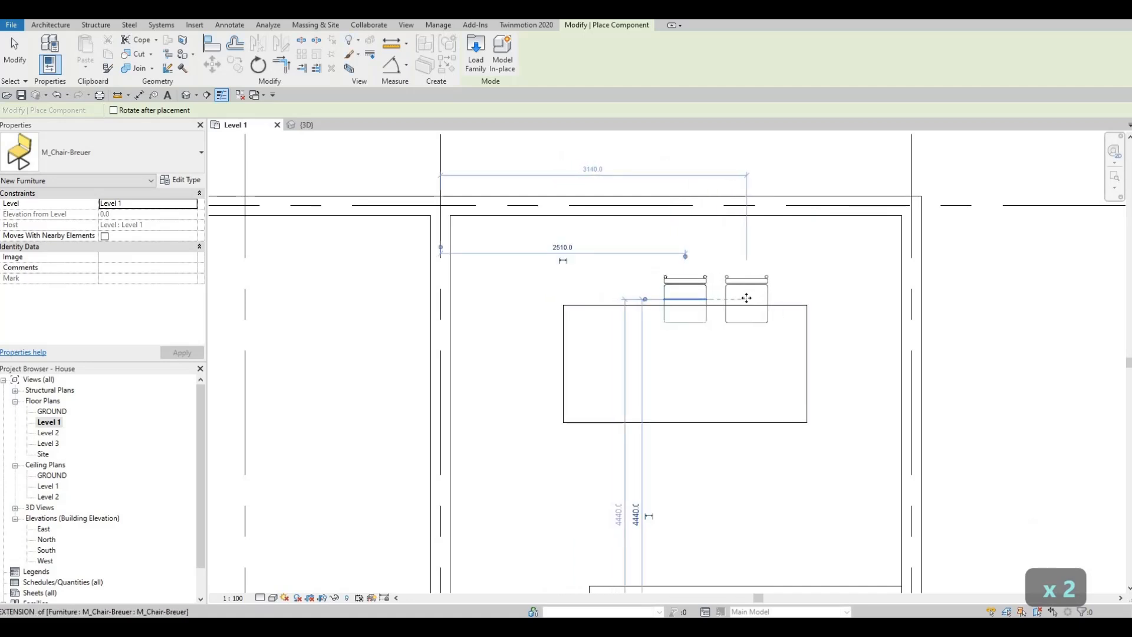
click(617, 298)
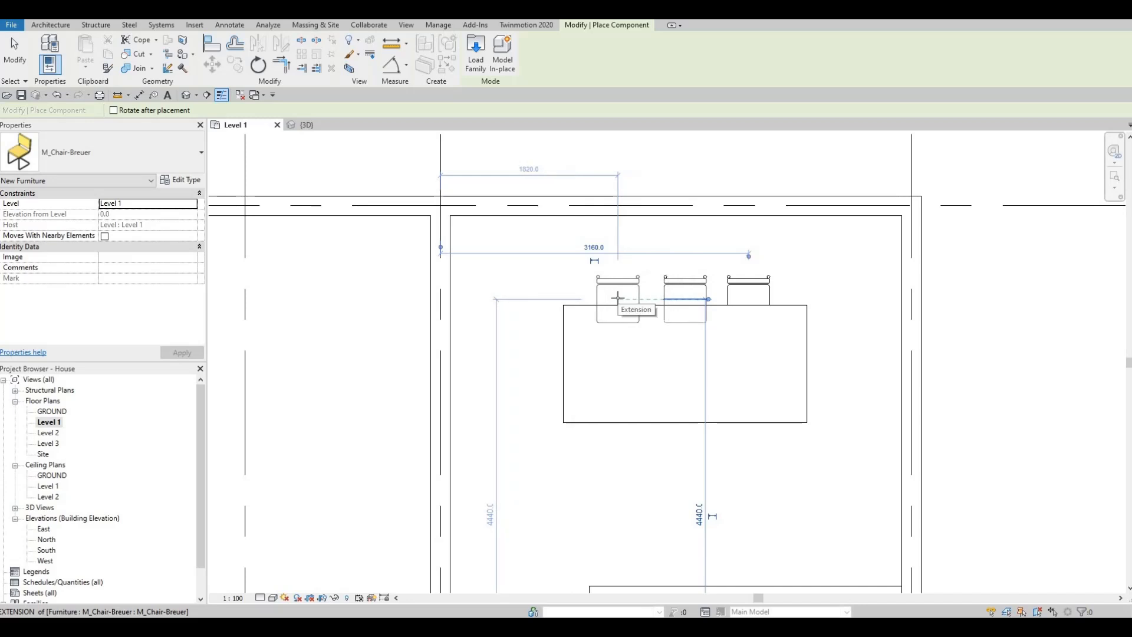
- Place a rotated M_Chair-Breuer facing the dining table at the middle of its left short edge
key(space)
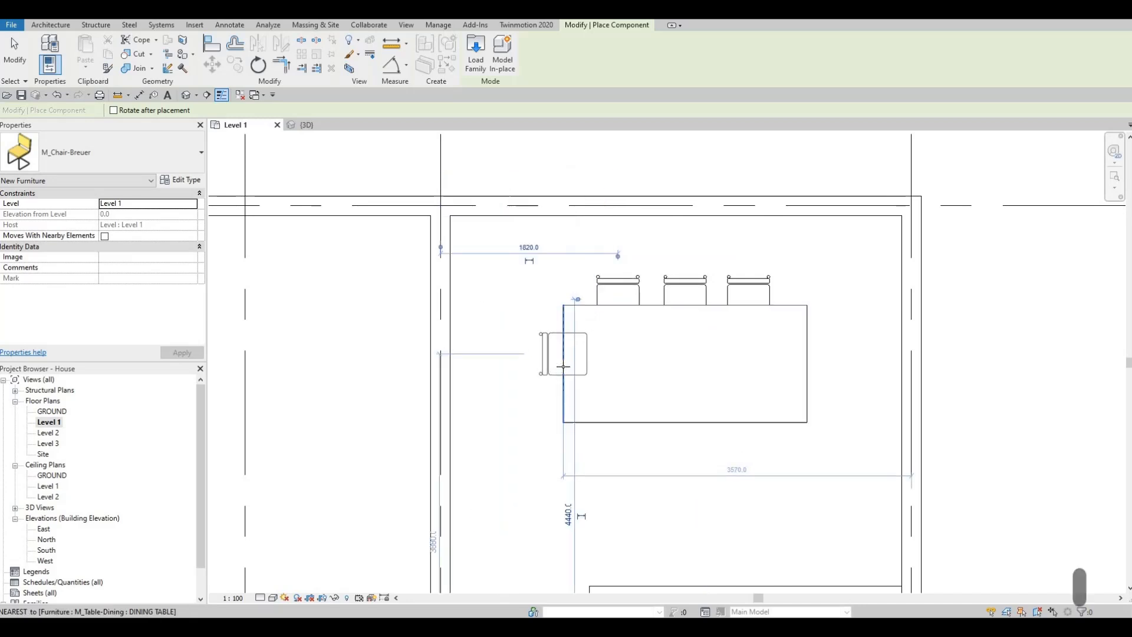
click(574, 409)
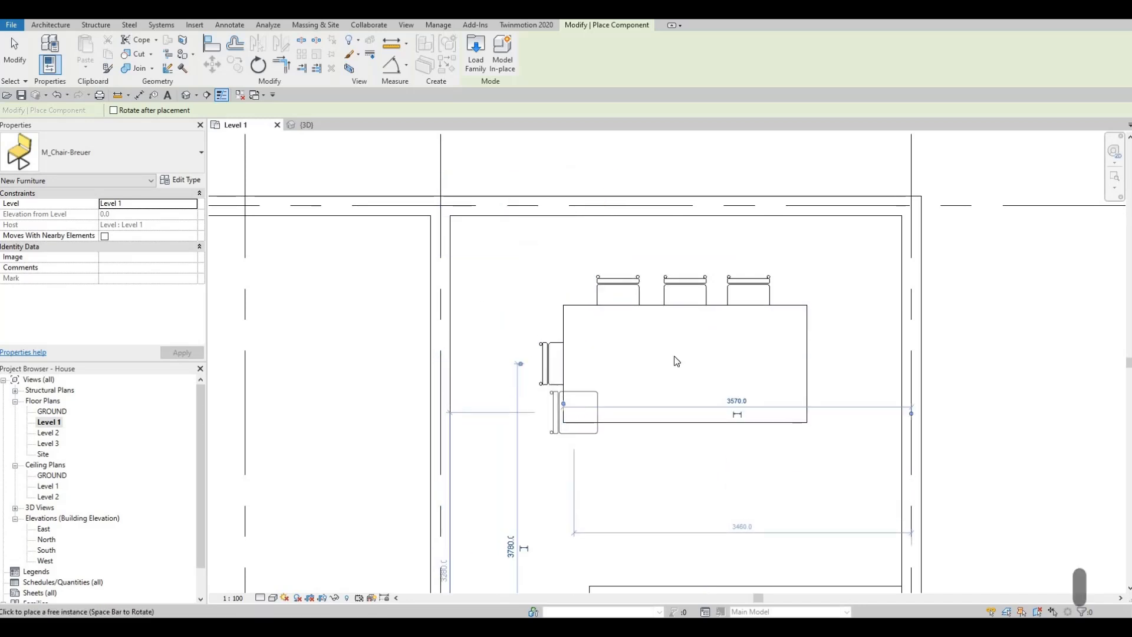
key(Escape)
key(Escape)
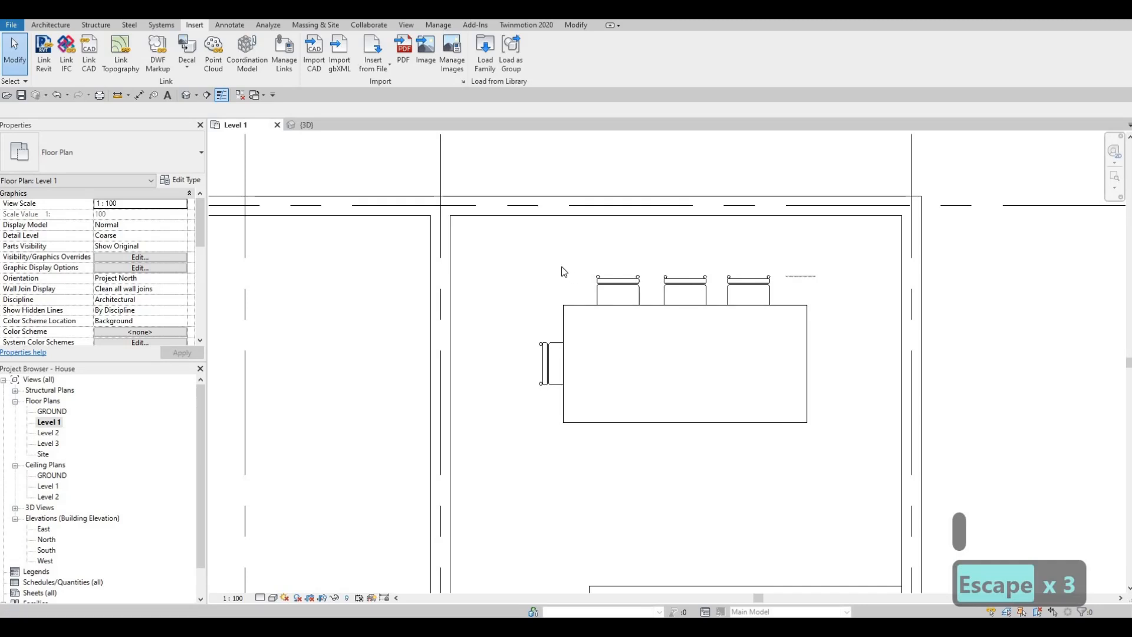
- Mirror copies of the three upper chairs across the dining table's horizontal centreline to the opposite long side
drag(820, 272, 541, 264)
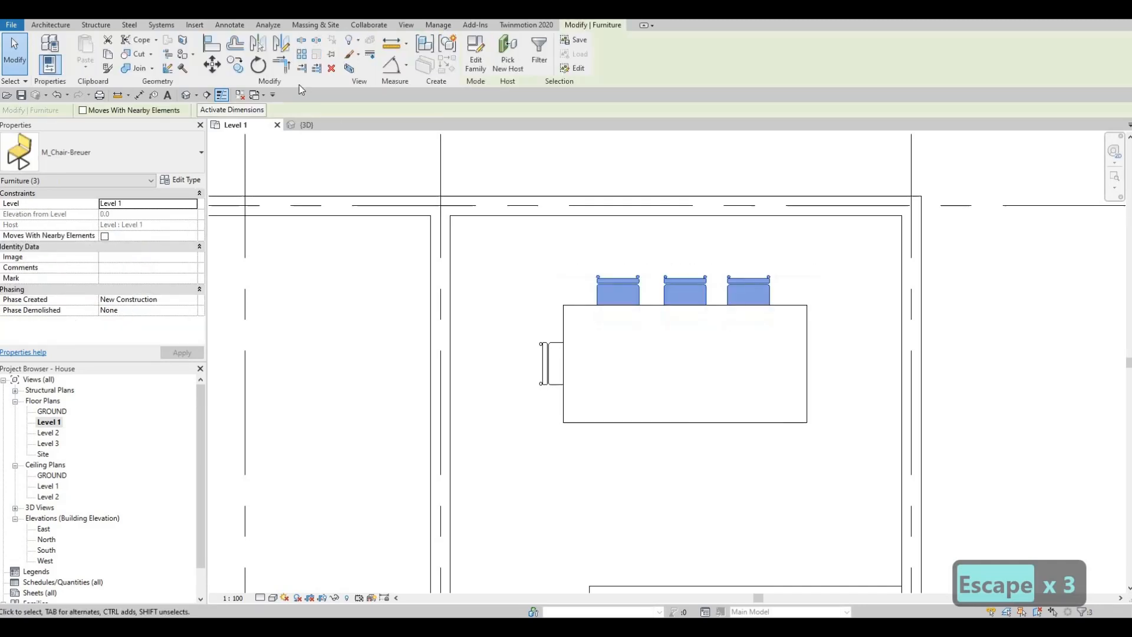
click(280, 45)
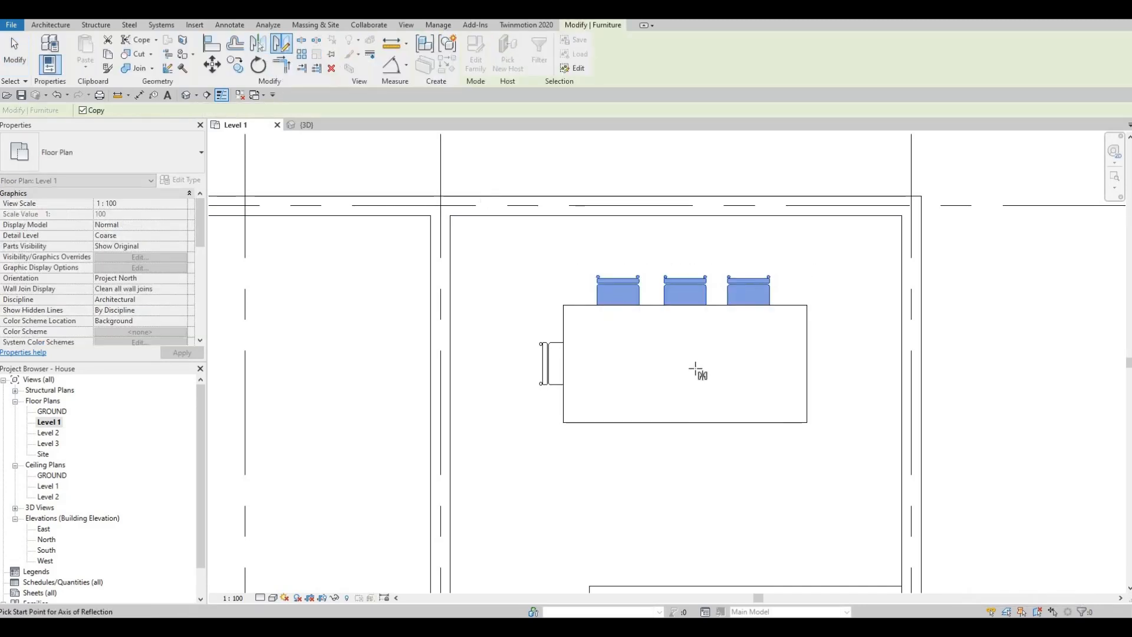
click(714, 364)
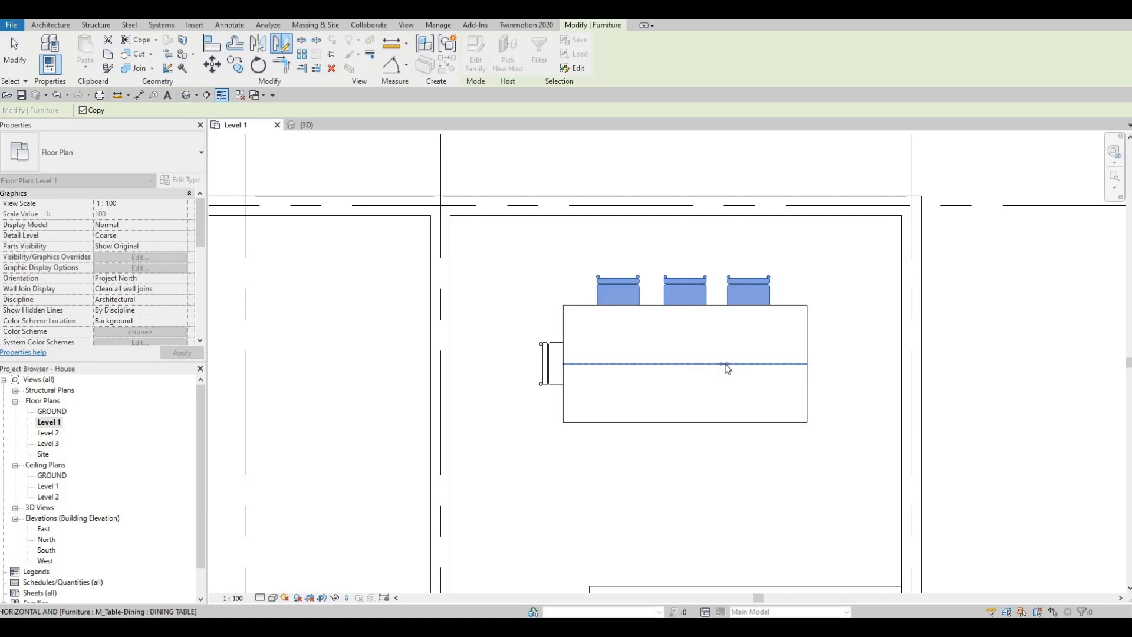
click(725, 365)
key(Escape)
key(Escape)
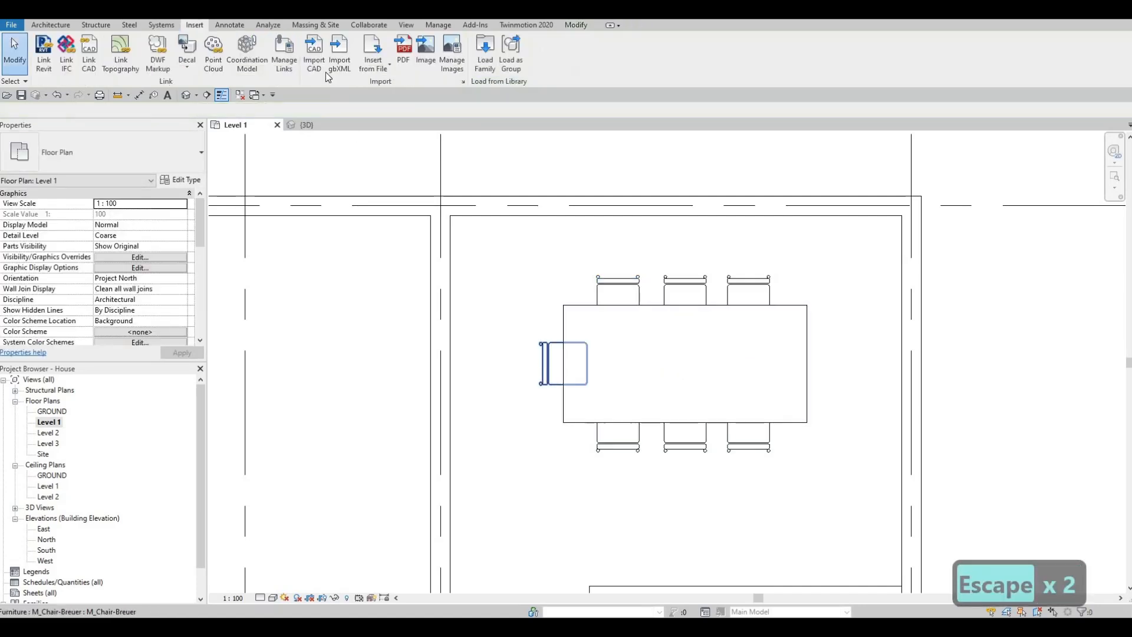
- Mirror a copy of the left end chair across the dining table's vertical centreline to its right end
click(551, 362)
click(281, 45)
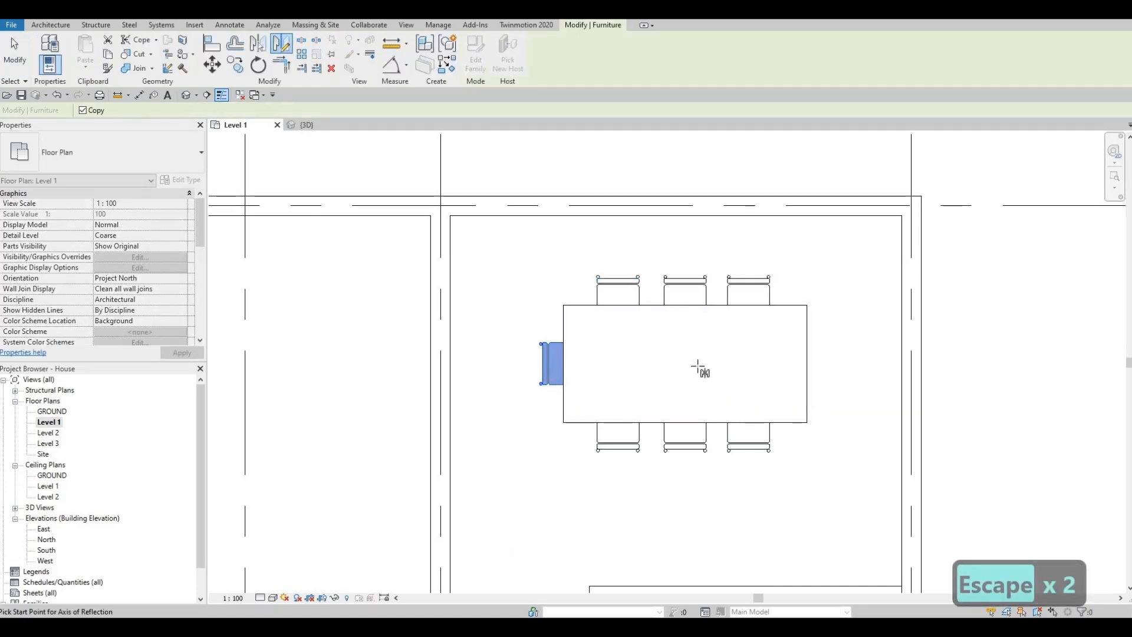
click(686, 348)
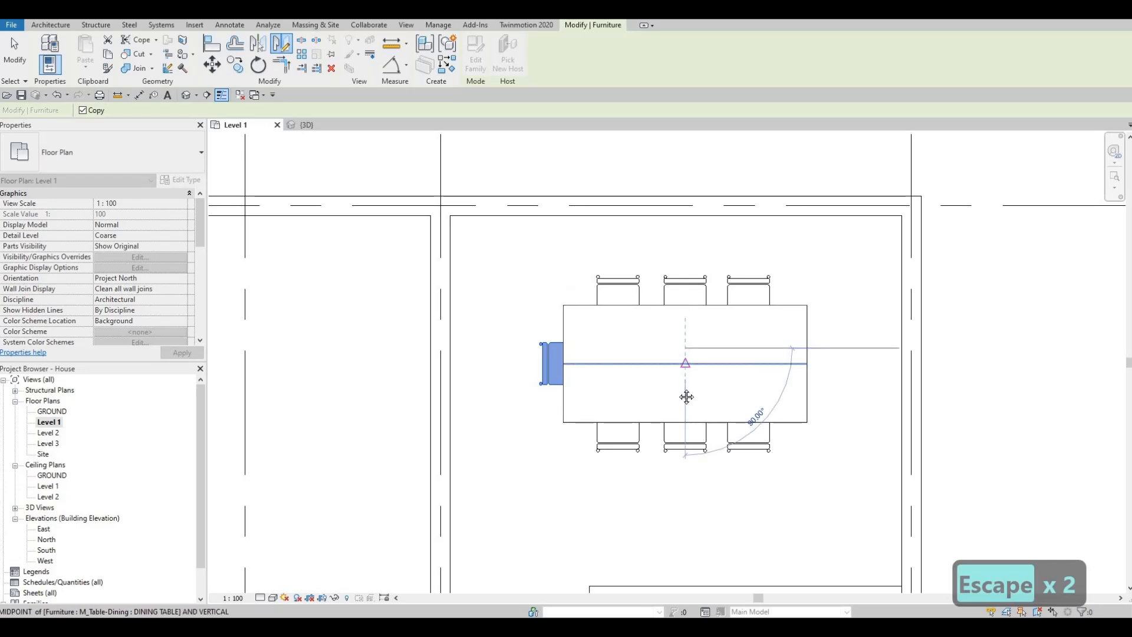
click(687, 396)
middle_drag(630, 391, 627, 319)
scroll(626, 318, down, 2)
key(Escape)
key(Escape)
middle_drag(497, 183, 492, 181)
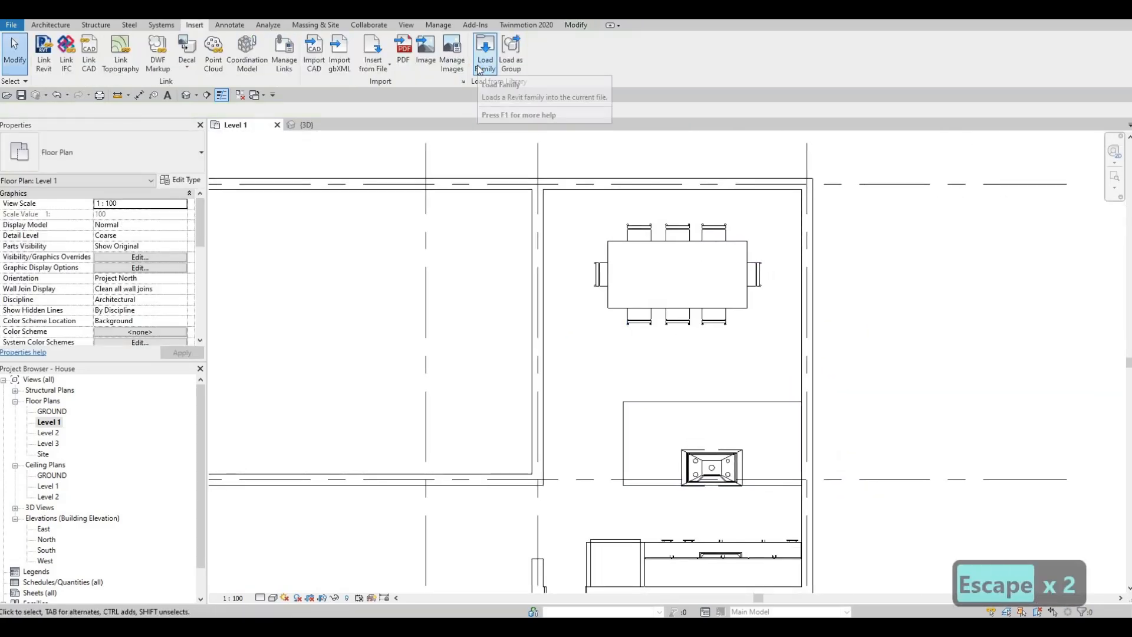
- Browse the chair families in the Seating folder and load M_Chair-Stacking
click(481, 66)
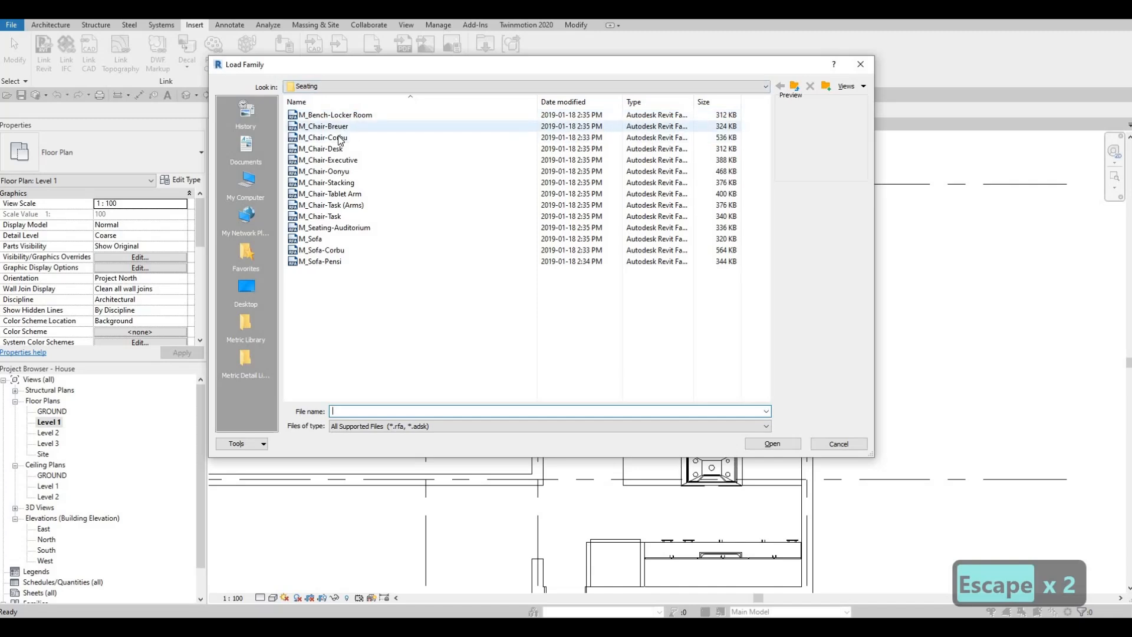
click(340, 138)
scroll(340, 141, down, 1)
key(Down)
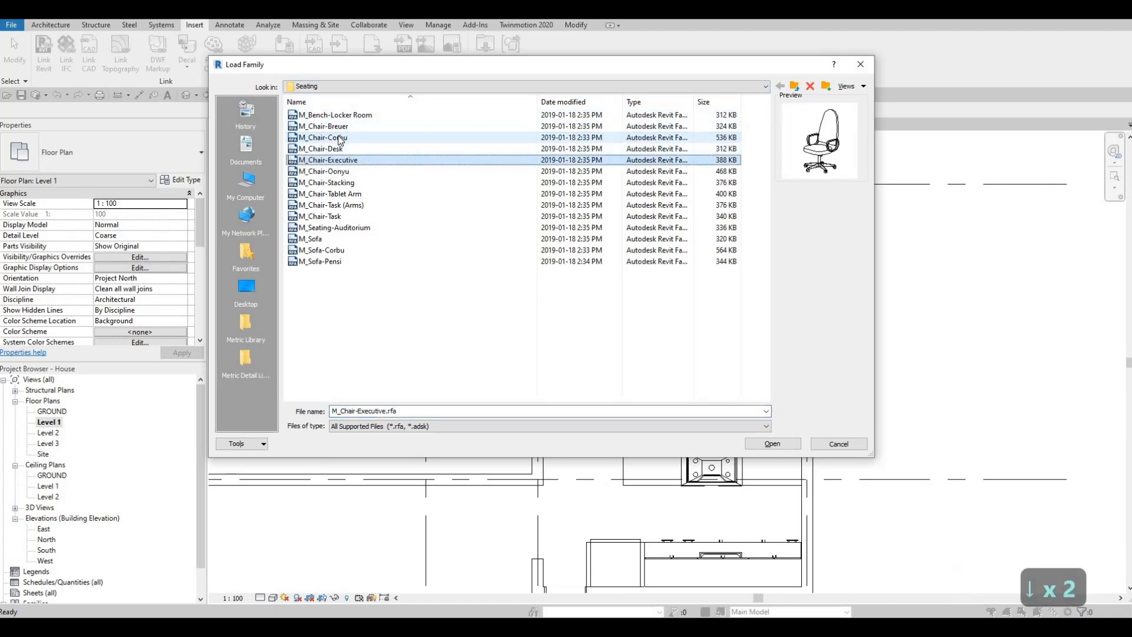
key(Down)
key(Down)
key(Down)
key(Down)
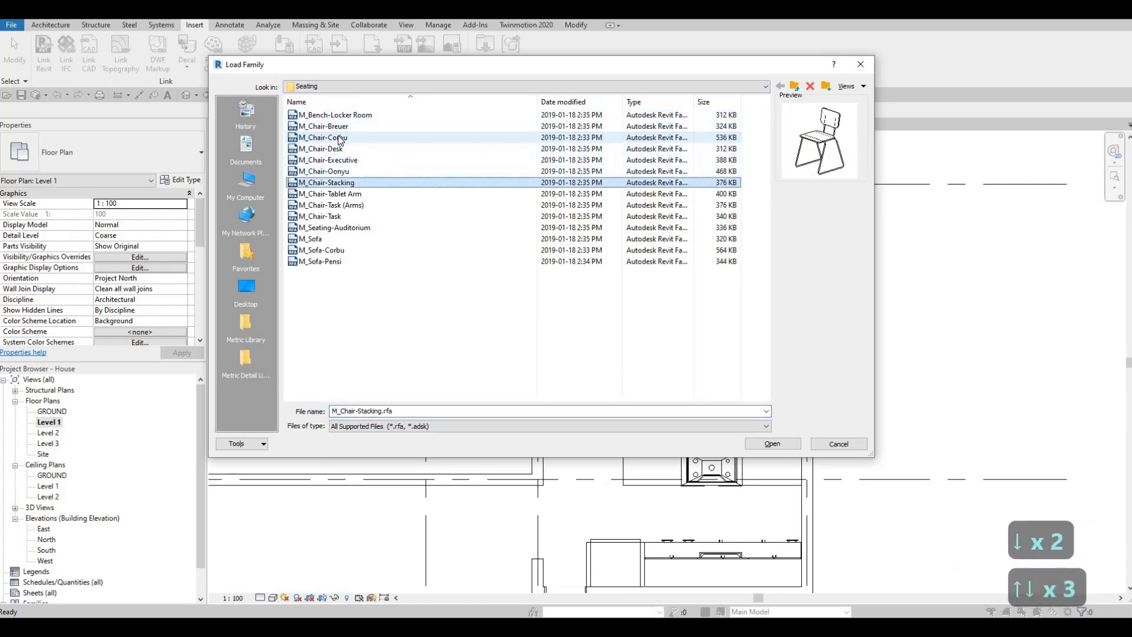
key(Up)
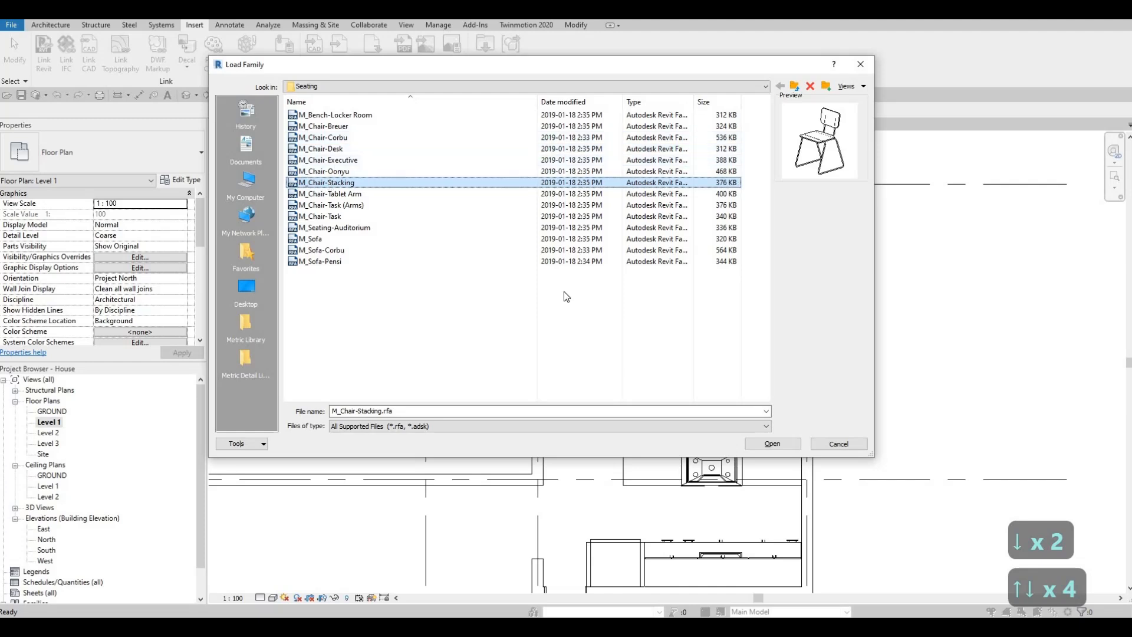
click(773, 444)
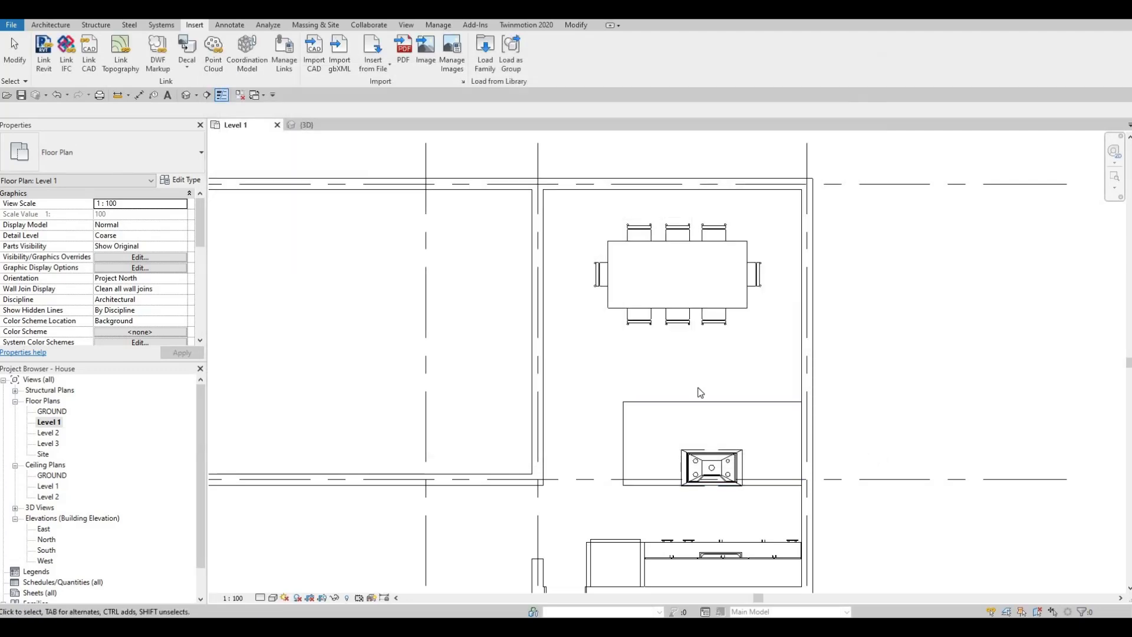
- Place four M_Chair-Stacking chairs facing the kitchen island along its upper edge, spaced 700 mm apart, and switch to the 3D view
key(c)
key(m)
scroll(781, 381, up, 2)
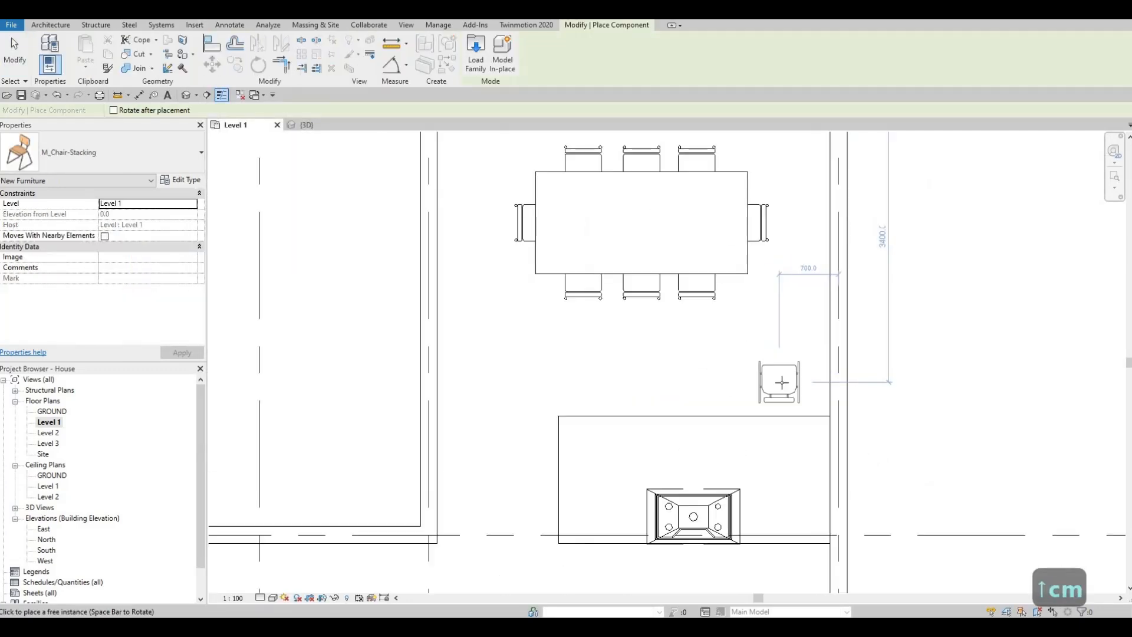
scroll(782, 382, up, 2)
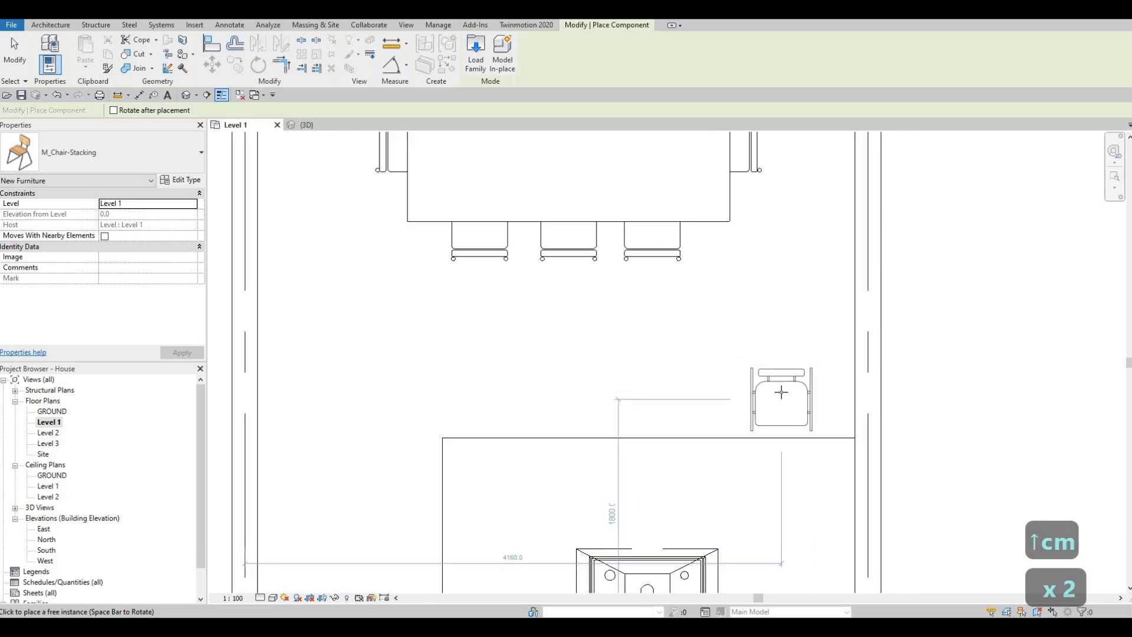
scroll(781, 392, down, 2)
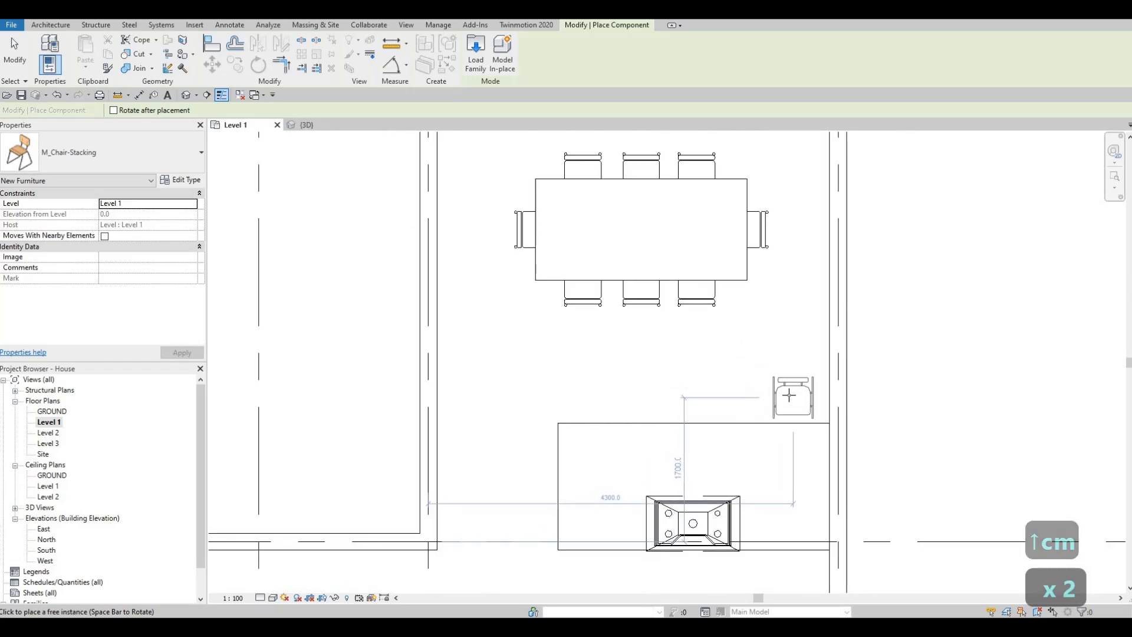
click(781, 395)
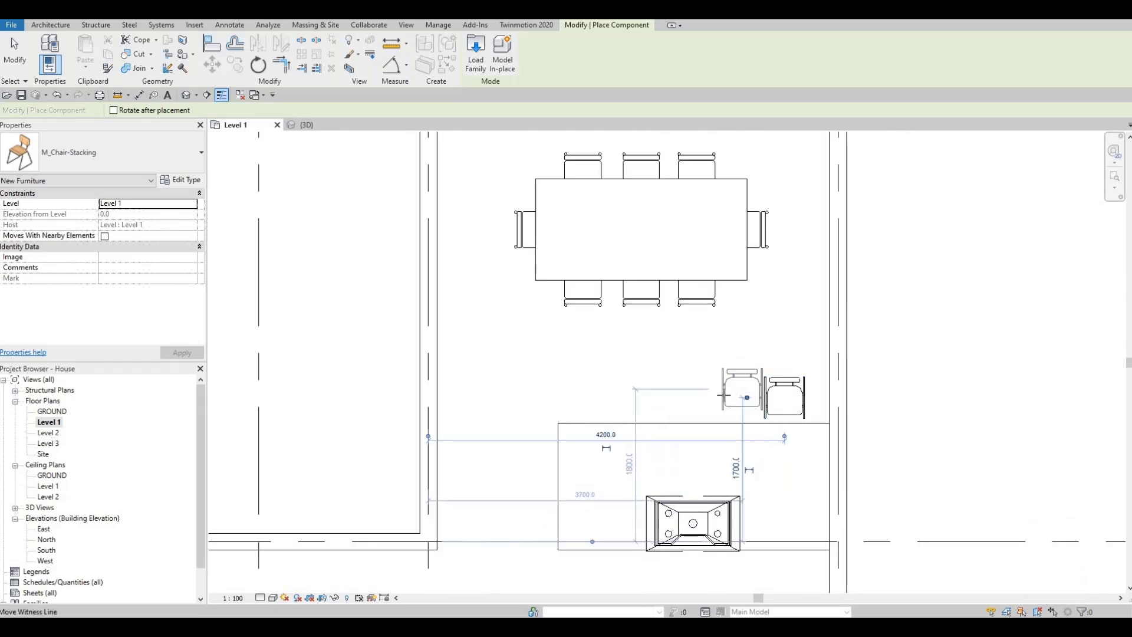
click(678, 394)
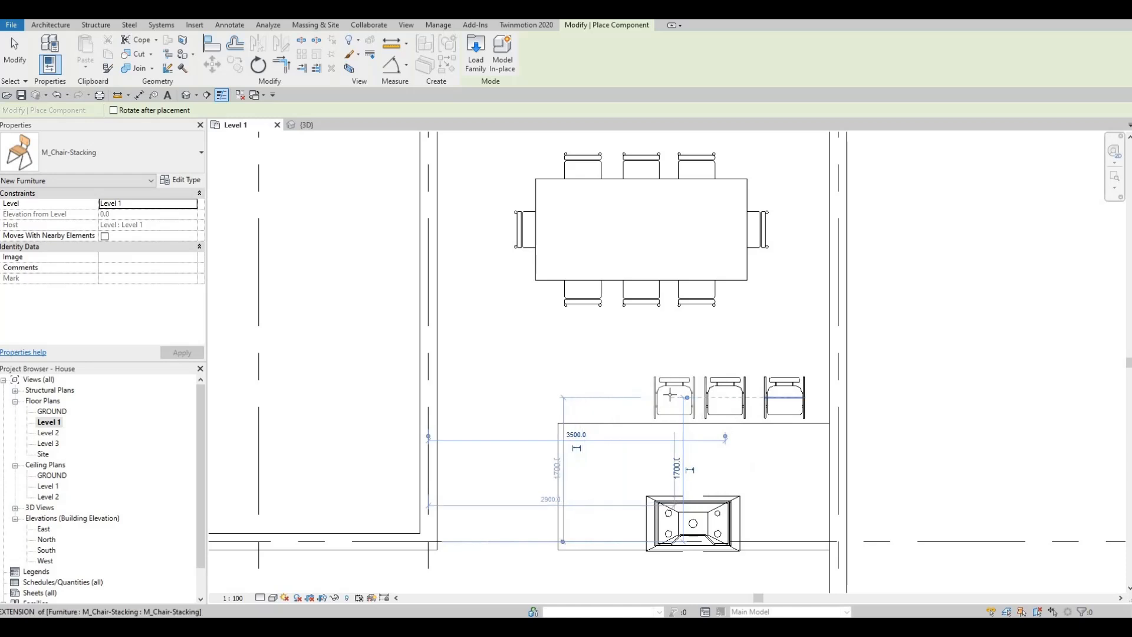
click(625, 396)
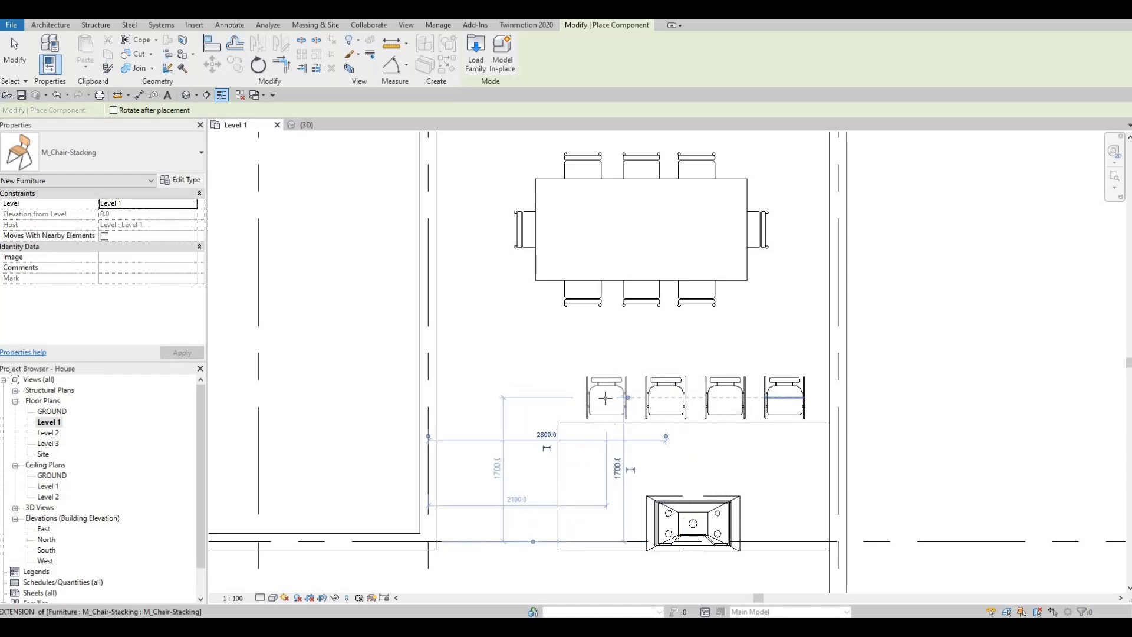
key(Escape)
key(Escape)
key(Escape)
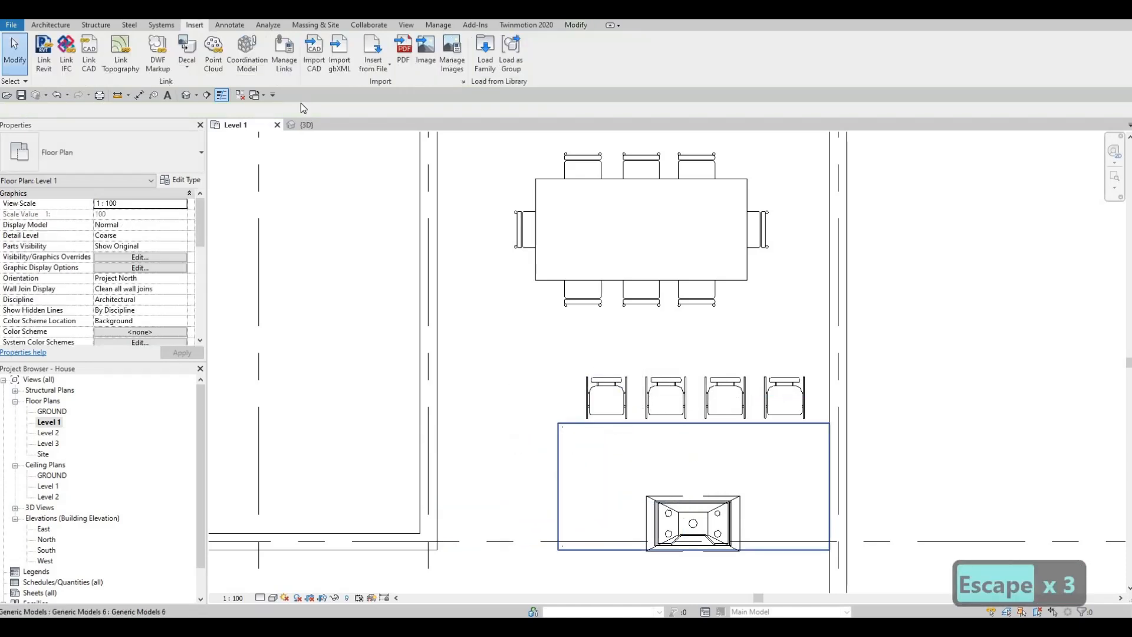
click(312, 123)
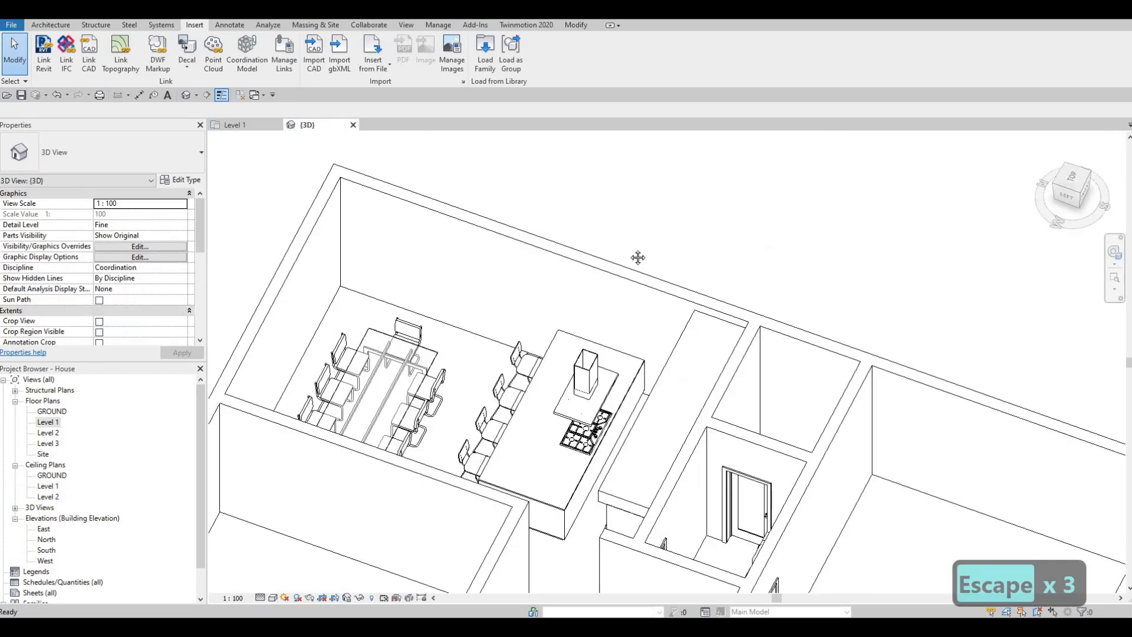
- Stretch the kitchen island's countertop outward on the seating side so that it overhangs the stacking chairs
shift+middle_drag(653, 307, 681, 285)
scroll(637, 248, up, 4)
click(620, 231)
key(Escape)
click(590, 228)
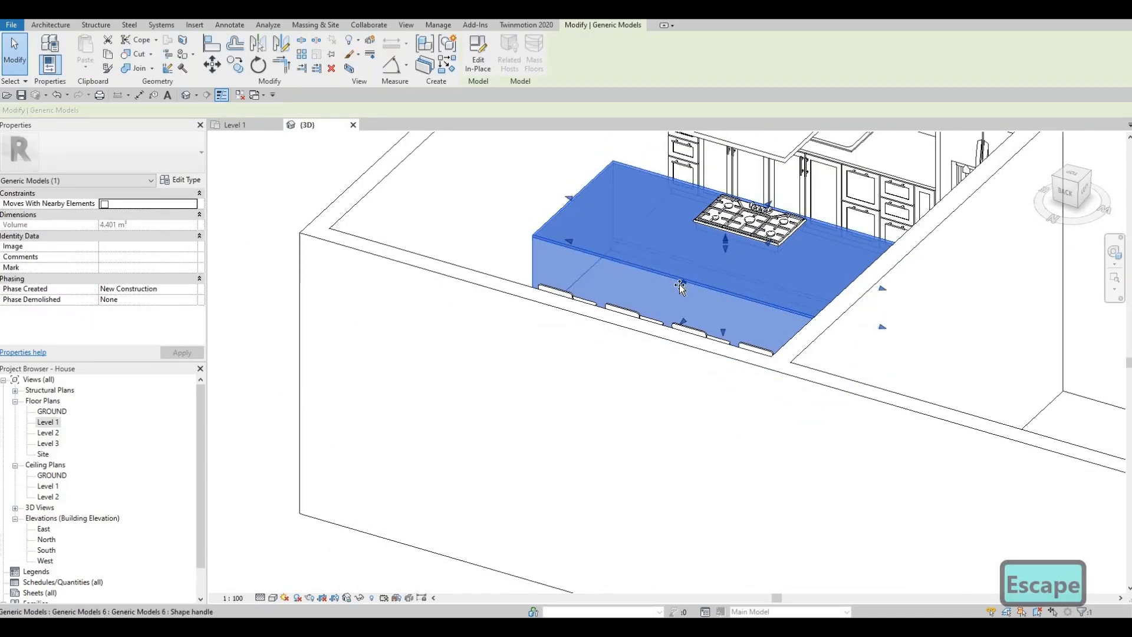
drag(681, 285, 667, 295)
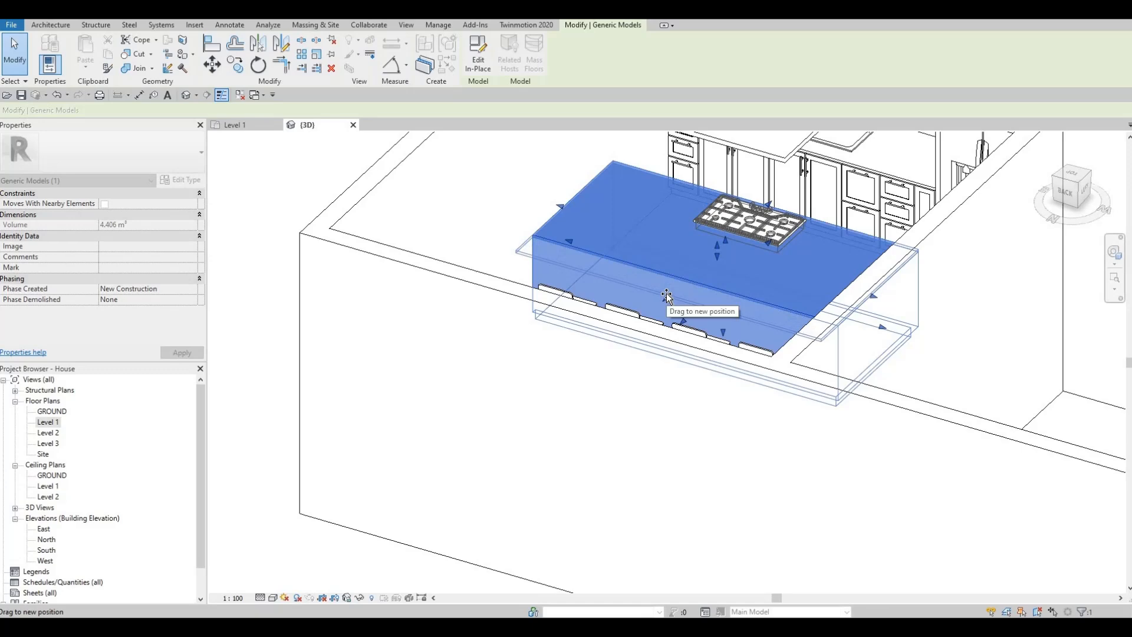
drag(702, 244, 703, 244)
shift+middle_drag(703, 244, 584, 283)
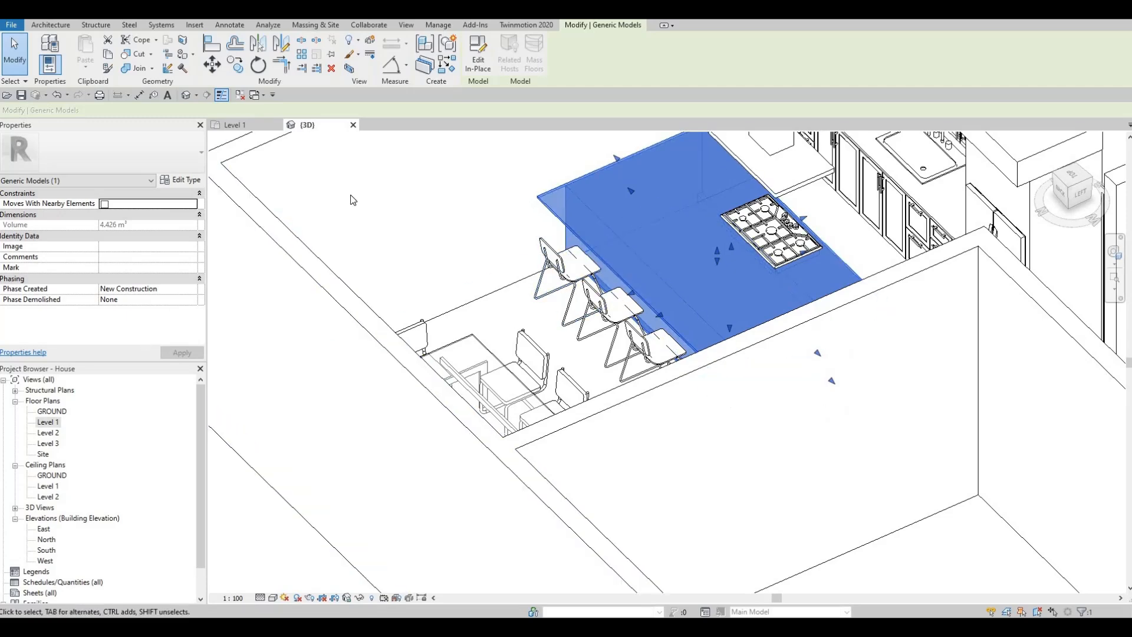
- Open the Level 1 floor plan and pull the island countertop's overhanging edge slightly back from the four chairs
double_click(47, 423)
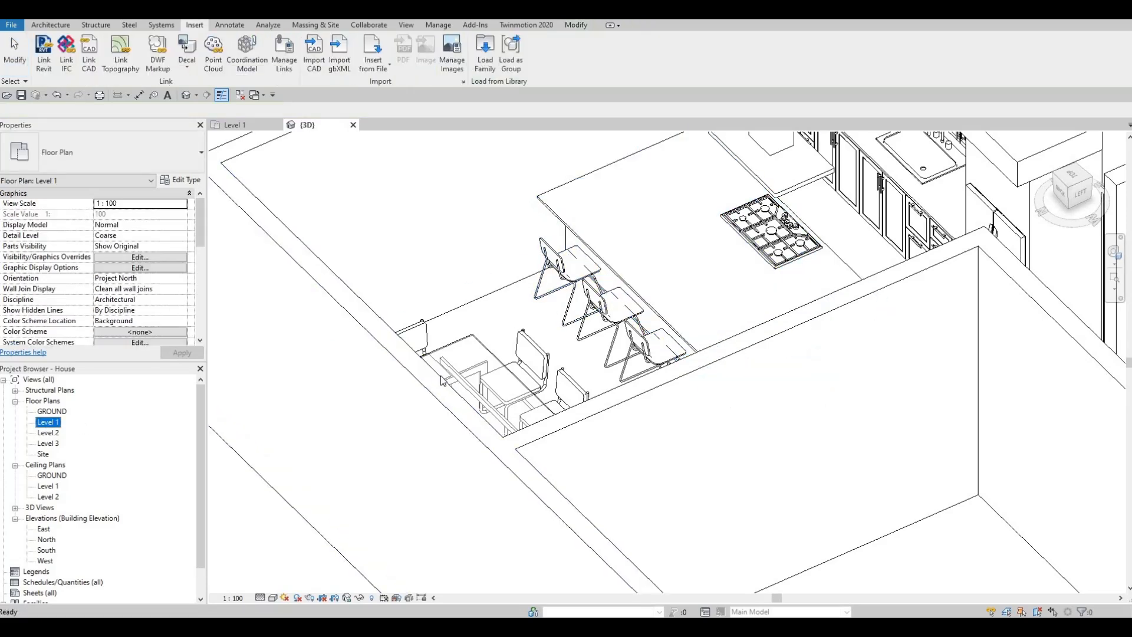
scroll(619, 330, up, 2)
key(Escape)
key(Escape)
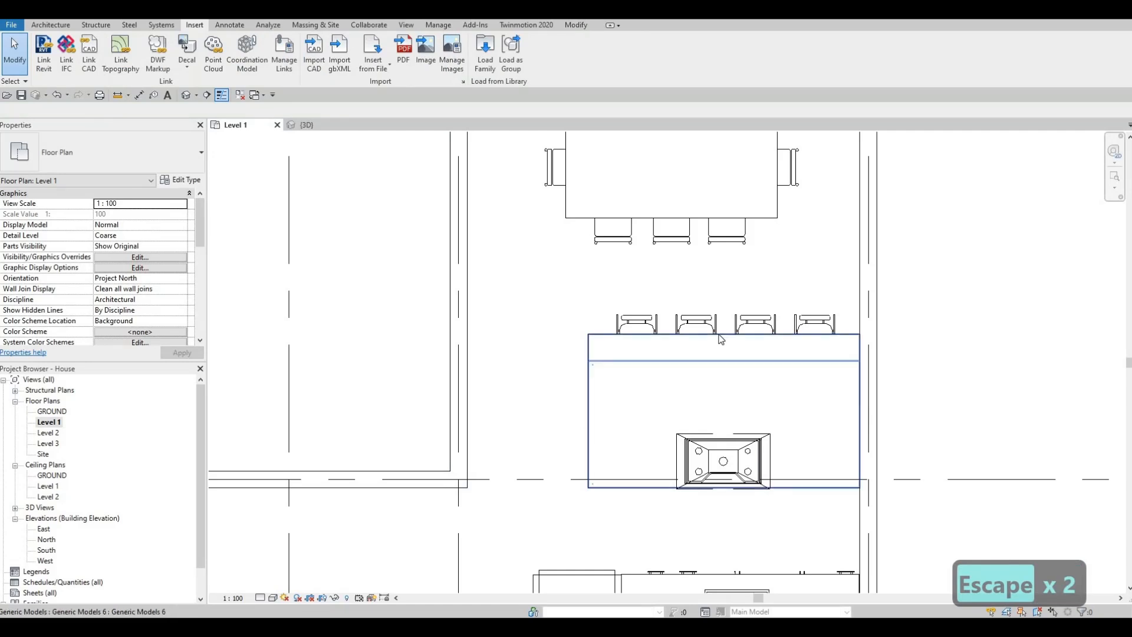
click(723, 336)
drag(722, 342, 698, 349)
key(Escape)
key(Escape)
key(Escape)
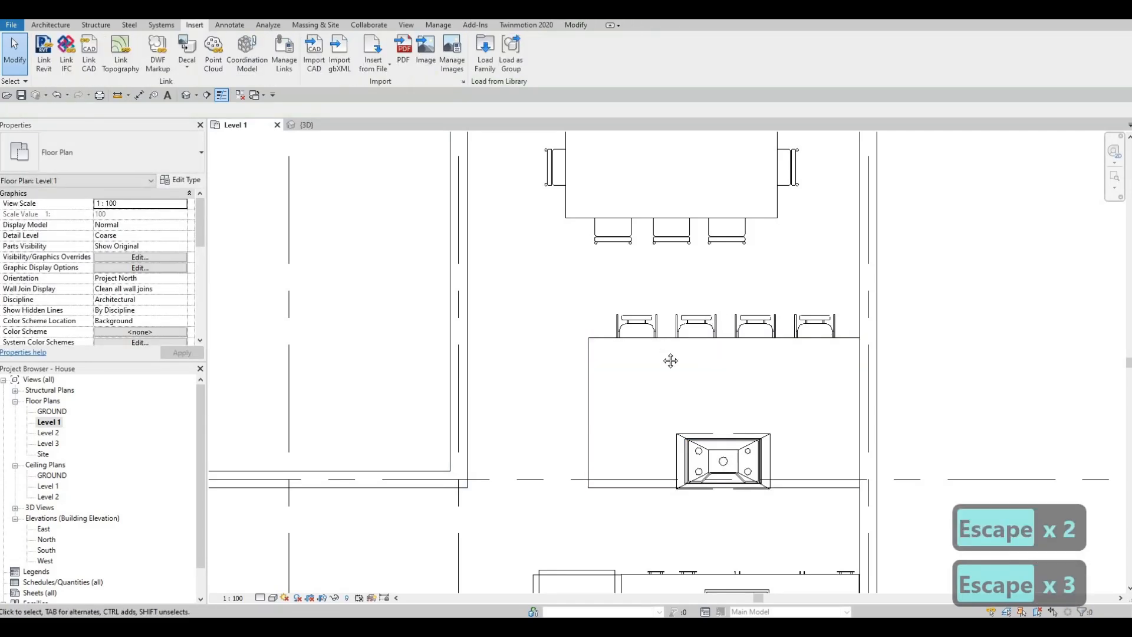
- Browse the chair and sofa families in the Seating folder for loading and select M_Sofa-Corbu
scroll(691, 333, down, 2)
scroll(691, 338, down, 2)
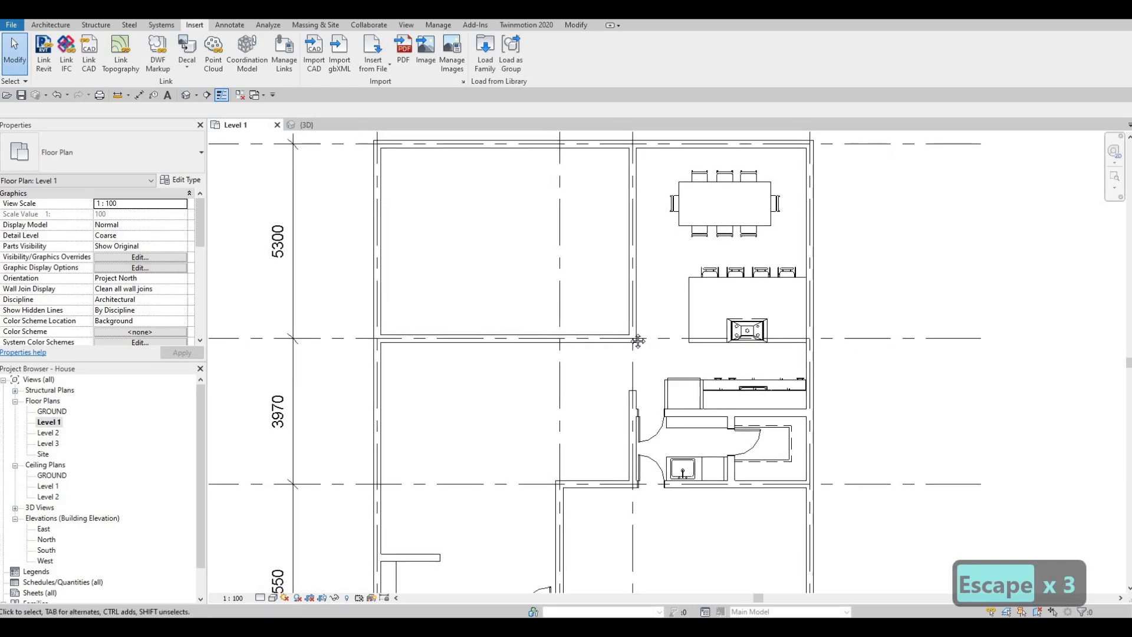
scroll(649, 341, down, 2)
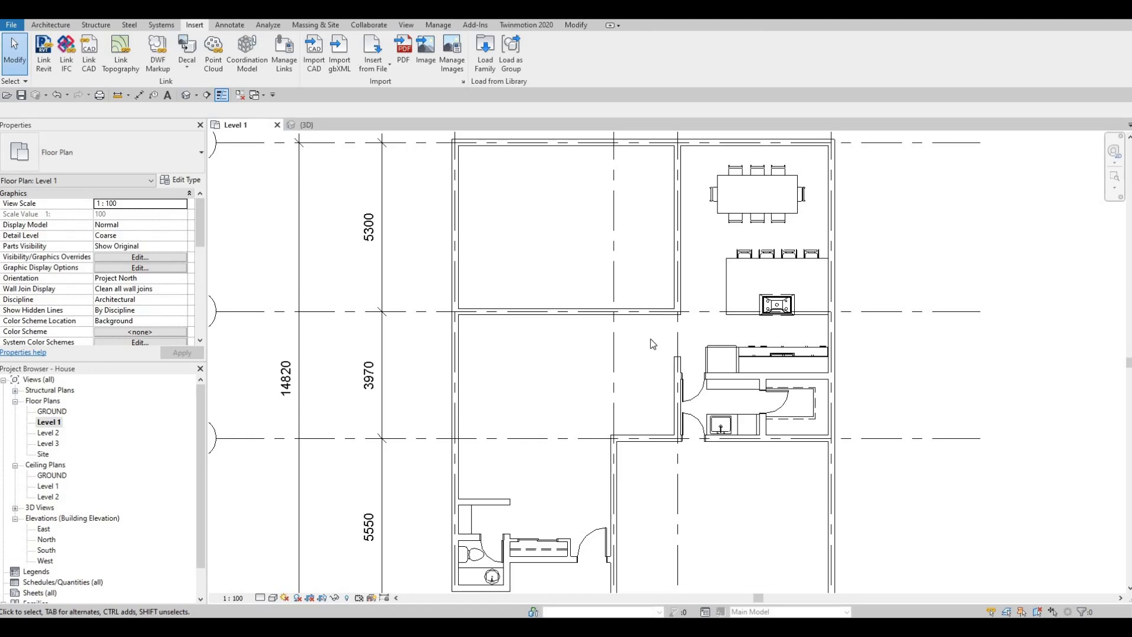
scroll(566, 341, down, 1)
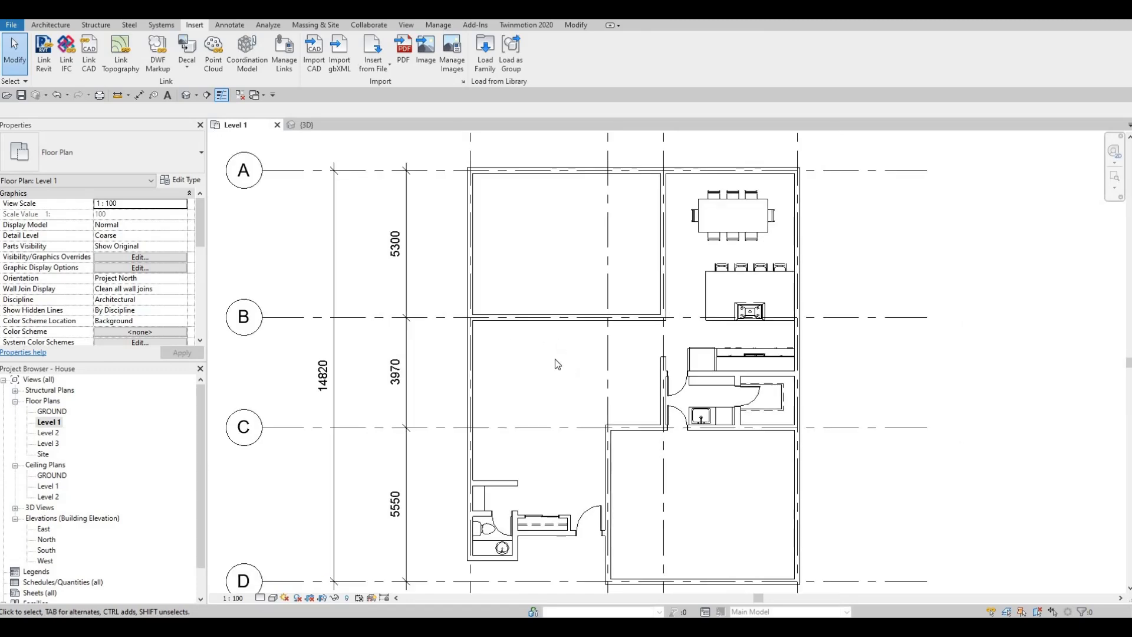
click(485, 53)
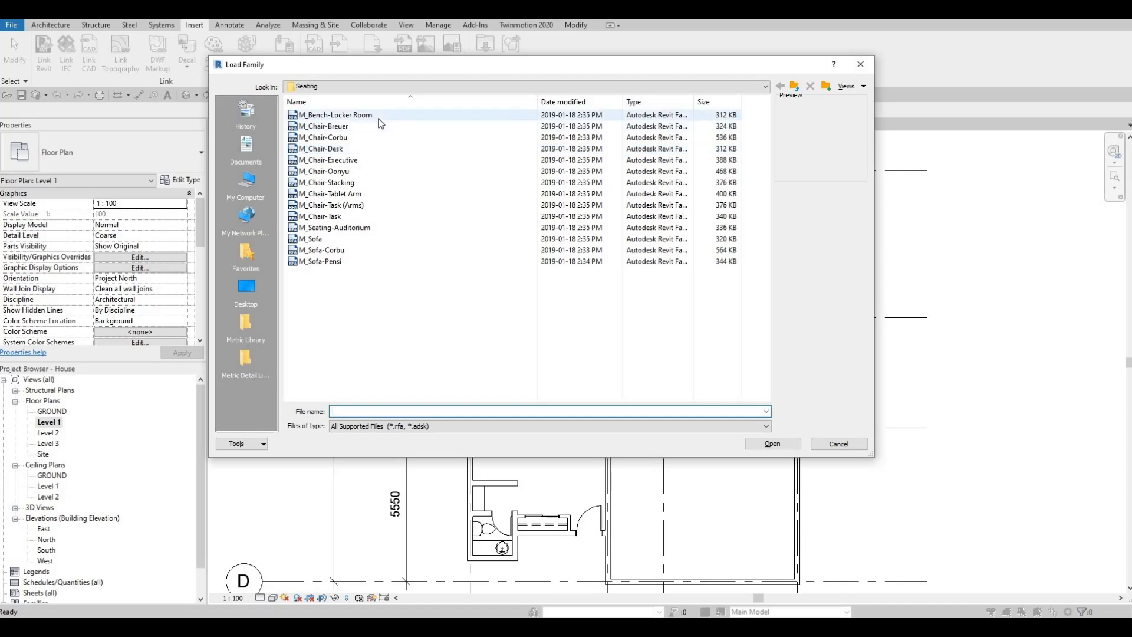
click(337, 205)
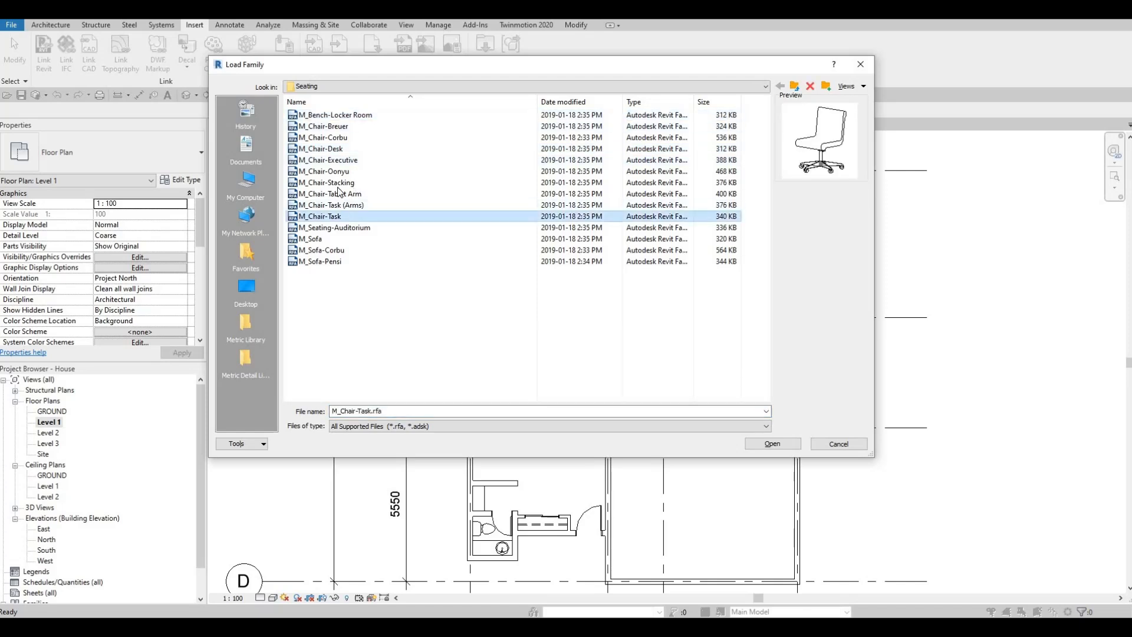
click(325, 171)
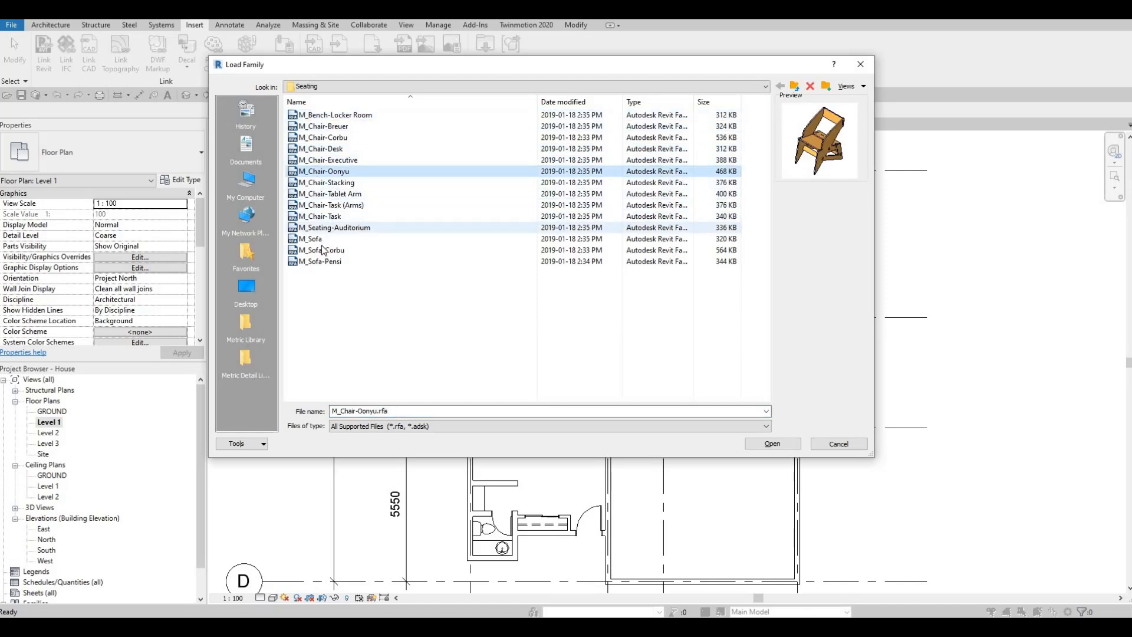
click(325, 227)
click(323, 253)
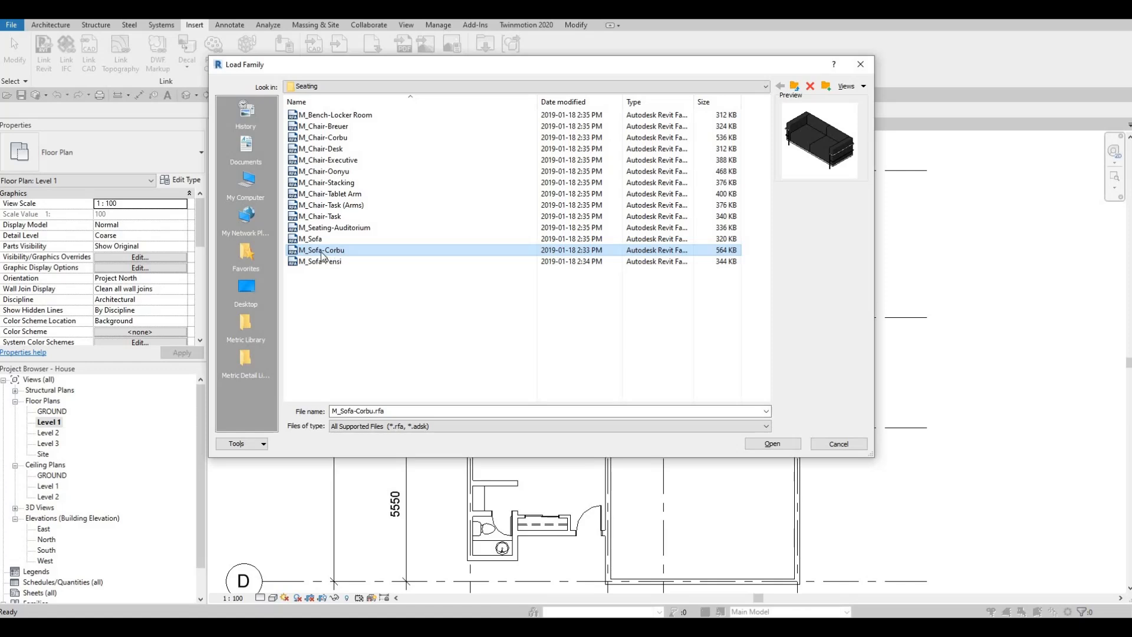
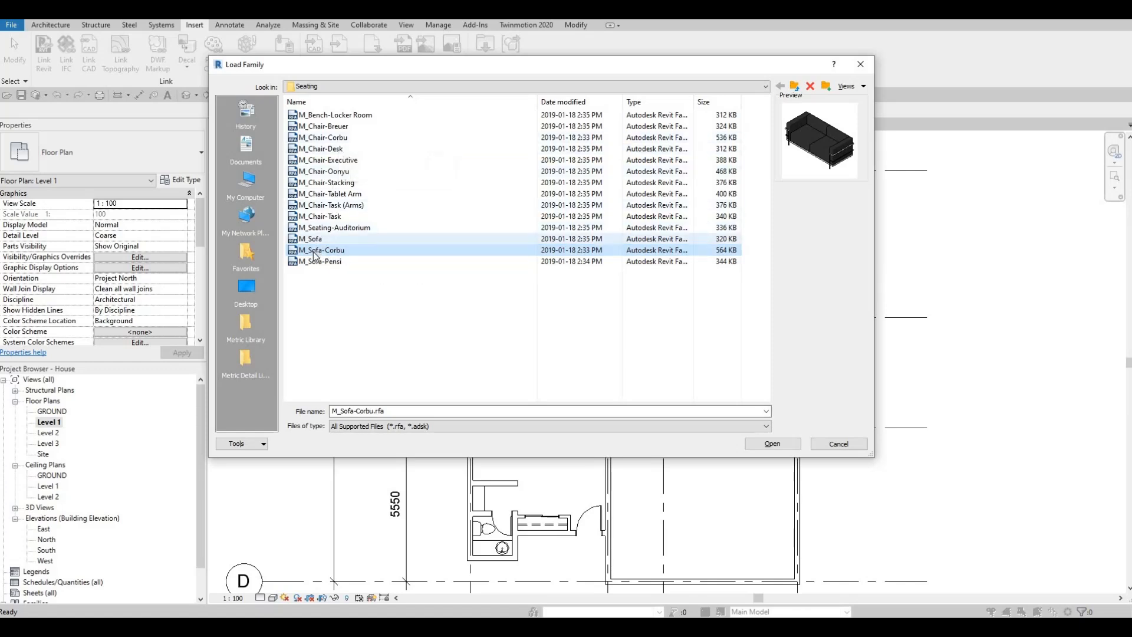
- Load the M_Sofa-Corbu family and place one sofa, turned vertically, in the open living area between gridlines B and C
click(772, 444)
key(c)
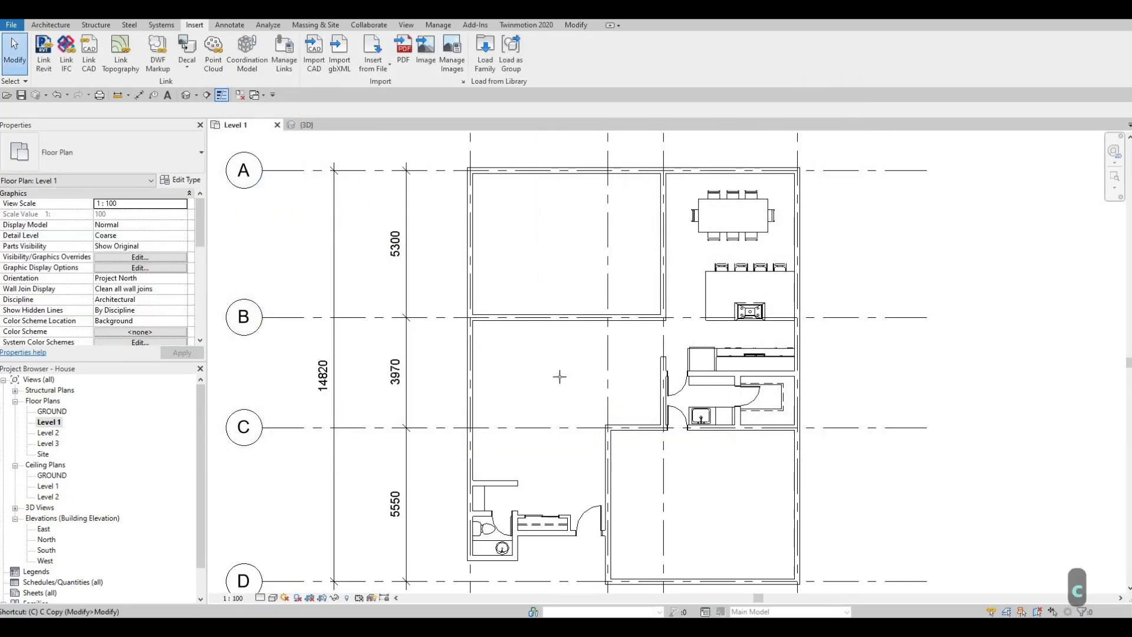
key(m)
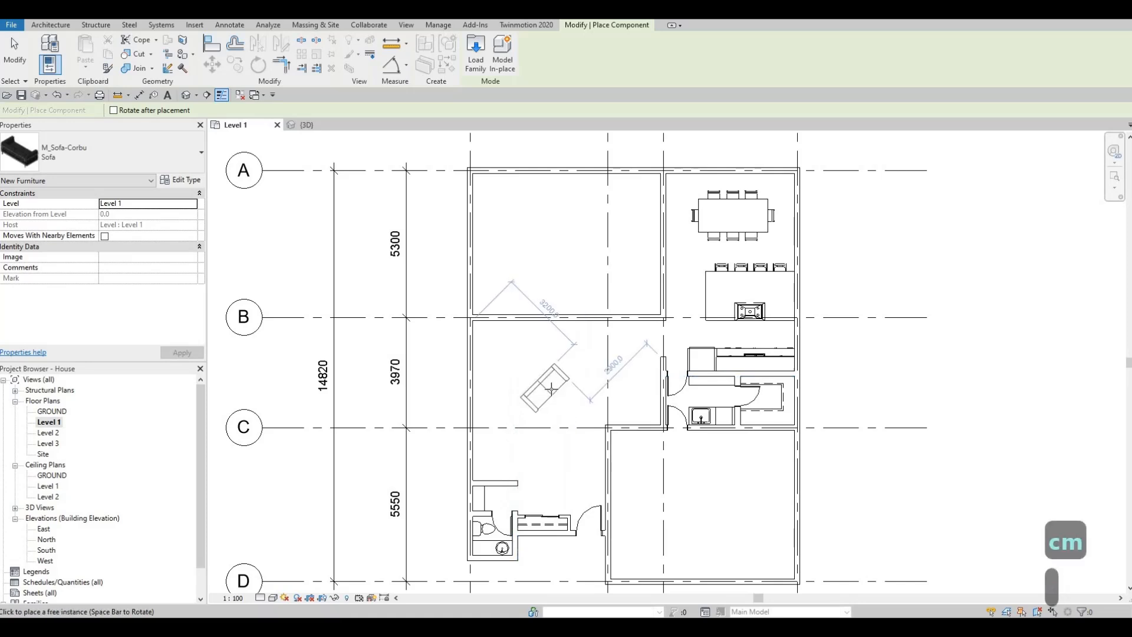
key(space)
key(space)
key(space)
key(space)
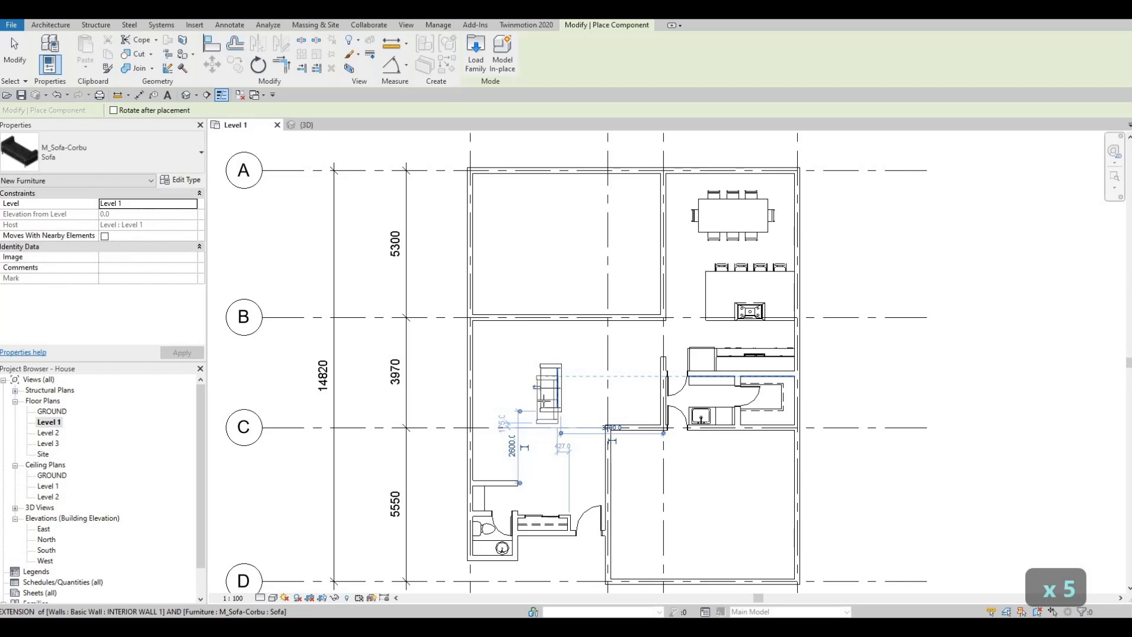
key(Escape)
key(Escape)
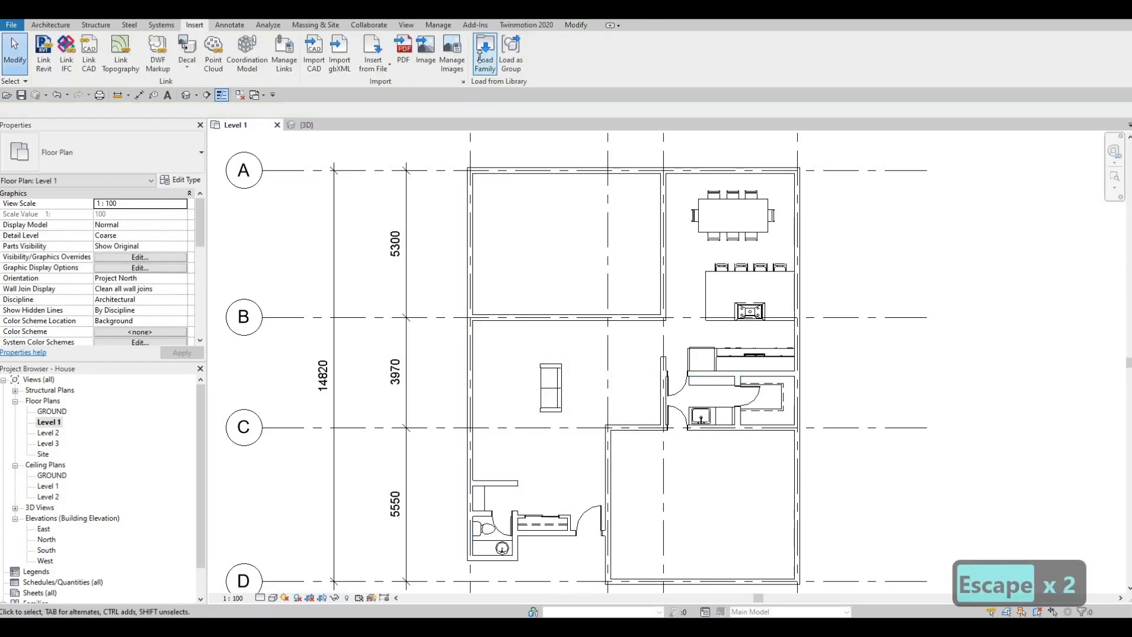
- Load the M_Chair-Corbu family from the Seating folder
click(479, 58)
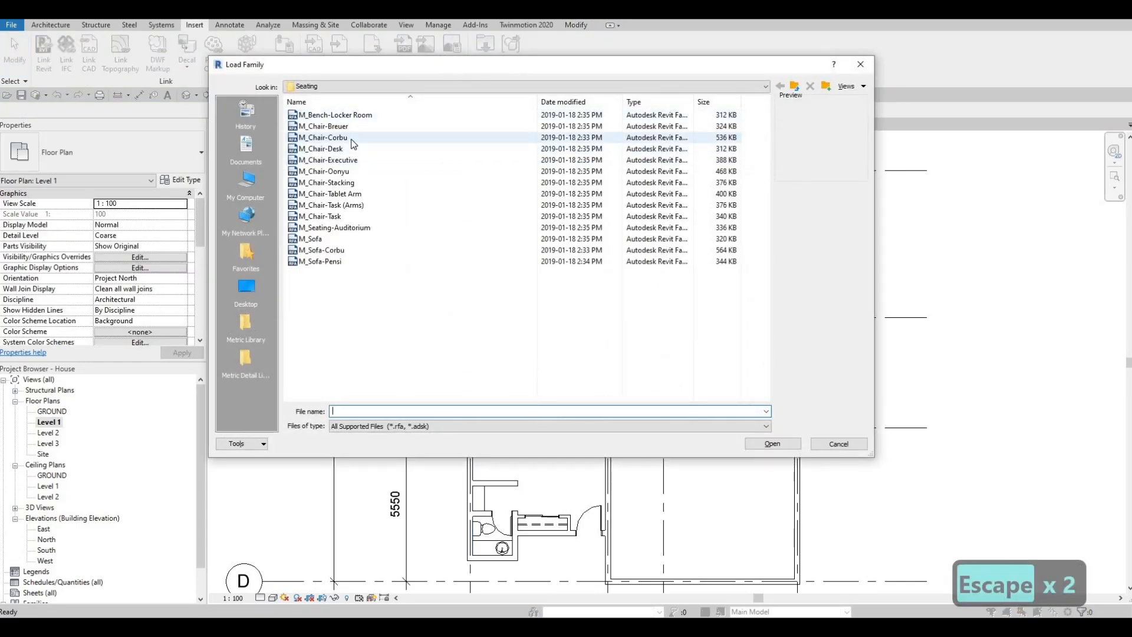
click(352, 139)
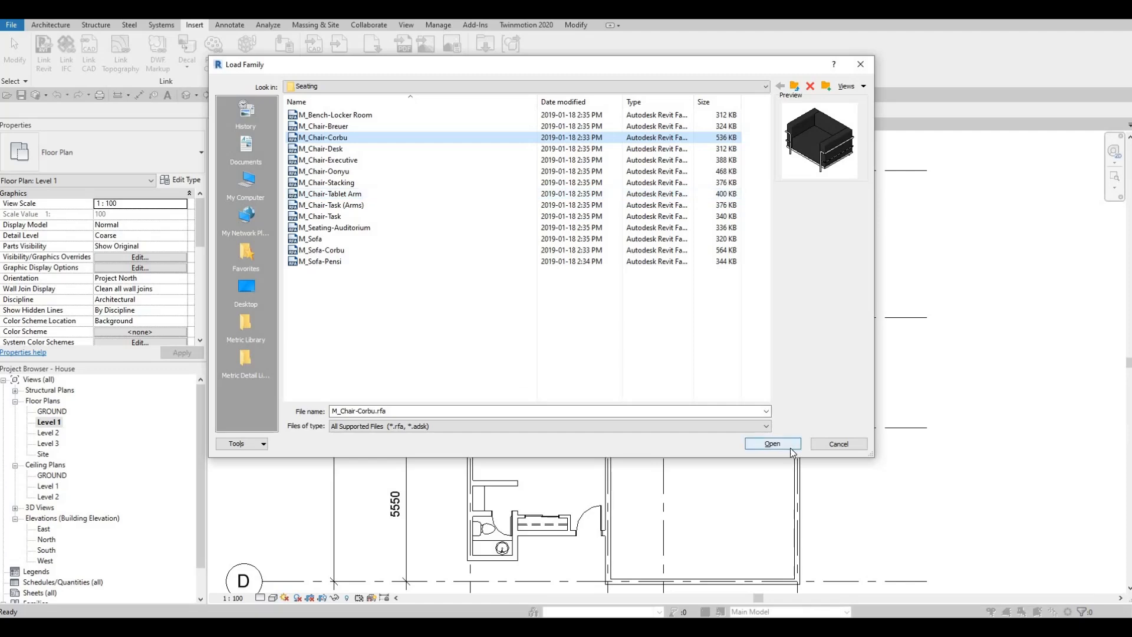
key(Return)
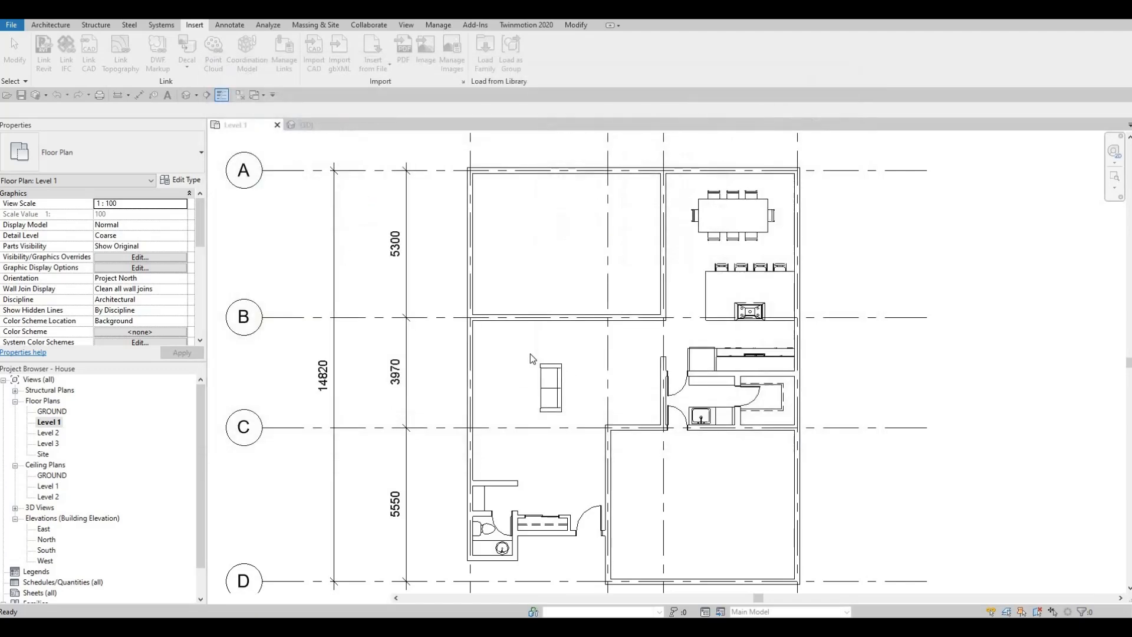
- Place two M_Chair-Corbu armchairs side by side above the short interior wall, rotated to face the sofa area
key(c)
key(m)
scroll(524, 353, up, 1)
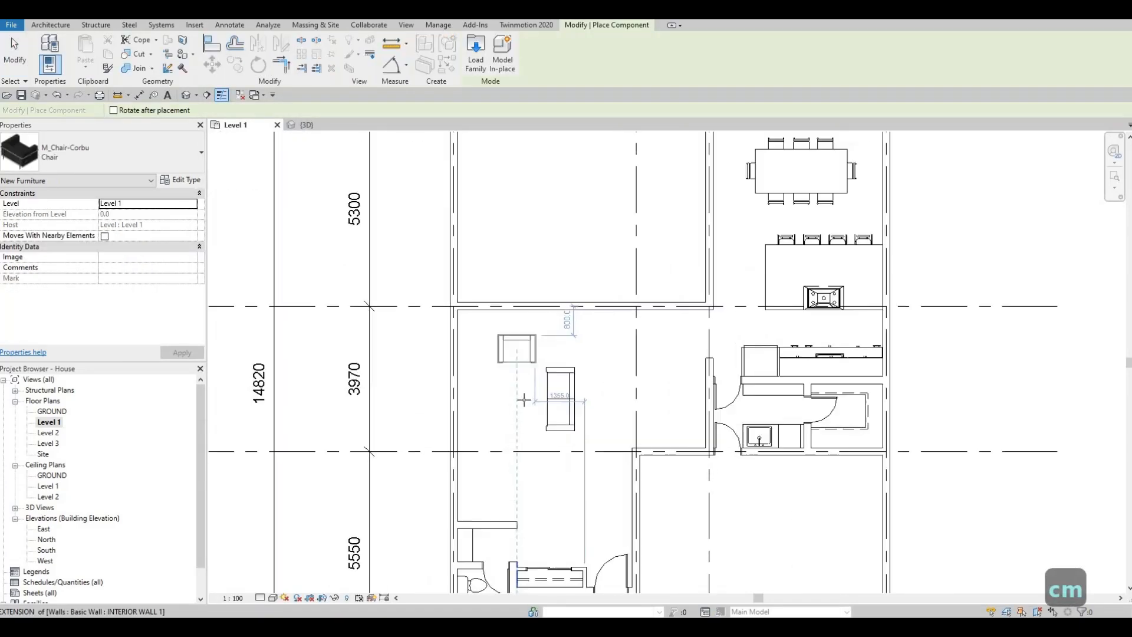
key(space)
key(space)
key(space)
key(space)
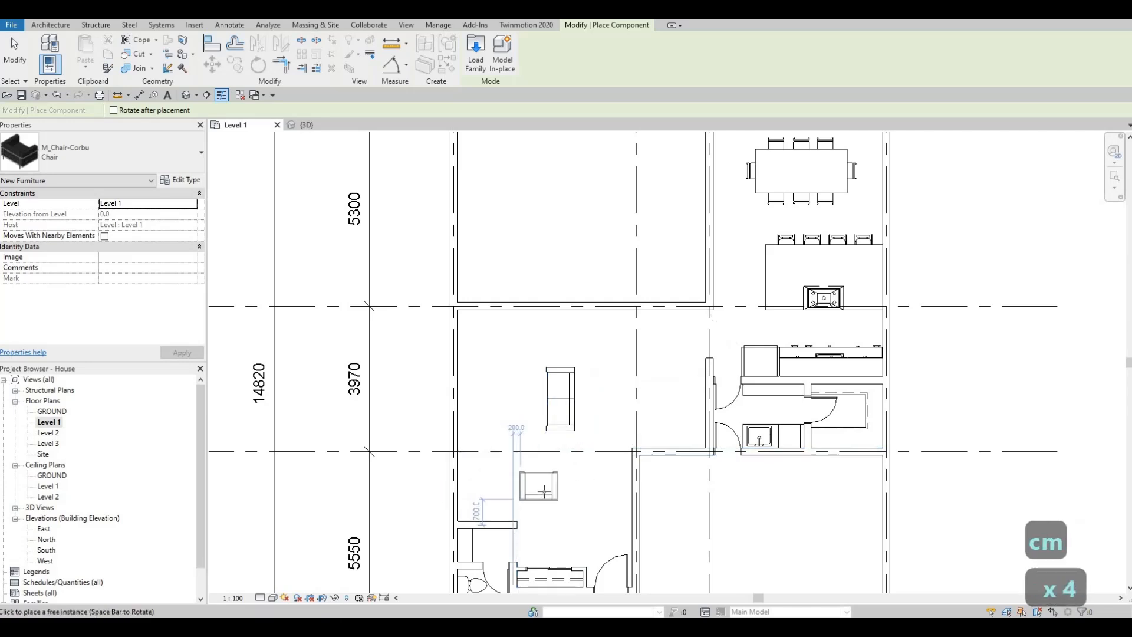
click(501, 494)
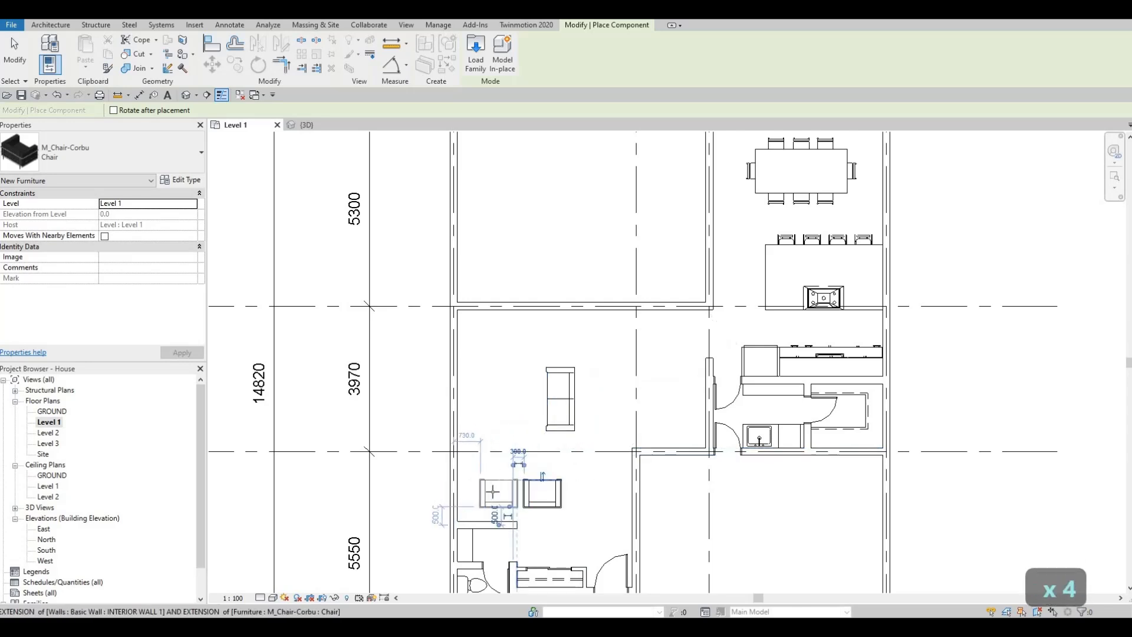
key(Escape)
key(Escape)
- Nudge the short interior wall below the armchairs upward until it is 1640 mm from gridline C
middle_drag(502, 420, 501, 305)
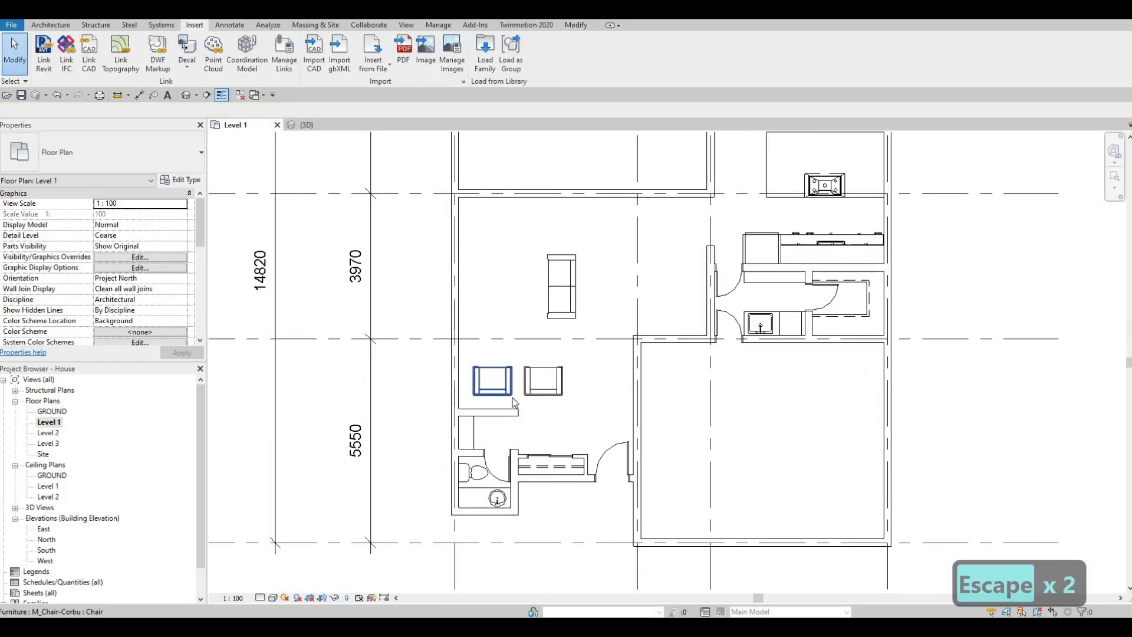
middle_drag(518, 388, 528, 421)
key(Escape)
key(Escape)
middle_drag(502, 470, 515, 410)
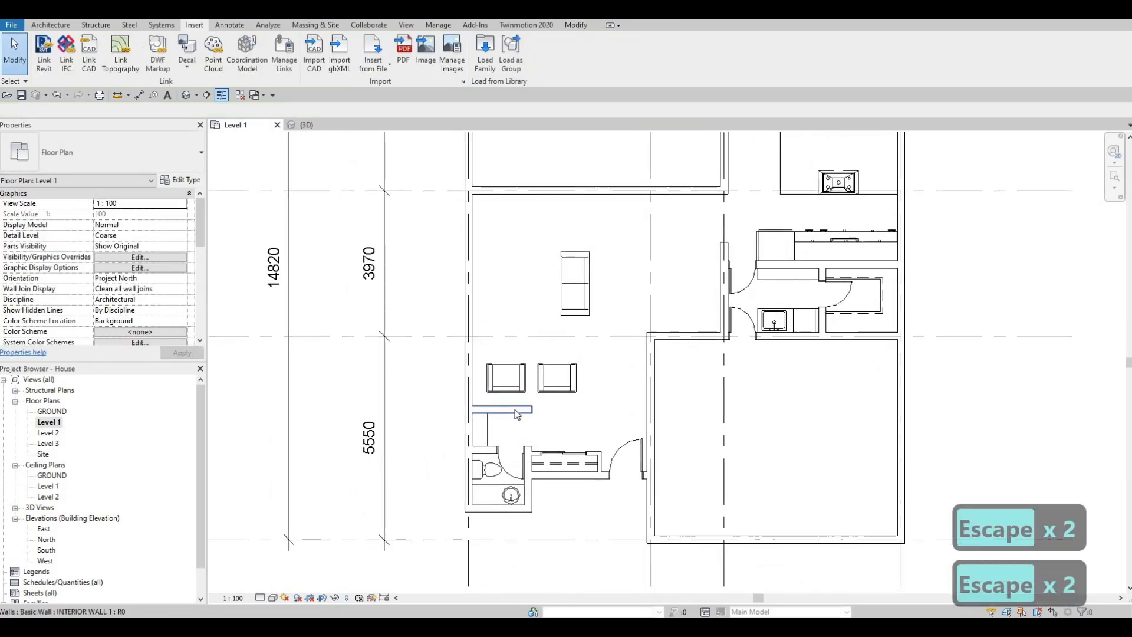
click(516, 410)
scroll(514, 411, up, 2)
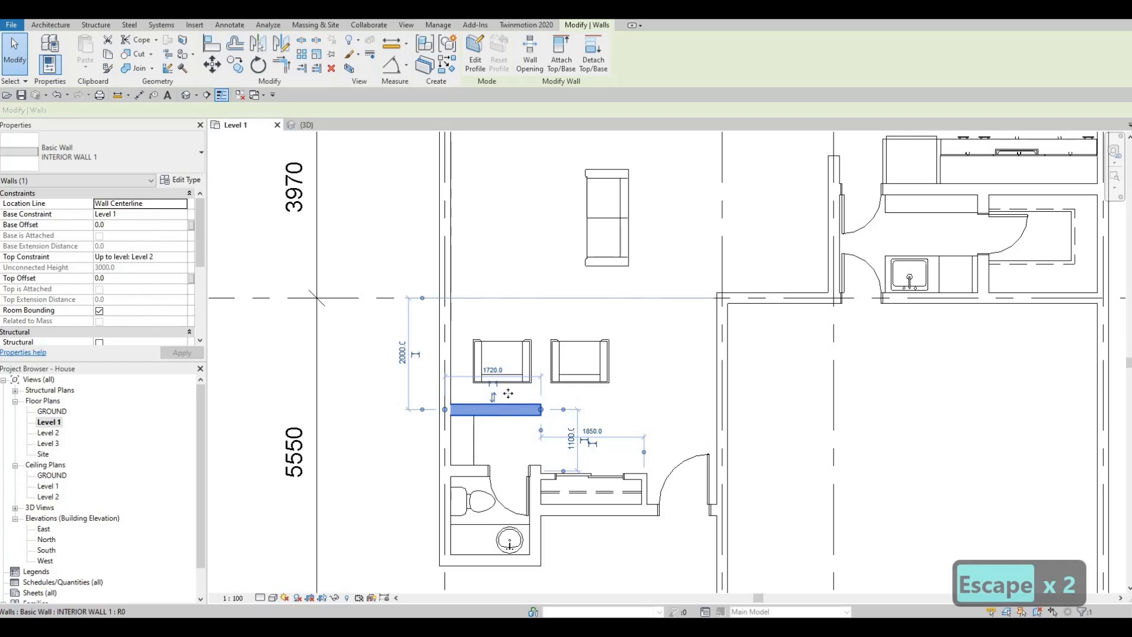
key(Up)
key(Up)
key(Up)
key(Up)
key(Up)
key(Up)
key(Up)
key(Up)
key(Up)
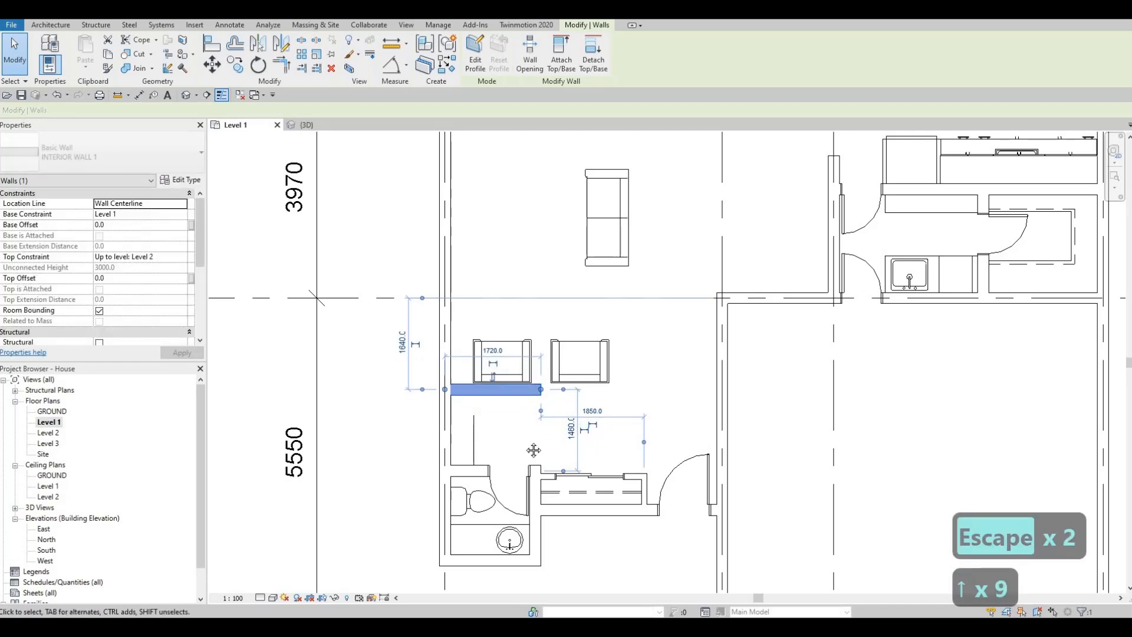
middle_drag(534, 450, 534, 493)
key(Escape)
key(Escape)
- Nudge both armchairs upward together, away from the short interior wall and closer to gridline C
click(502, 404)
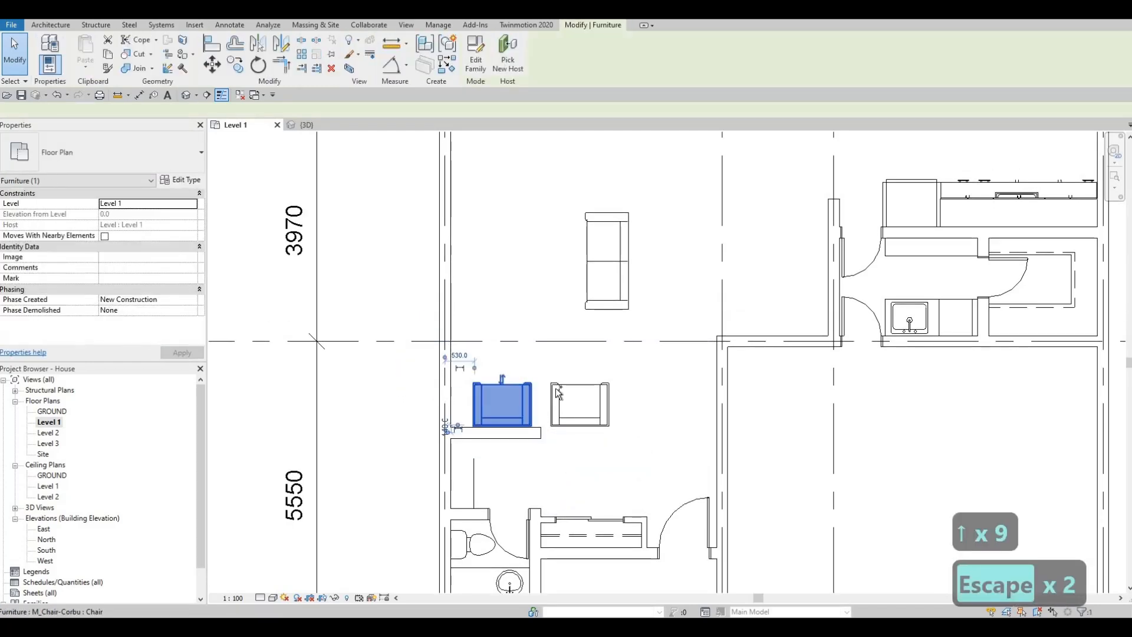
ctrl+click(557, 392)
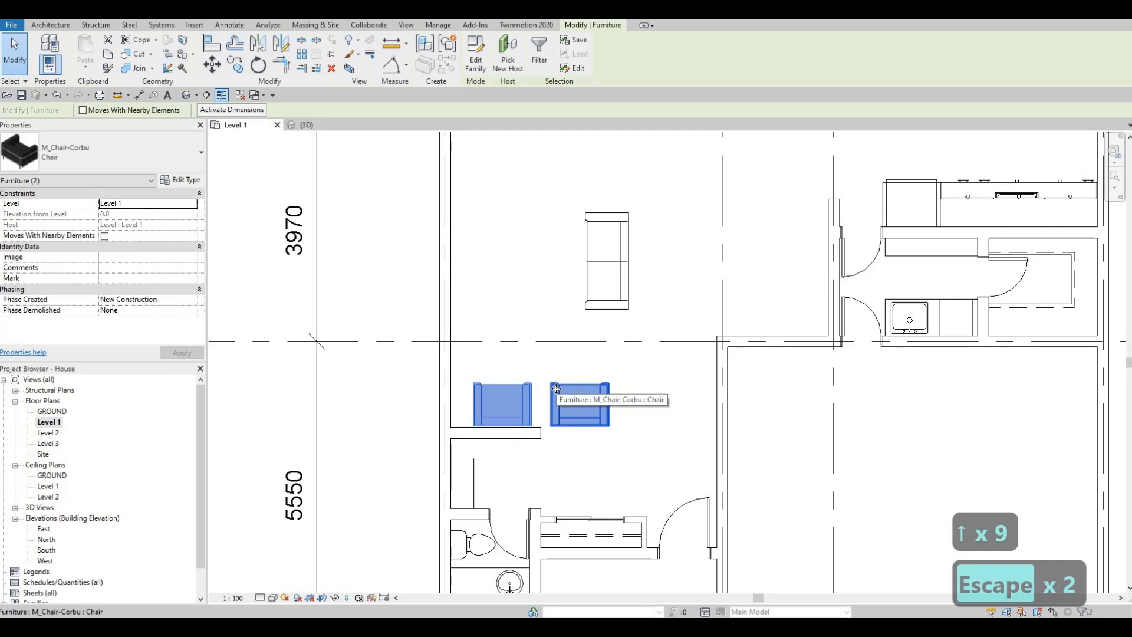
key(Up)
key(Up)
key(Up)
key(Up)
key(Up)
key(Up)
key(Up)
key(Up)
key(Up)
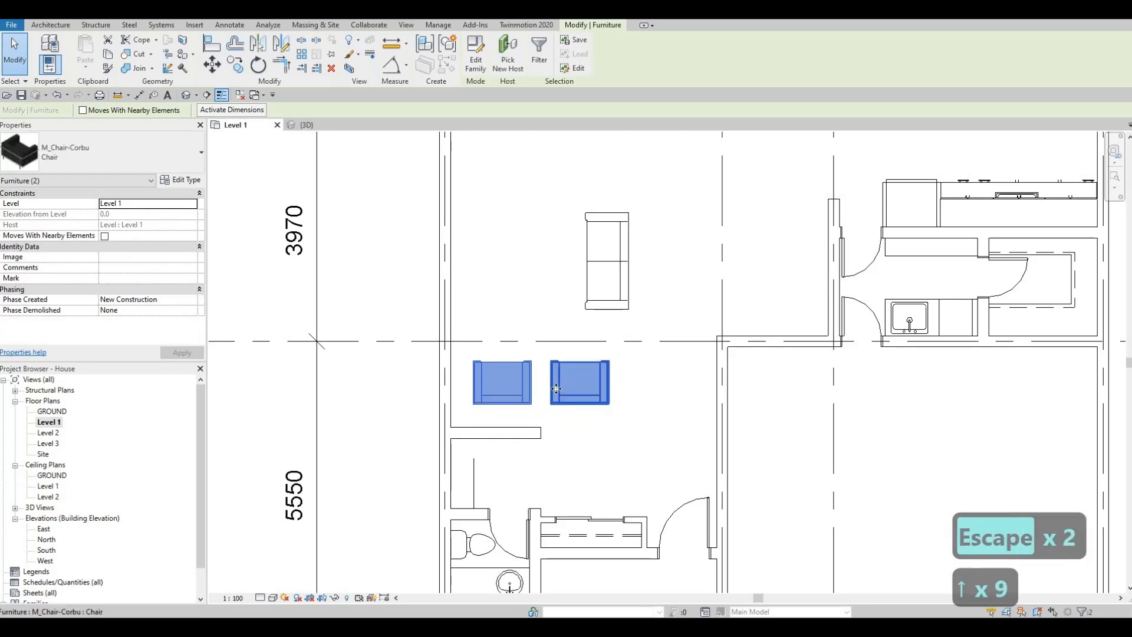
key(Up)
key(Up)
key(Escape)
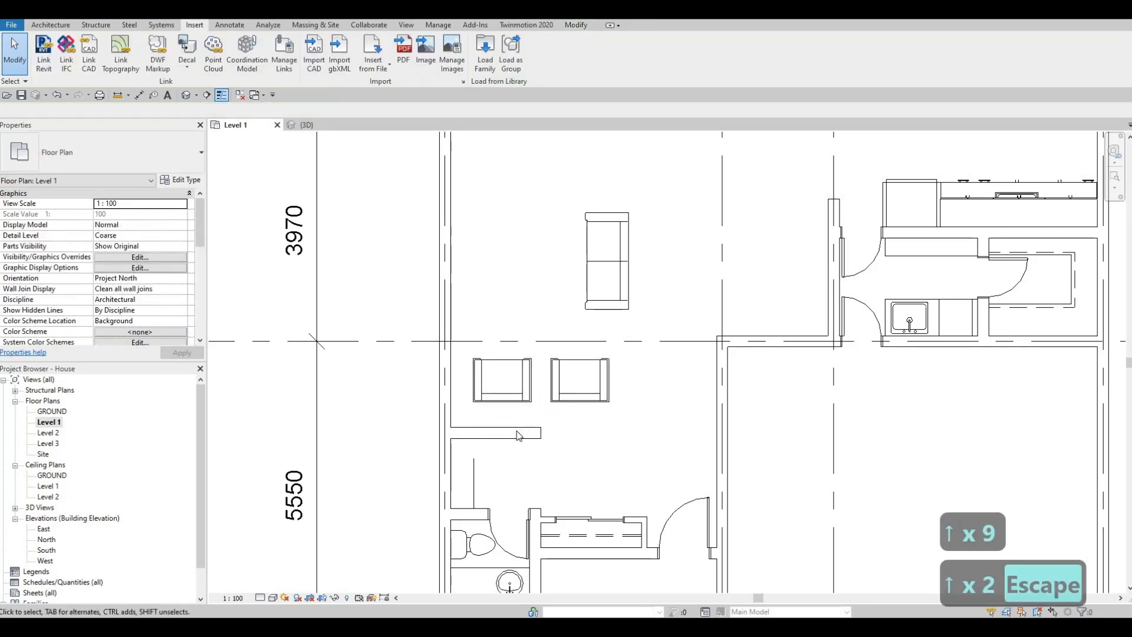
- Nudge the short interior wall up to the back of the armchairs, 1200 mm from gridline C
click(519, 436)
key(Up)
key(Up)
key(Up)
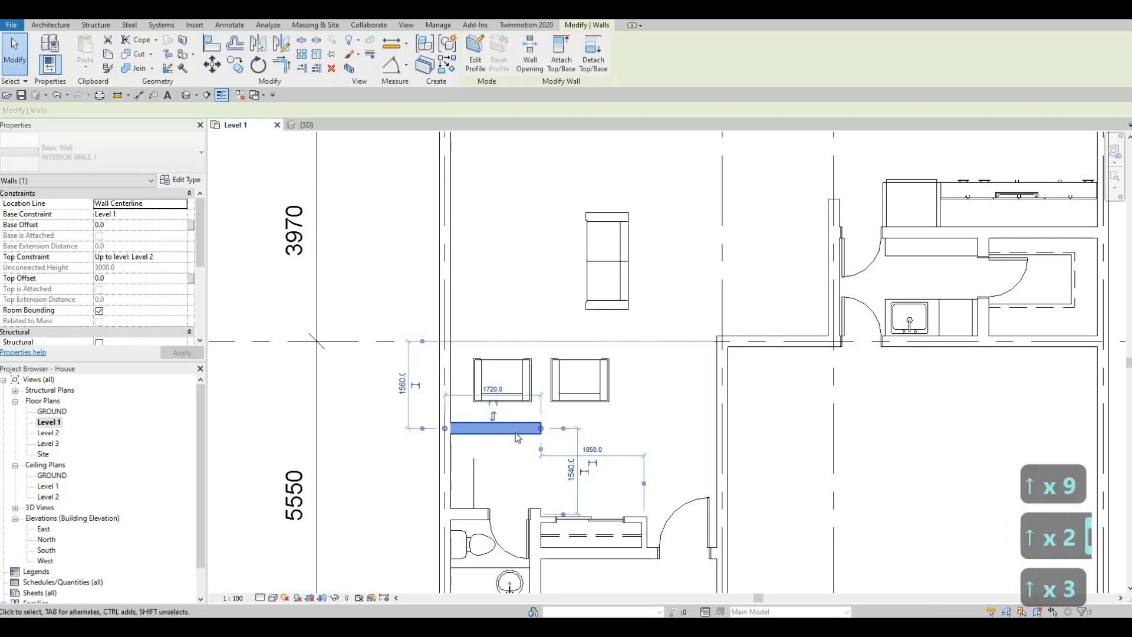
key(Up)
key(Up)
key(Up)
key(Up)
key(Up)
key(Up)
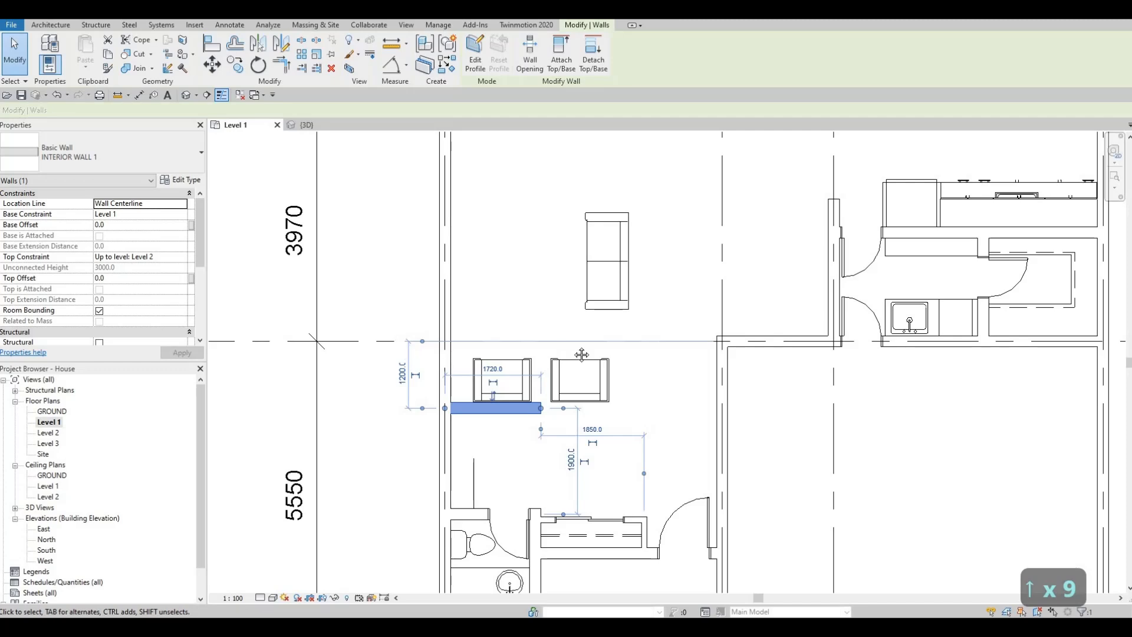
scroll(582, 354, down, 3)
key(Escape)
key(Escape)
- Extend the free end of the interior wall behind the two armchairs and set its length to 3000 mm
scroll(631, 397, up, 3)
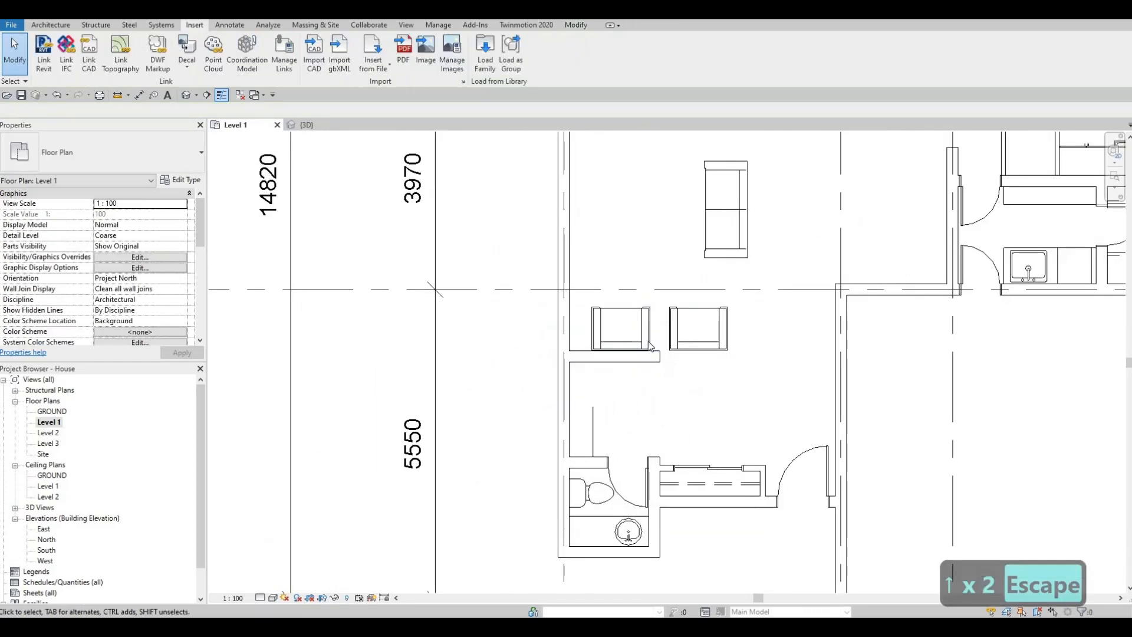
scroll(651, 346, up, 2)
key(Escape)
click(658, 356)
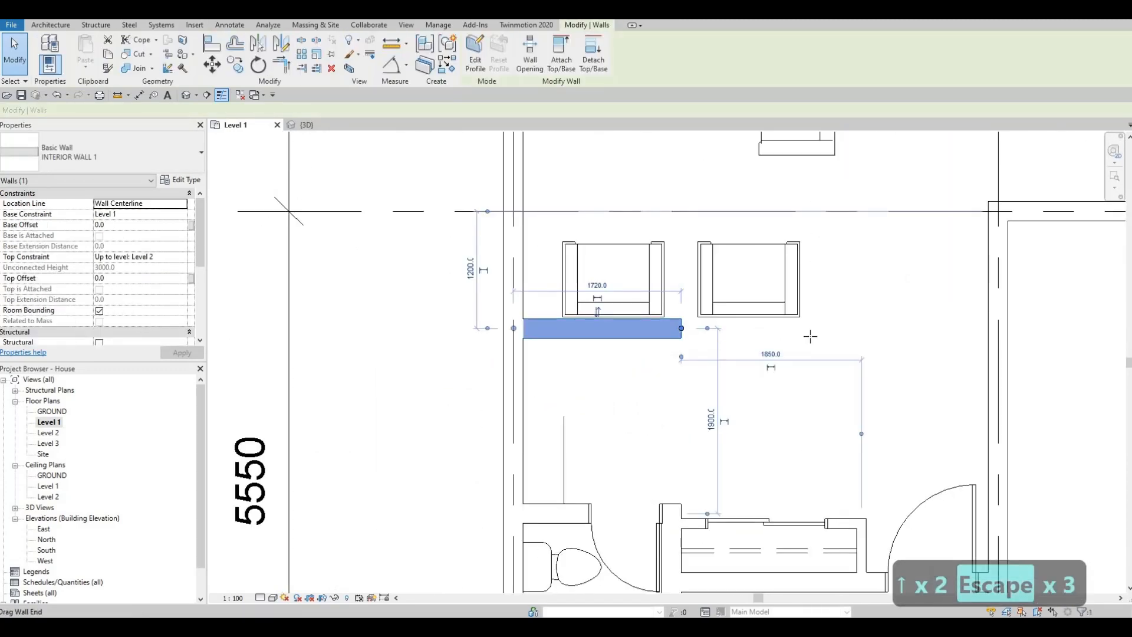
mouse_move(810, 337)
mouse_down()
mouse_move(822, 323)
mouse_move(804, 327)
mouse_up()
click(662, 285)
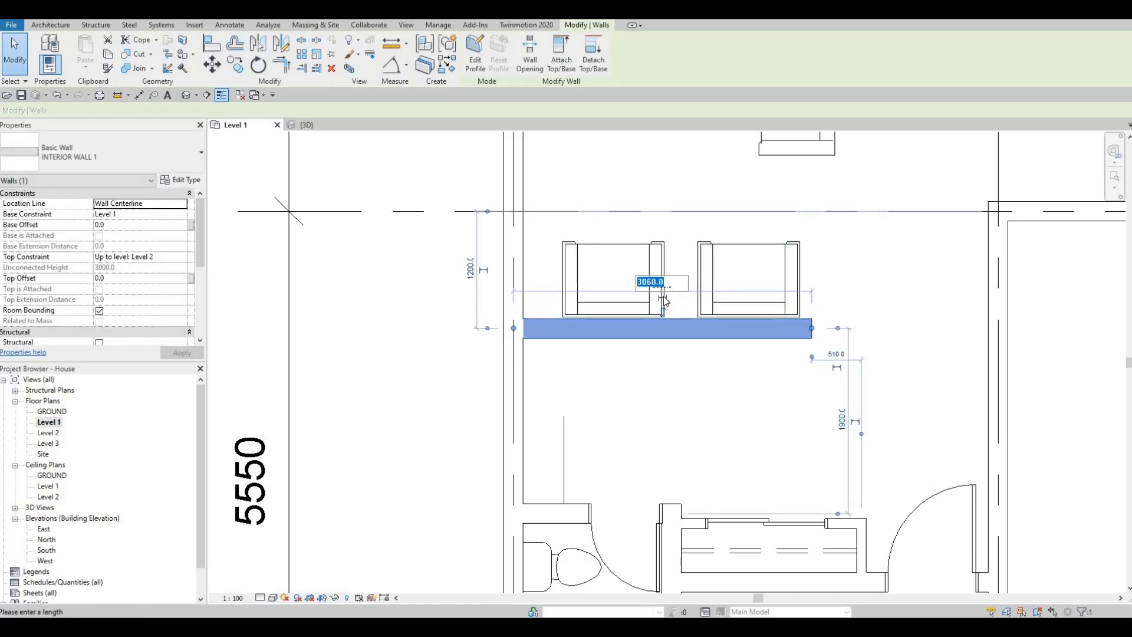
text(300)
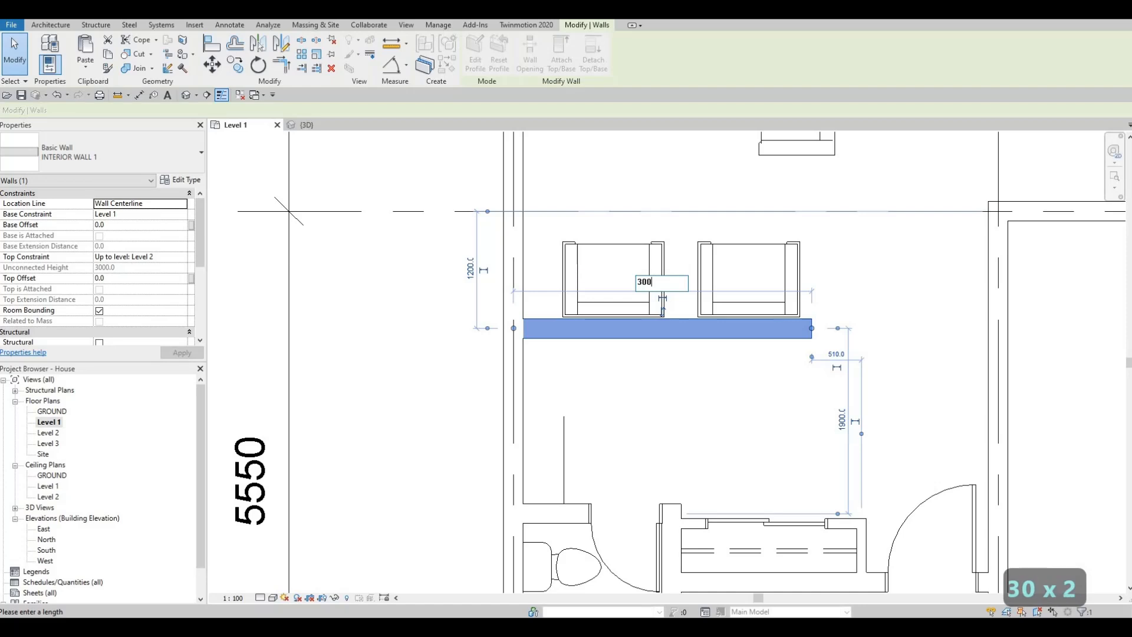
key(Return)
key(Escape)
key(Escape)
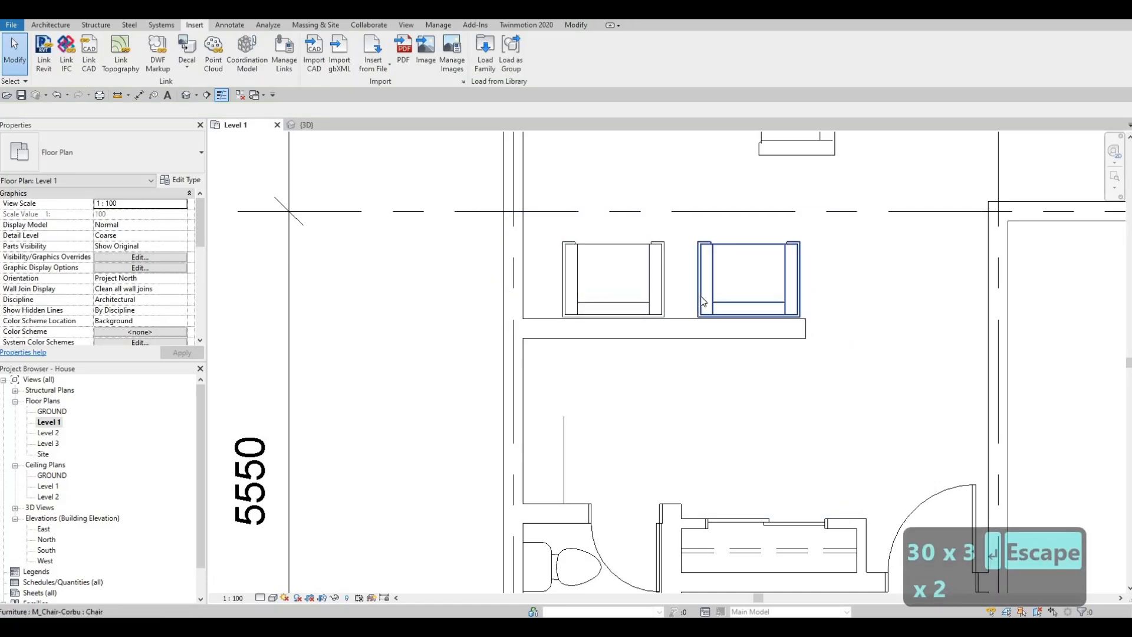
- Nudge the armchair nearer the wall's free end slightly left, closer to the other armchair
click(701, 296)
key(Left)
key(Left)
key(Left)
key(Left)
key(Left)
key(Left)
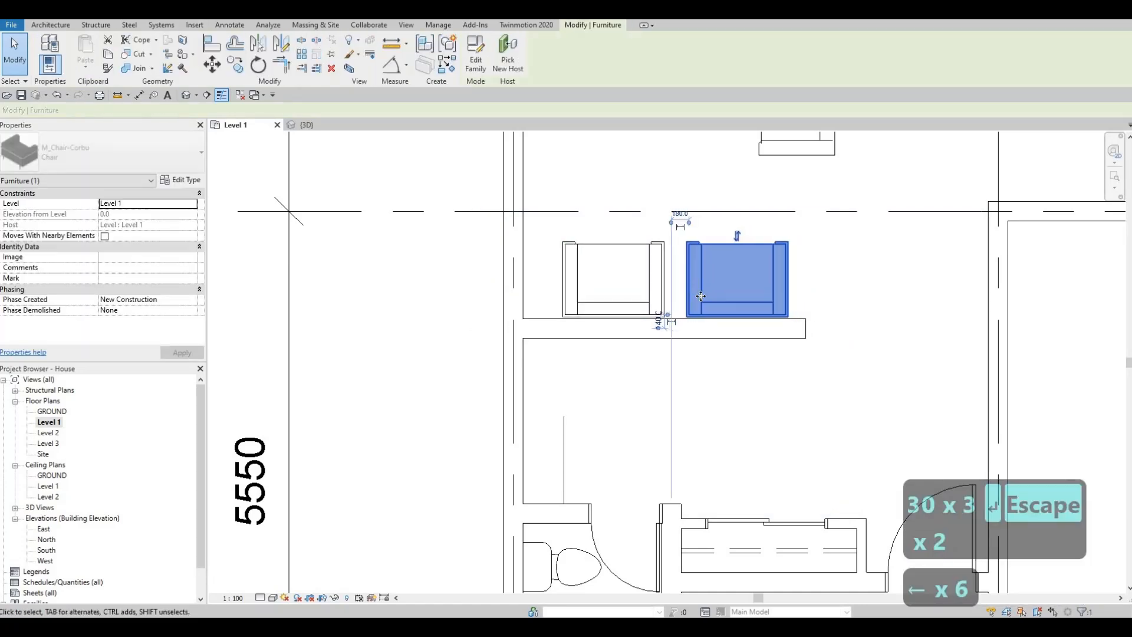
key(Escape)
key(Escape)
scroll(701, 296, down, 3)
middle_drag(684, 348, 682, 414)
scroll(649, 386, down, 2)
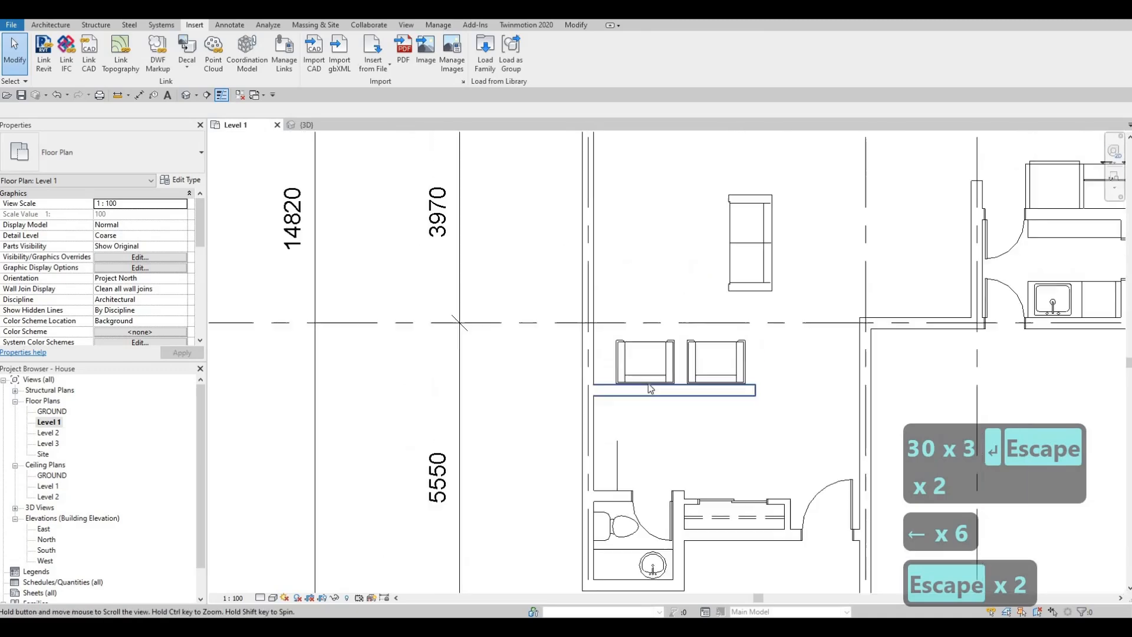
- Stretch the vertical line above the toilet room upward to meet the underside of the moved interior wall
scroll(624, 442, up, 3)
middle_drag(625, 447, 614, 405)
click(617, 399)
drag(617, 389, 618, 334)
key(Escape)
middle_drag(744, 342, 740, 293)
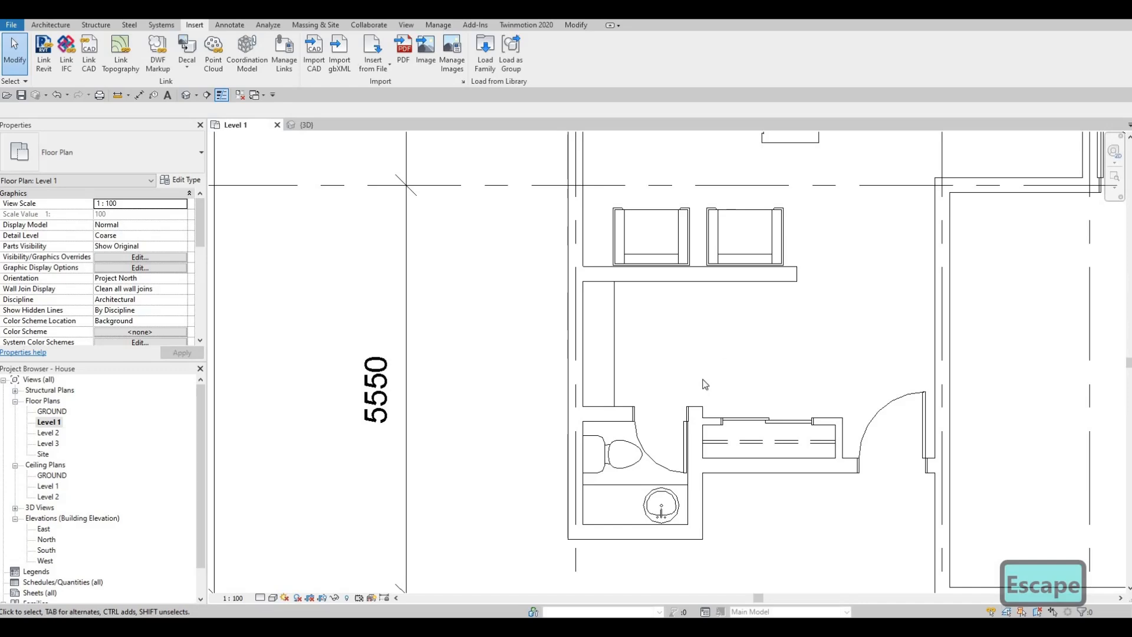
middle_drag(643, 145, 619, 182)
scroll(619, 182, down, 2)
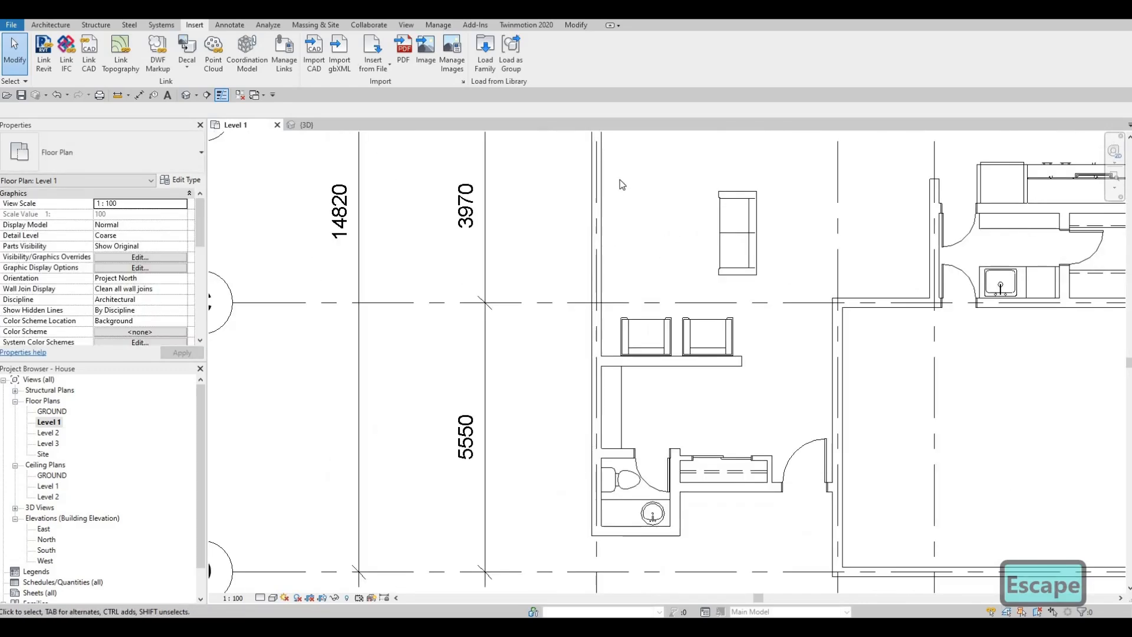
- Load the M_Credenza family from the Storage folder of the Furniture library
click(493, 64)
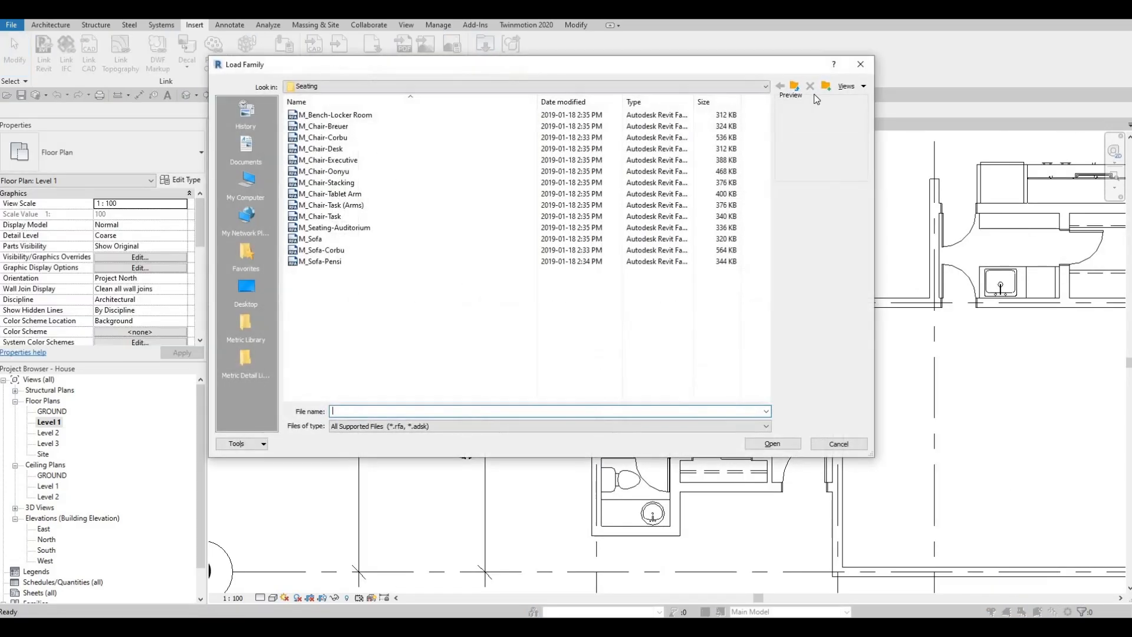
click(796, 88)
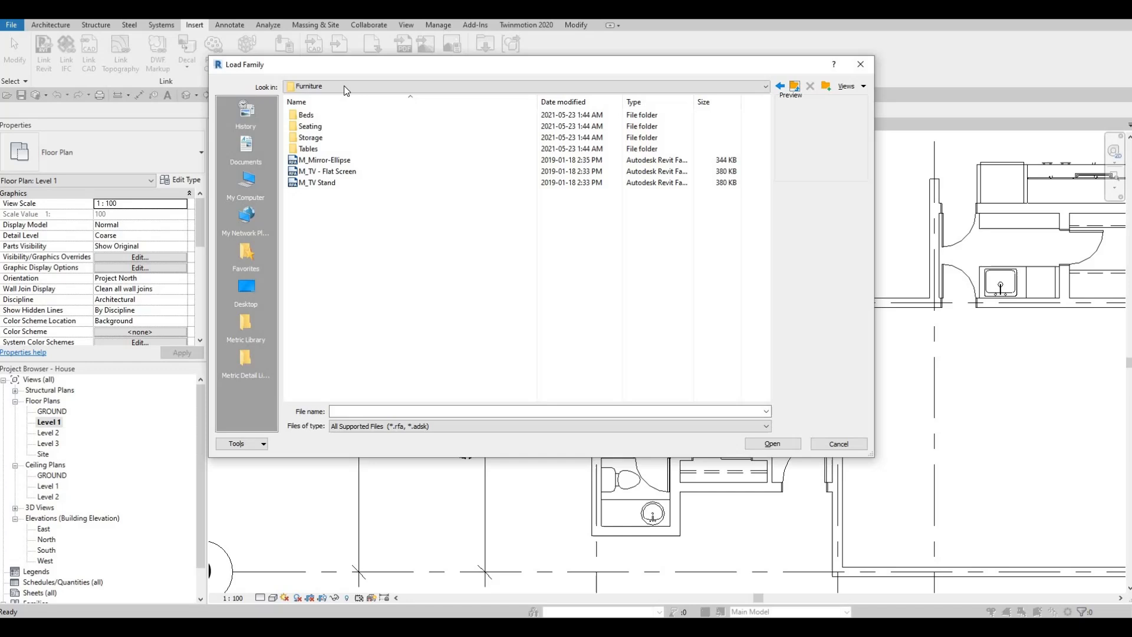
double_click(311, 139)
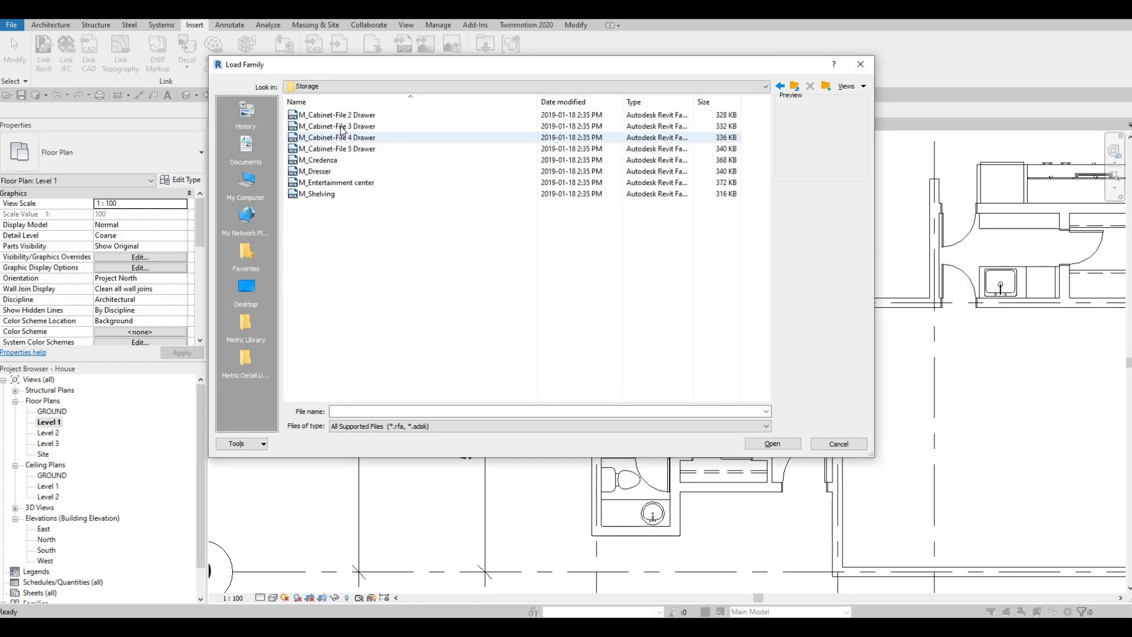
click(338, 160)
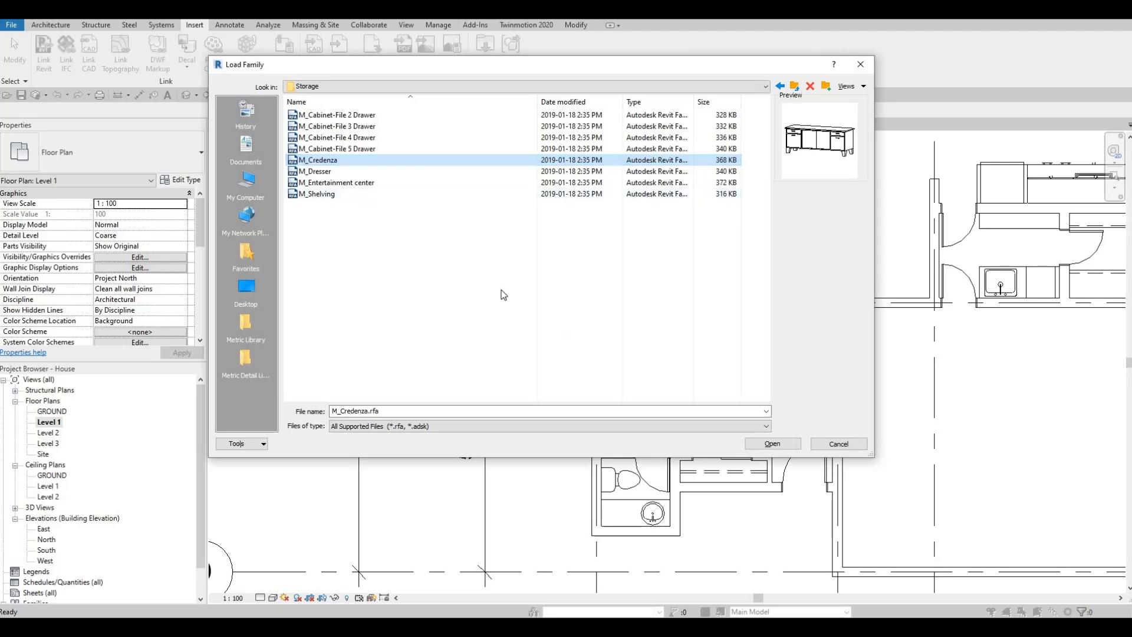
click(772, 445)
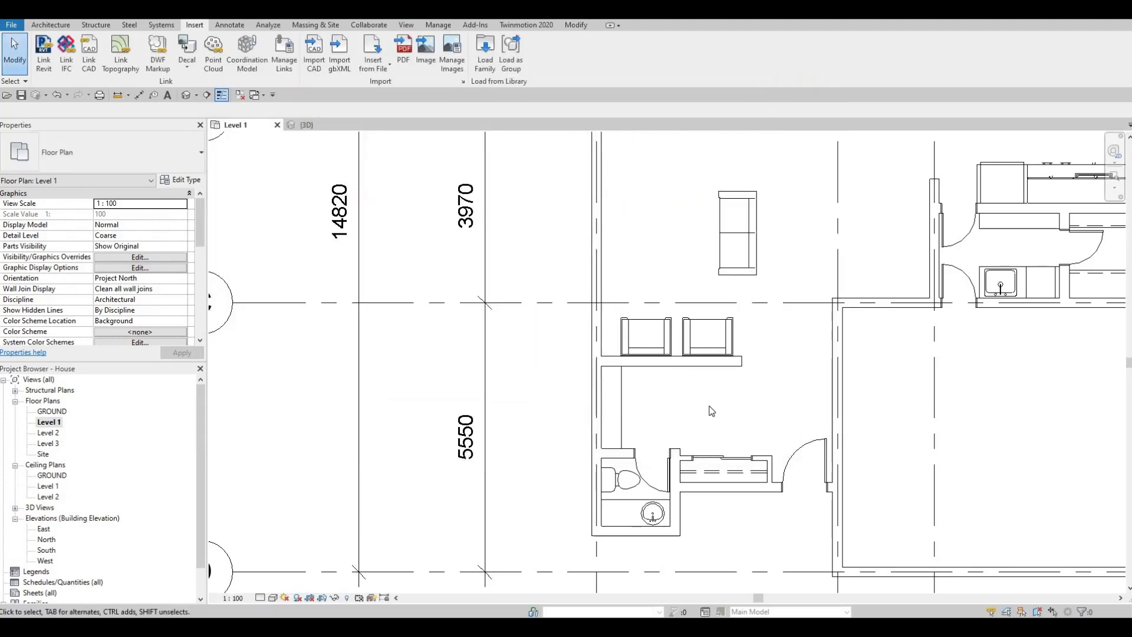
- Place an M_Credenza 1830 x 0610mm just below the interior wall behind the armchairs, near the wall's free end
key(c)
key(m)
scroll(695, 381, up, 2)
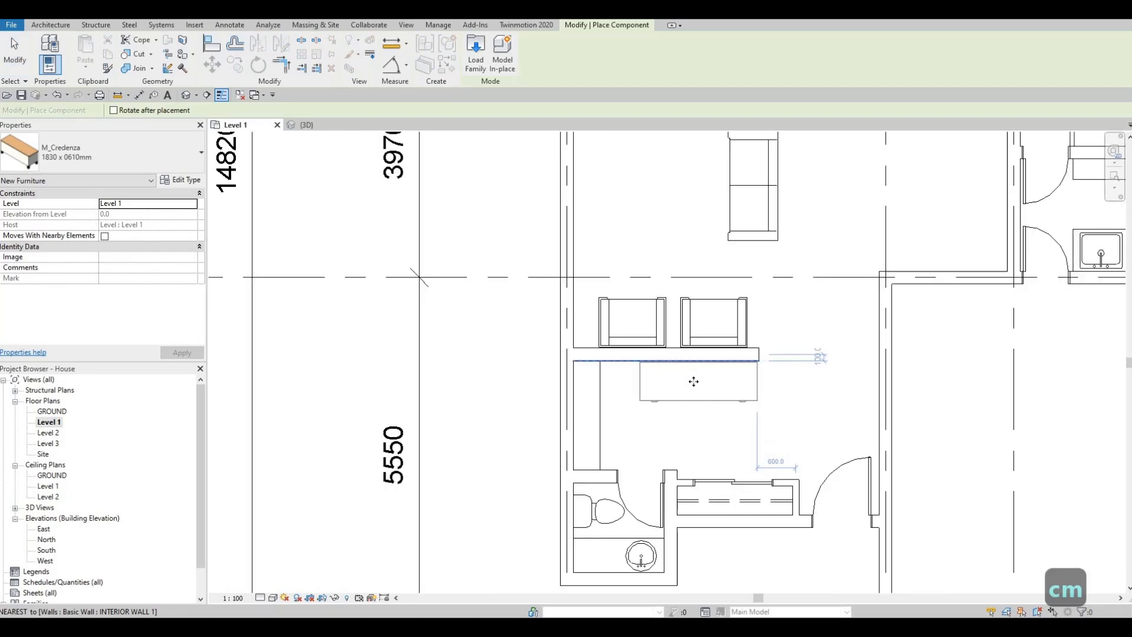
click(693, 416)
key(Escape)
key(Escape)
key(Escape)
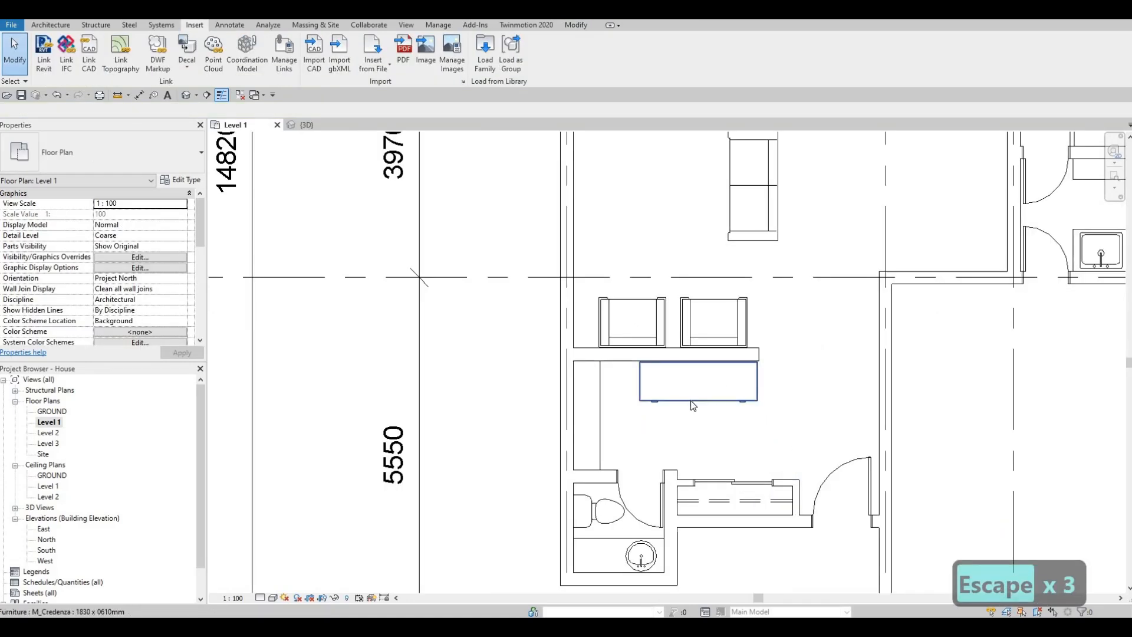
- Align the back of the credenza flush with the lower face of the interior wall
scroll(696, 424, up, 2)
scroll(696, 424, up, 1)
key(a)
key(l)
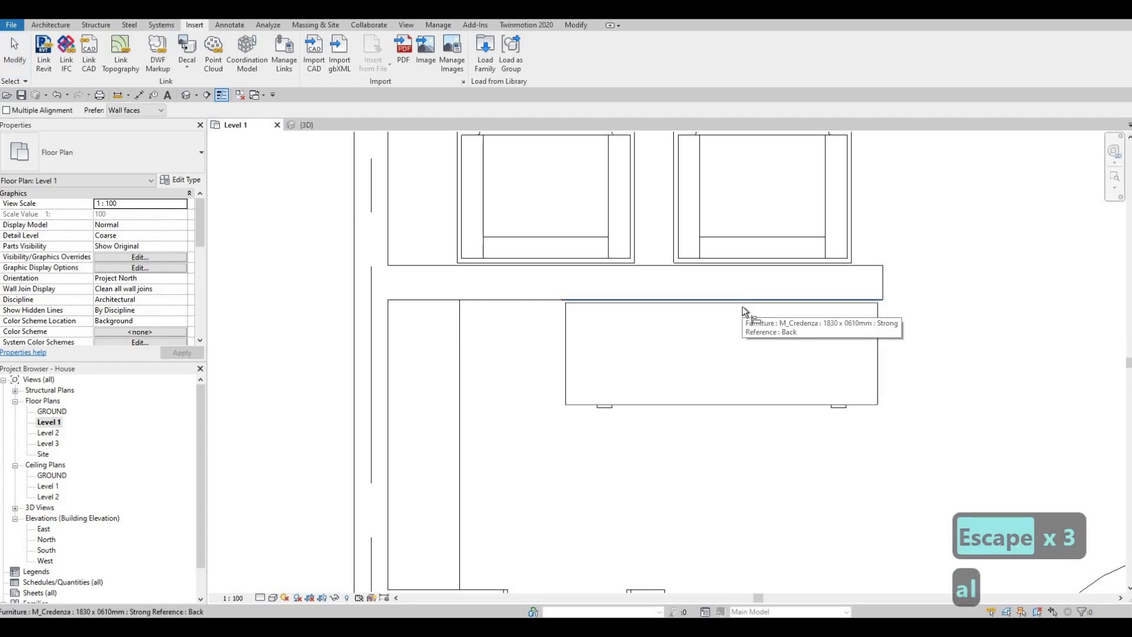
click(741, 299)
click(742, 306)
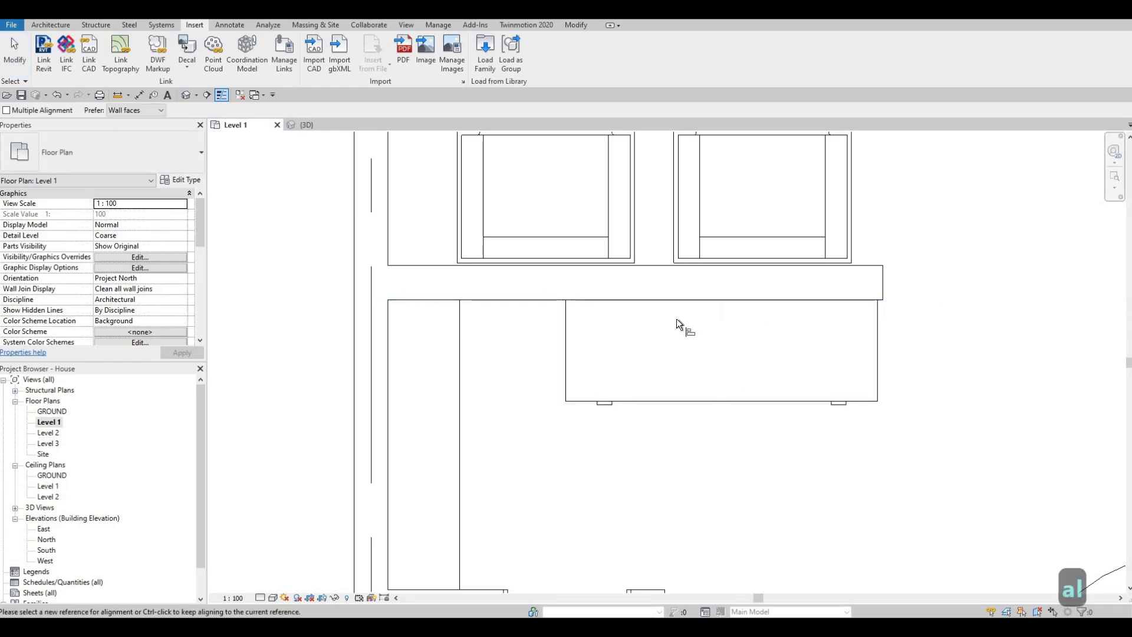
scroll(697, 342, down, 3)
scroll(697, 341, down, 2)
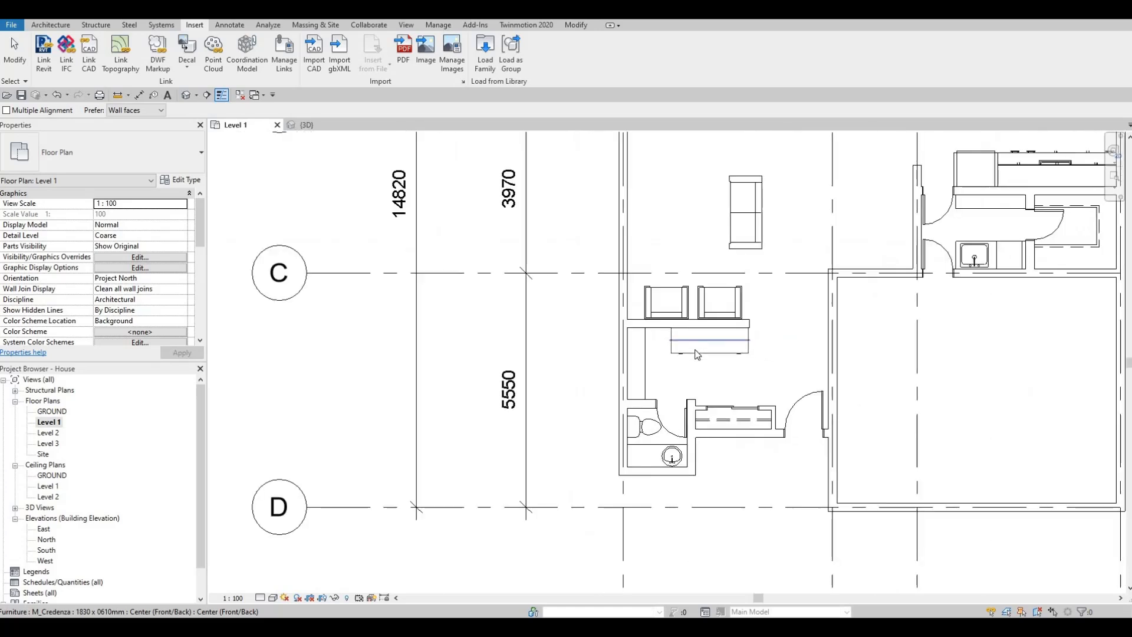
key(Escape)
key(Escape)
key(Escape)
- Duplicate the type of the sofa in the living area as Sofa 2
scroll(728, 341, down, 1)
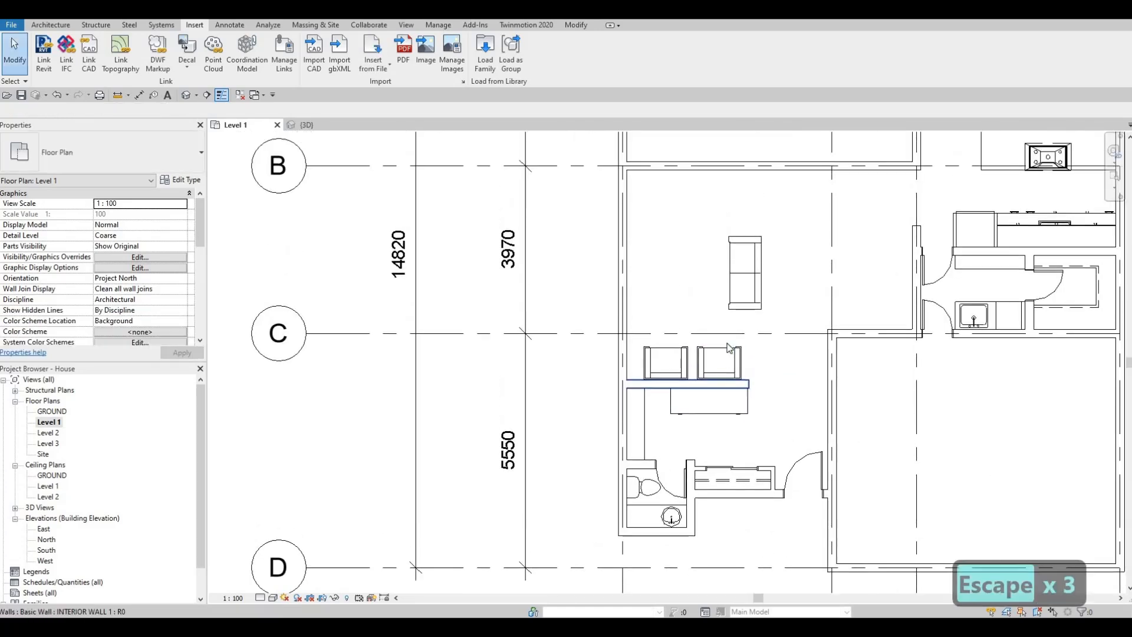
scroll(761, 339, up, 3)
scroll(771, 324, down, 1)
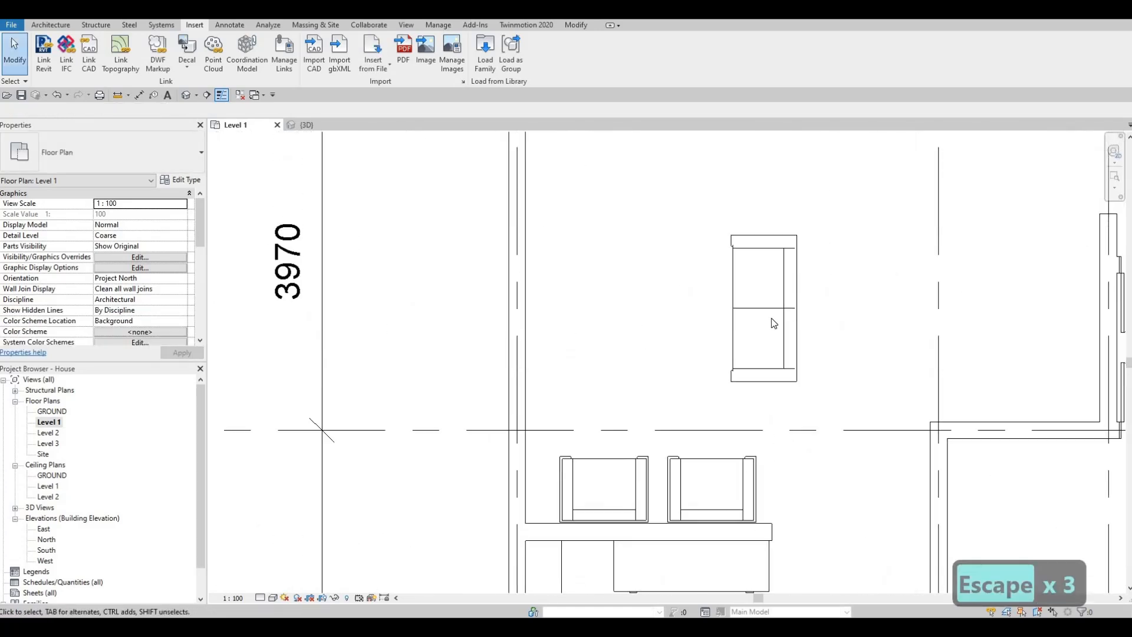
scroll(772, 212, down, 2)
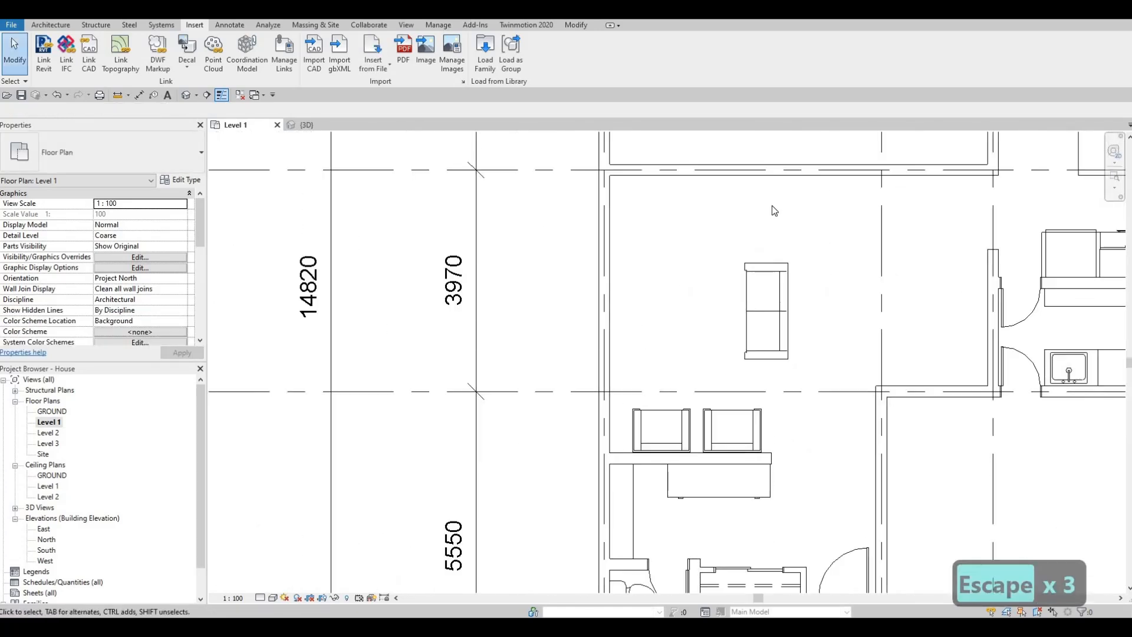
click(780, 294)
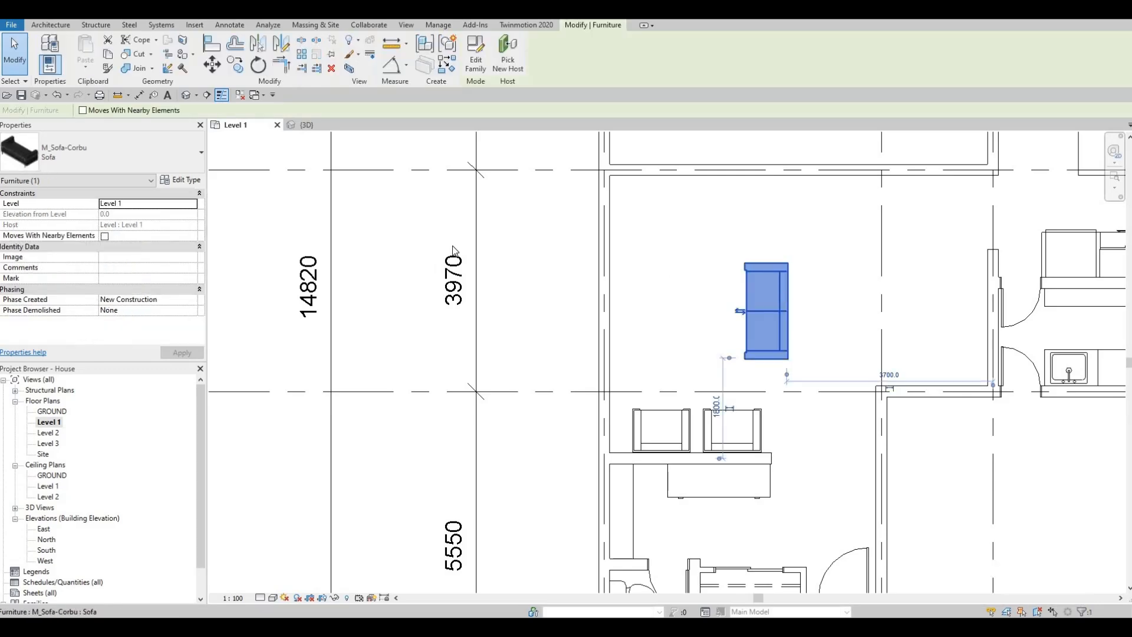
click(189, 184)
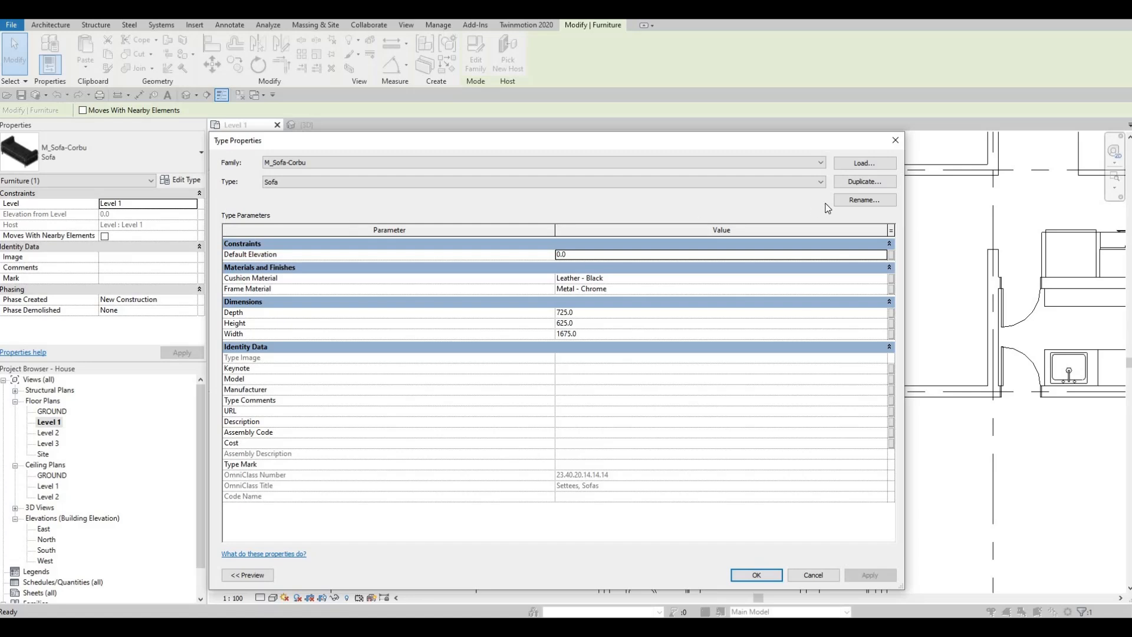
click(641, 184)
click(858, 183)
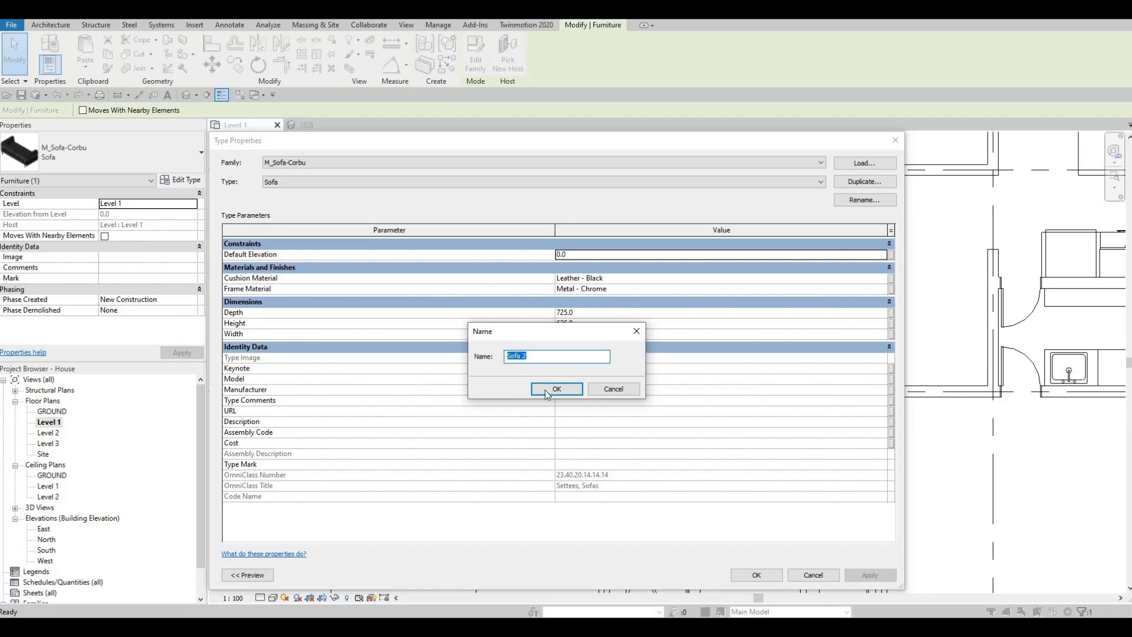
click(548, 391)
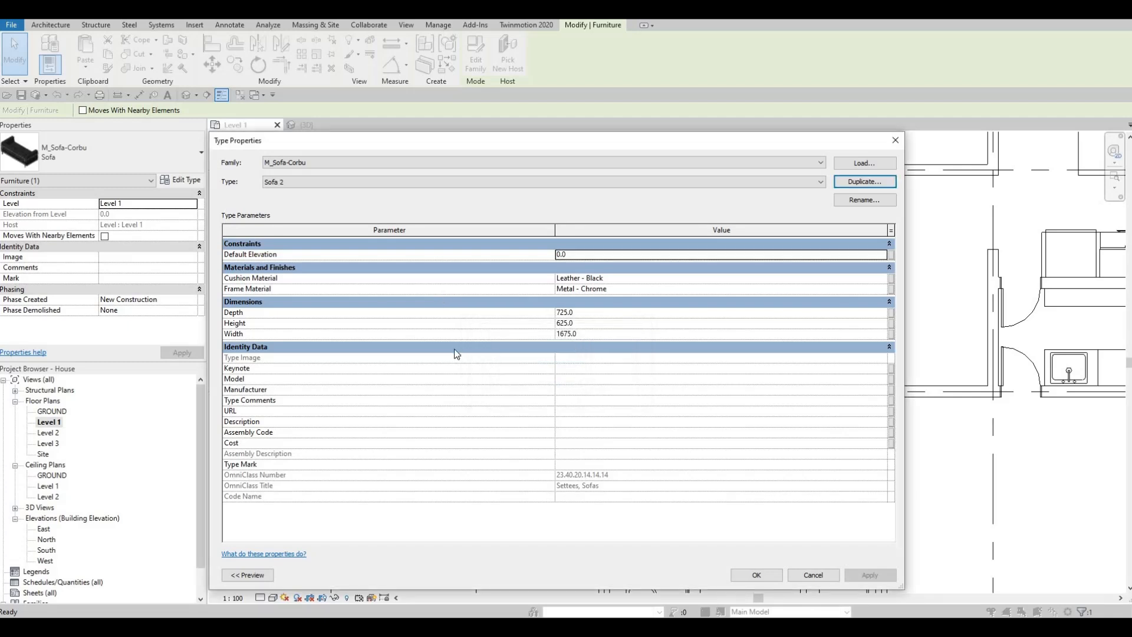
- Set the Sofa 2 type's width to 3000 mm and apply it to the sofa
click(605, 334)
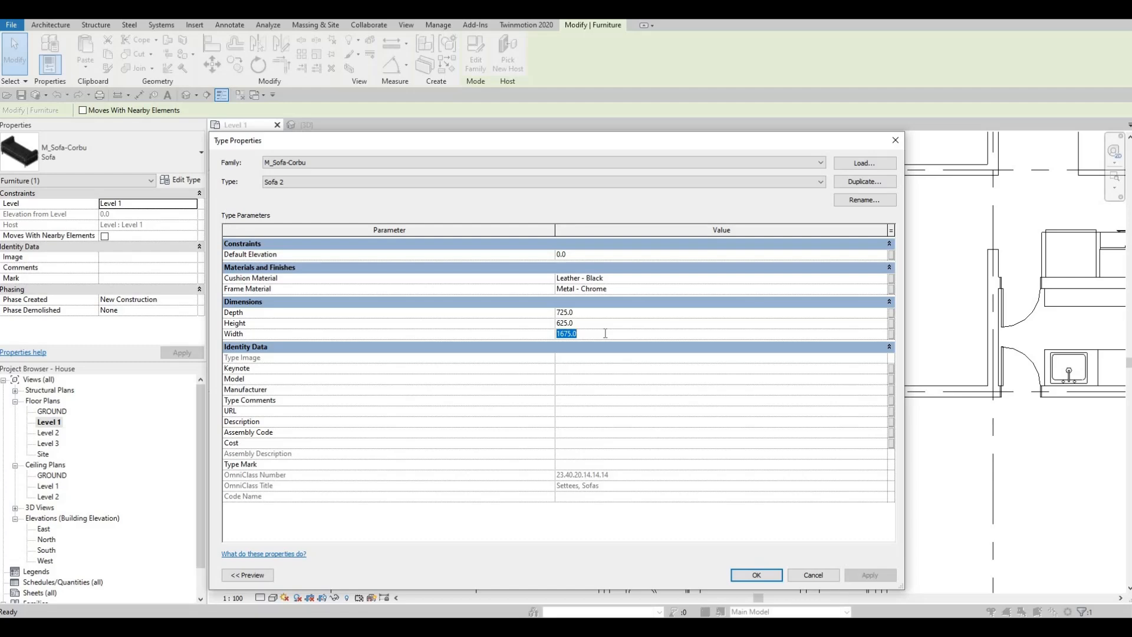
text(3000)
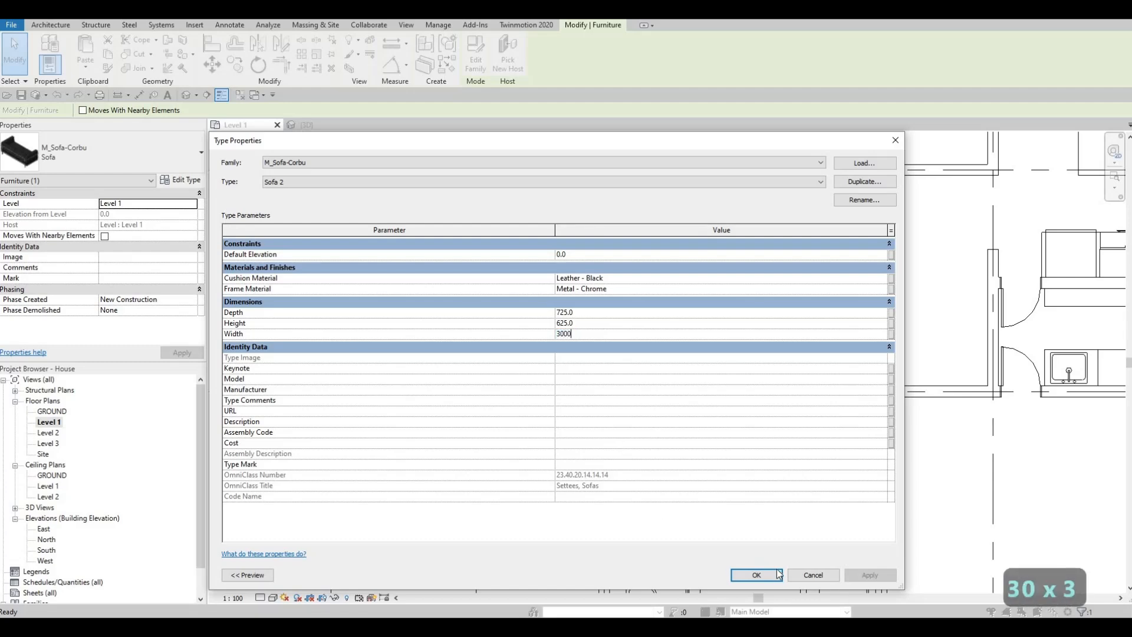
click(774, 578)
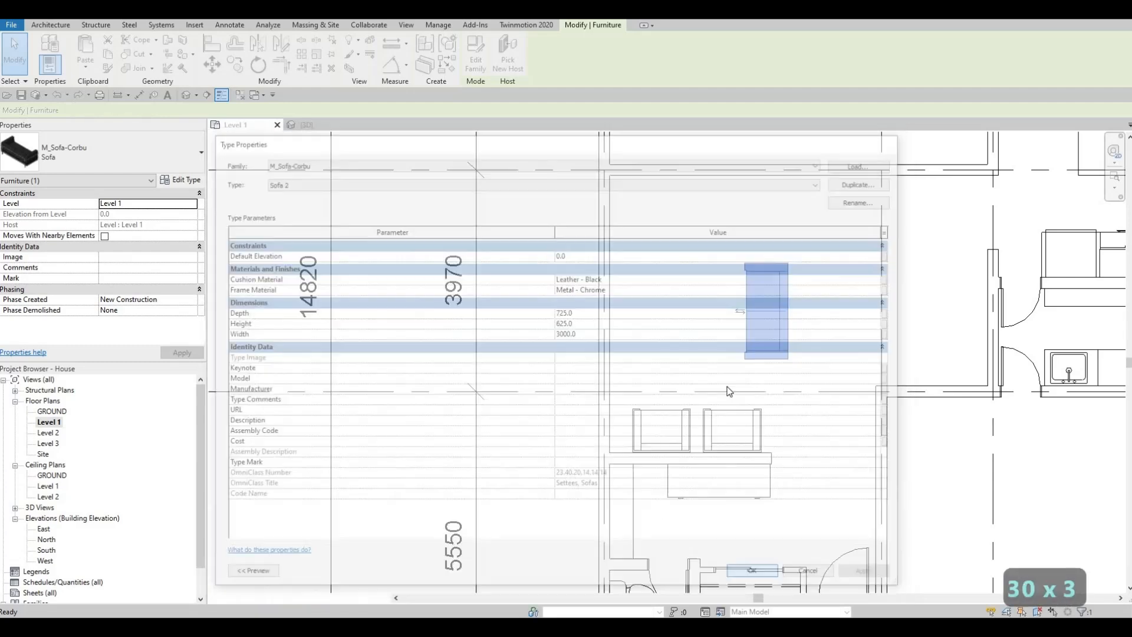
scroll(706, 407, down, 2)
key(Escape)
key(Escape)
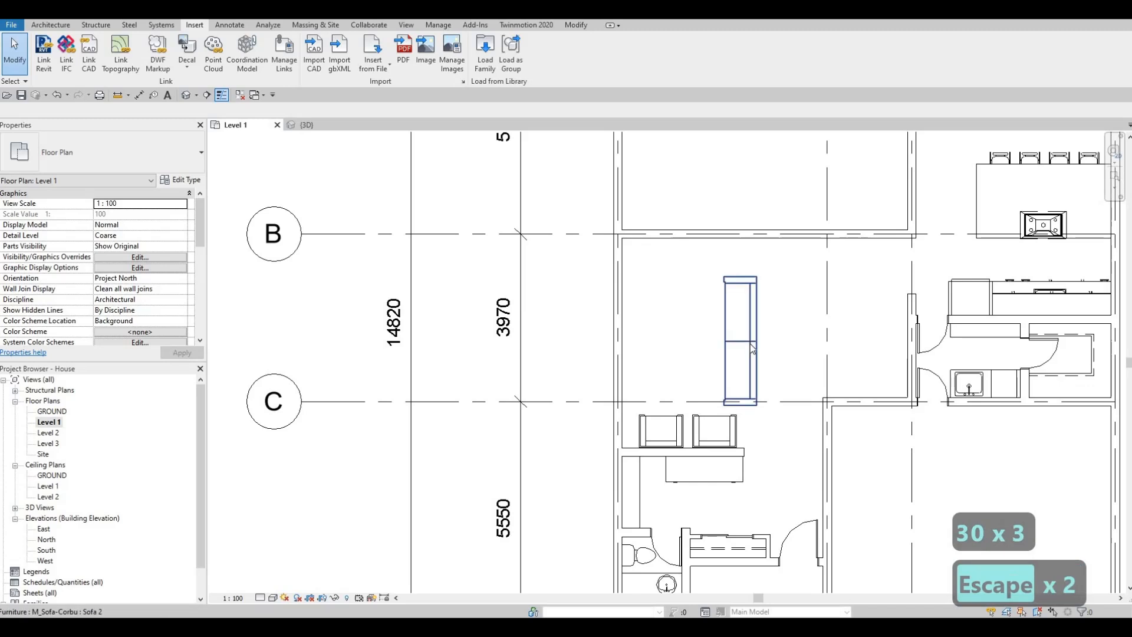
- Nudge the widened sofa up and slightly right, clear of grid line C and closer to the wall along grid B
click(750, 344)
key(Up)
key(Up)
key(Up)
key(Right)
key(Right)
key(Right)
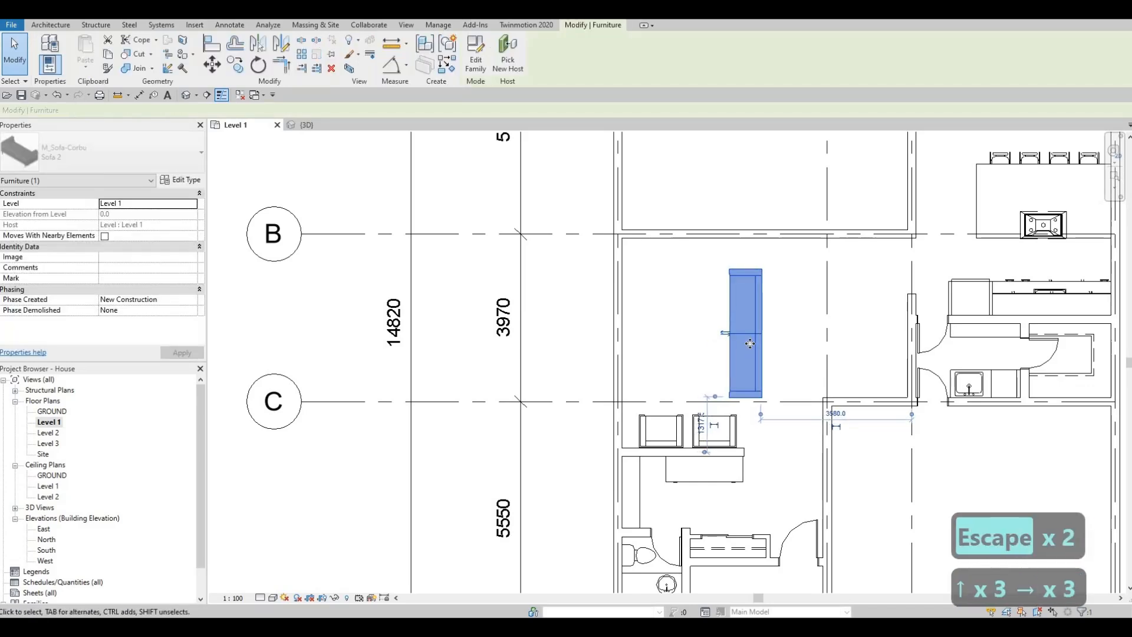
key(Up)
key(Up)
key(Right)
key(Right)
key(Right)
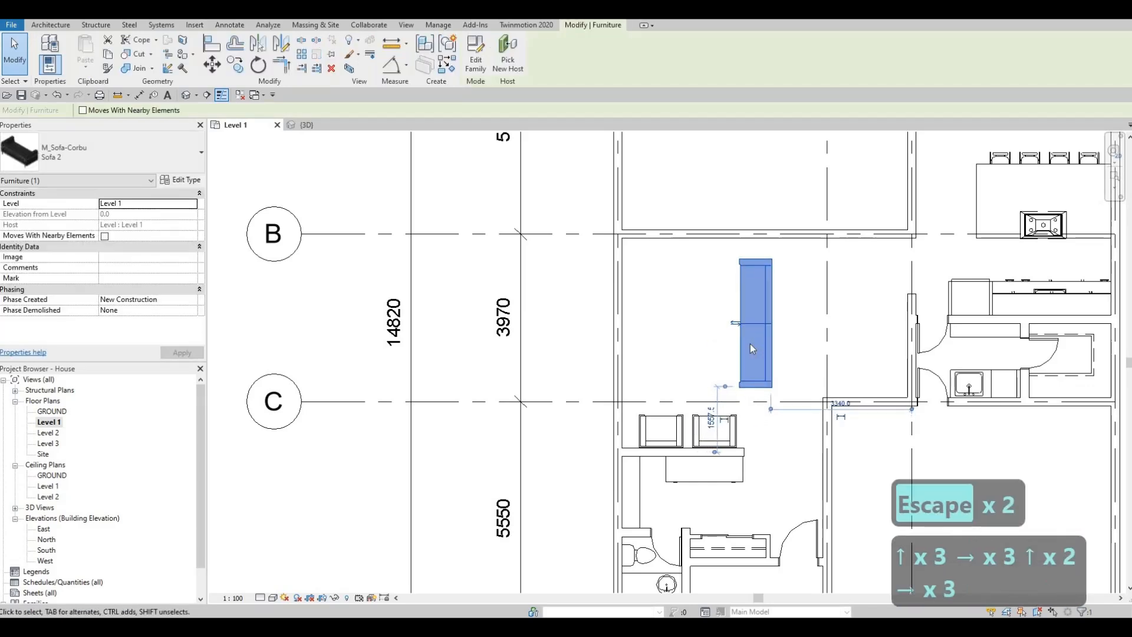
key(Up)
key(Up)
key(Up)
key(Up)
key(Up)
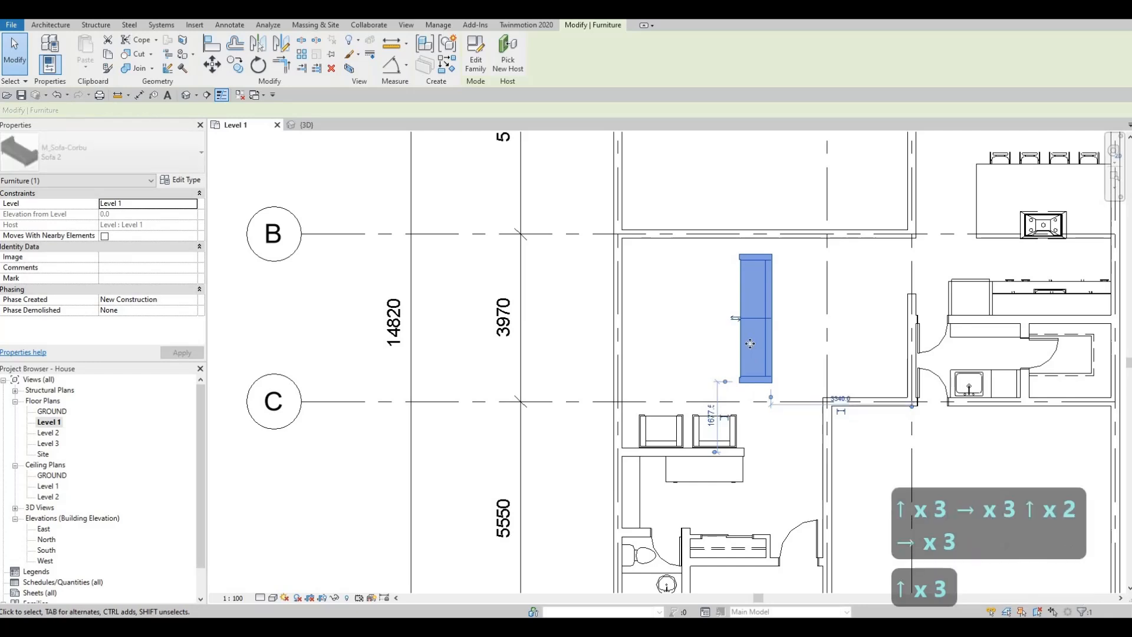
key(Left)
key(Up)
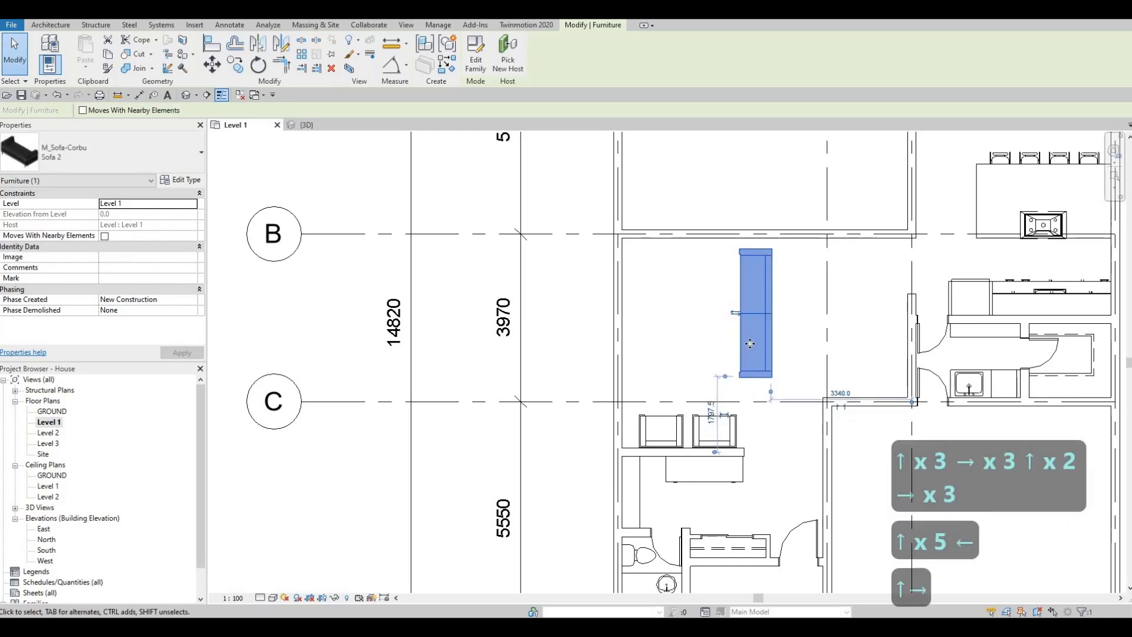
key(Right)
key(Left)
key(Left)
key(Left)
key(Escape)
key(Escape)
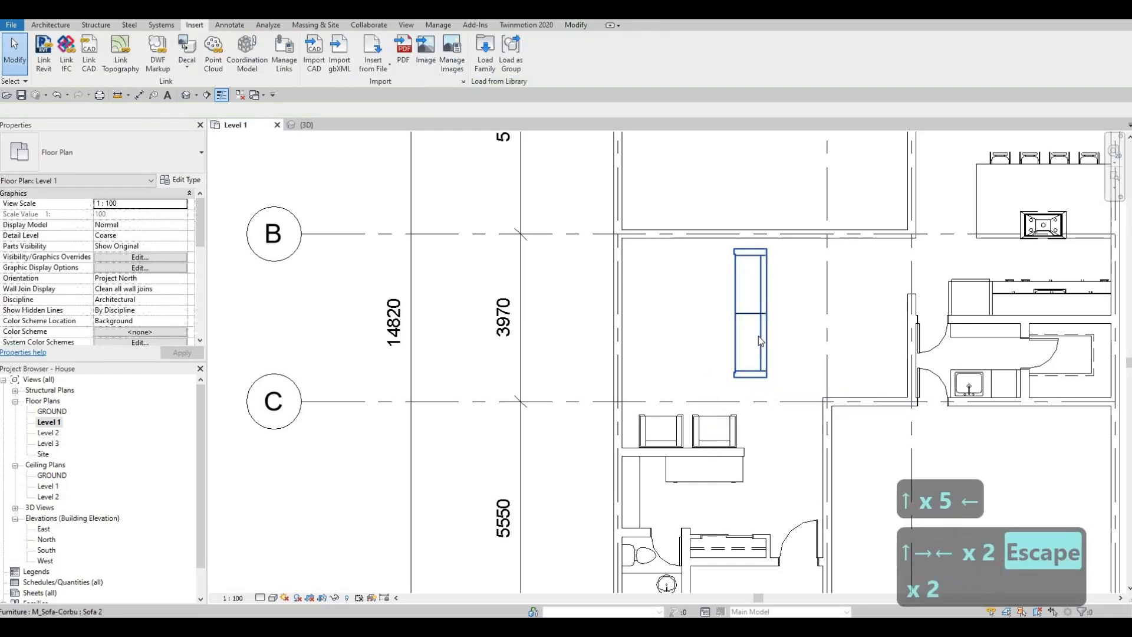
- Set the Sofa 2 type's depth to 800 mm
click(178, 181)
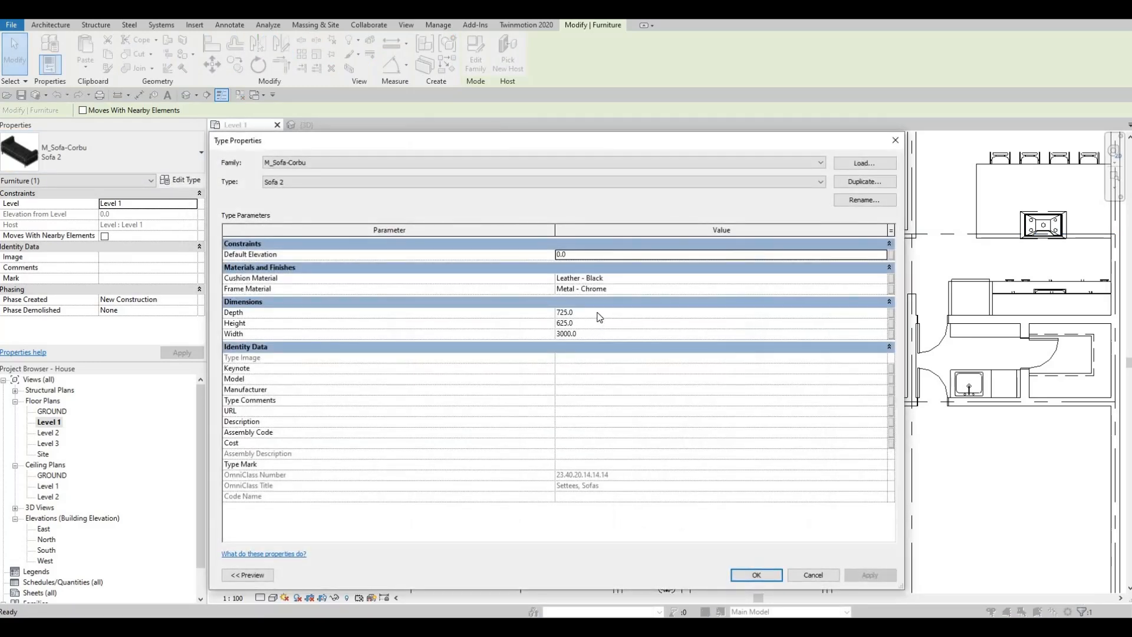
click(598, 312)
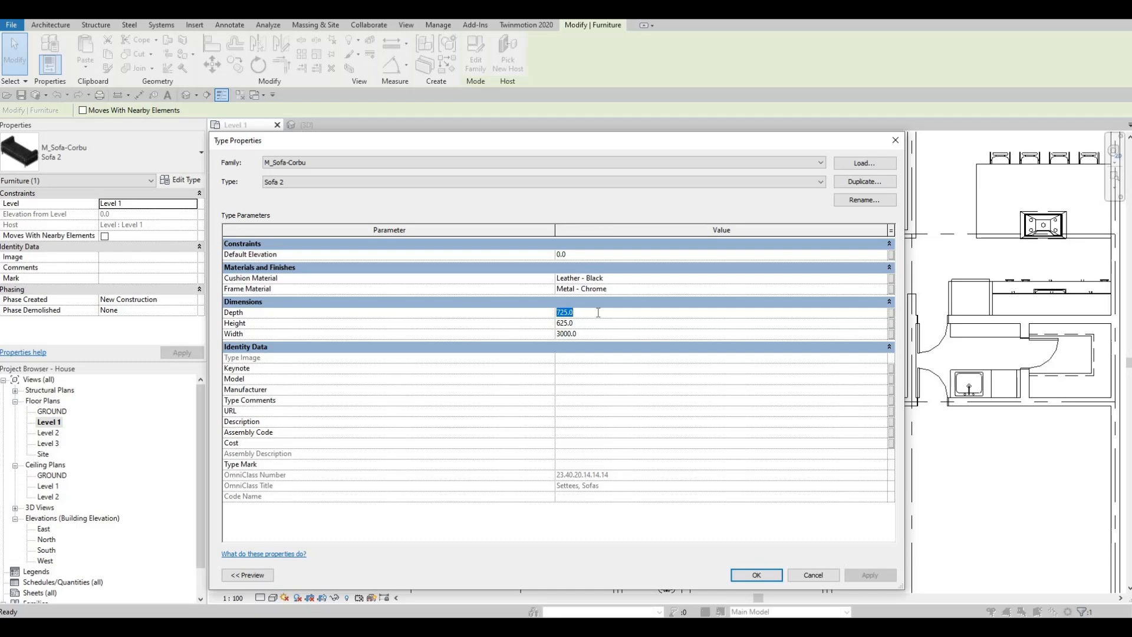
text(800)
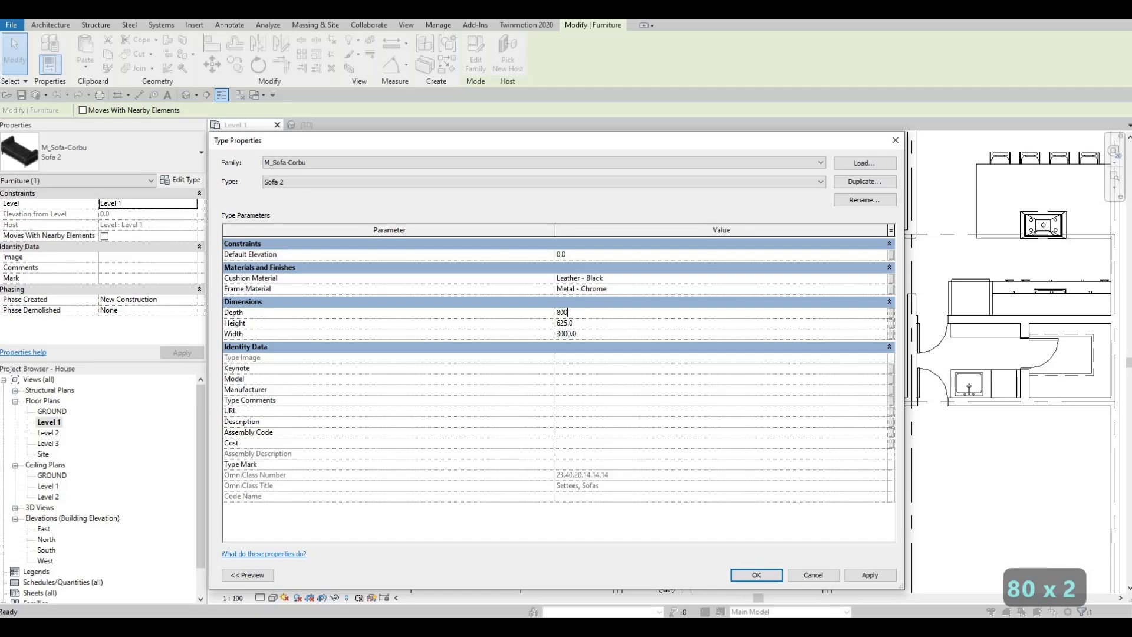
click(757, 575)
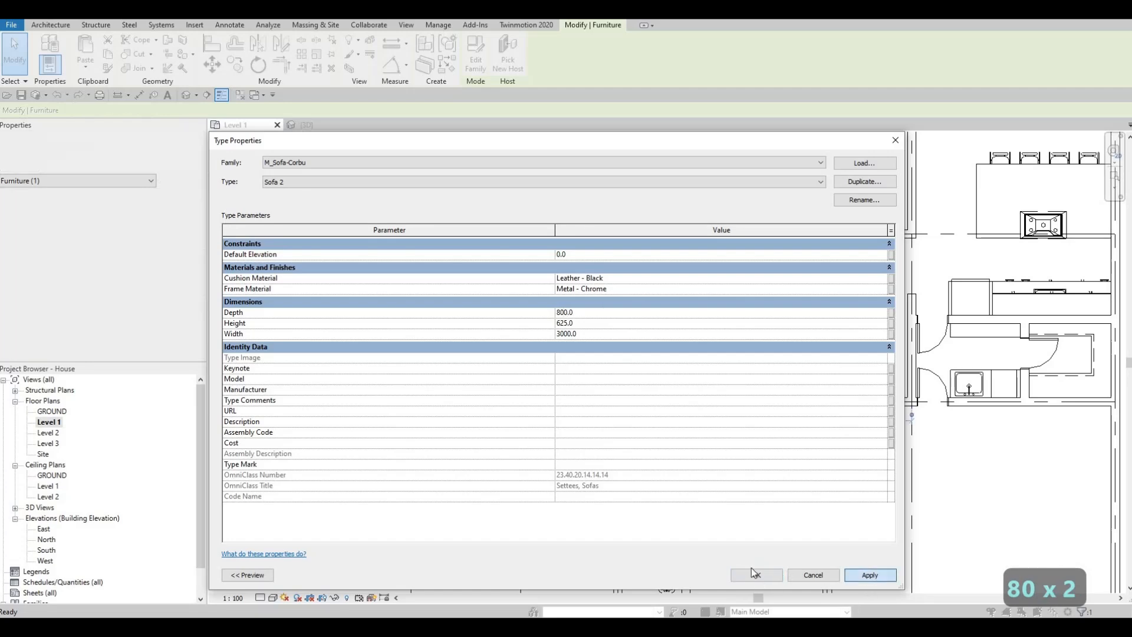
key(Escape)
key(Escape)
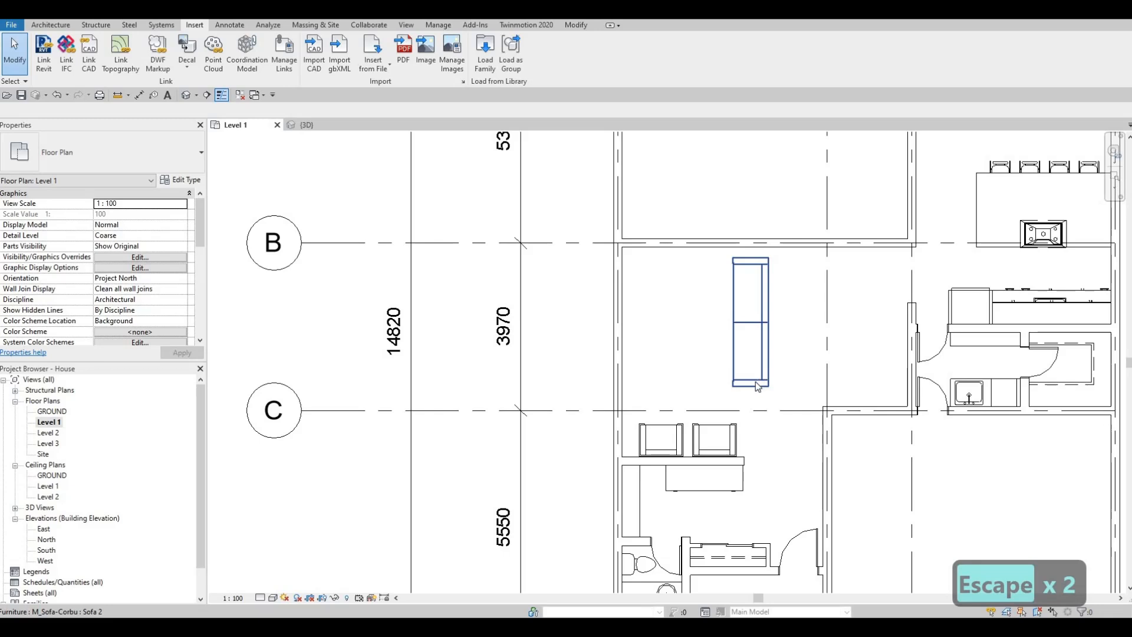
- Nudge the deepened sofa right, away from the exterior wall, and slightly down toward grid line C
click(755, 381)
key(Right)
key(Right)
key(Right)
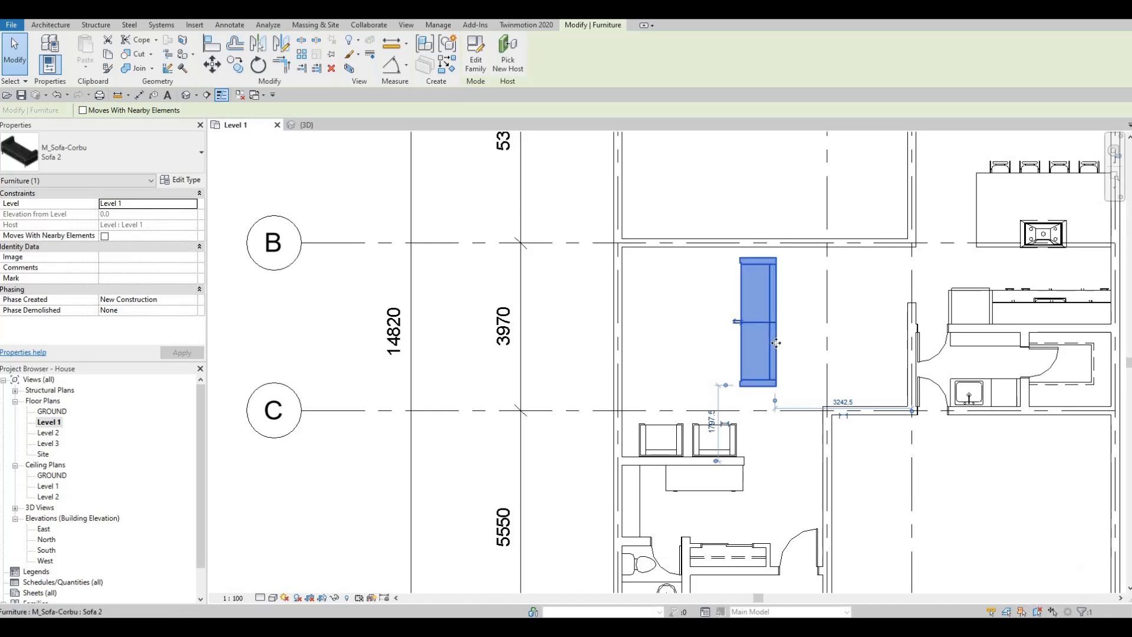
key(Right)
key(Down)
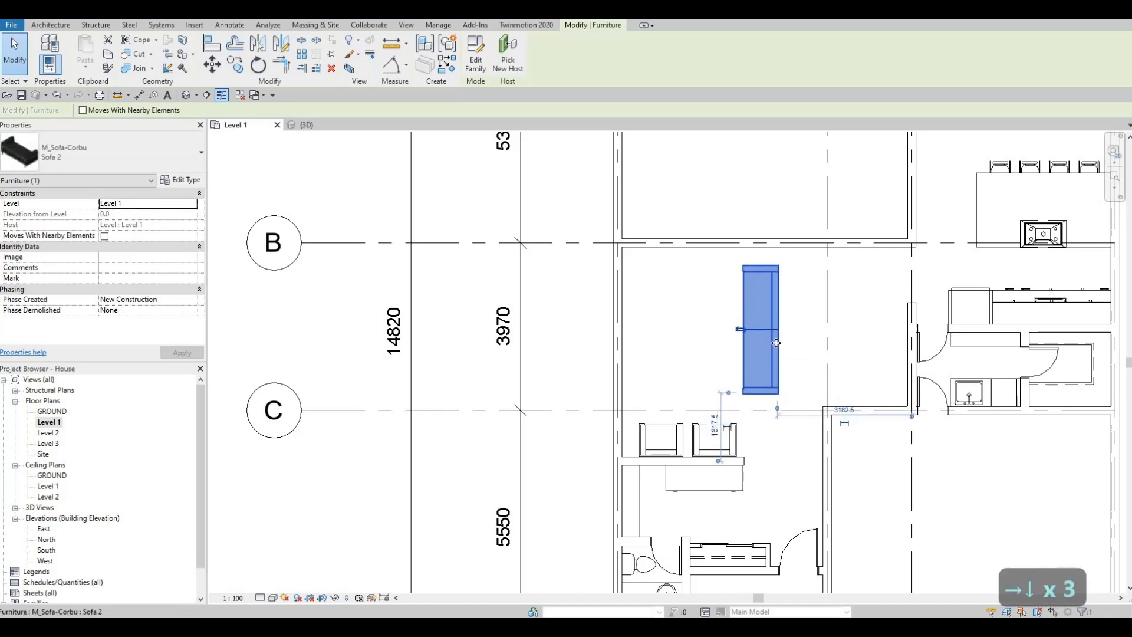
key(Up)
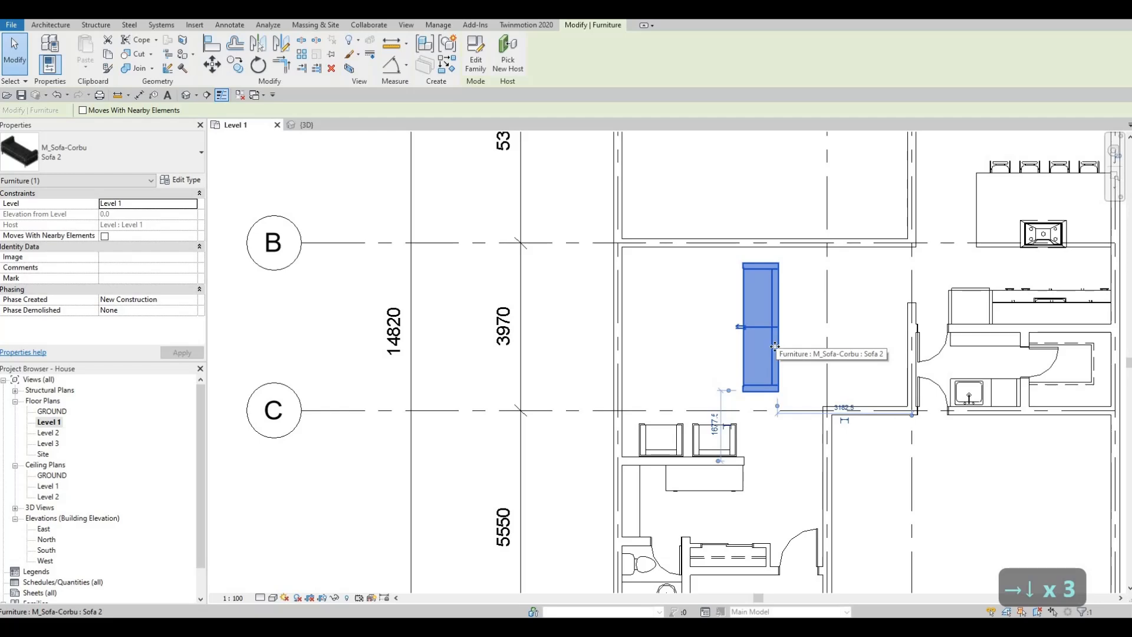
key(Escape)
- Nudge the armchair nearer the interior wall's free end left, narrowing the gap to the other armchair
click(734, 436)
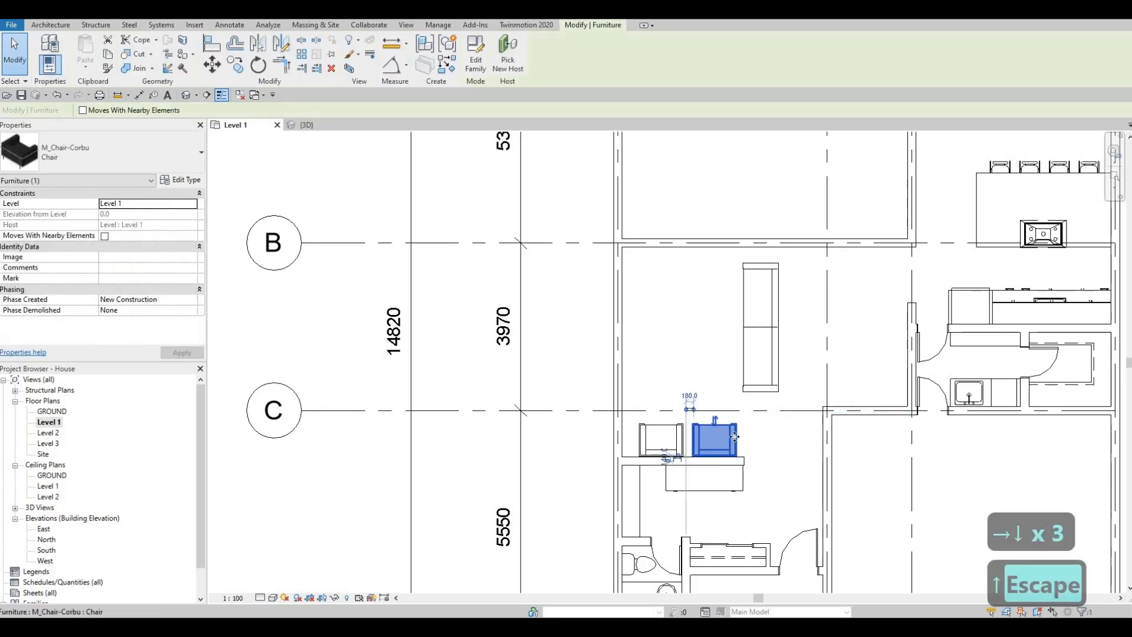
key(Left)
- Nudge the armchair beside the exterior wall left, closer to that wall
key(Left)
key(Escape)
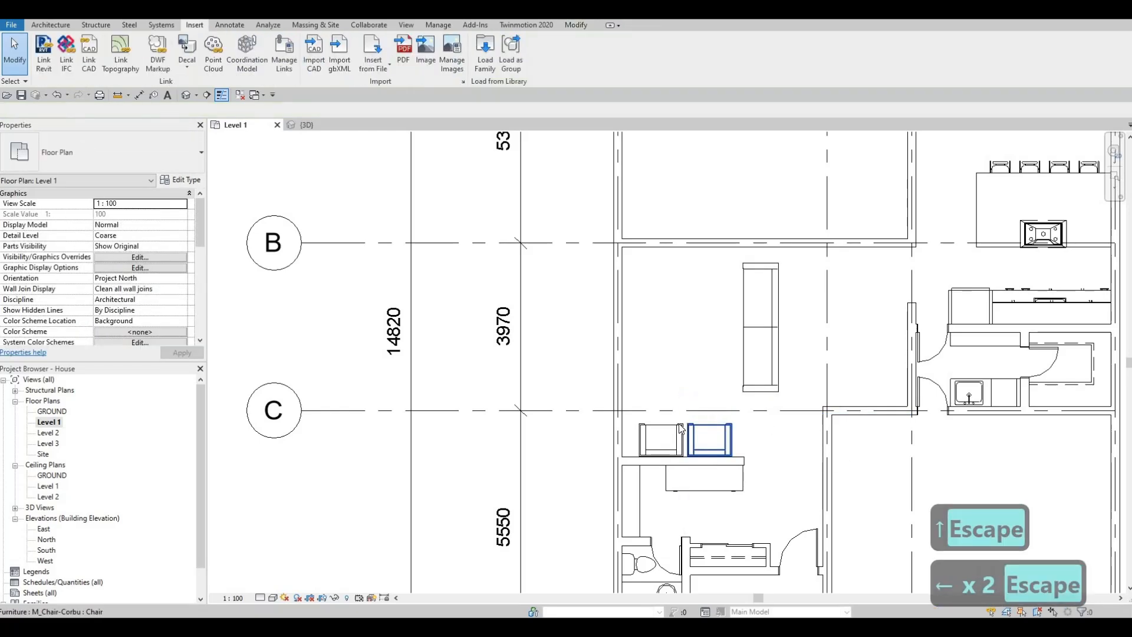
click(681, 429)
key(Left)
key(Left)
key(Left)
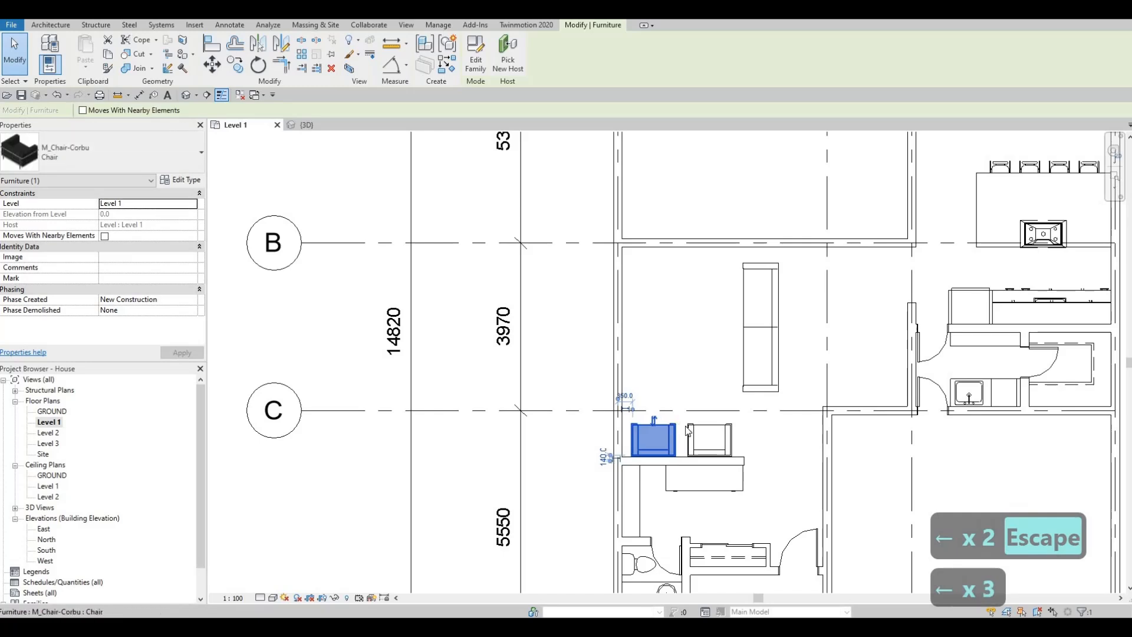
key(Escape)
- Nudge the armchair nearer the free end left again, reducing the gap to the shifted armchair
click(696, 431)
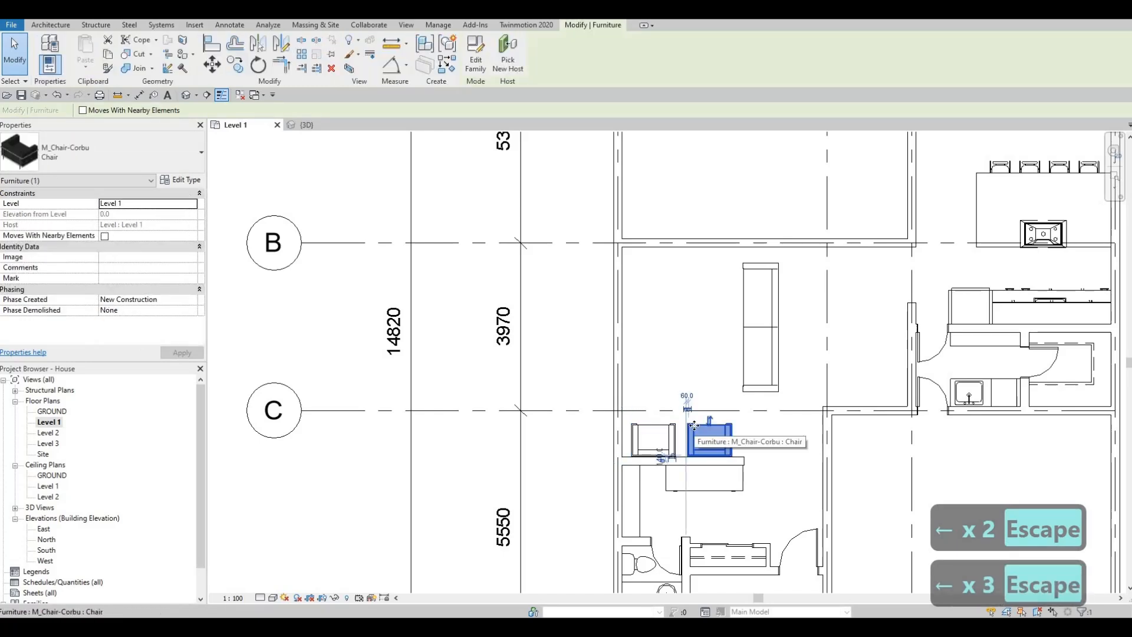
key(Left)
key(Left)
key(Escape)
key(Escape)
scroll(765, 410, up, 2)
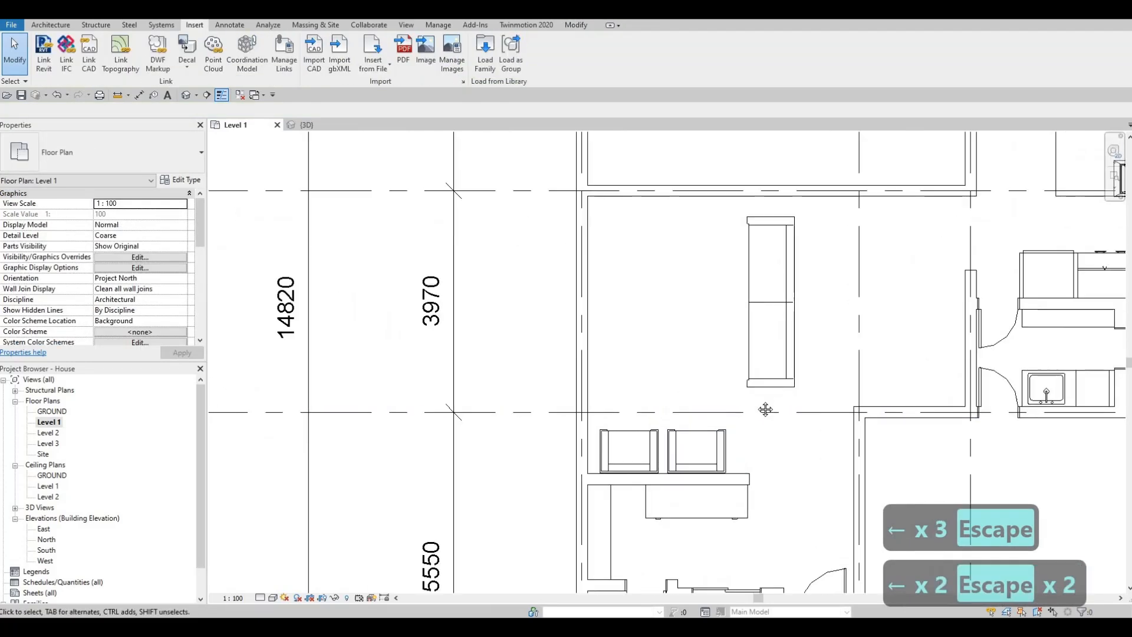
click(773, 390)
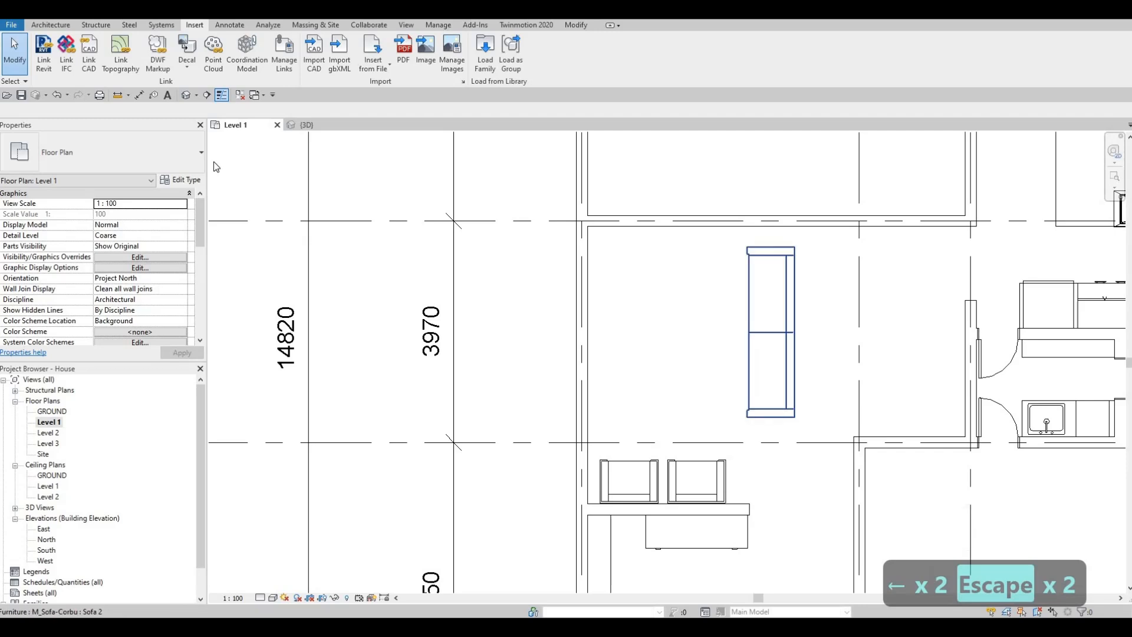
- Set the Width of the Sofa 2 type to 2850 in its type properties
click(181, 179)
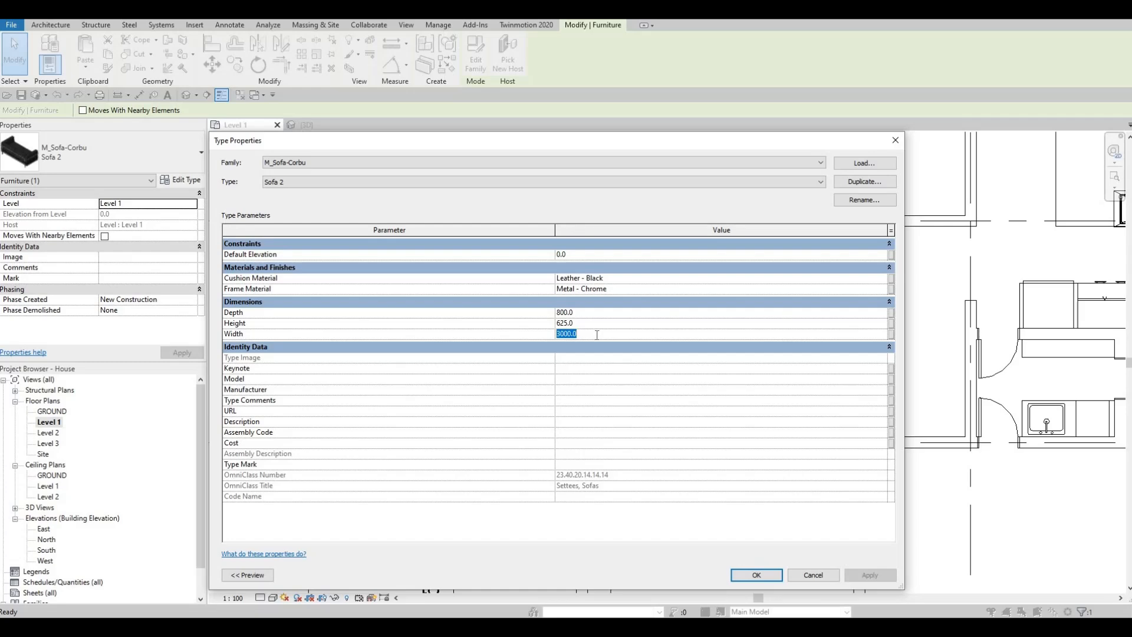
click(597, 335)
text(2850)
key(Return)
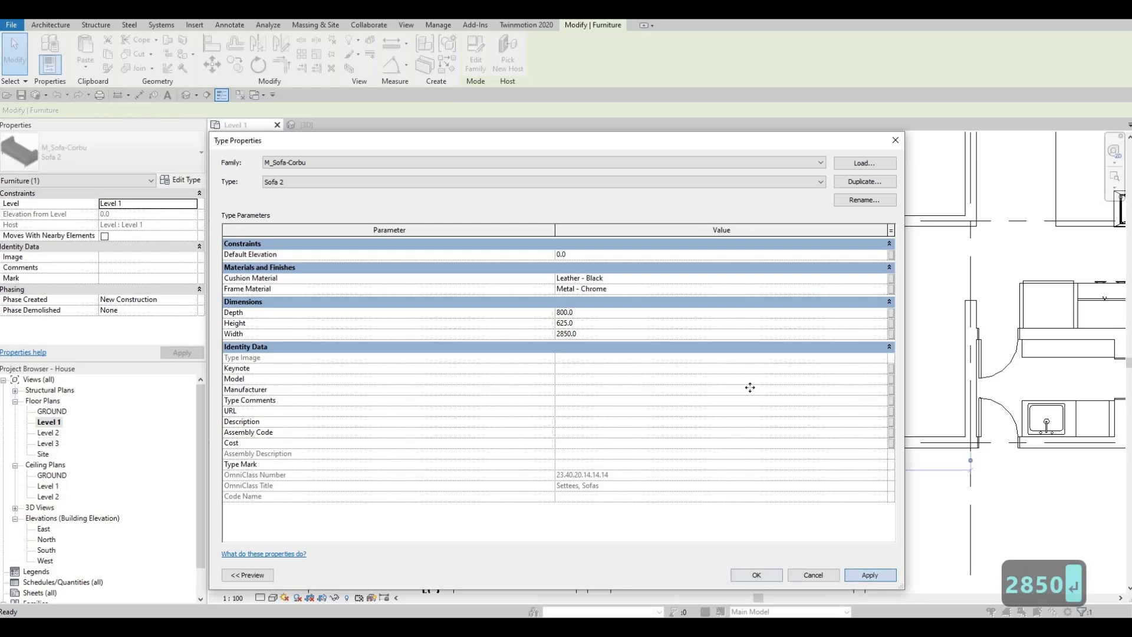
click(767, 575)
key(Escape)
- Nudge the shortened sofa down toward grid line C and slightly right
click(787, 365)
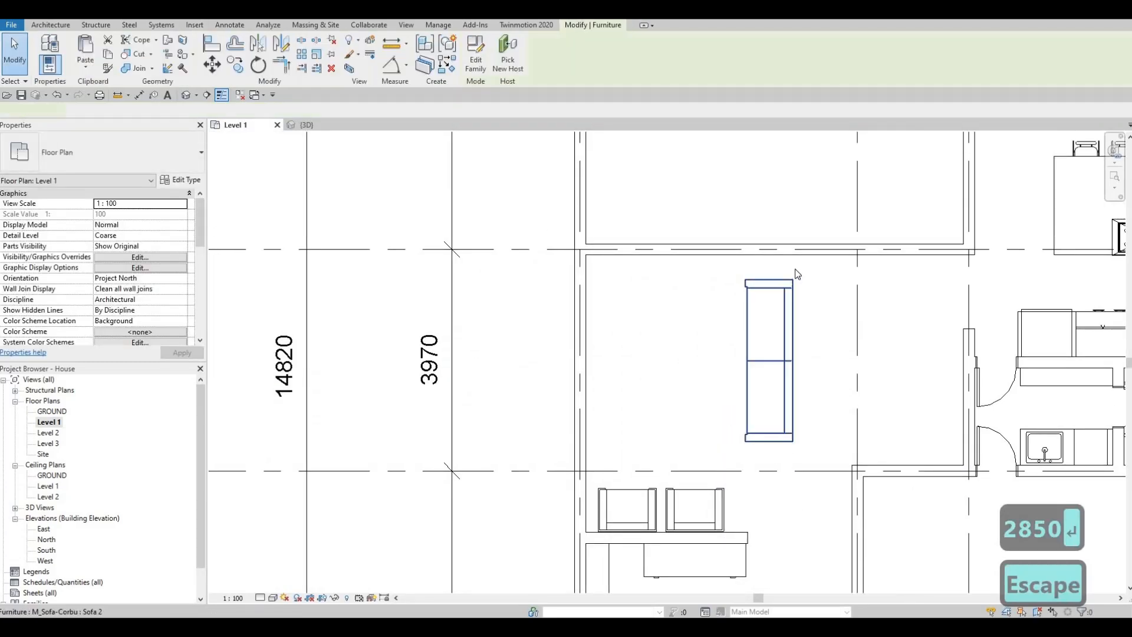
key(Down)
key(Down)
key(Down)
key(Down)
key(Down)
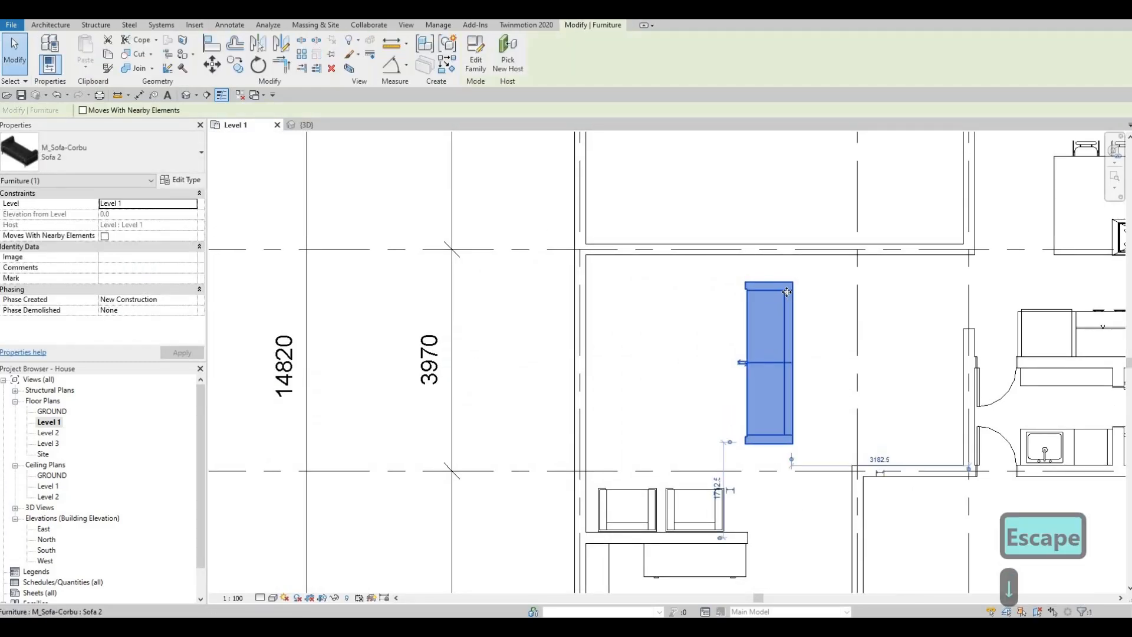
key(Down)
key(Down)
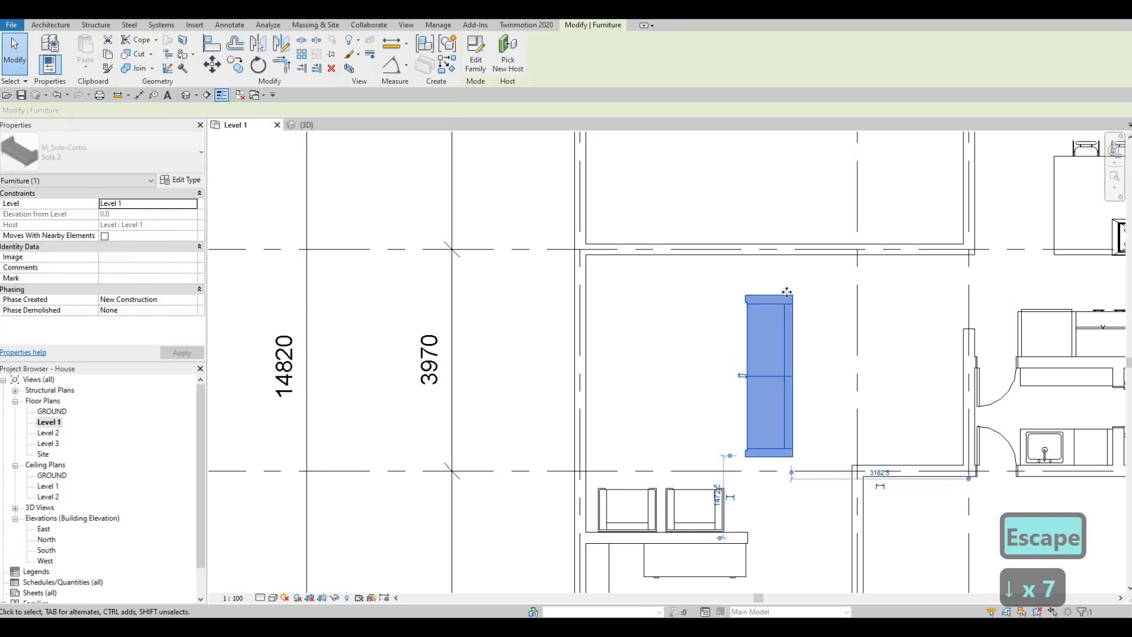
key(Right)
key(Right)
key(Up)
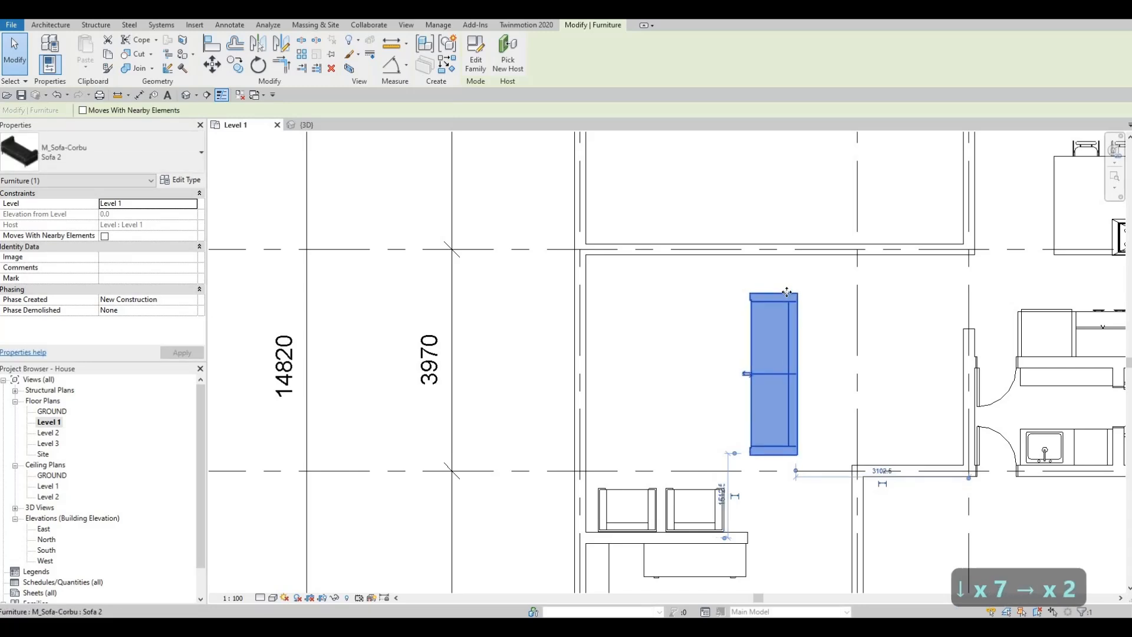
key(Down)
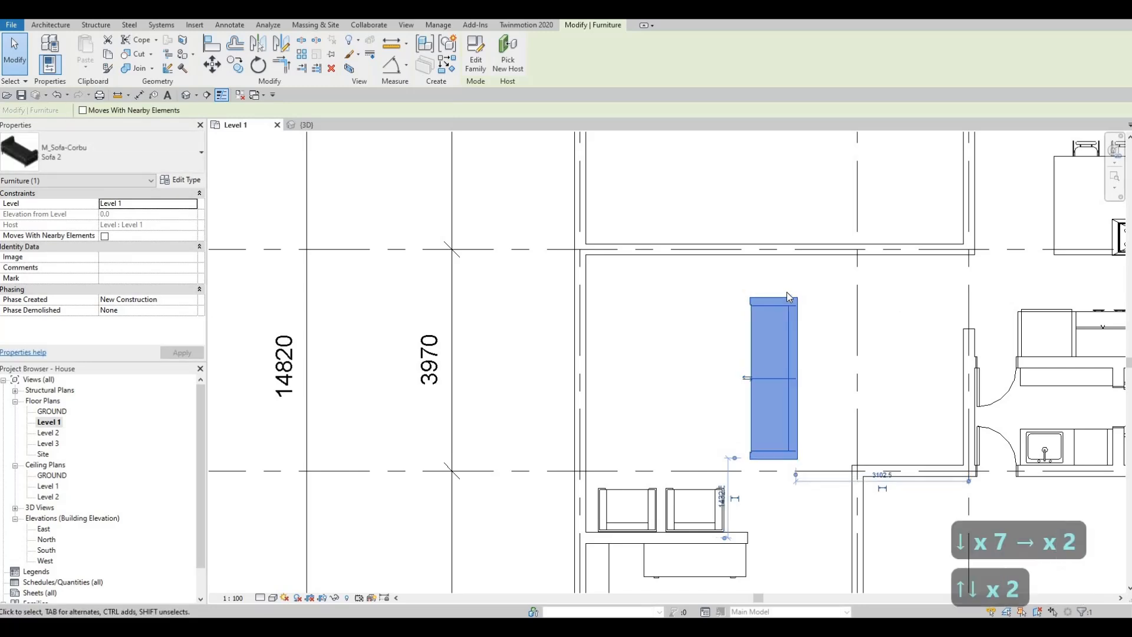
key(Escape)
key(Escape)
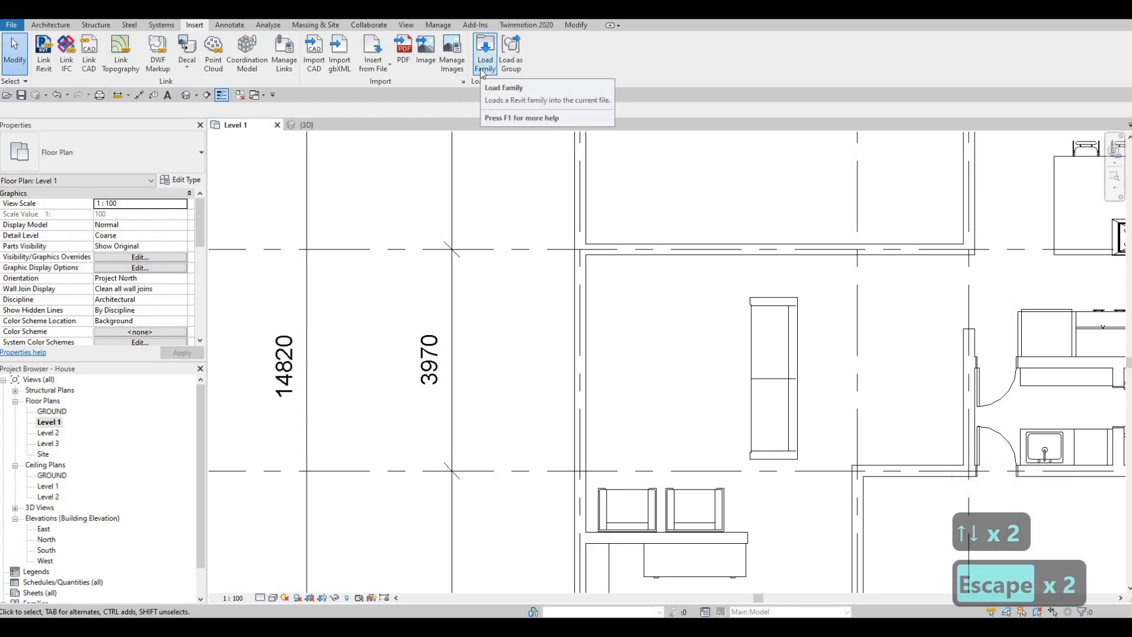
- Load the M_Table-Night Stand family from the Furniture library's Tables folder
click(482, 72)
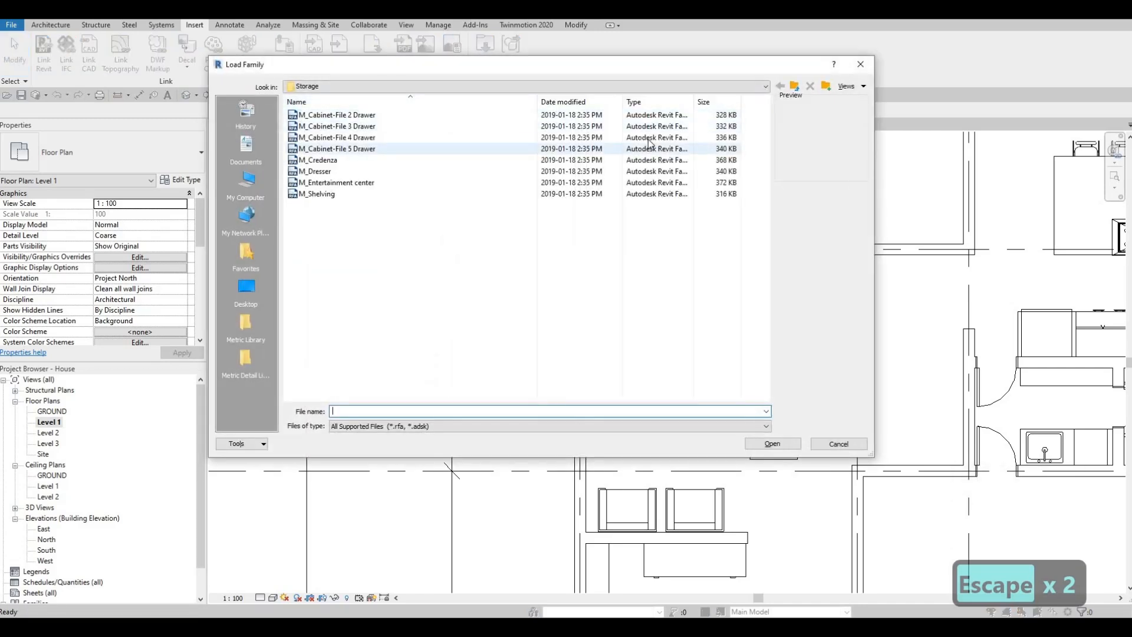
click(794, 88)
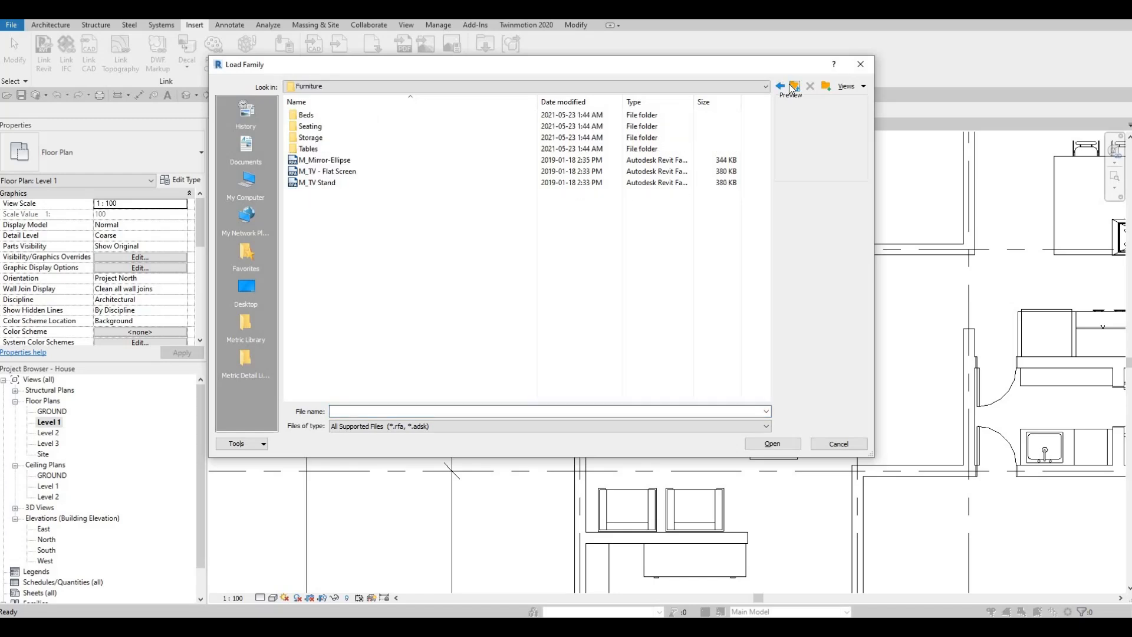
double_click(340, 152)
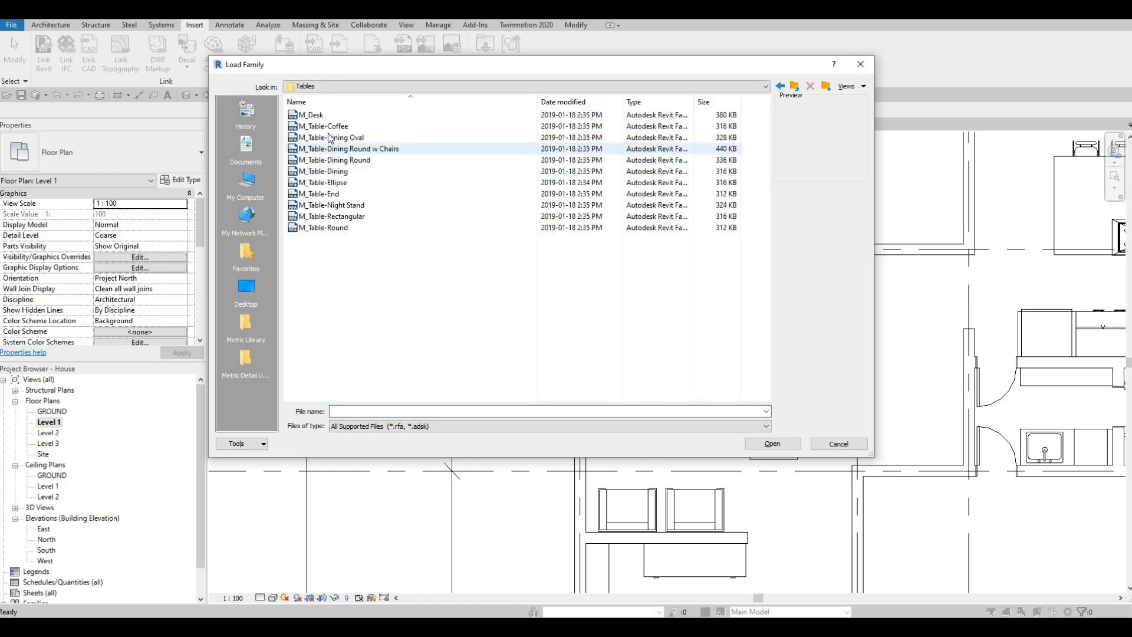
click(331, 205)
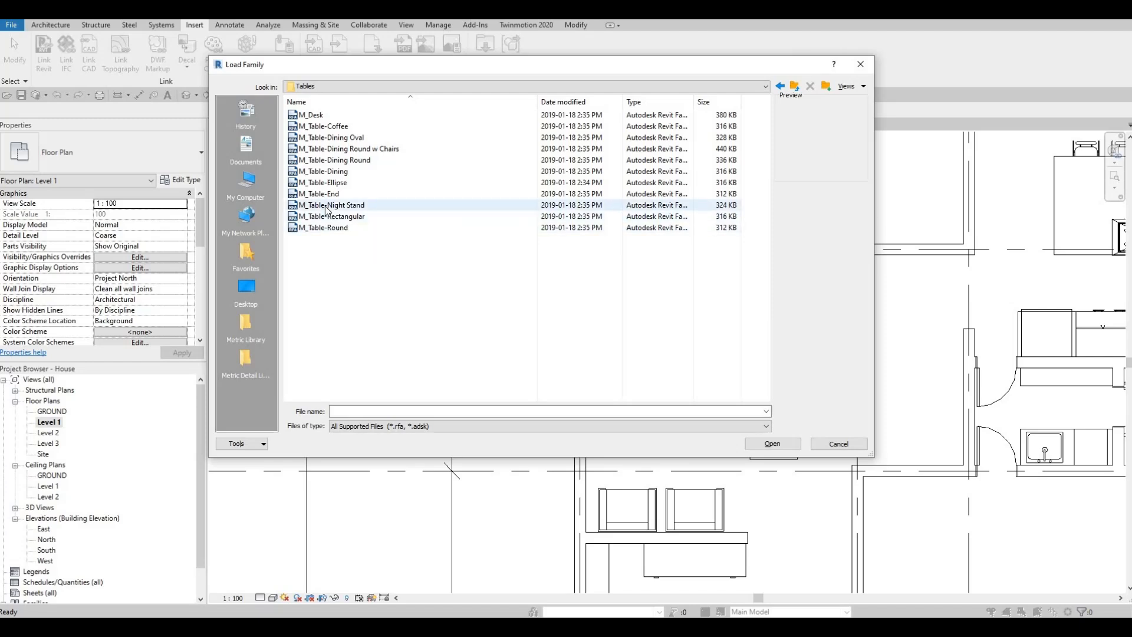
click(756, 445)
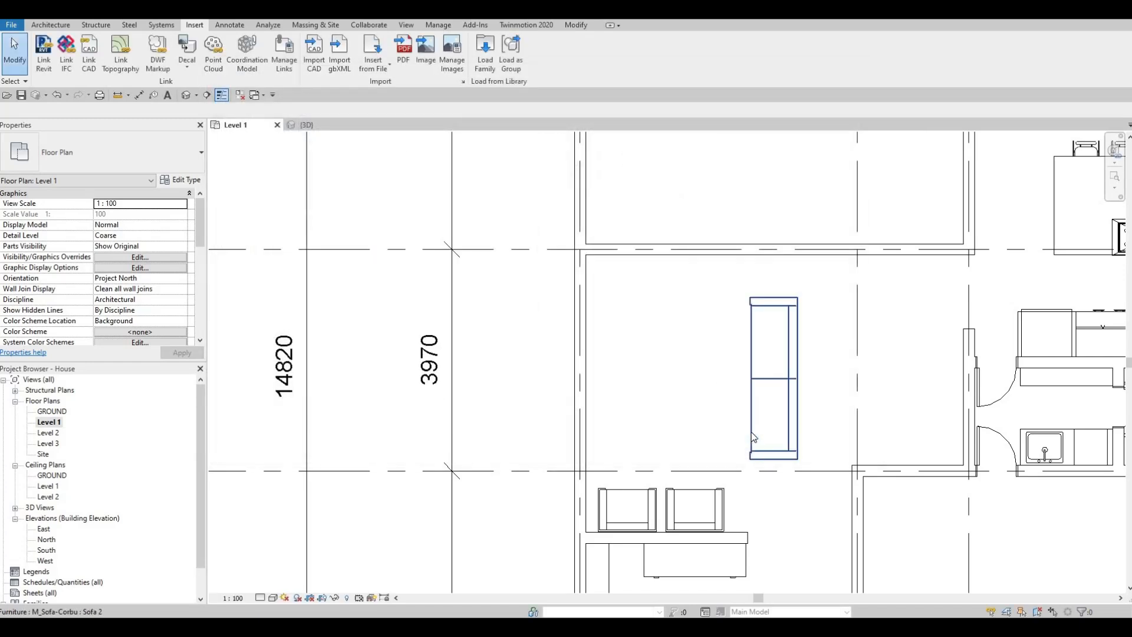
- Place a 0610 x 0610 x 0762mm night stand between the sofa's upper end and the wall along grid line B
key(c)
key(m)
scroll(797, 308, up, 3)
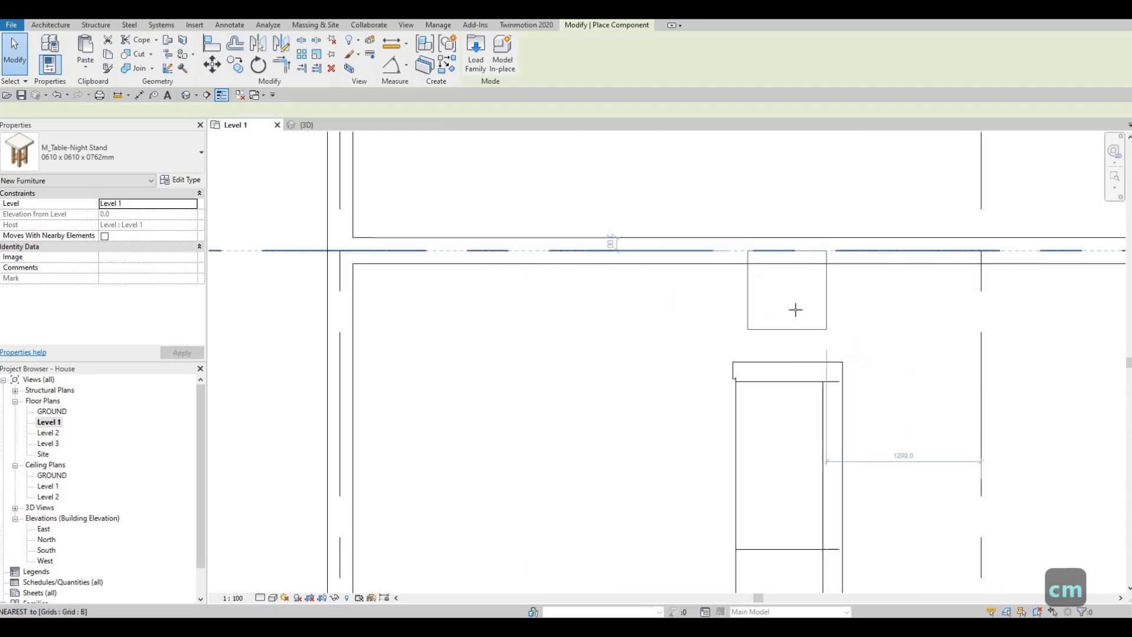
key(Escape)
key(Escape)
key(Escape)
click(787, 369)
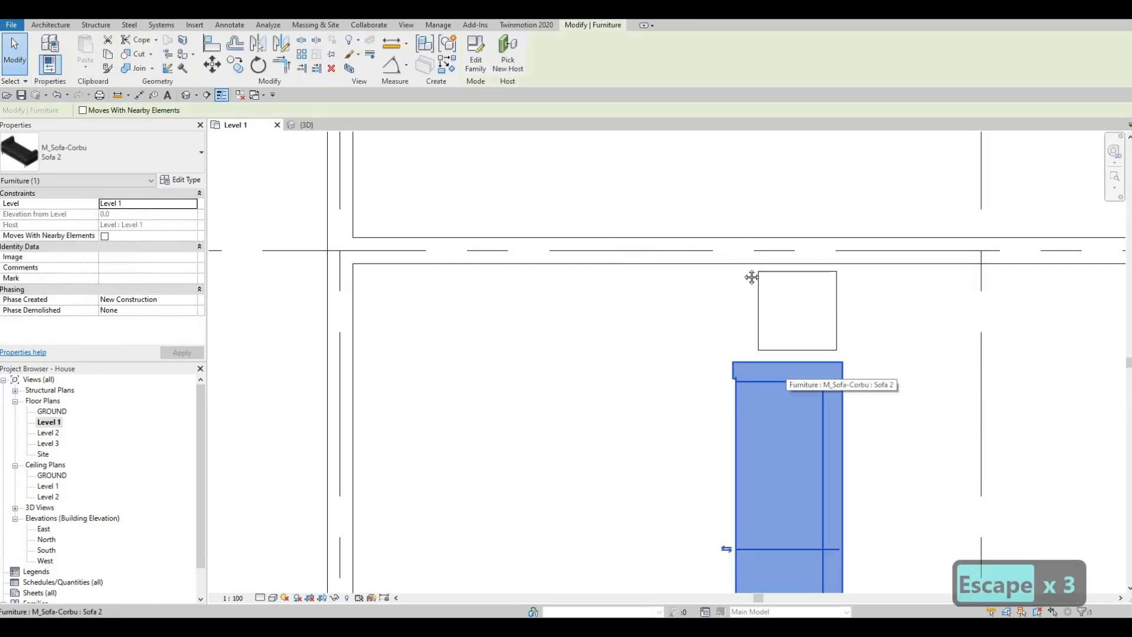
scroll(751, 278, down, 2)
key(Escape)
key(Escape)
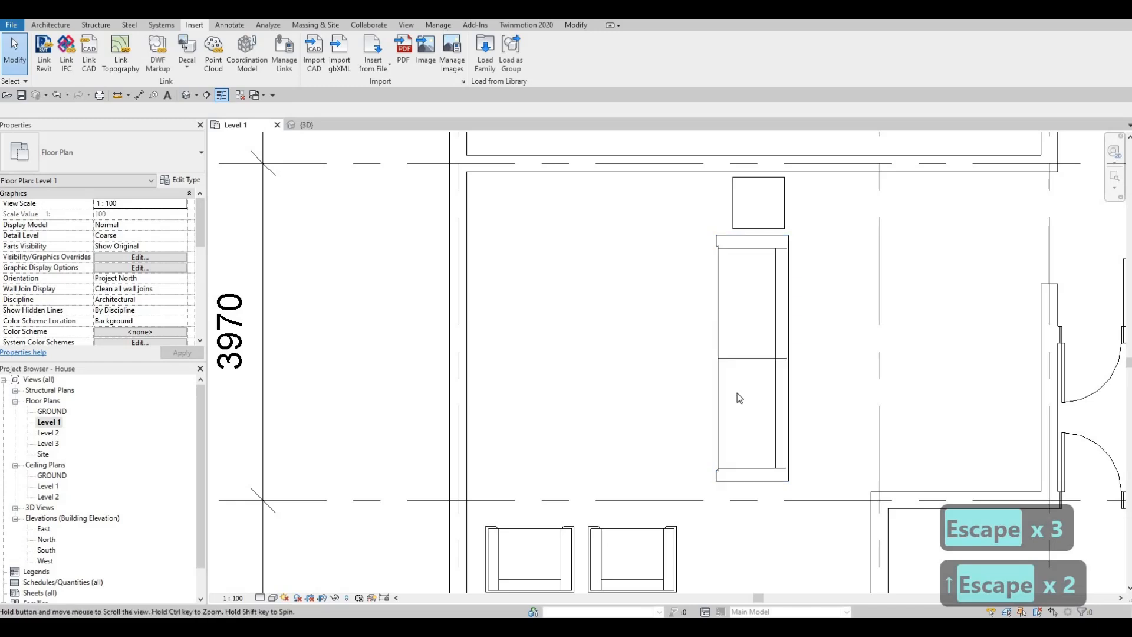
- Load the M_Table-Coffee family from the Tables folder
scroll(739, 399, down, 2)
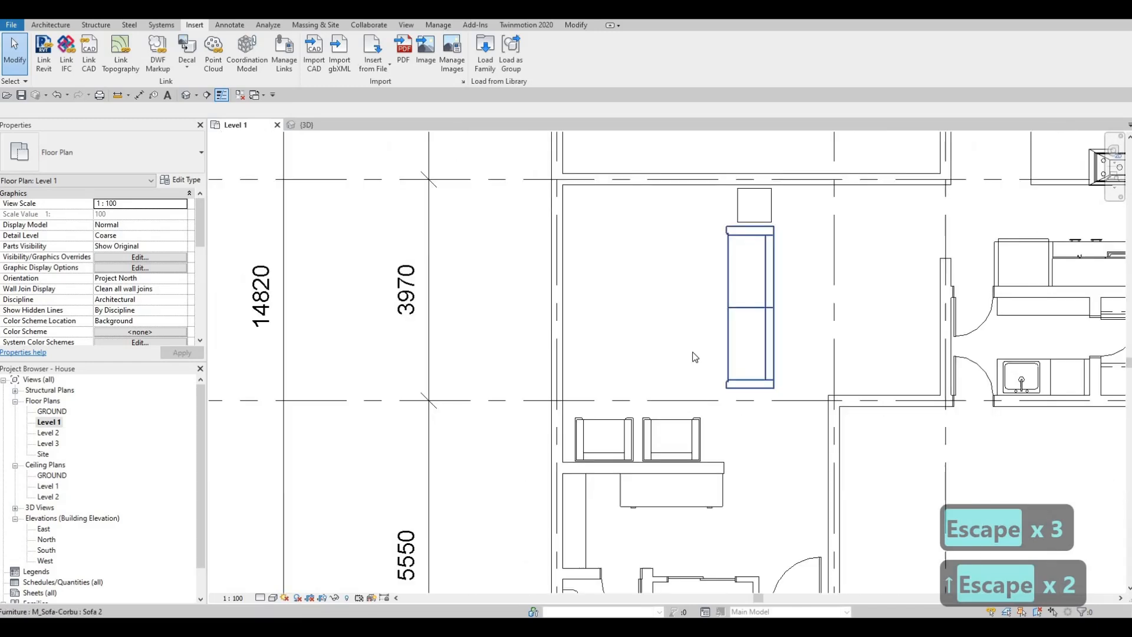
click(485, 59)
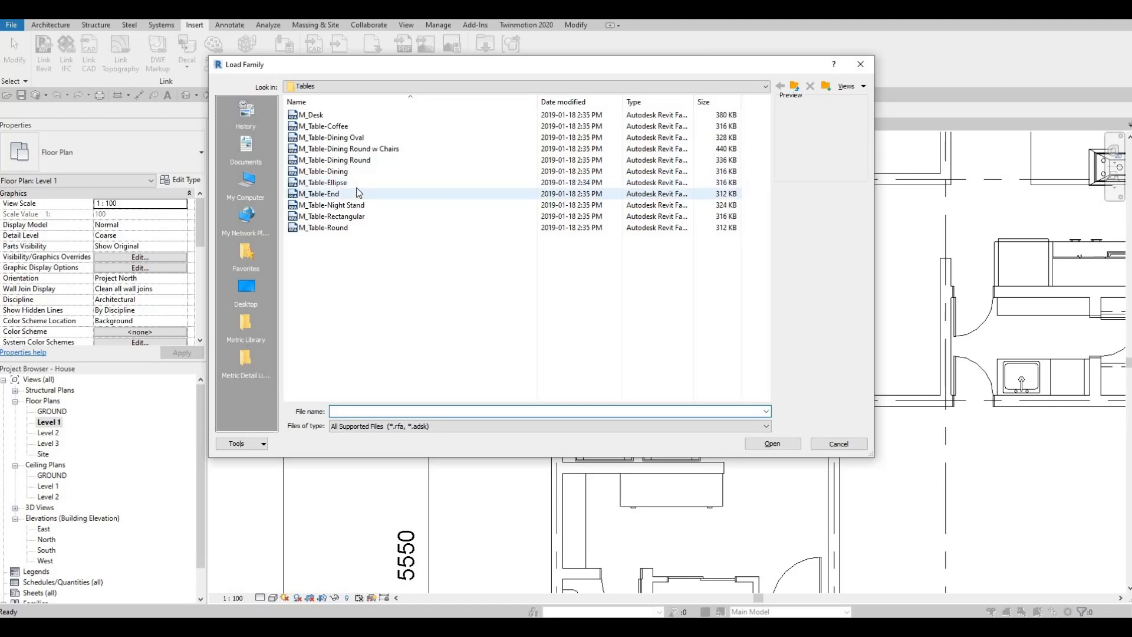
click(349, 127)
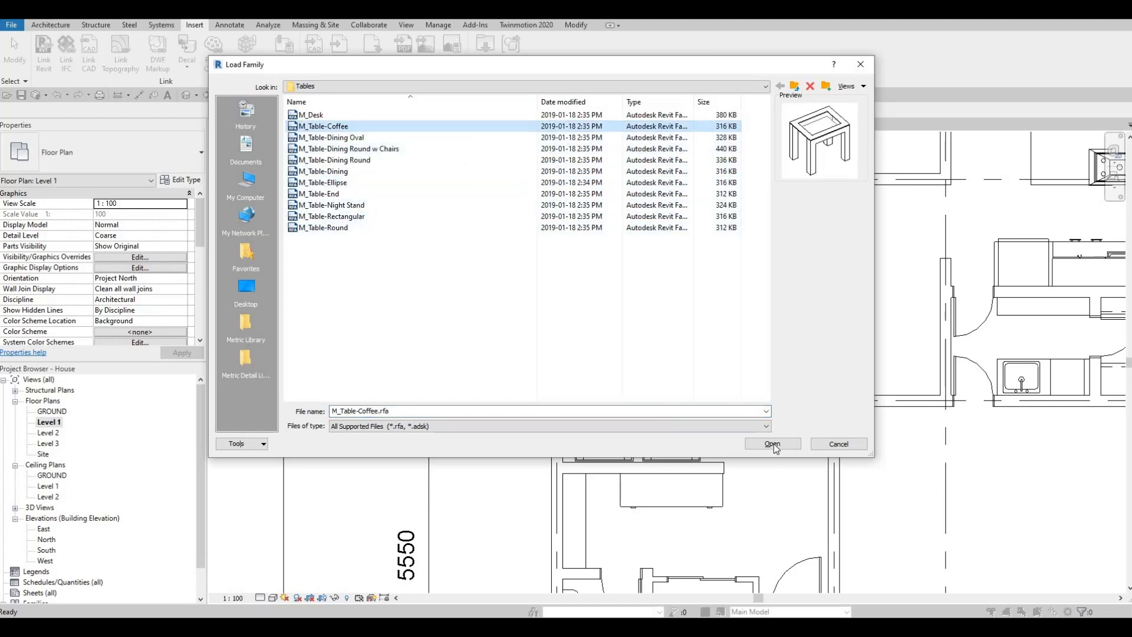
key(Return)
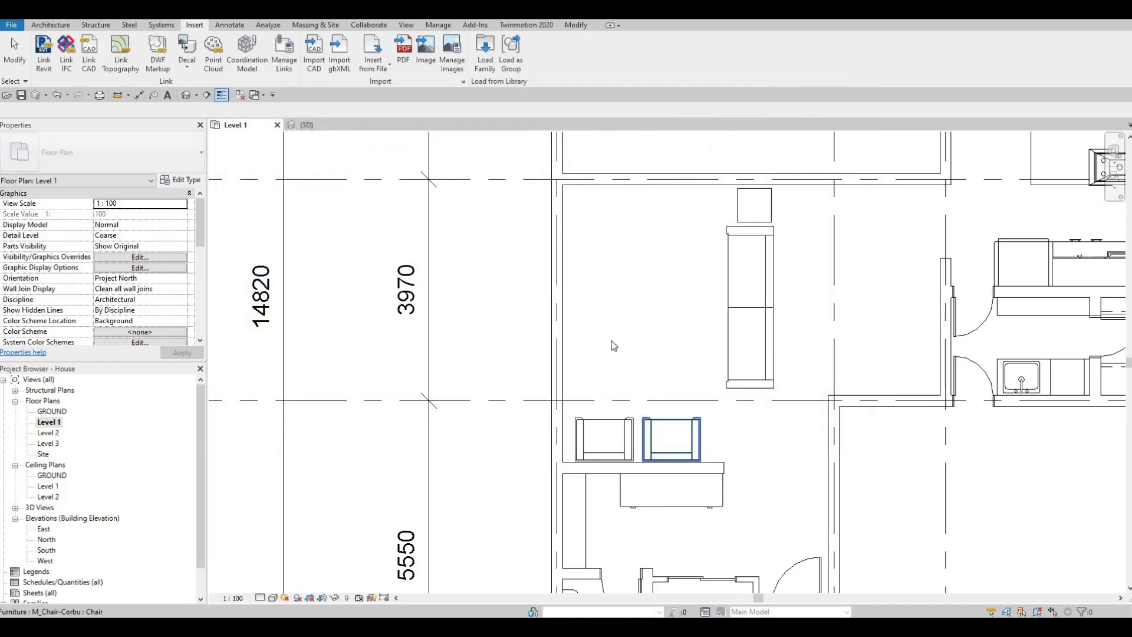
- Place a 0610 x 0610 x 0610mm coffee table between the exterior wall and the sofa
key(c)
key(m)
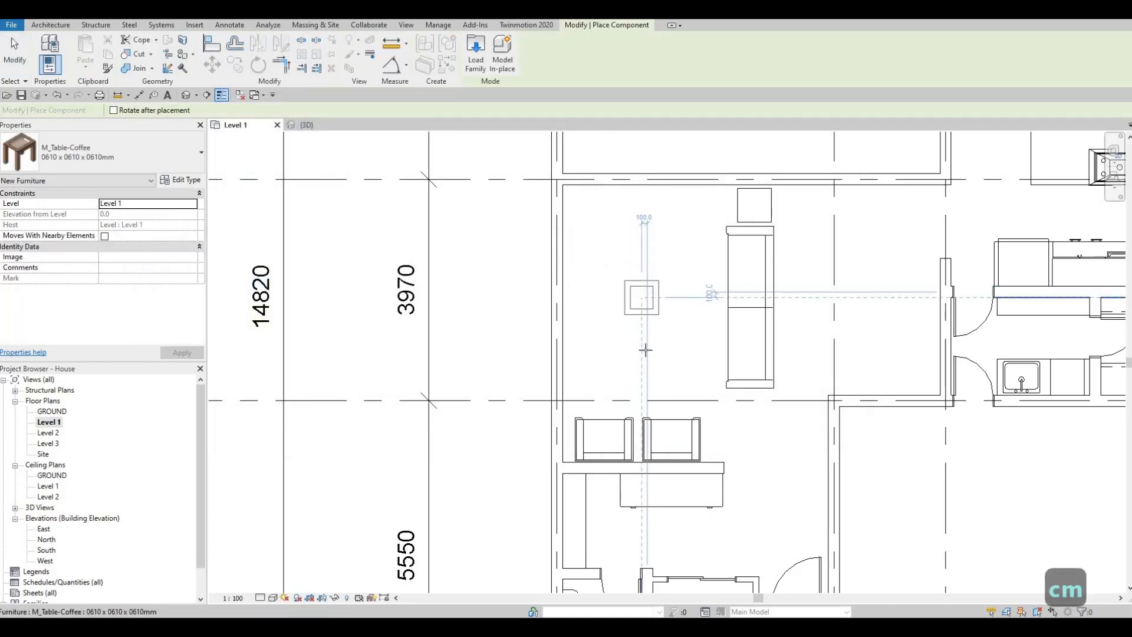
click(645, 328)
key(Escape)
key(Escape)
key(Escape)
- Change the coffee table to the 0915 x 1830 x 0457mm type and rotate it so its long side parallels the sofa
click(655, 317)
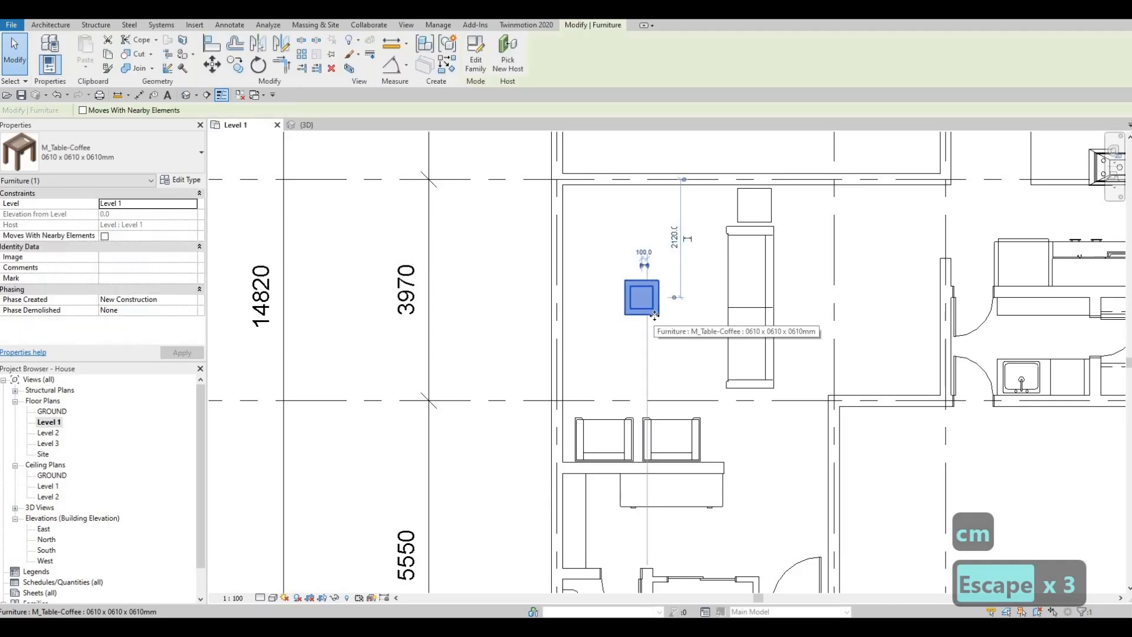
click(171, 163)
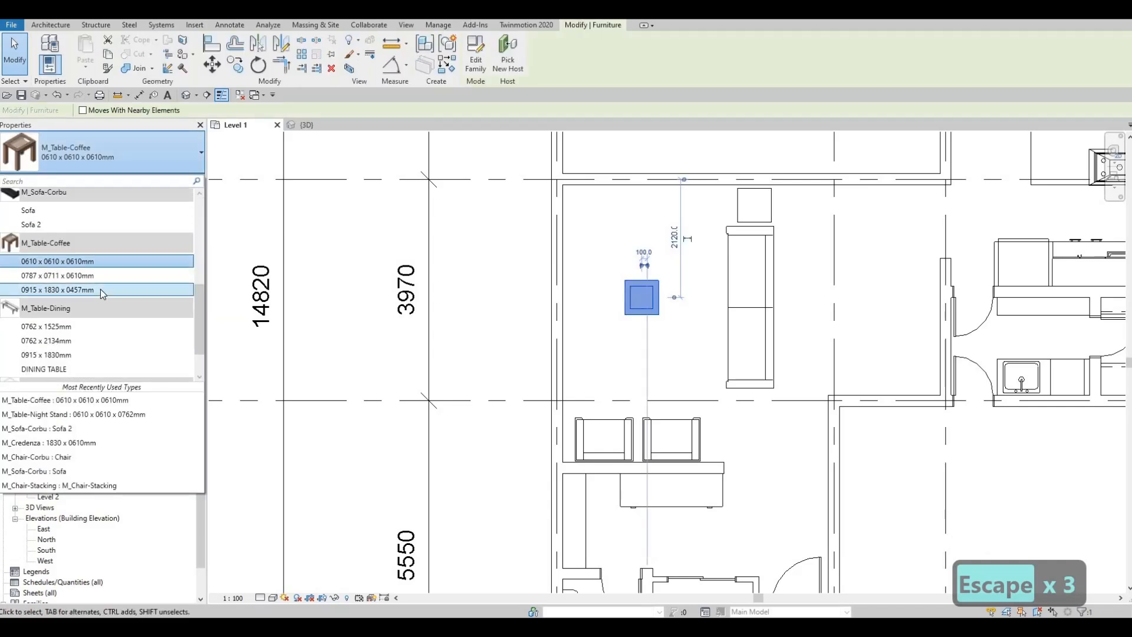
click(100, 289)
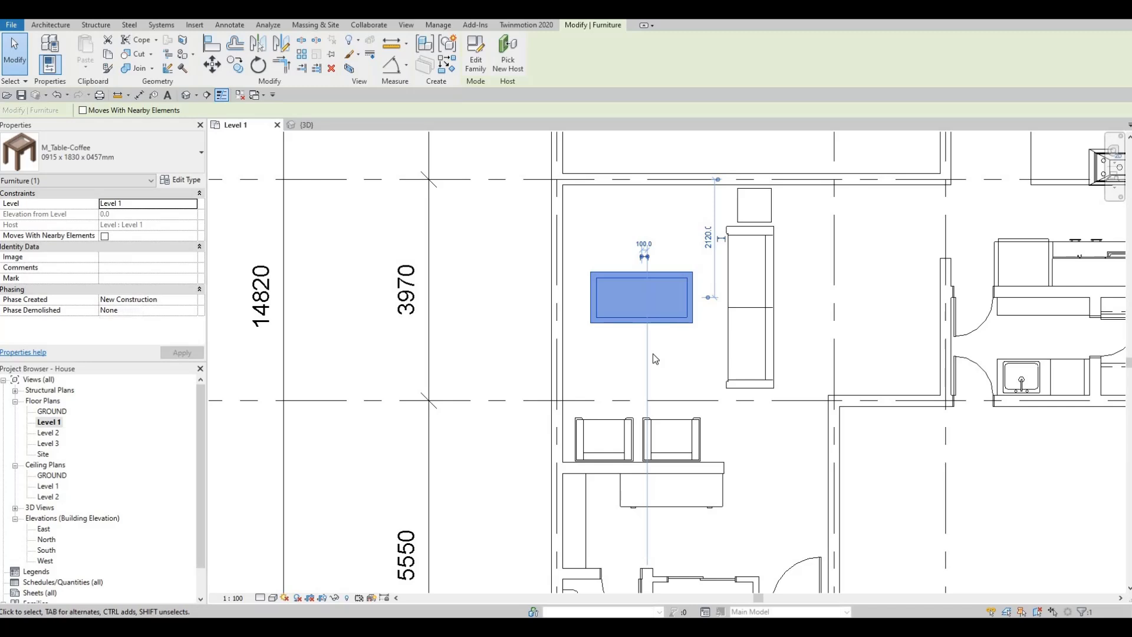
key(space)
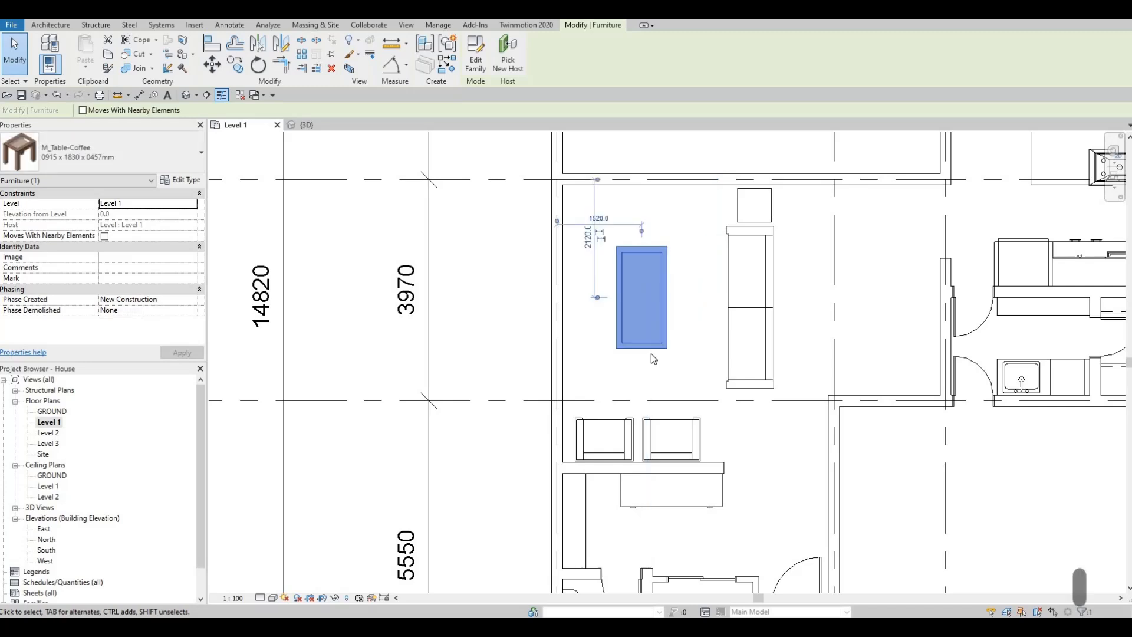
key(Escape)
key(Escape)
- Nudge the coffee table right toward the sofa and slightly down toward grid line C
click(667, 320)
key(Down)
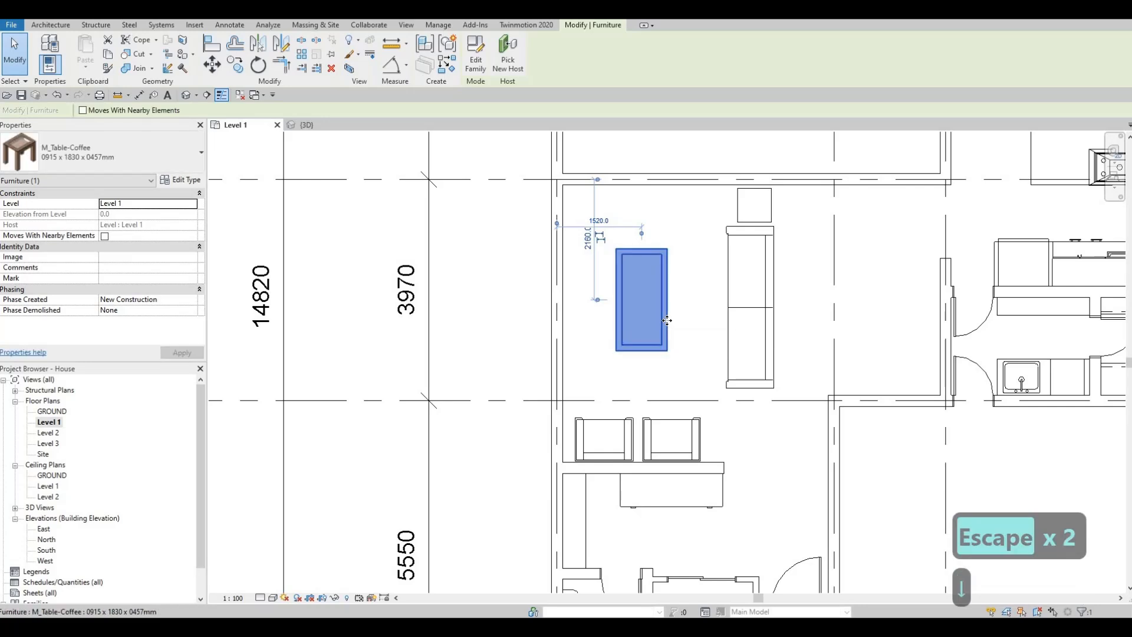
key(Right)
key(Right)
key(Right)
key(Down)
key(Down)
key(Right)
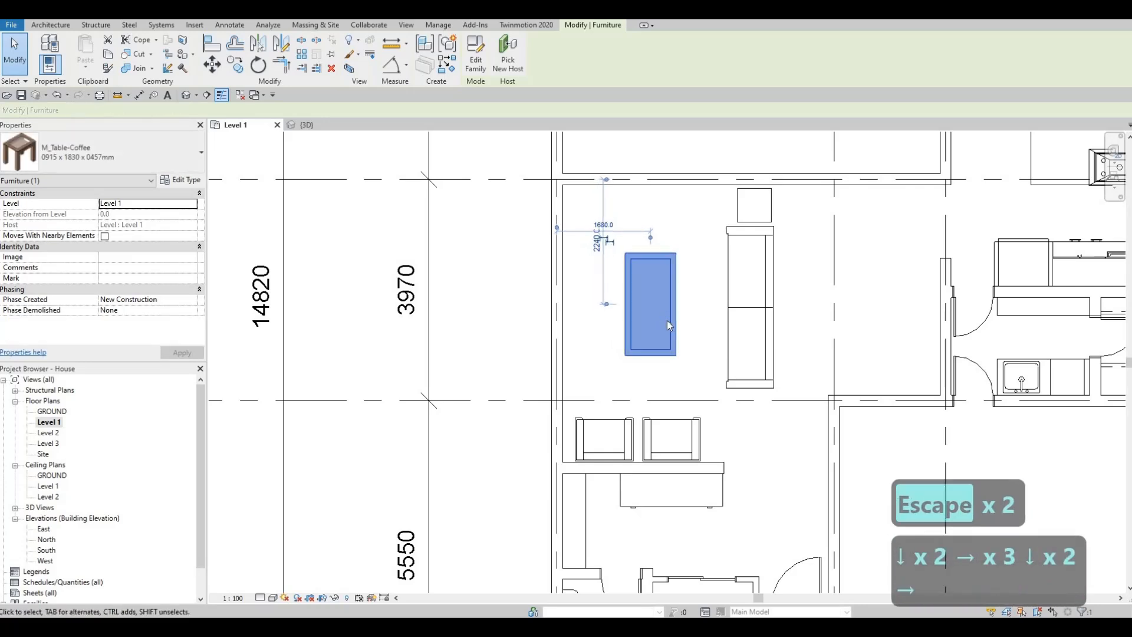
key(Up)
key(Right)
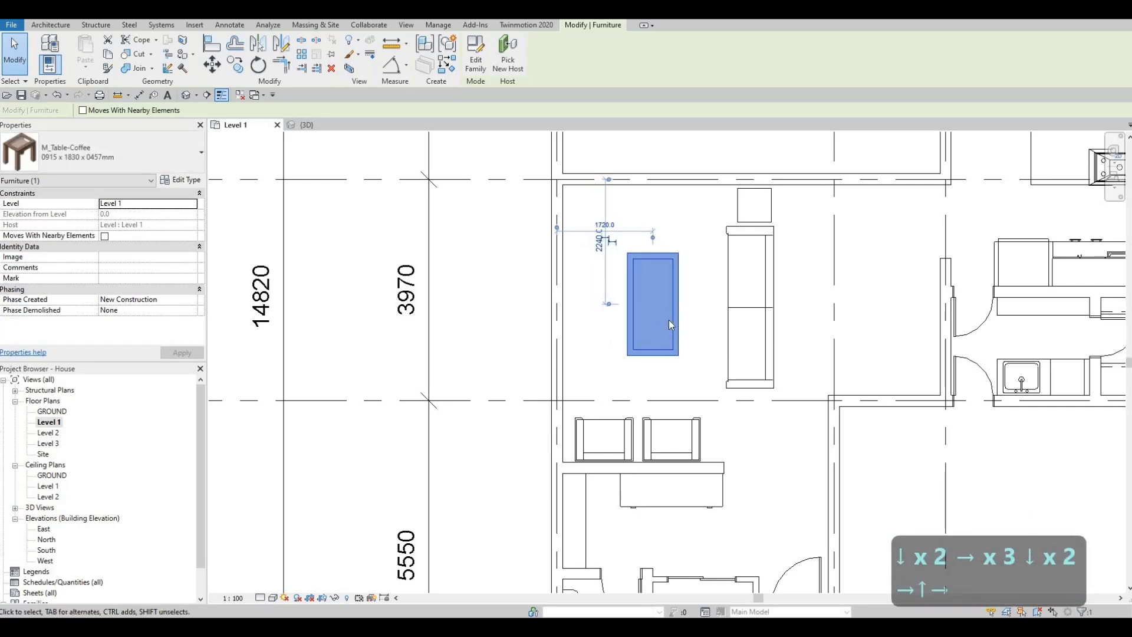
key(Escape)
key(Escape)
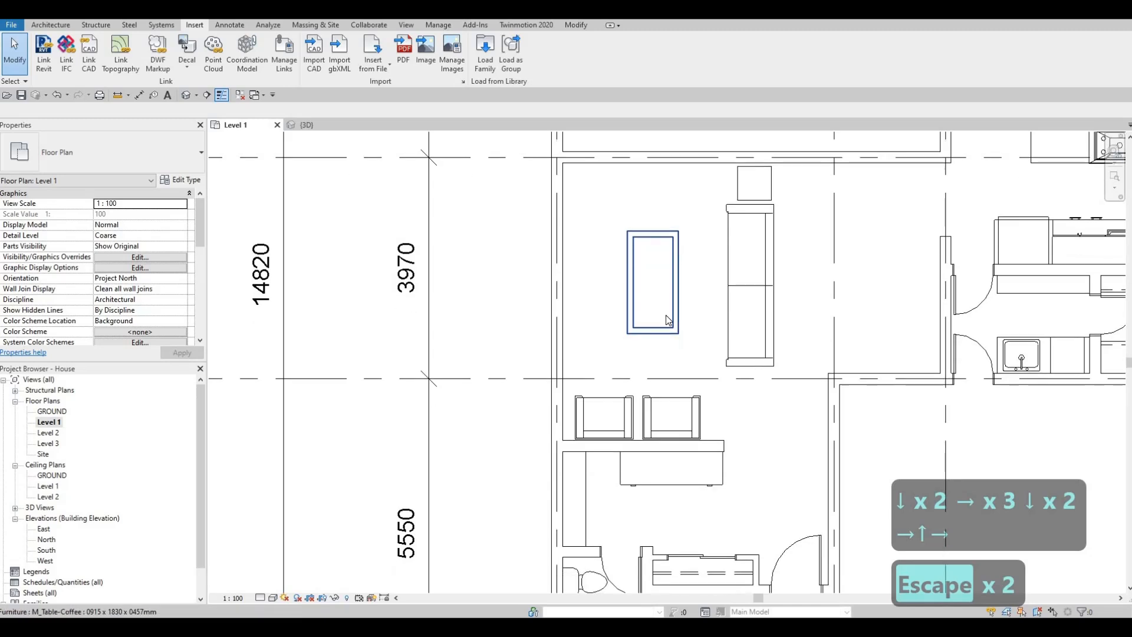
- Nudge the night stand slightly left to centre it on the sofa's upper end
scroll(665, 351, down, 2)
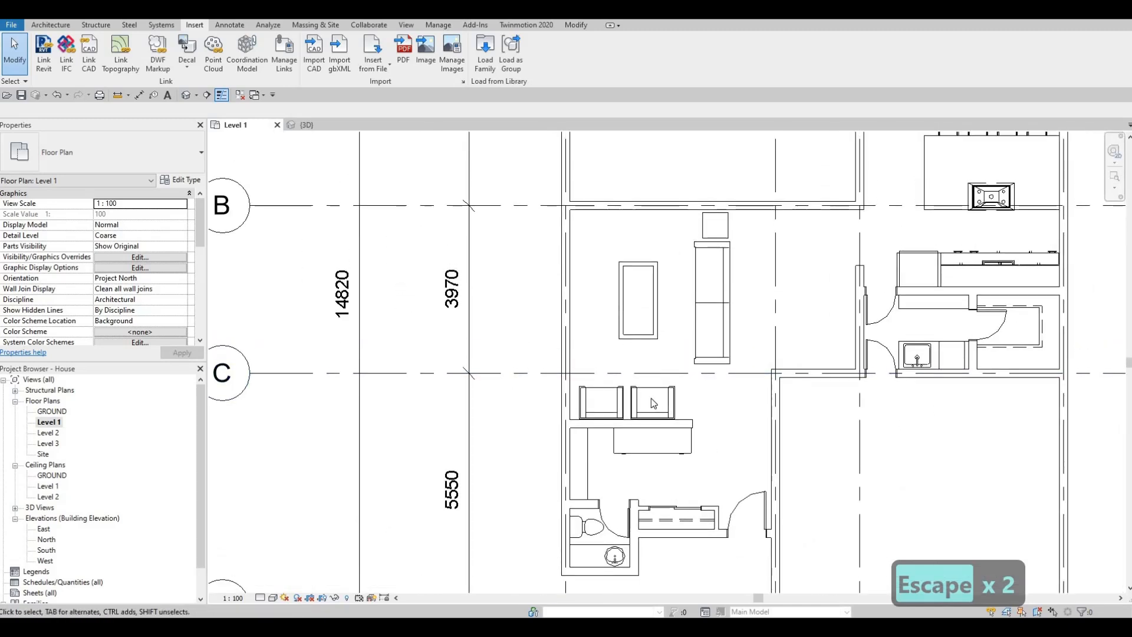
middle_drag(656, 393, 648, 445)
scroll(698, 289, up, 1)
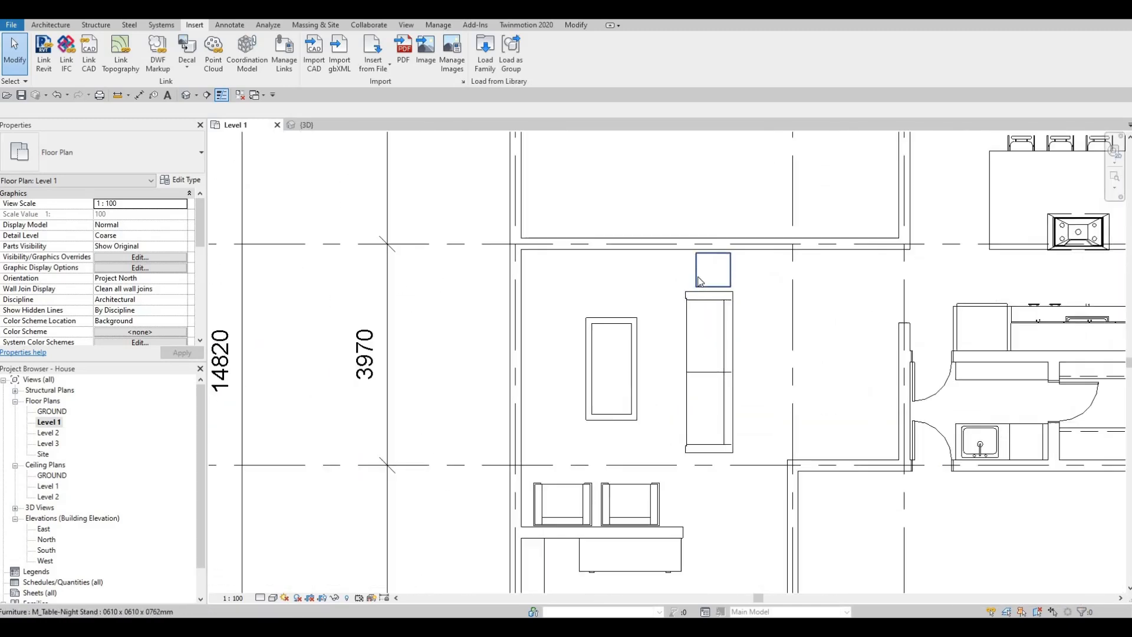
click(699, 278)
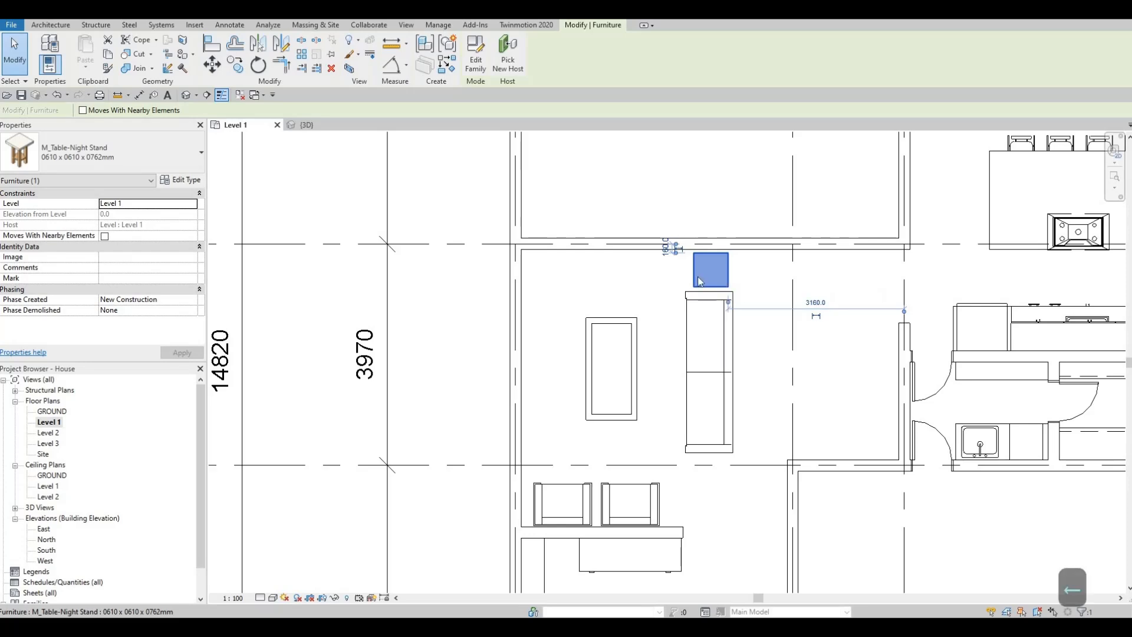
key(Escape)
key(Escape)
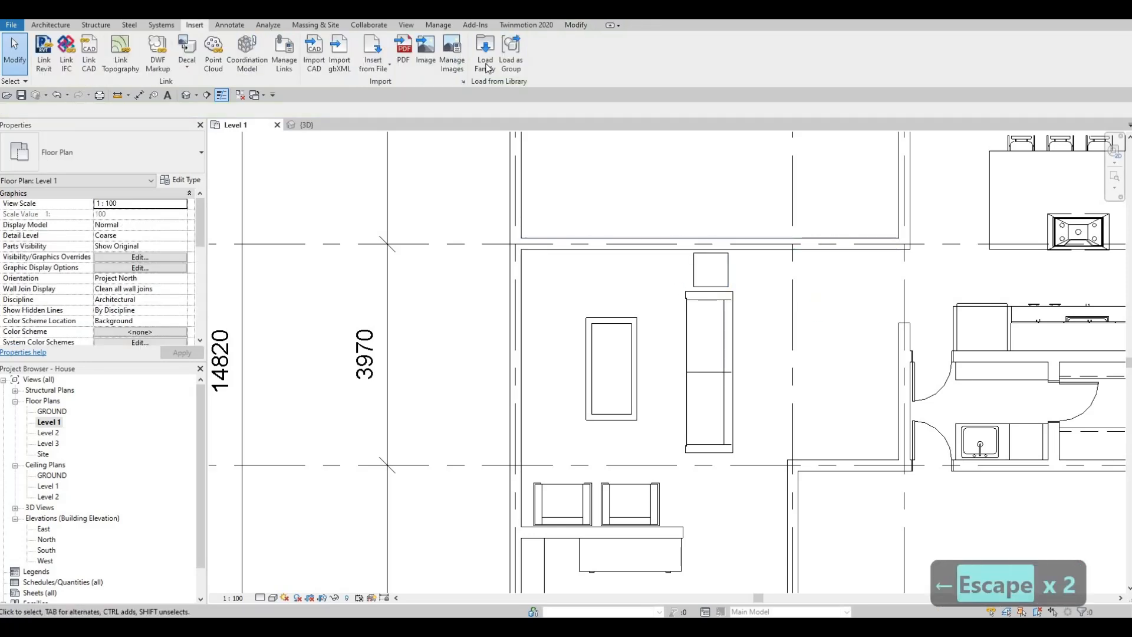
- Start loading a family and browse the Canada metric library to the Internal architectural lighting folder
click(484, 62)
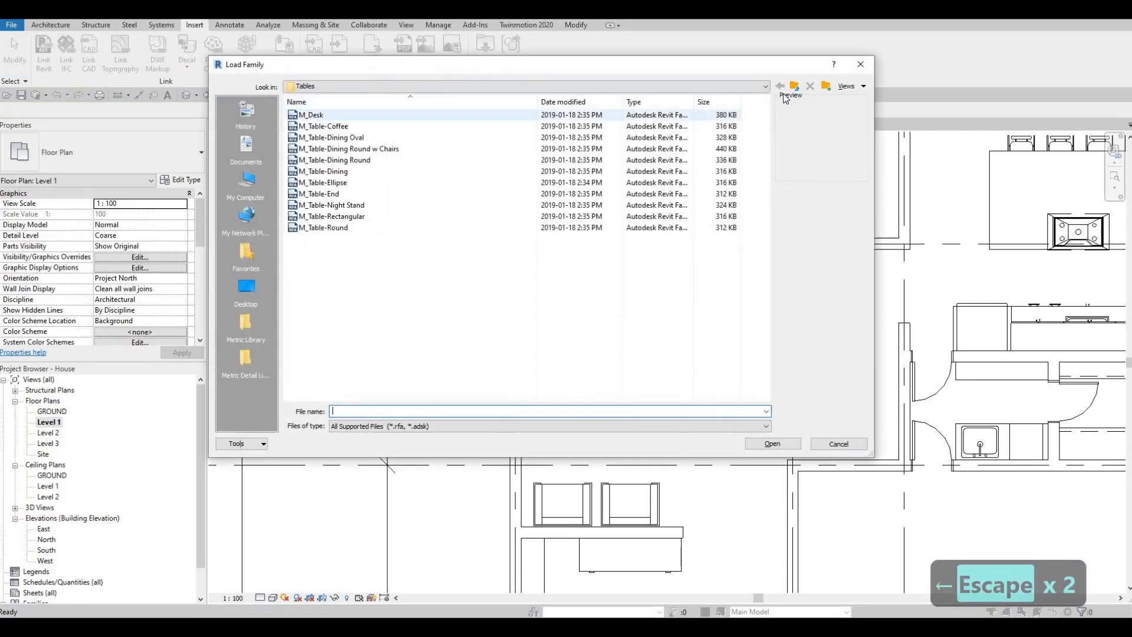
click(794, 86)
click(794, 86)
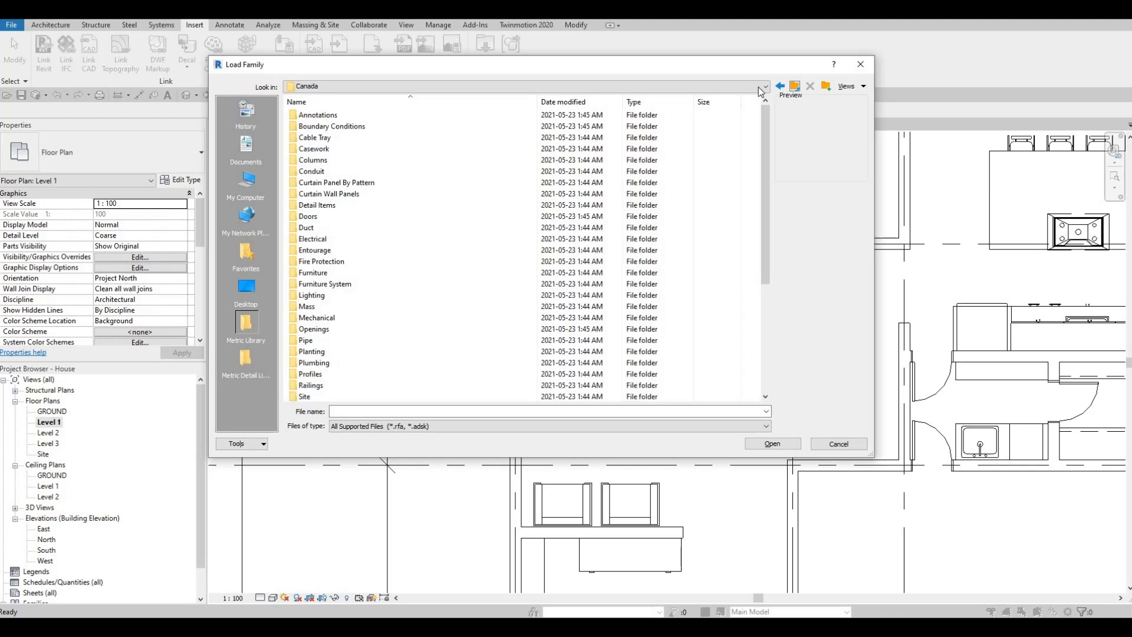
click(795, 86)
double_click(388, 122)
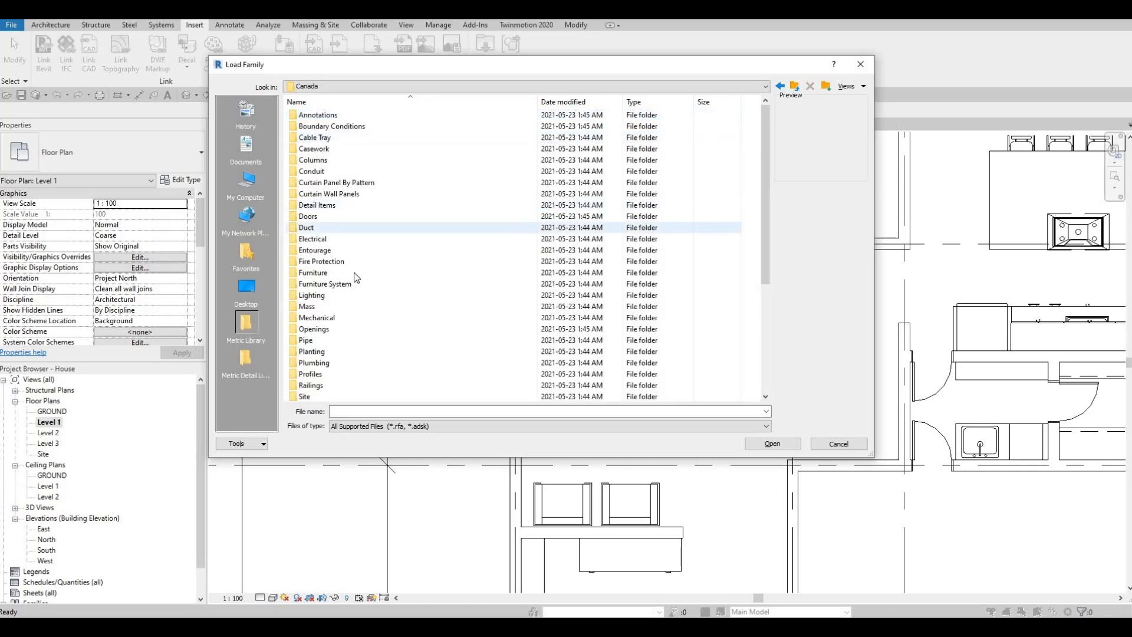
double_click(348, 263)
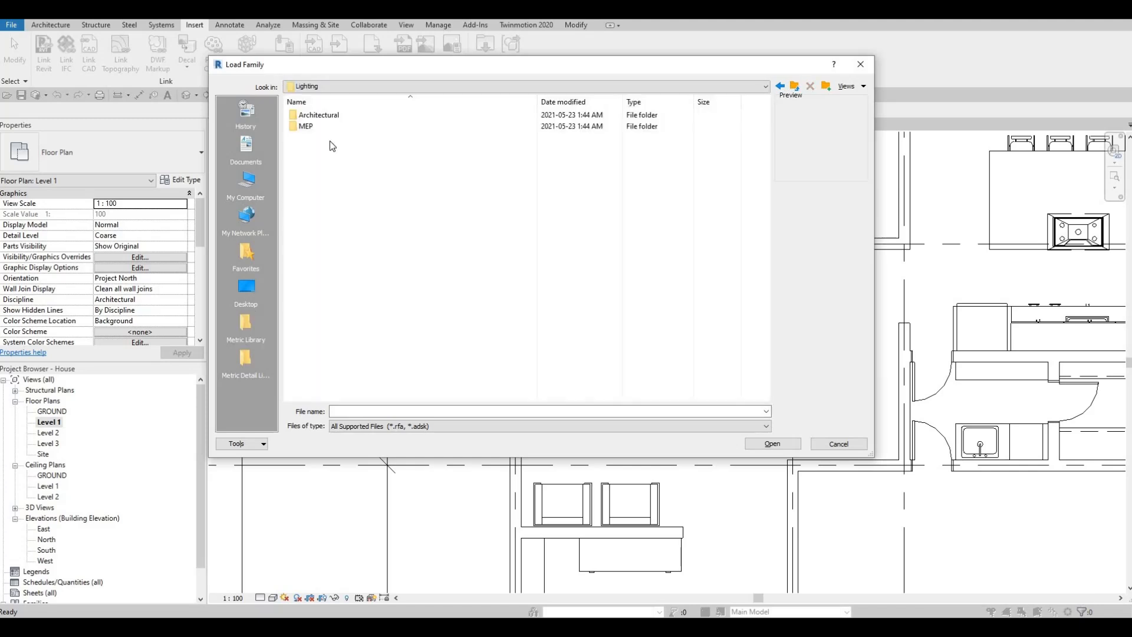
double_click(328, 117)
double_click(324, 126)
- Look through the interior light families and load M_Table Lamp - Standard
click(324, 126)
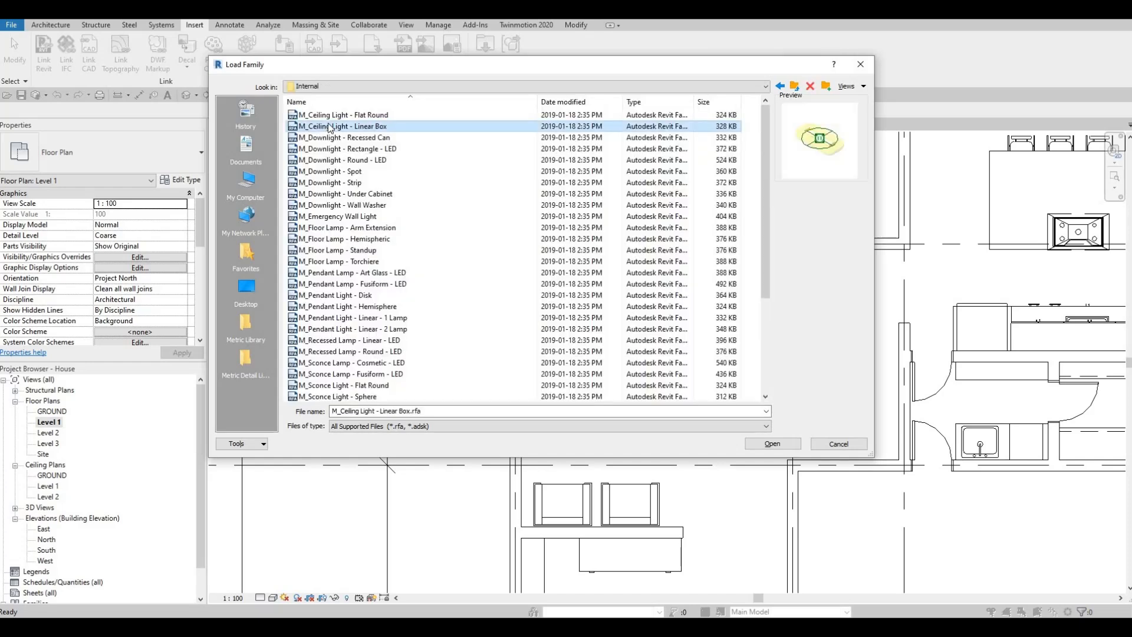
key(Down)
key(Down)
key(Down)
key(Down)
key(Down)
key(Down)
key(Down)
key(Down)
key(Down)
key(Down)
key(Down)
key(Down)
key(Down)
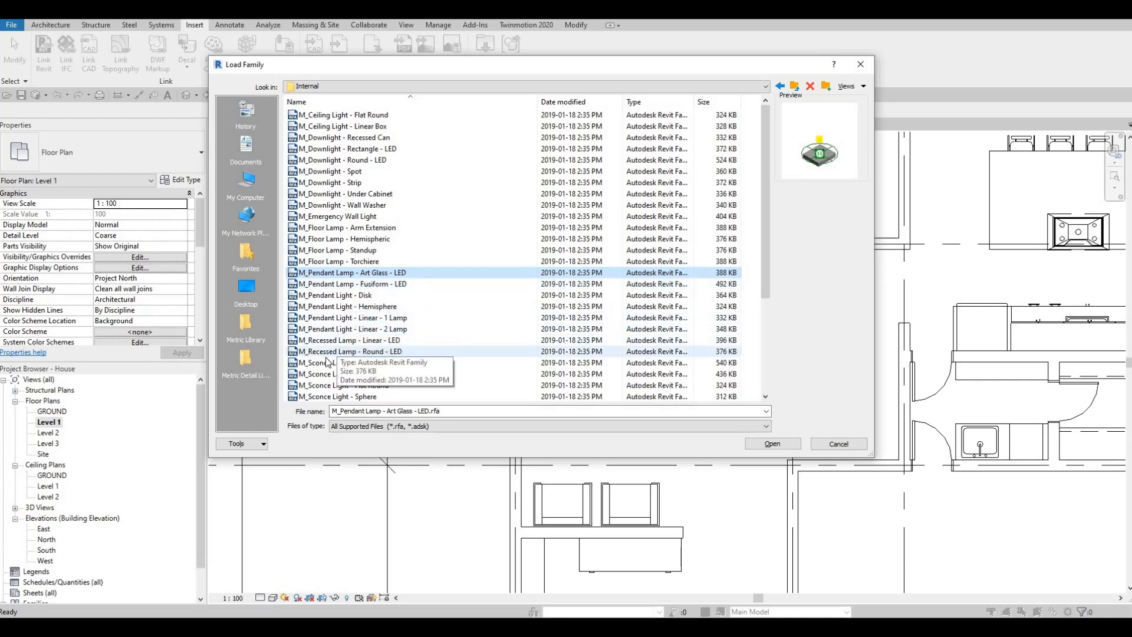
scroll(335, 342, down, 3)
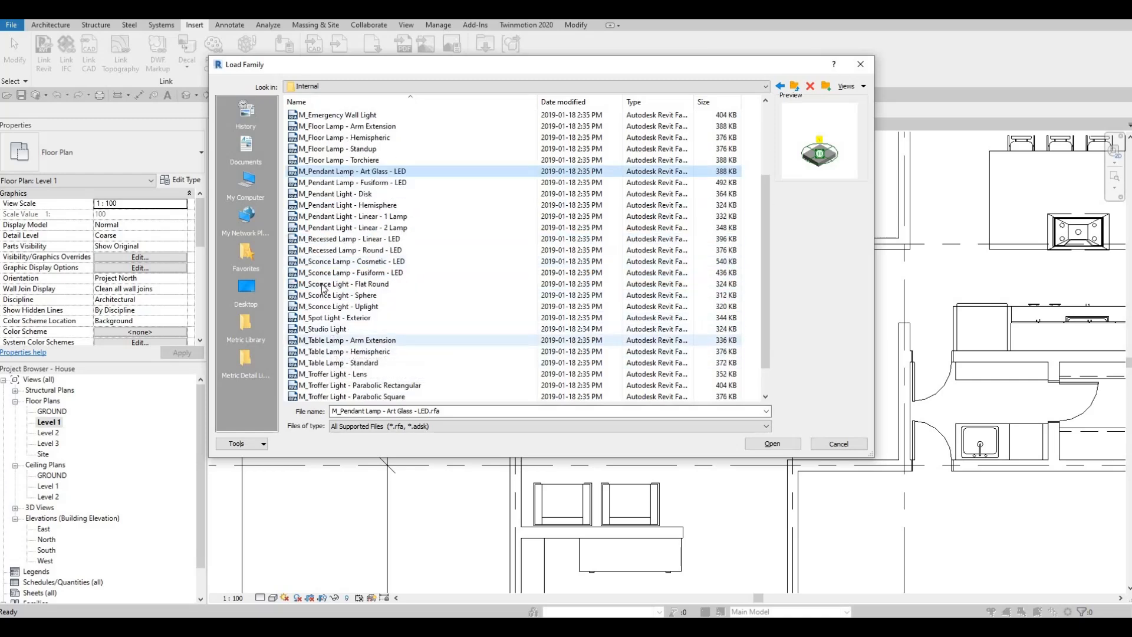
scroll(333, 304, down, 1)
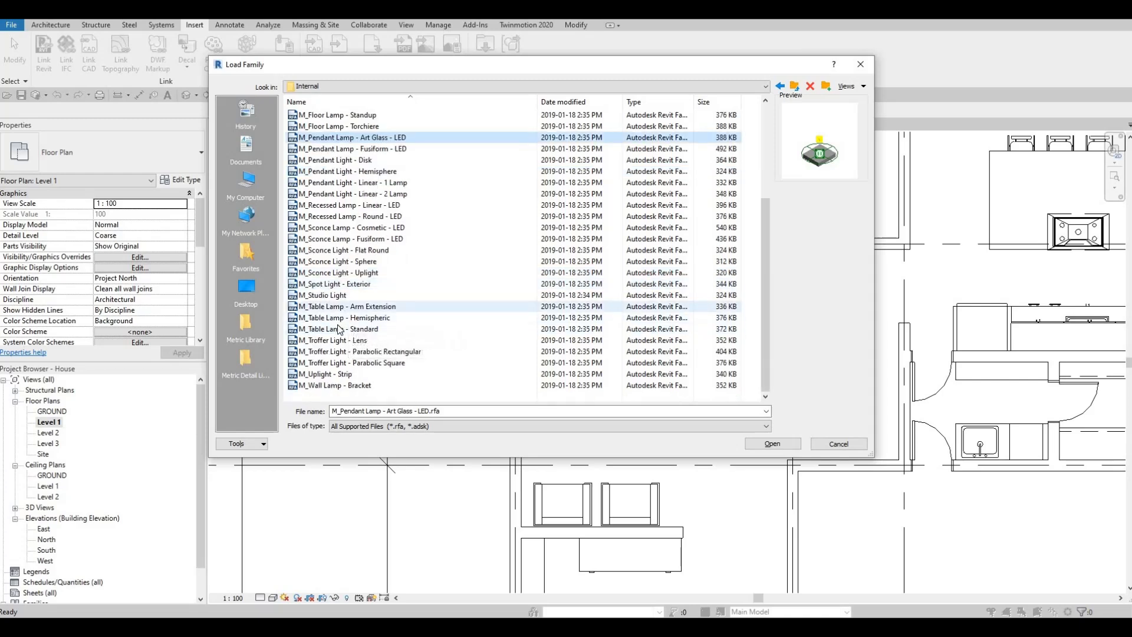
click(343, 307)
click(341, 329)
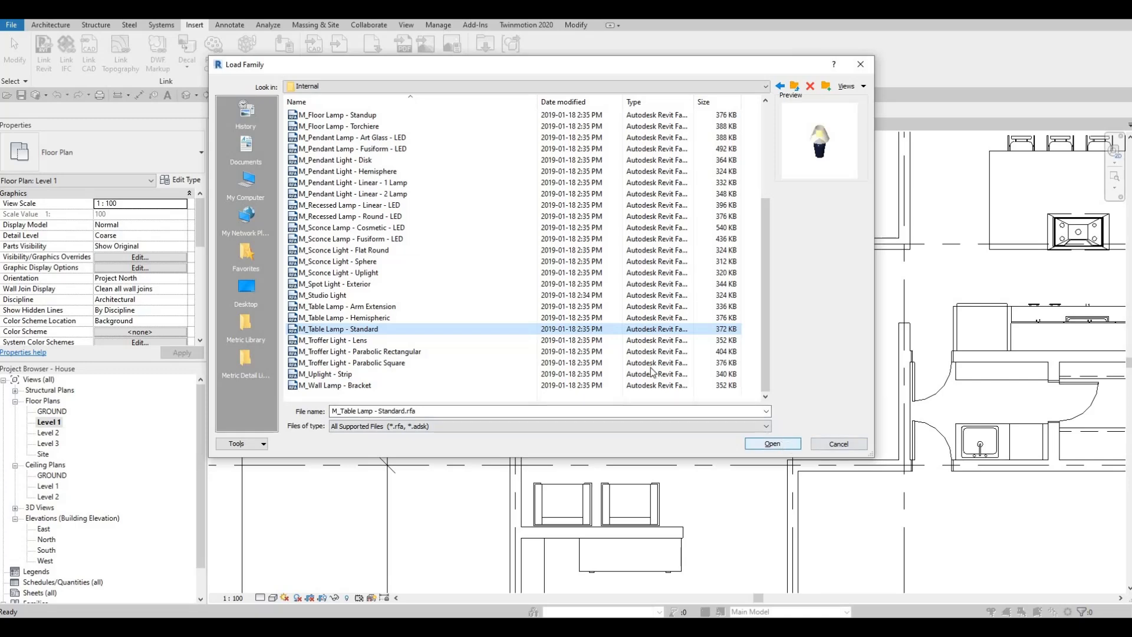
key(Return)
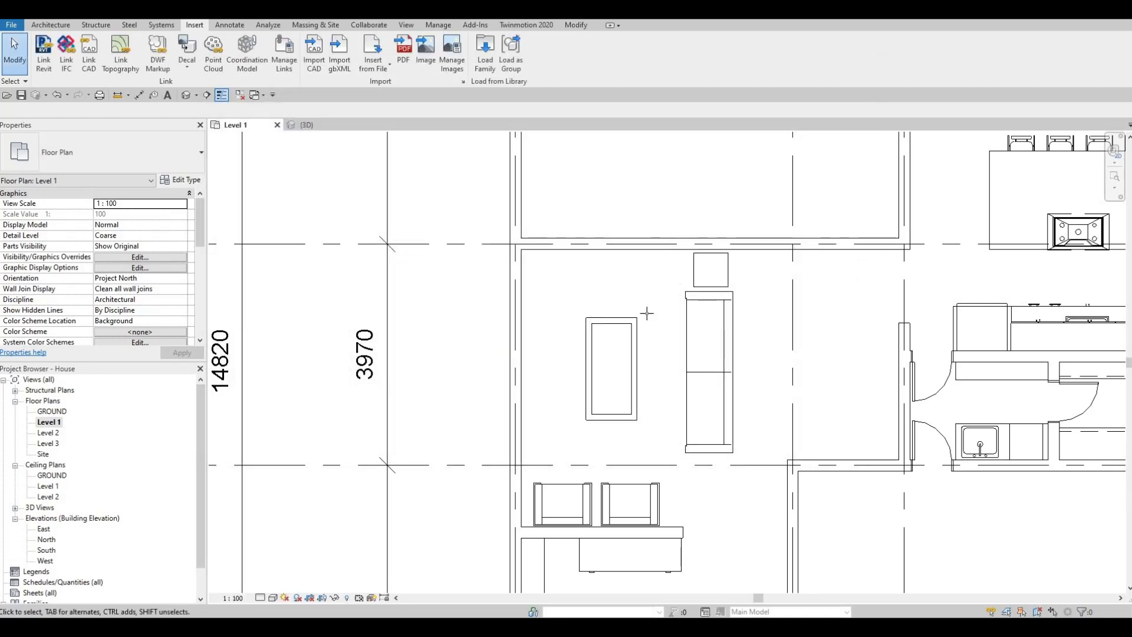
- Place a 60W - 120V M_Table Lamp - Standard at the centre of the night stand
key(c)
key(m)
scroll(673, 263, up, 3)
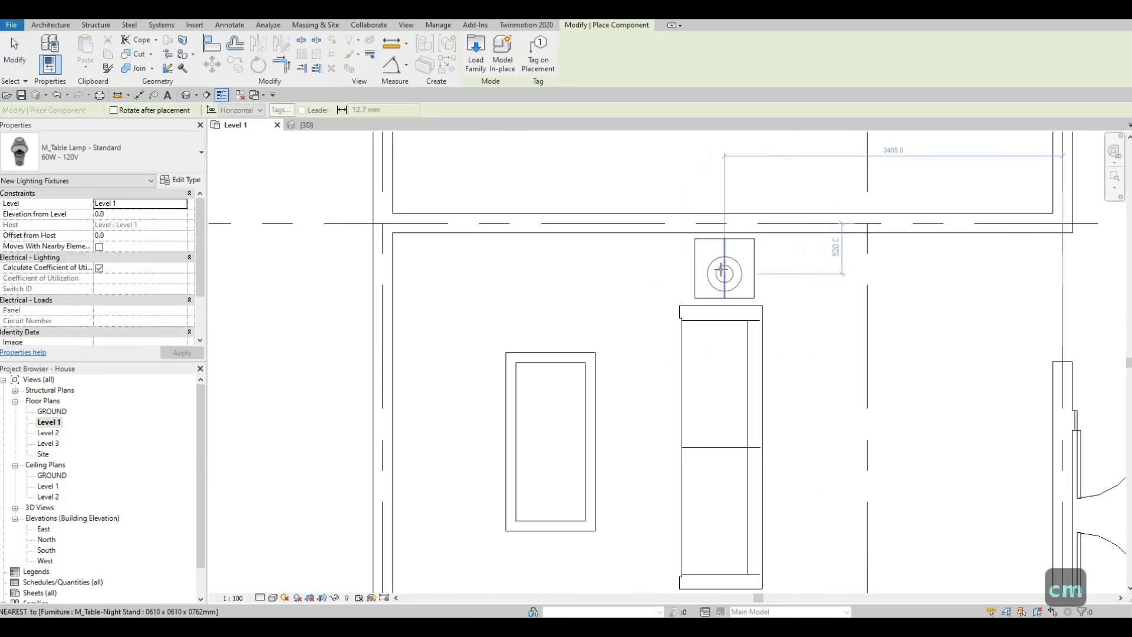
click(729, 279)
key(Escape)
key(Escape)
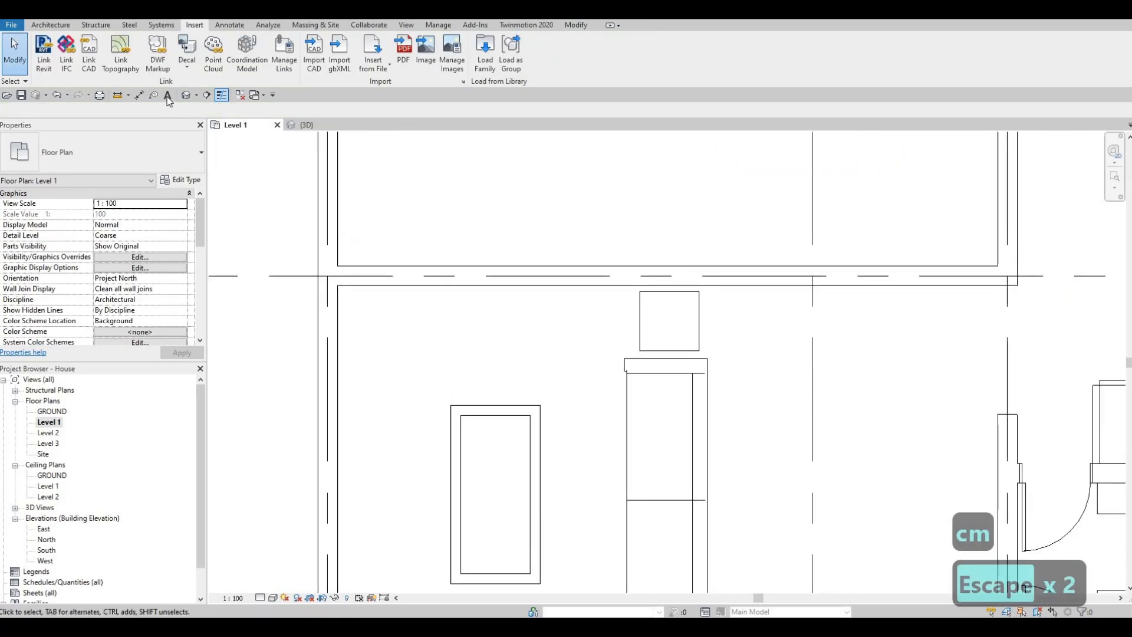
- Draw a short horizontal building section line through the upper part of the night stand
click(207, 94)
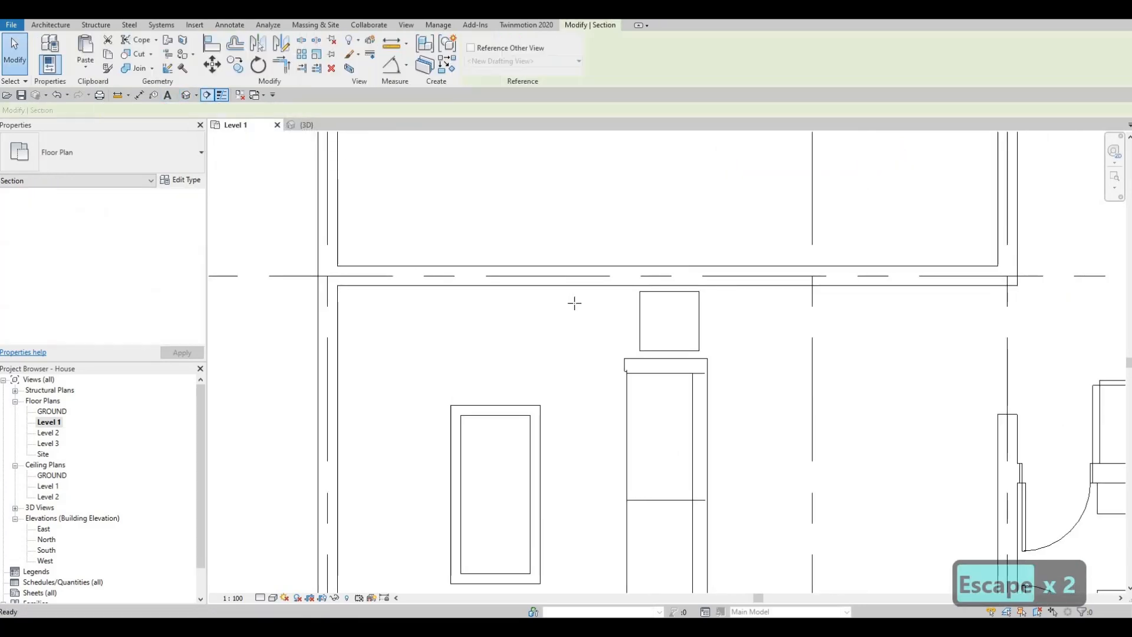
click(573, 303)
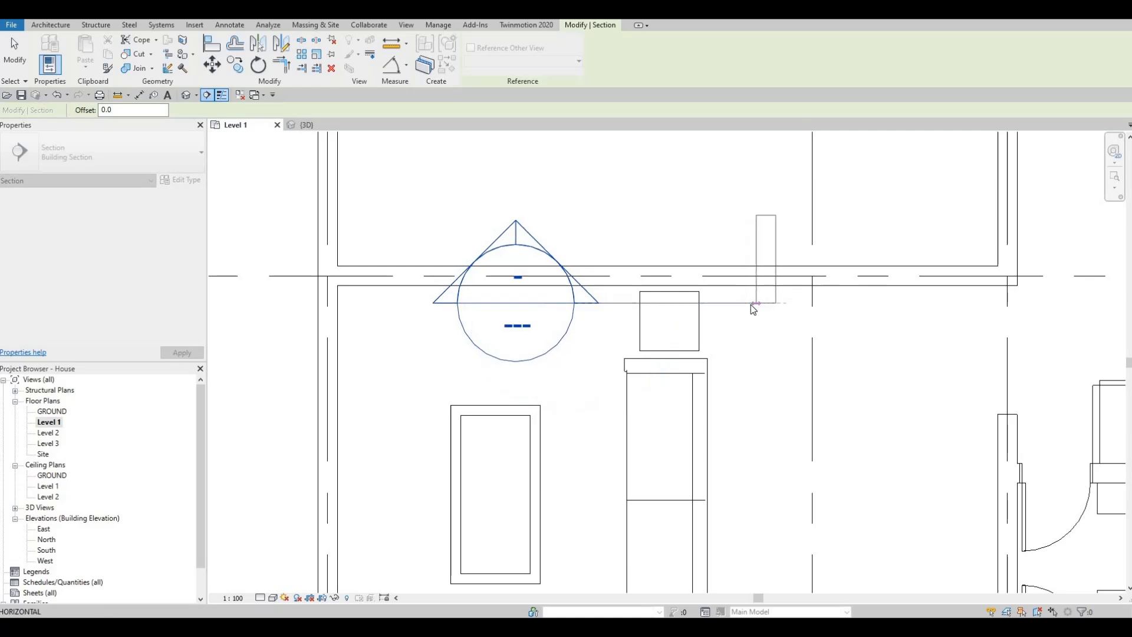
click(754, 305)
key(Escape)
key(Escape)
key(Escape)
- Flip the section to look toward the sofa and open its view at the night stand
click(563, 283)
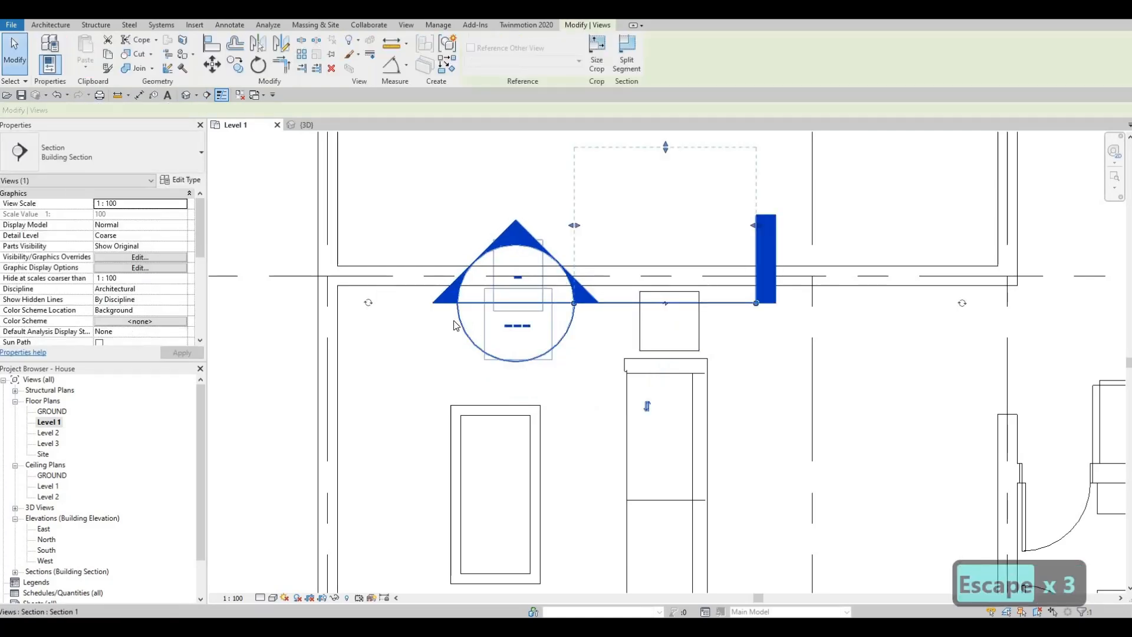
click(666, 304)
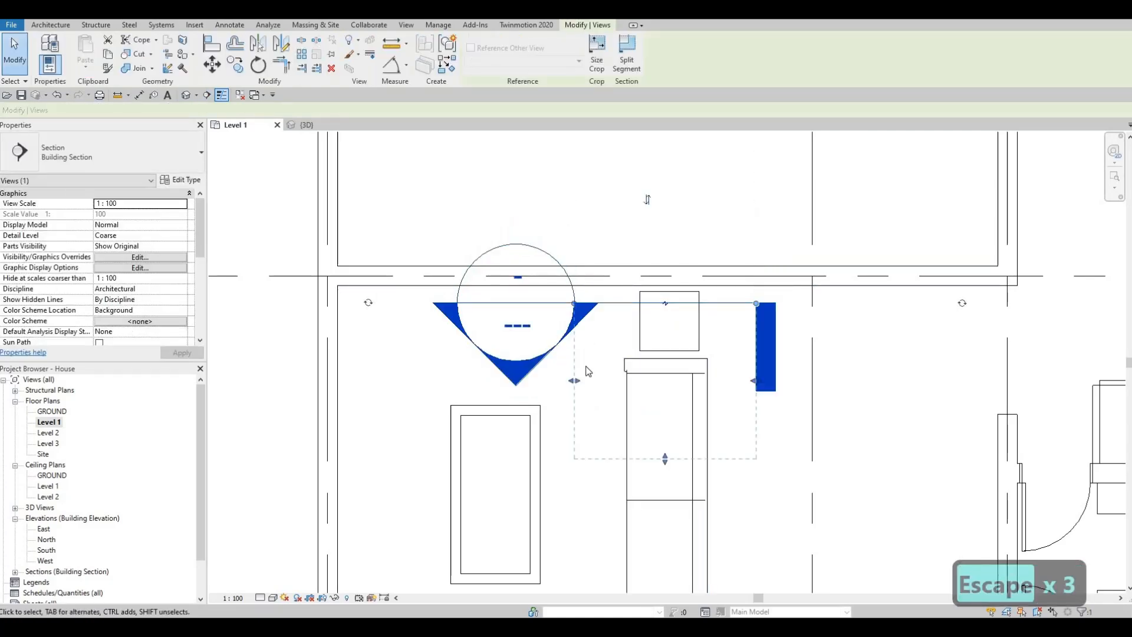
key(Escape)
key(Escape)
double_click(527, 379)
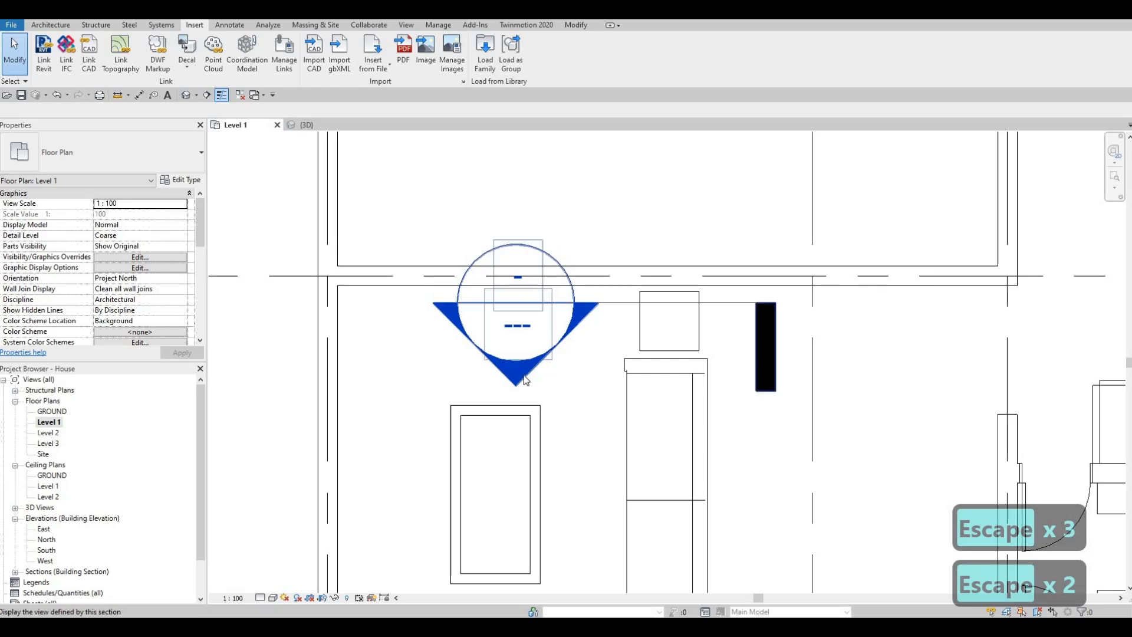
scroll(636, 389, up, 5)
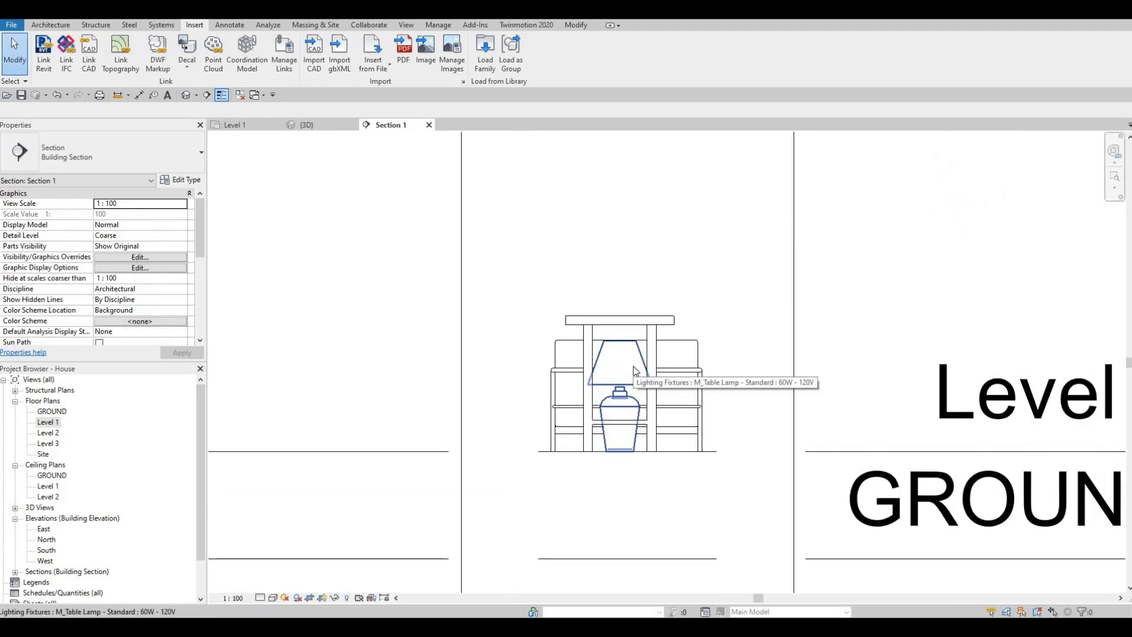
- Align the table lamp's base to the top of the night stand and check the lamp's elevation
key(a)
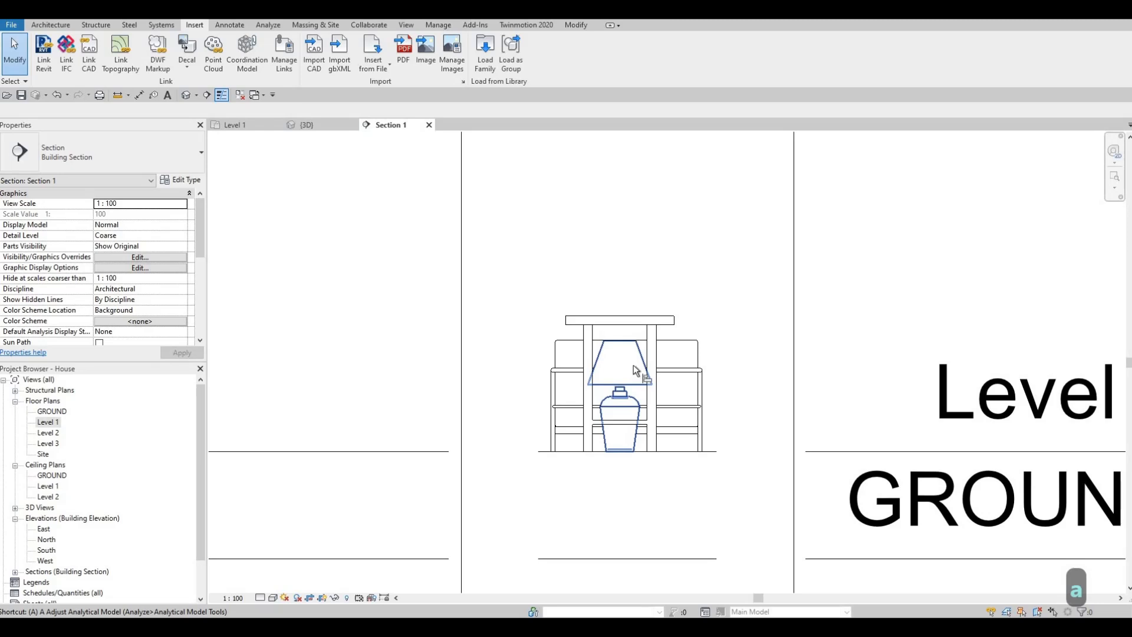
key(l)
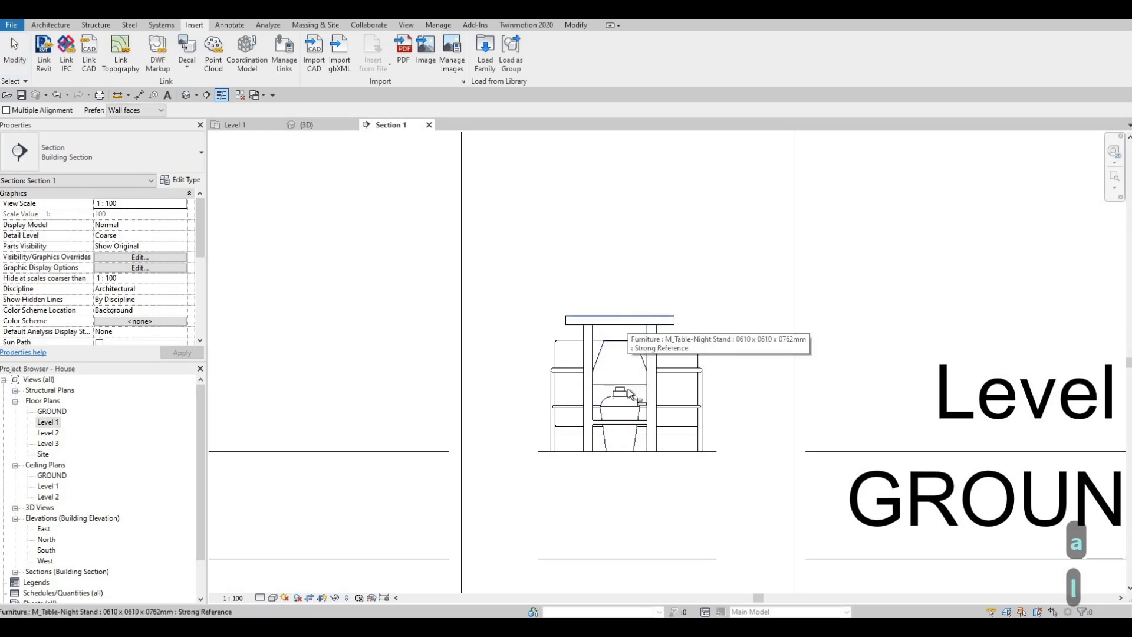
click(630, 394)
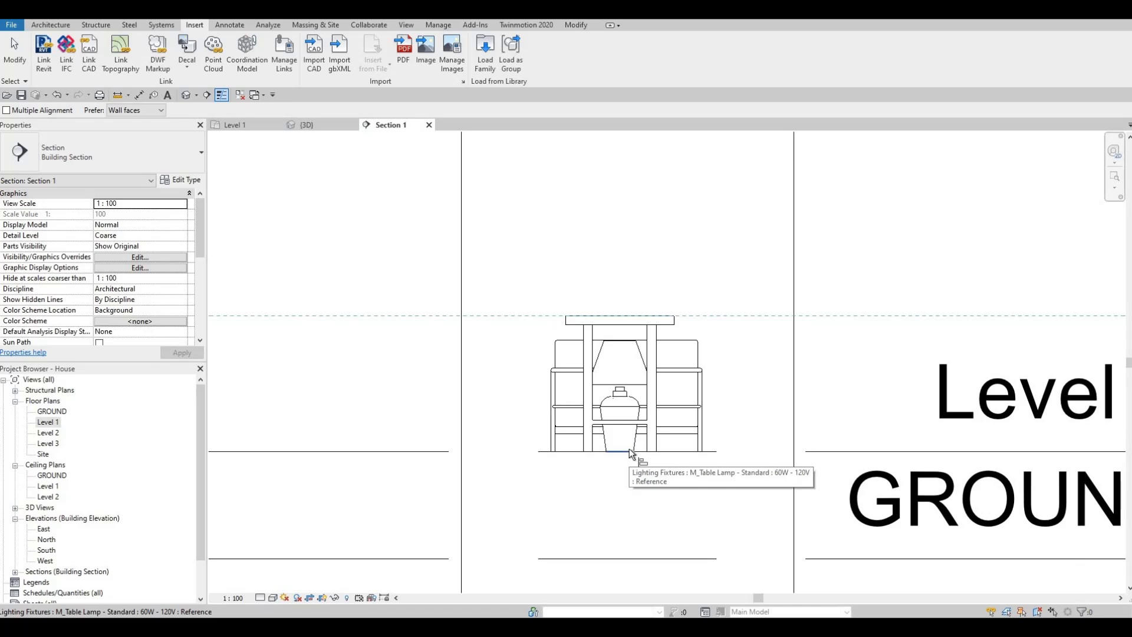
click(629, 452)
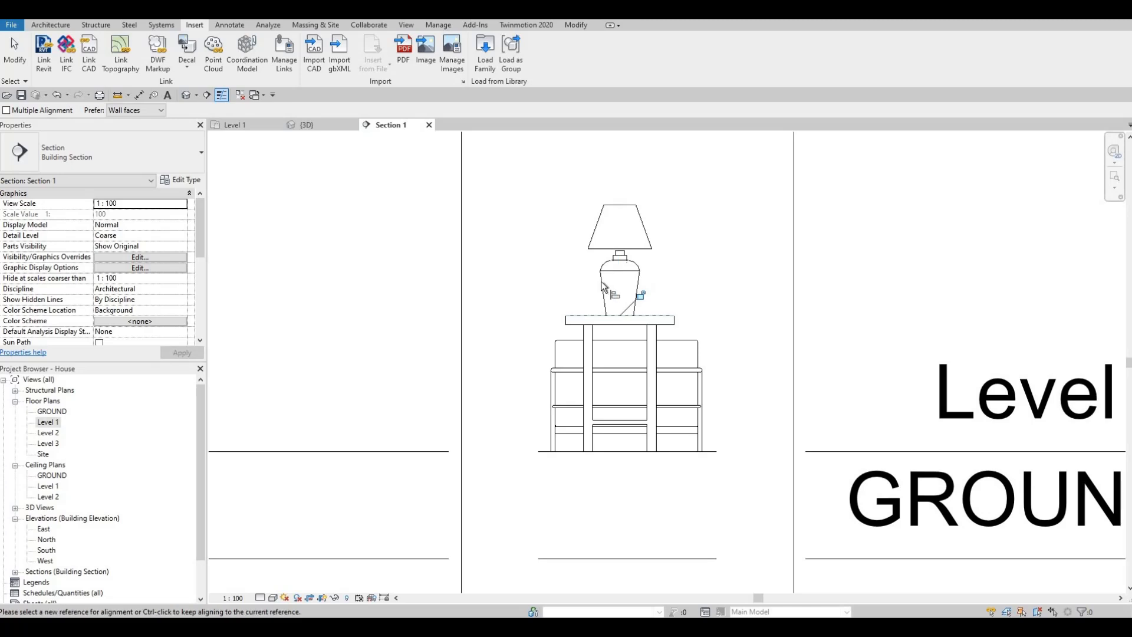
key(Escape)
key(Escape)
key(Escape)
click(603, 284)
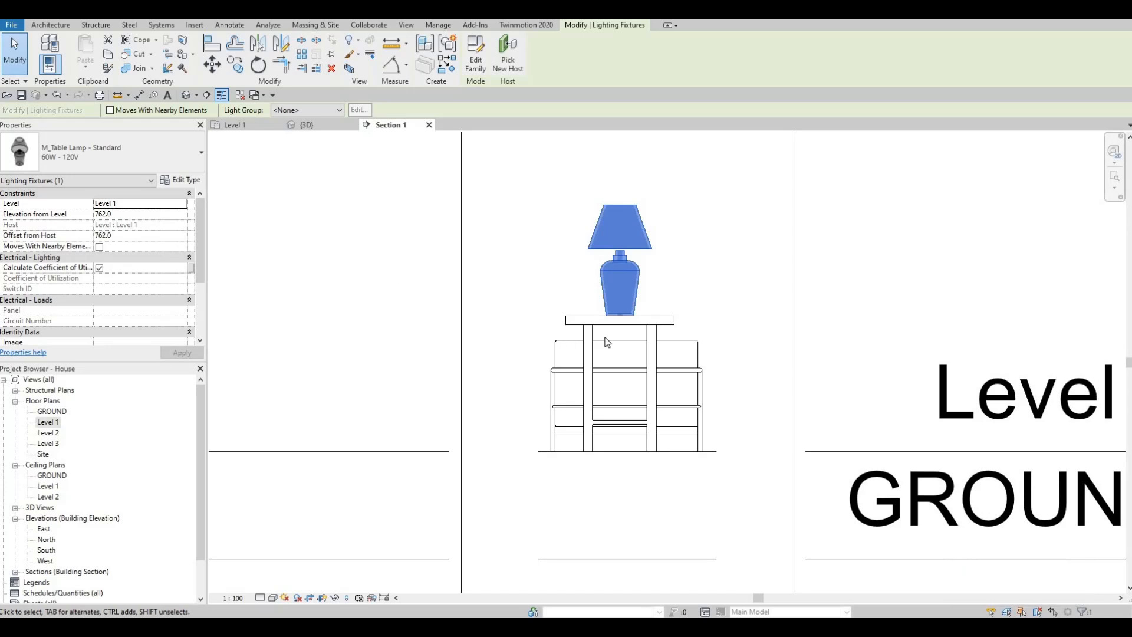
key(Escape)
key(Escape)
- Return to the Level 1 plan, close the section view and delete the section beside the night stand
scroll(593, 370, down, 1)
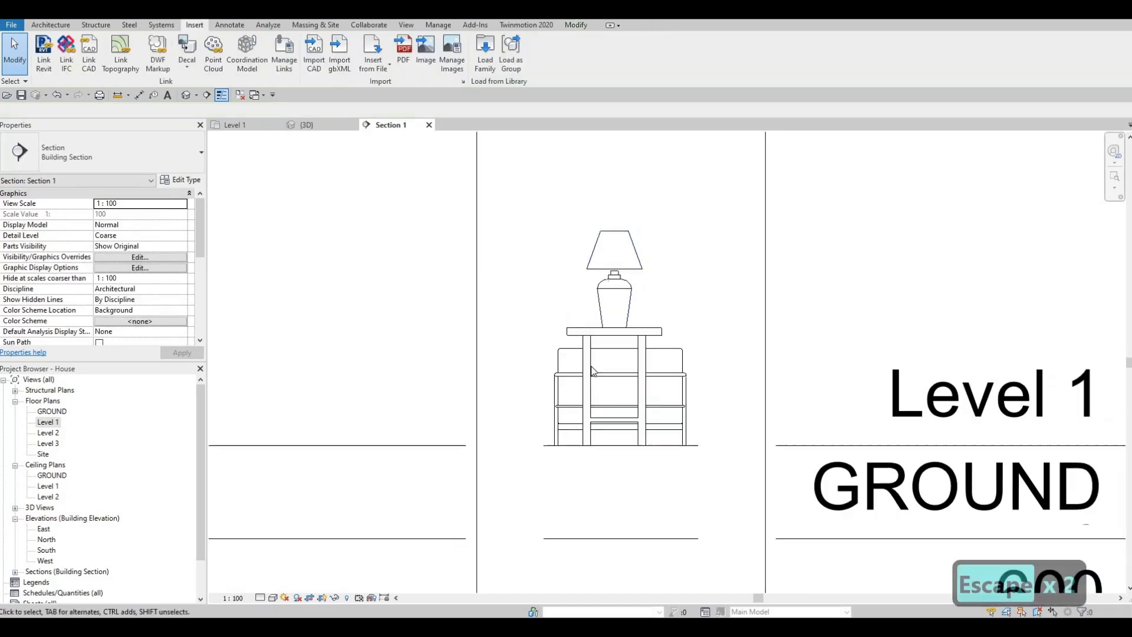
scroll(593, 371, down, 3)
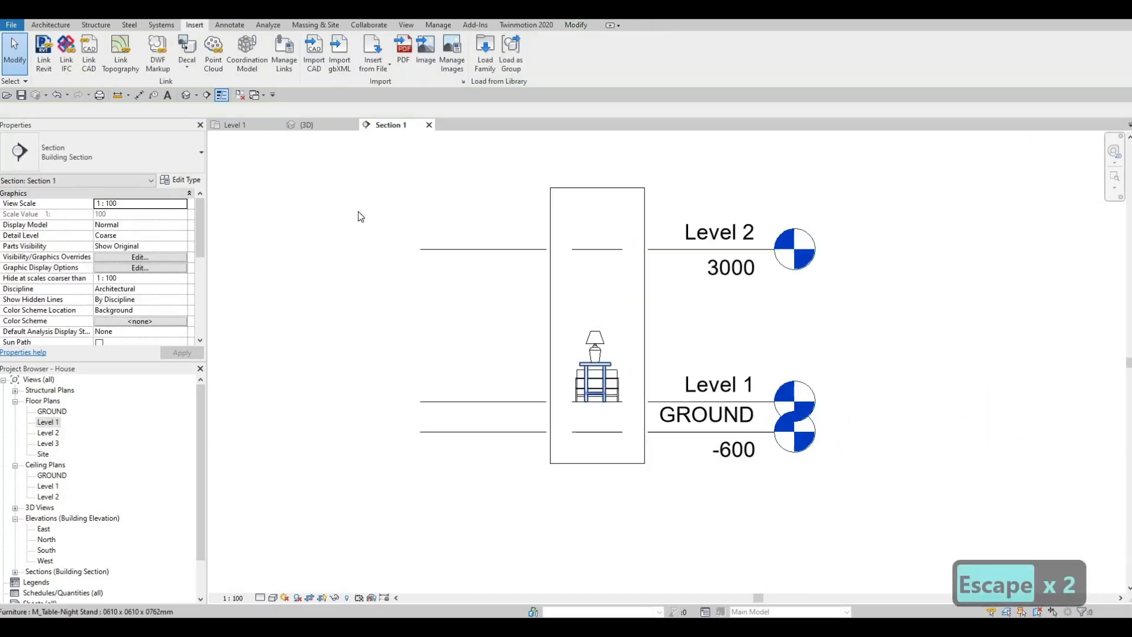
click(267, 126)
key(Escape)
key(Escape)
click(420, 127)
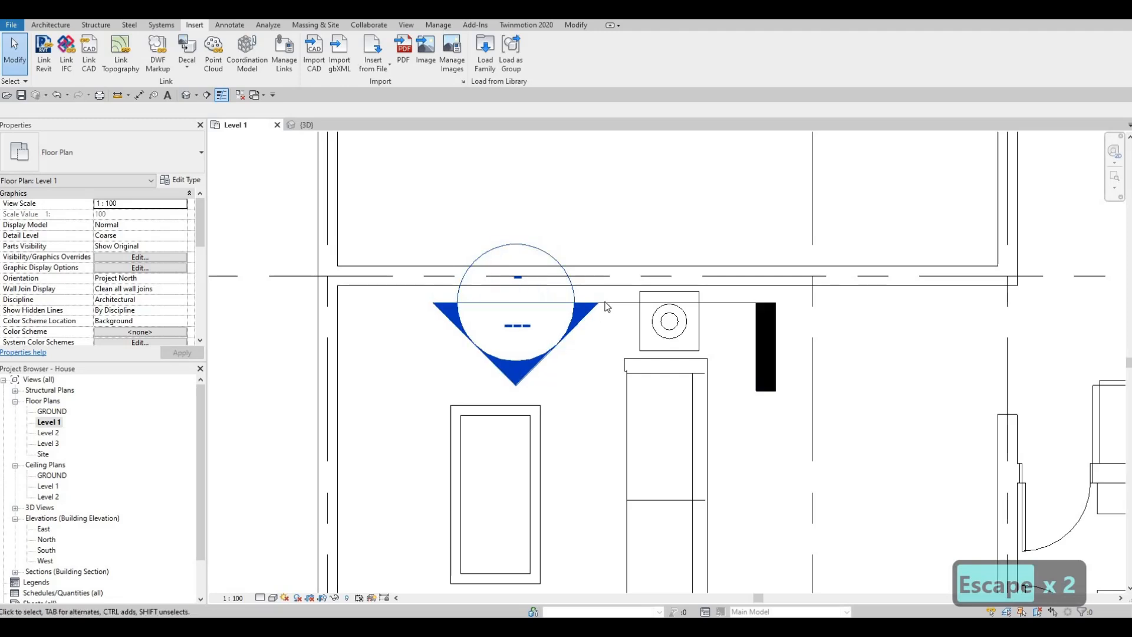
key(Escape)
click(606, 304)
key(Delete)
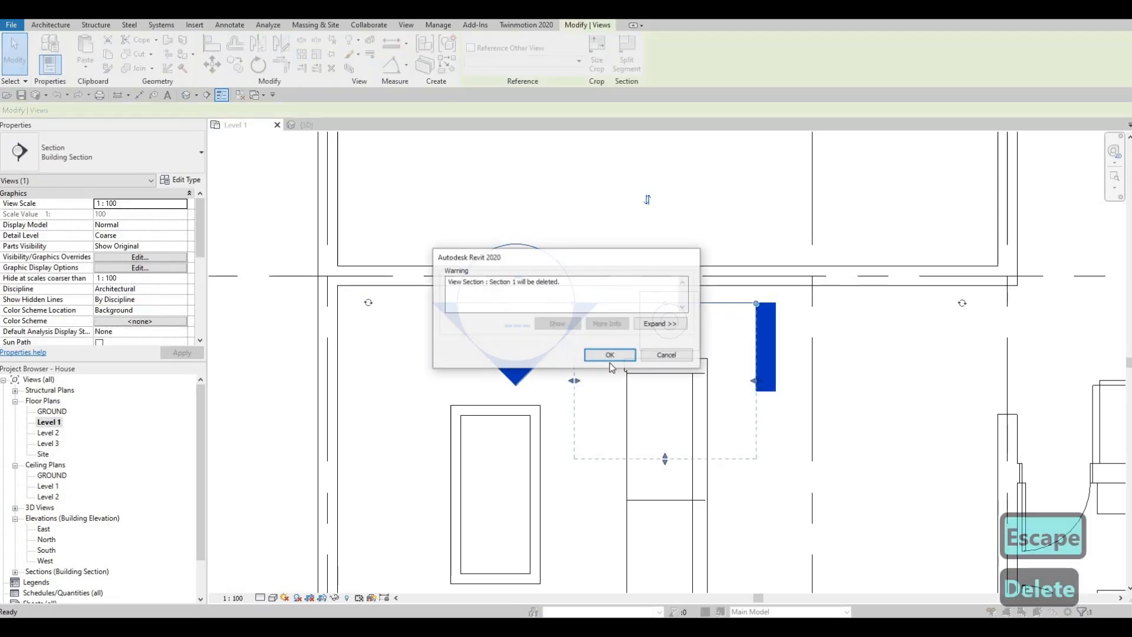
click(610, 354)
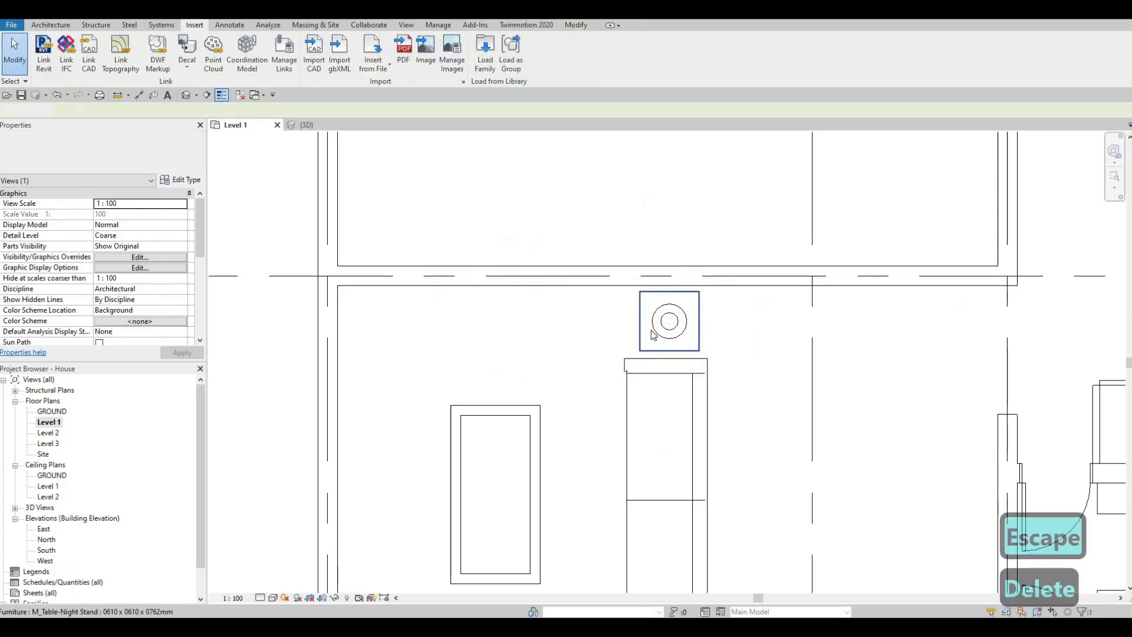
- Review the furnished Level 1 layout from the dining area down to the entry
scroll(649, 295, down, 1)
scroll(654, 274, down, 2)
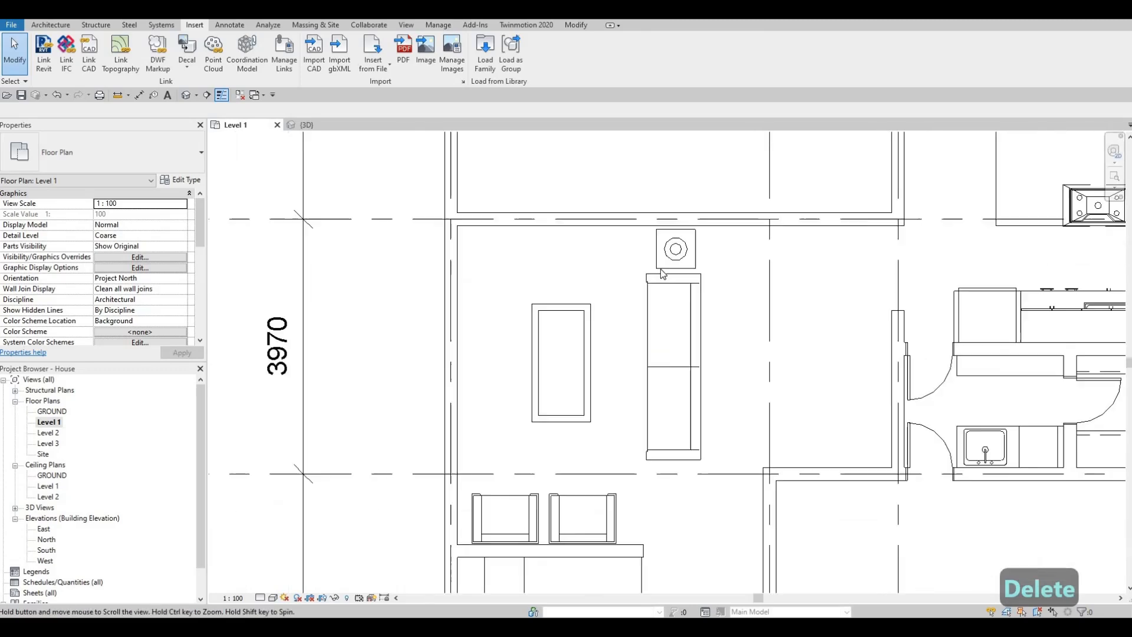
scroll(591, 376, down, 1)
scroll(592, 313, down, 3)
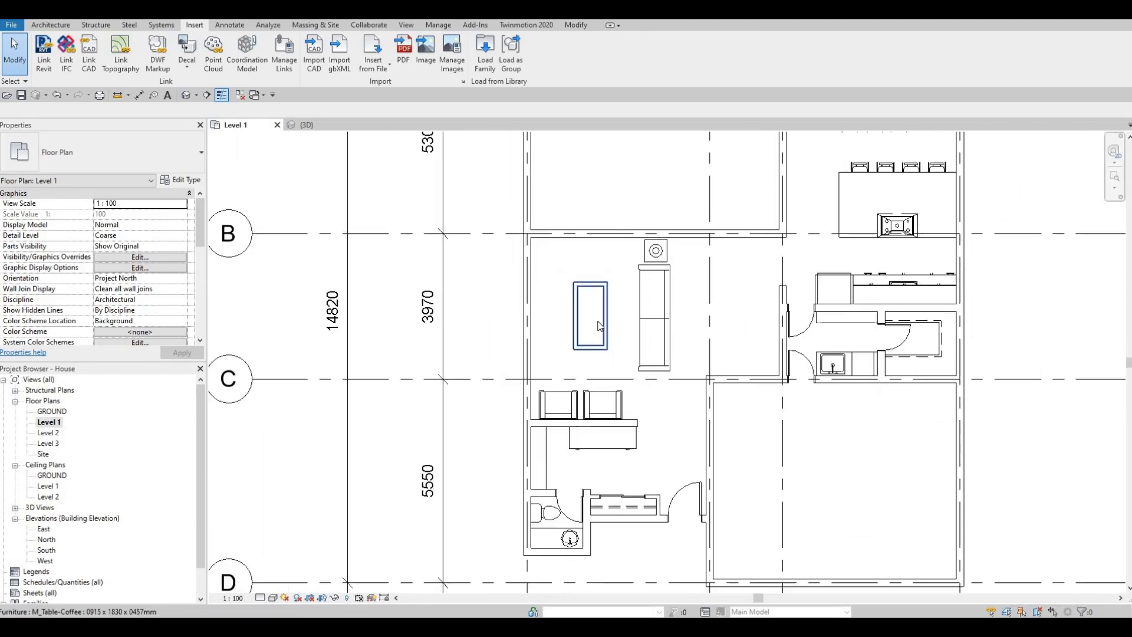
middle_drag(599, 387, 613, 327)
middle_drag(673, 297, 702, 418)
scroll(673, 334, down, 1)
middle_drag(672, 421, 655, 416)
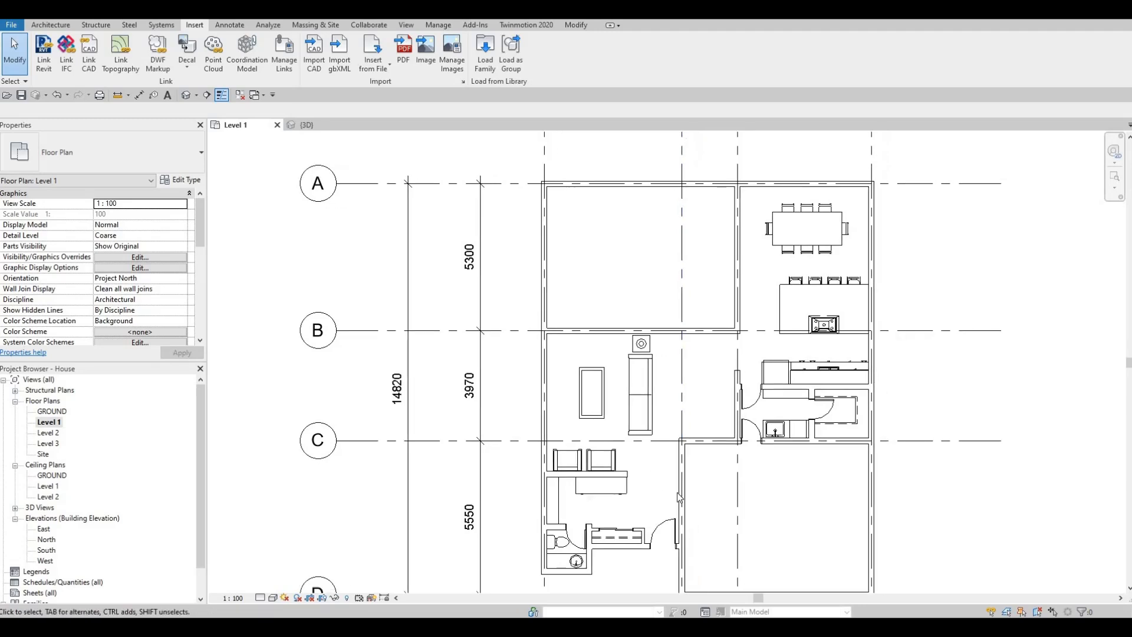